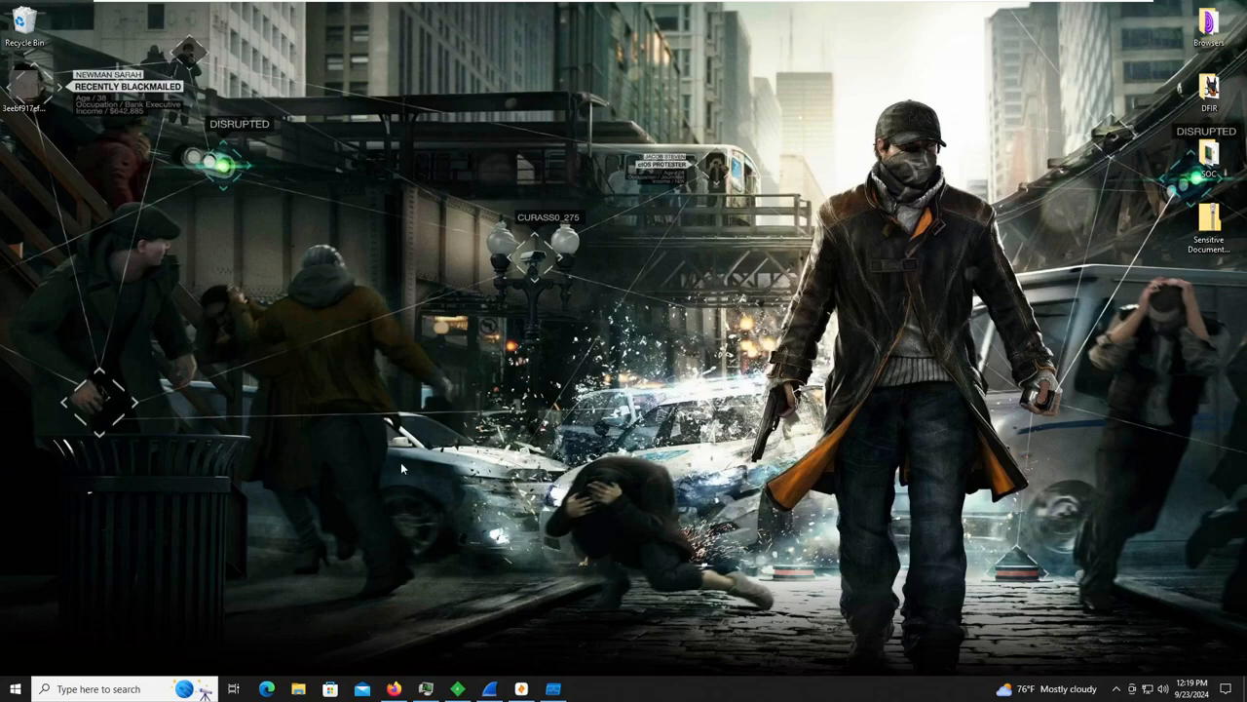
Switch to the browser's VirusTotal report and check the file's last analysis date, creation time and submission history.
click(395, 689)
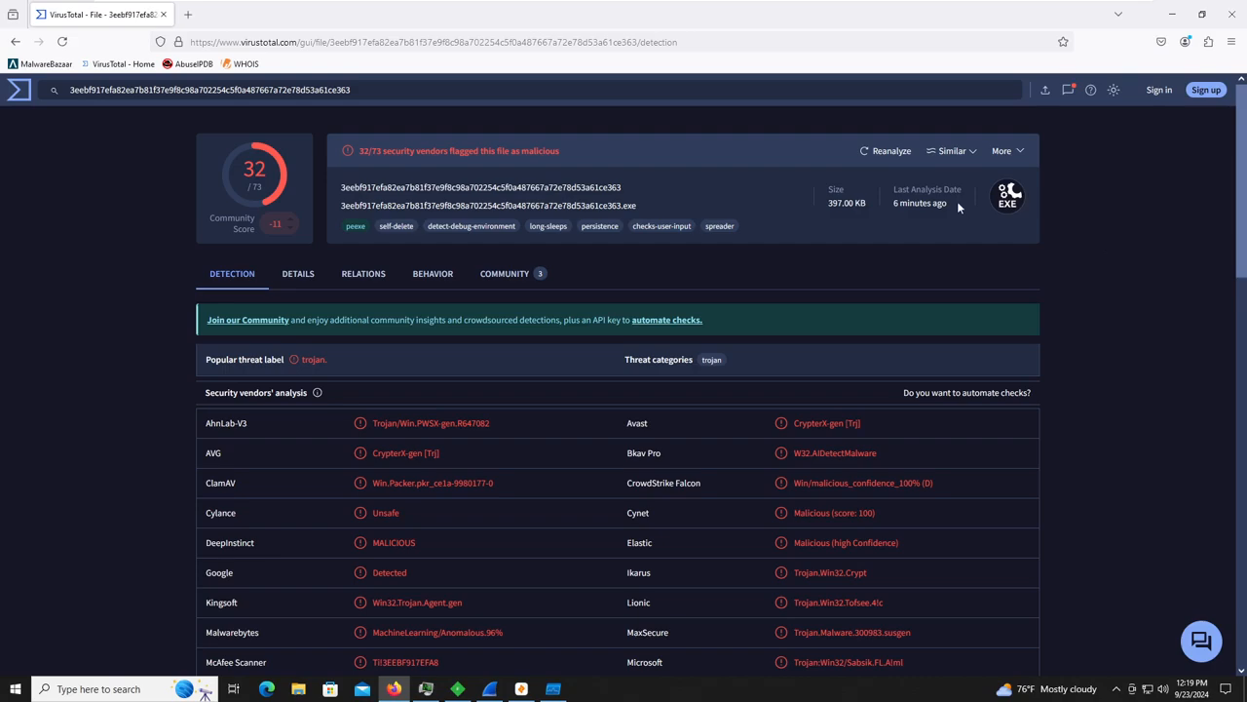
drag(957, 201, 893, 203)
click(305, 278)
scroll(332, 417, down, 3)
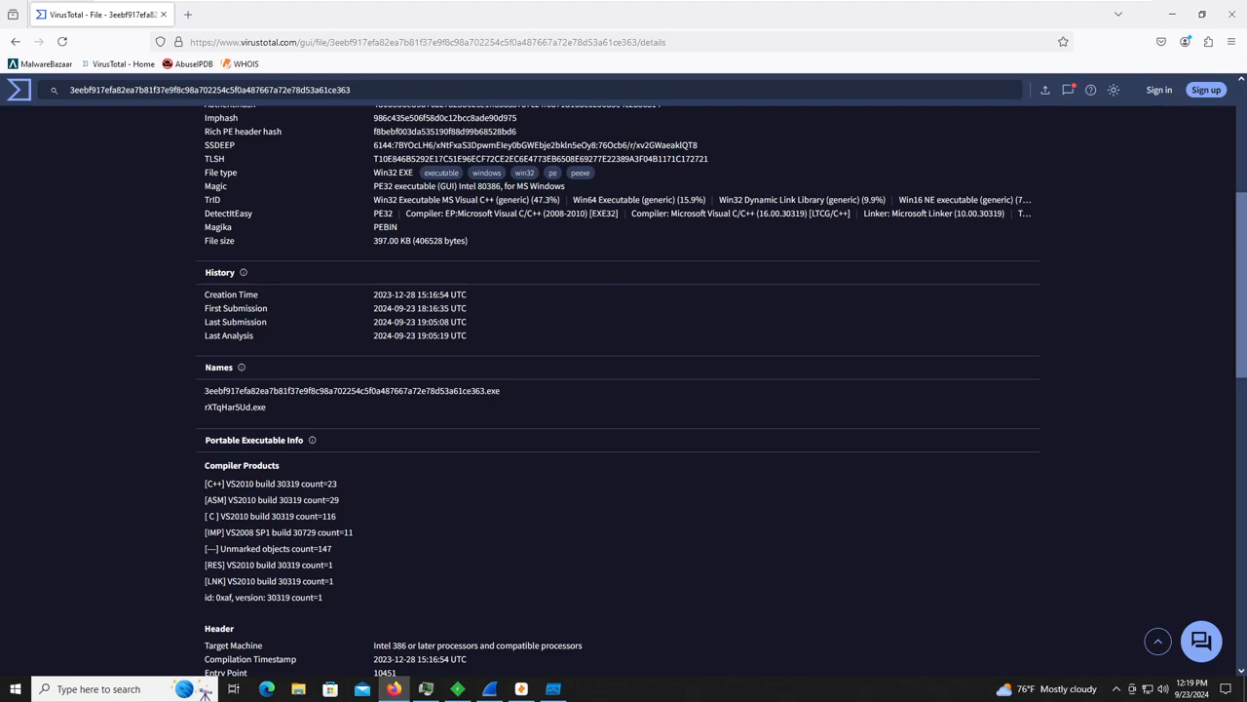
drag(466, 309, 418, 294)
click(421, 294)
scroll(421, 290, up, 4)
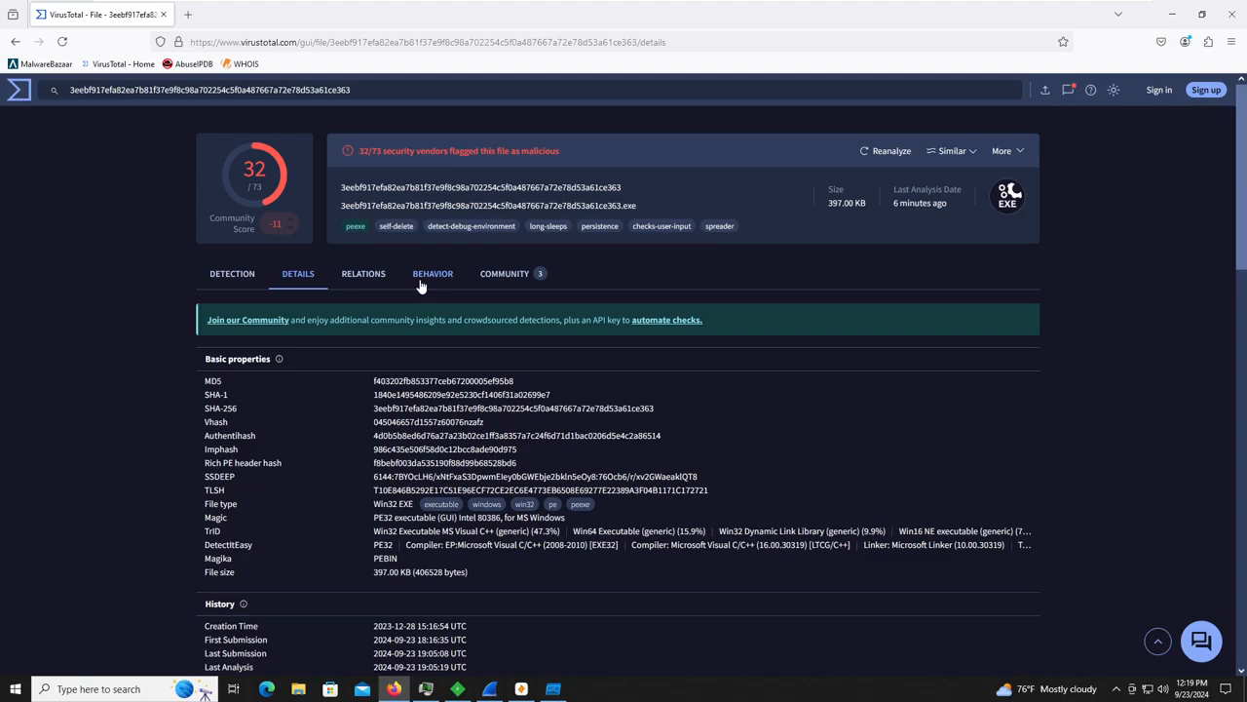
Review the security vendors' detection verdicts for the file, including Google, Malwarebytes, McAfee Scanner, Microsoft, Sophos and Symantec.
click(249, 275)
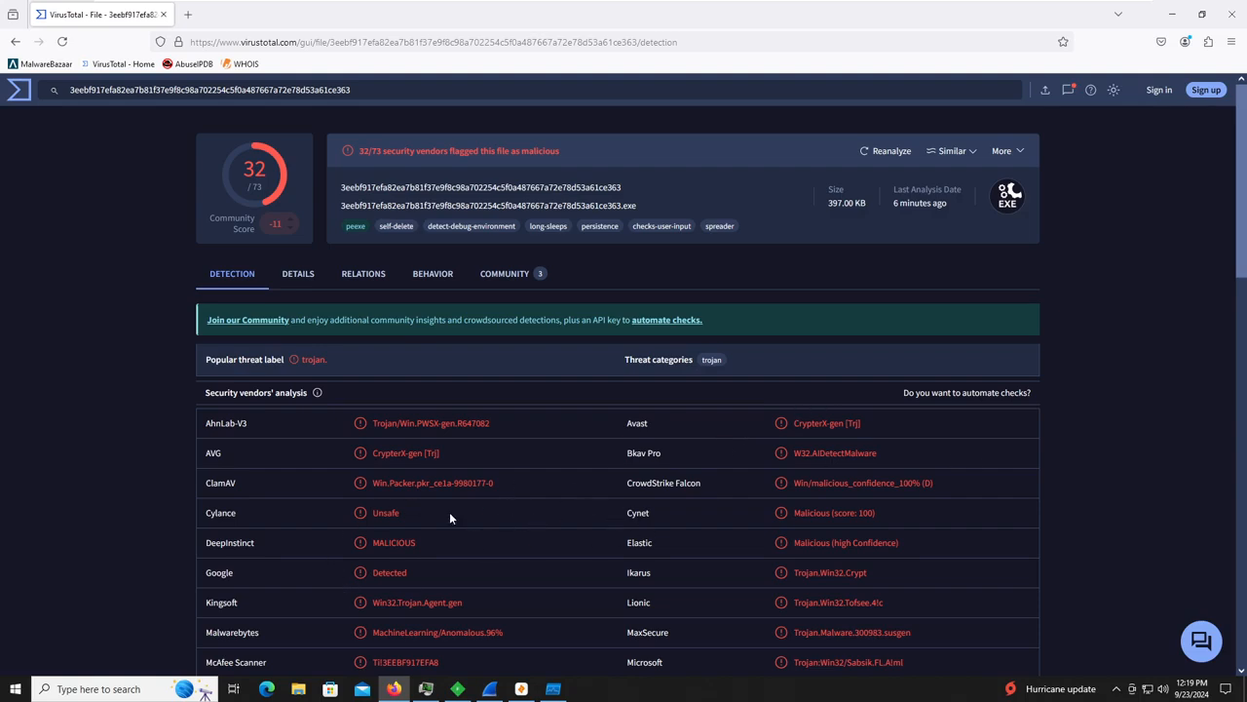
scroll(579, 592, down, 1)
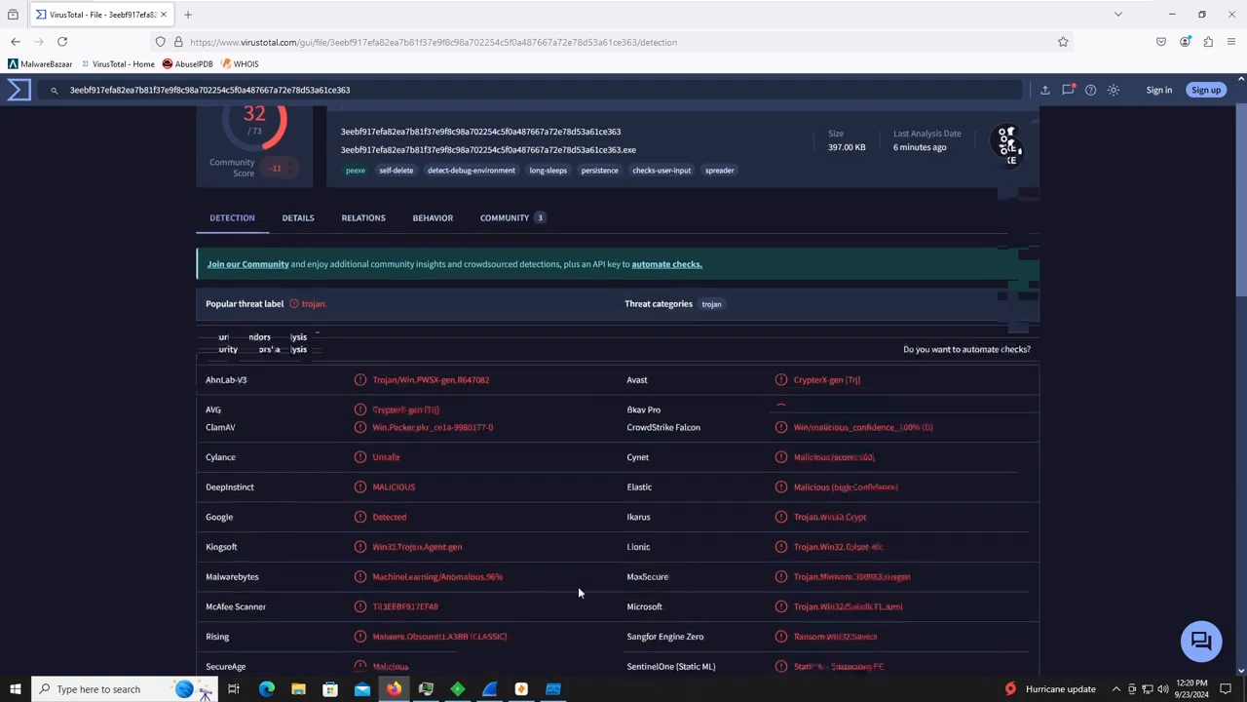
scroll(536, 493, down, 1)
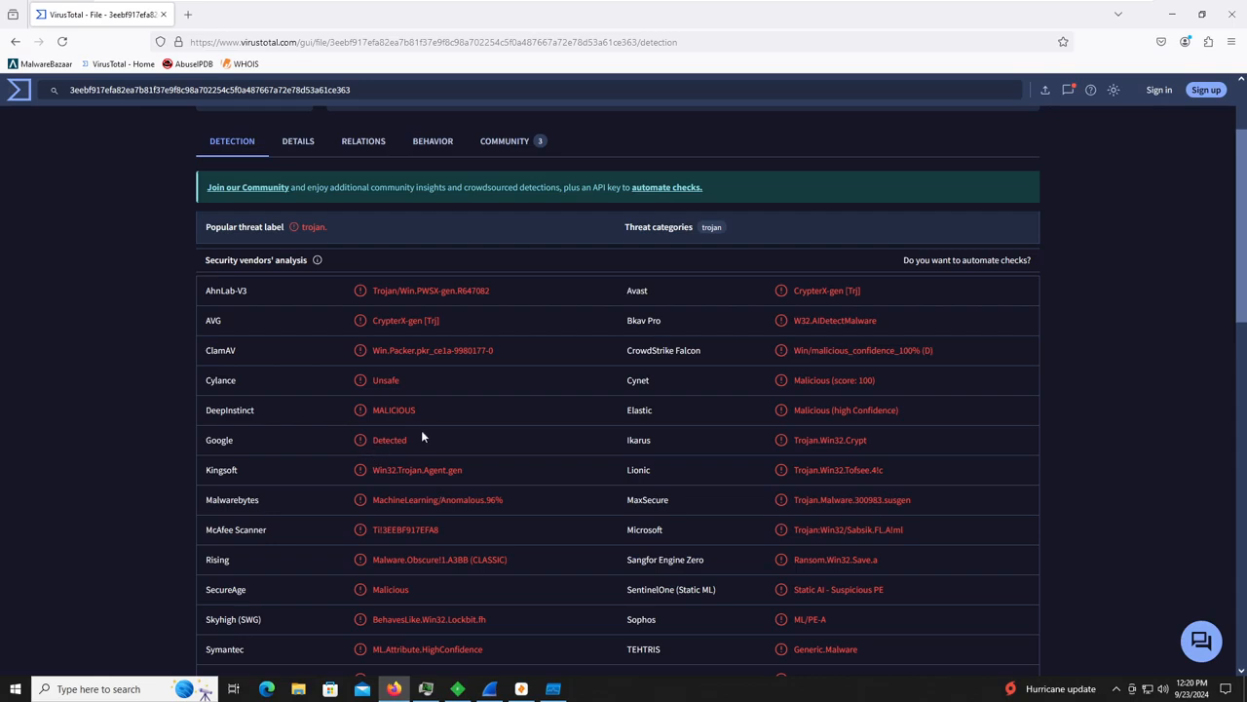
drag(422, 437, 357, 438)
drag(517, 501, 343, 491)
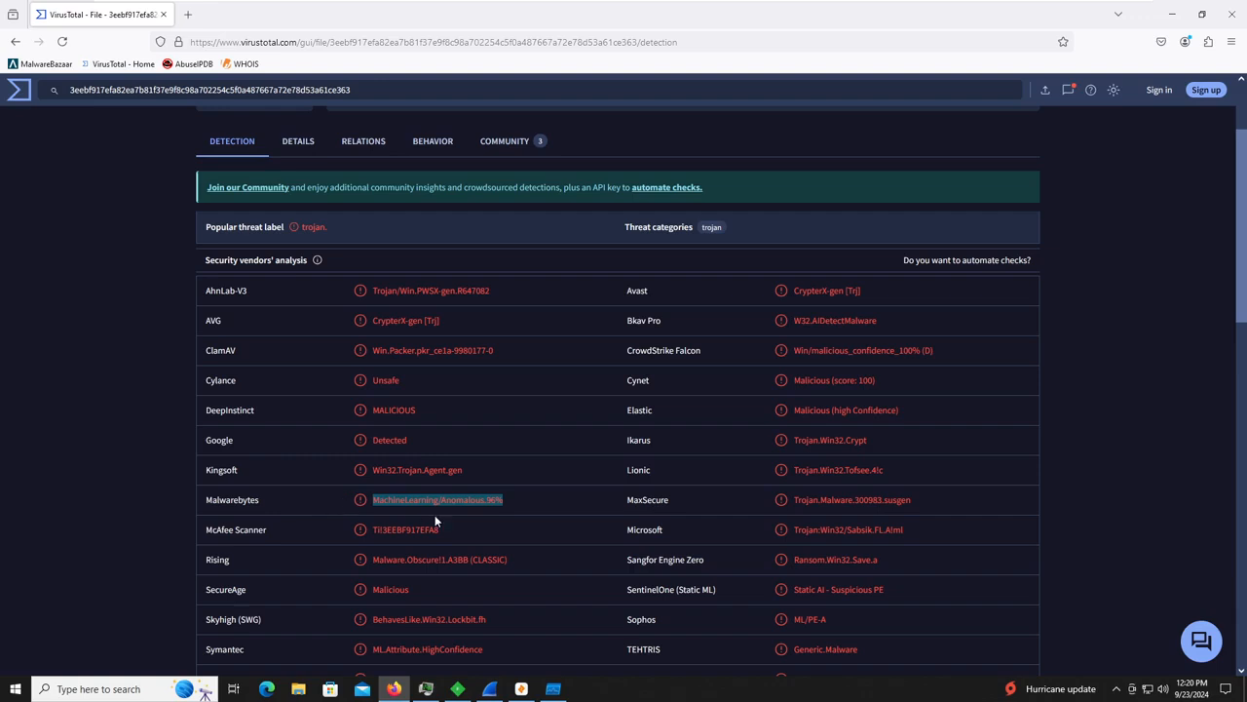
drag(468, 531, 349, 509)
drag(698, 529, 619, 527)
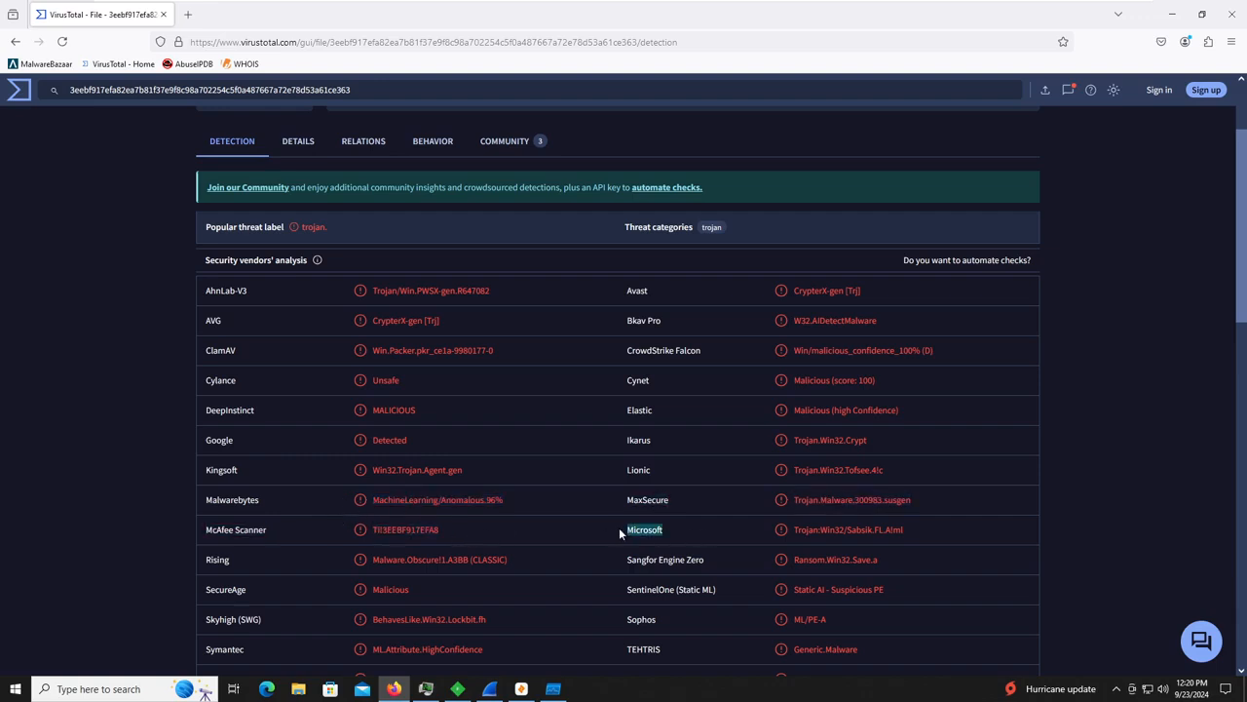
scroll(632, 534, down, 1)
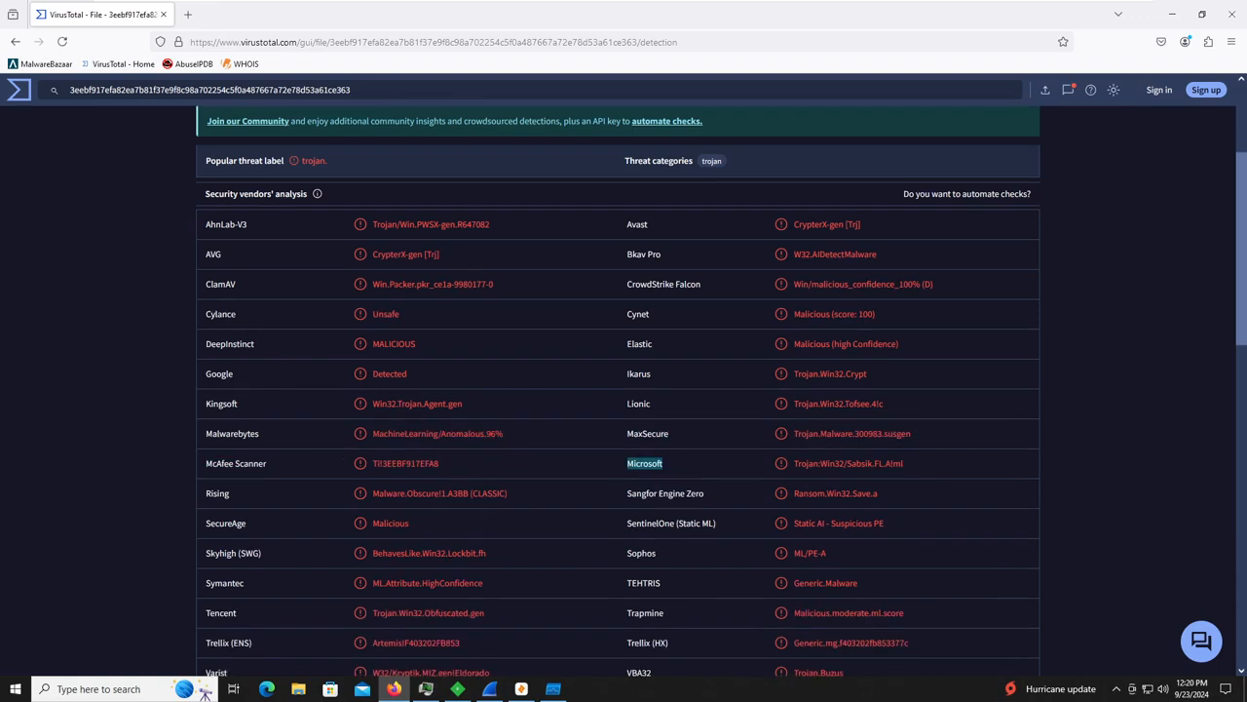
scroll(427, 504, down, 1)
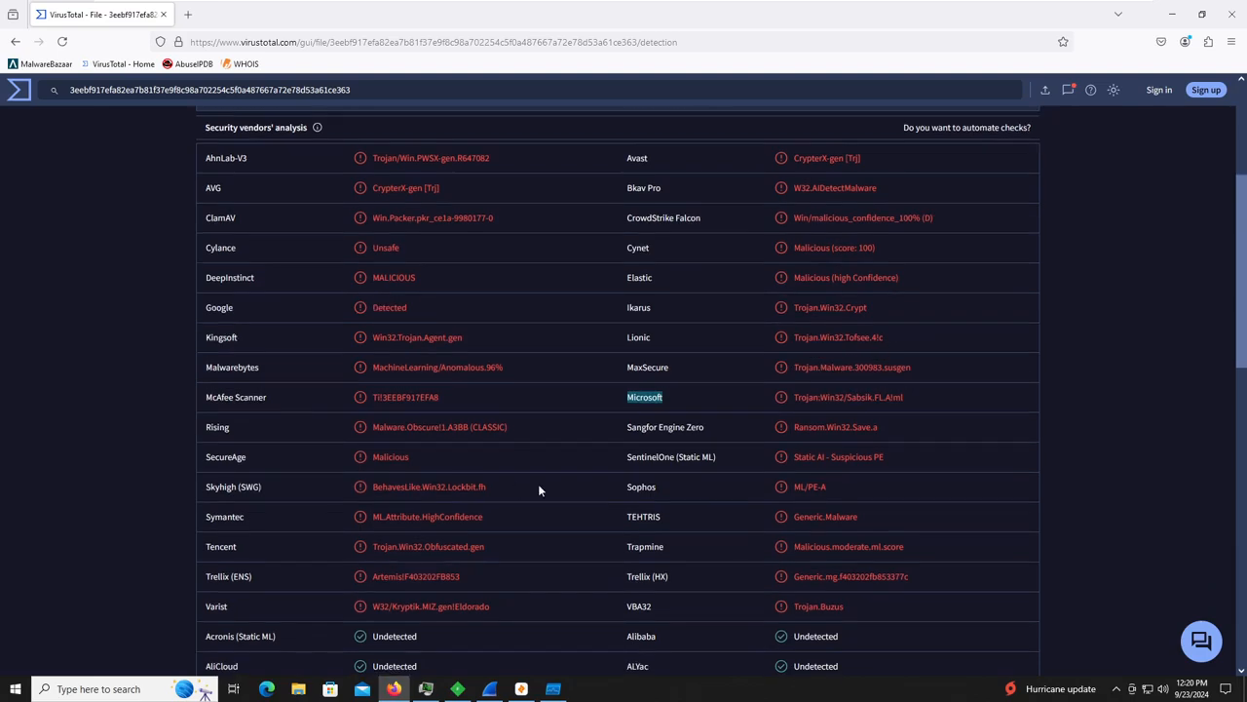
drag(663, 487, 601, 487)
drag(487, 520, 371, 518)
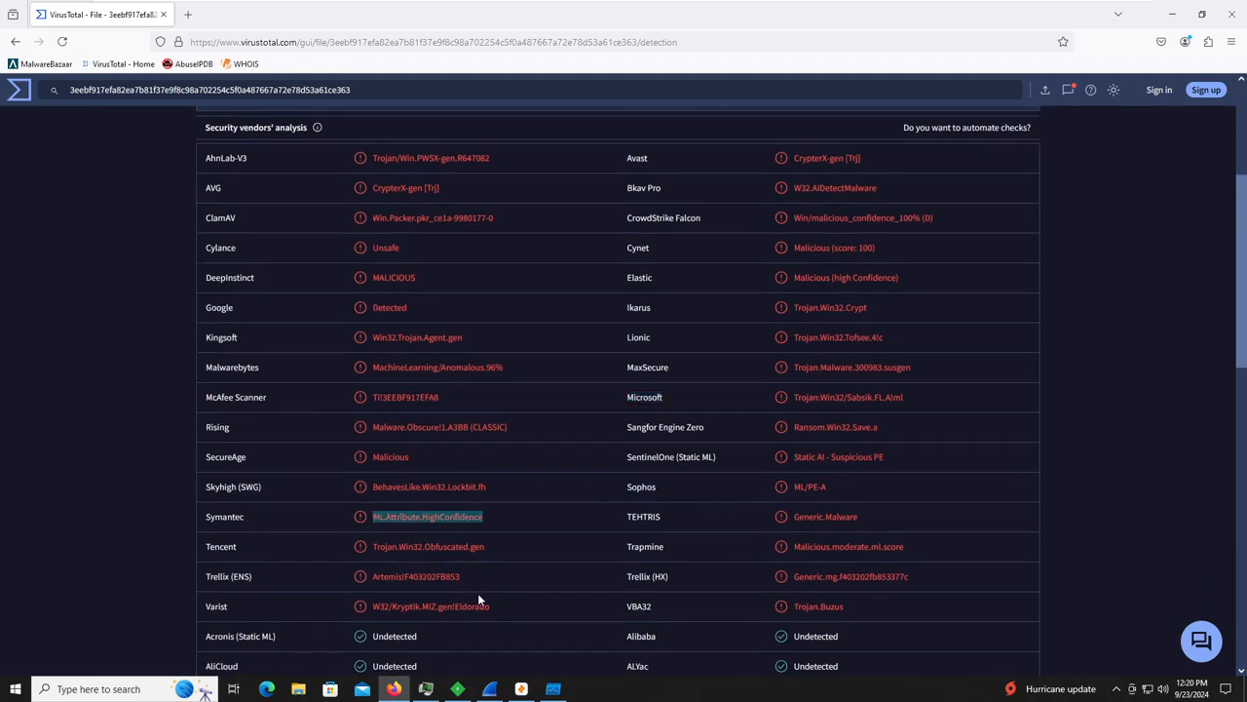
Examine the remaining vendor verdicts, including Baidu, BitDefender, ESET-NOD32, GData, Kaspersky and Webroot.
scroll(492, 597, down, 1)
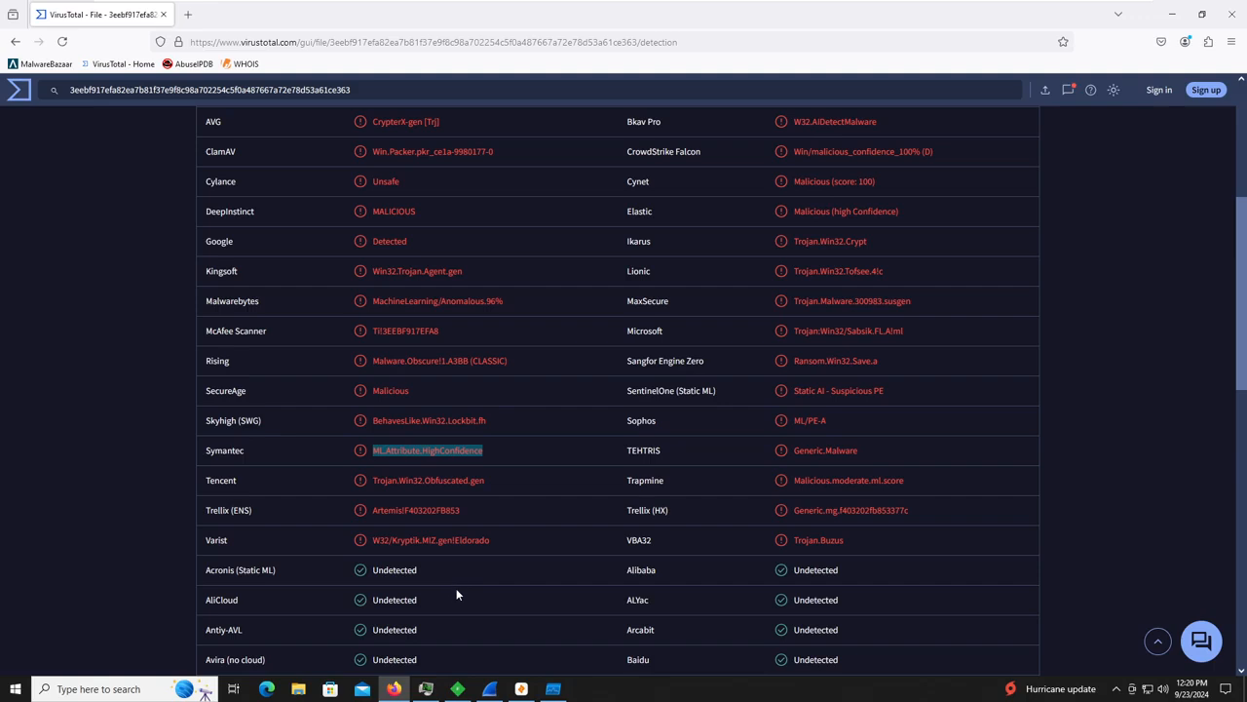
scroll(456, 587, down, 2)
drag(661, 536, 600, 525)
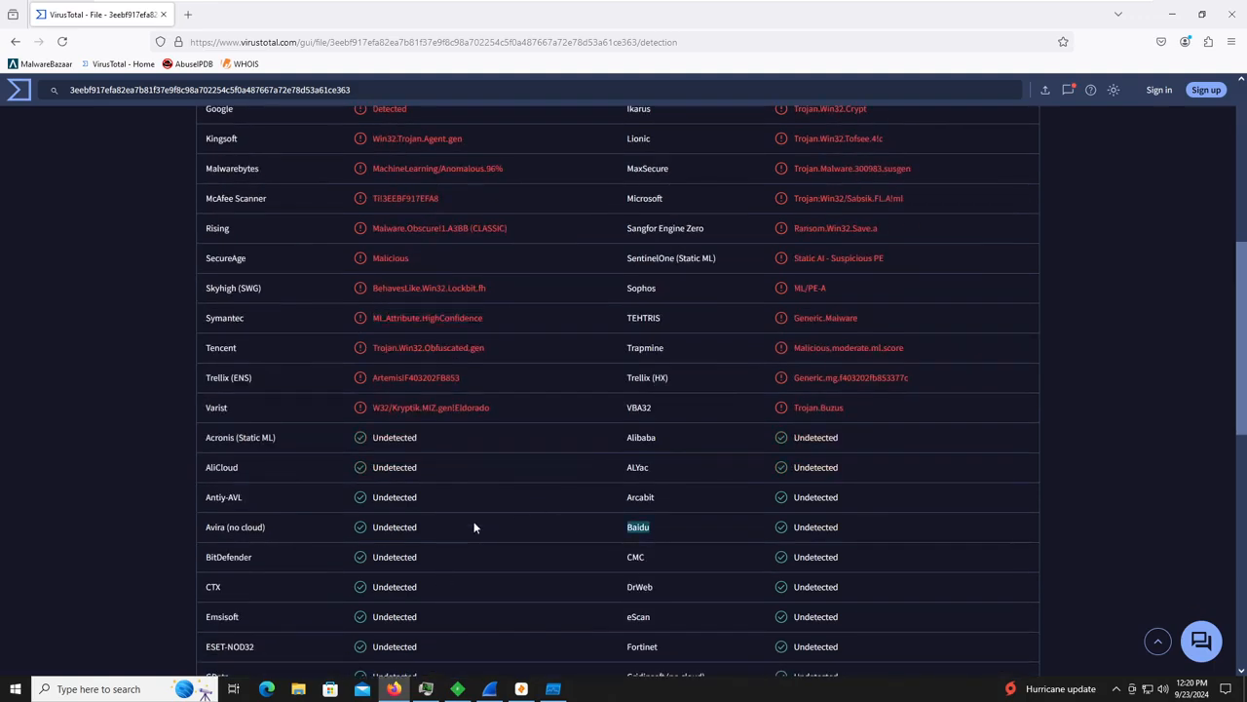
drag(425, 561, 364, 558)
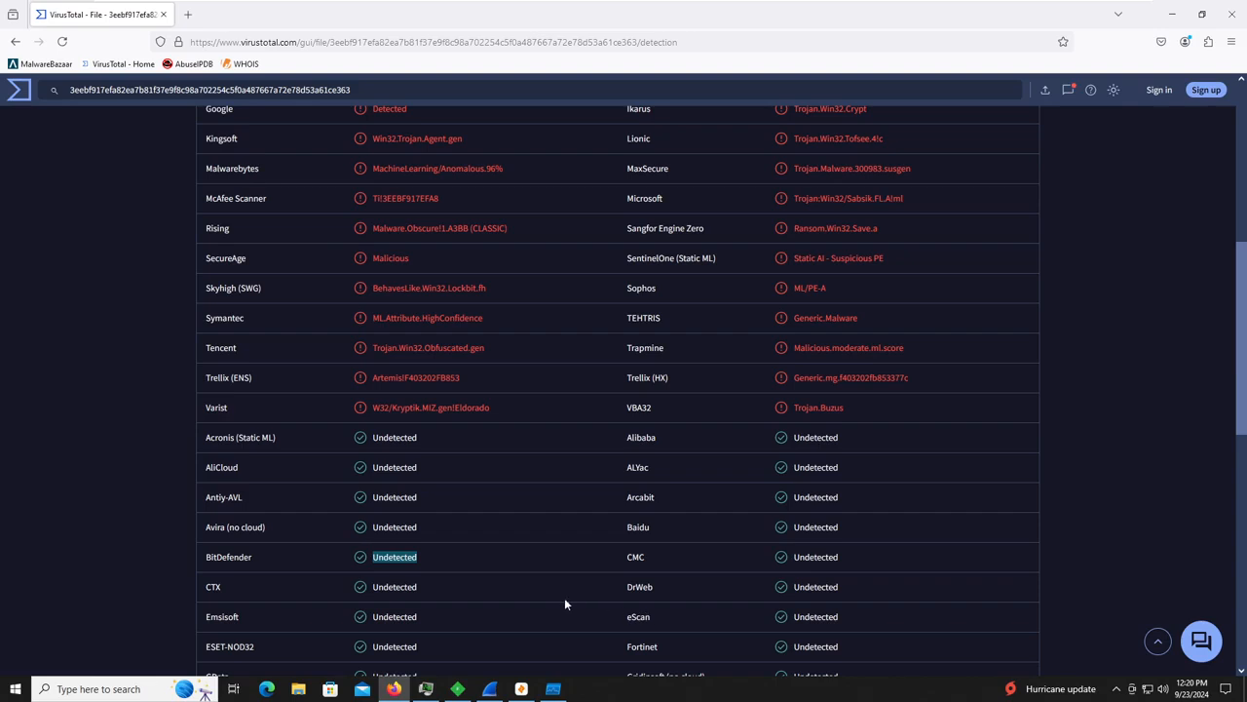
scroll(568, 599, down, 1)
scroll(672, 557, down, 1)
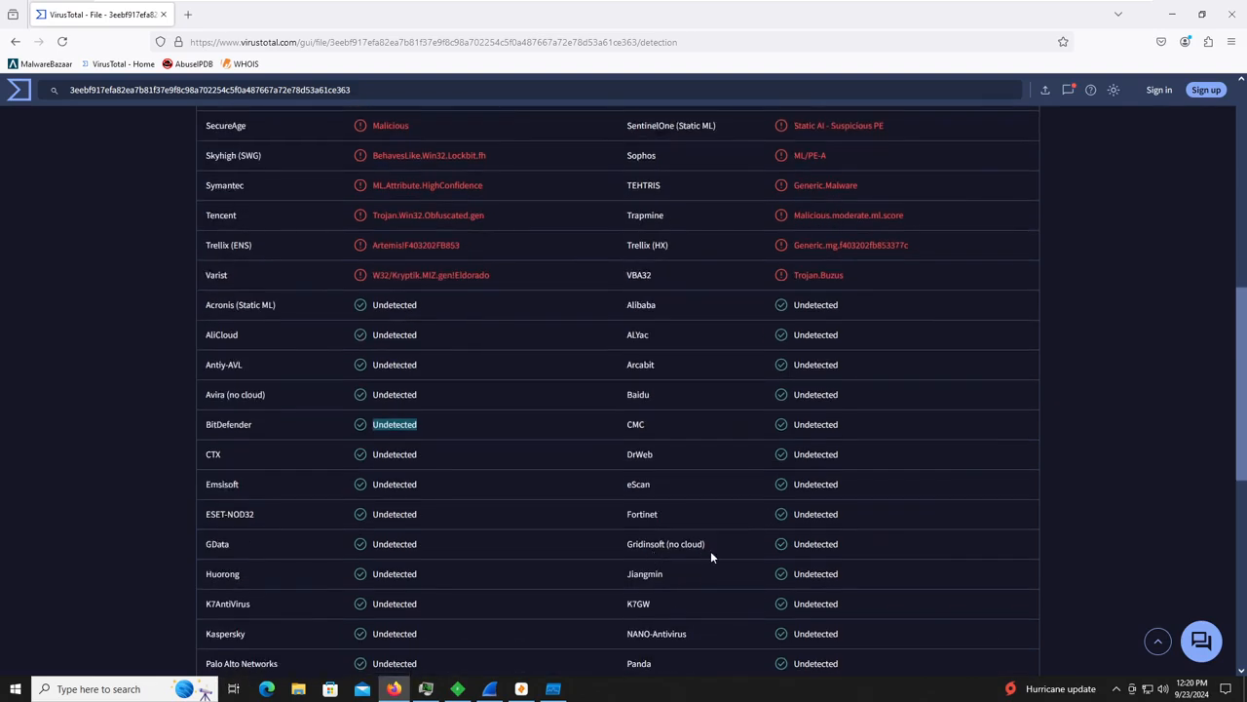
double_click(394, 514)
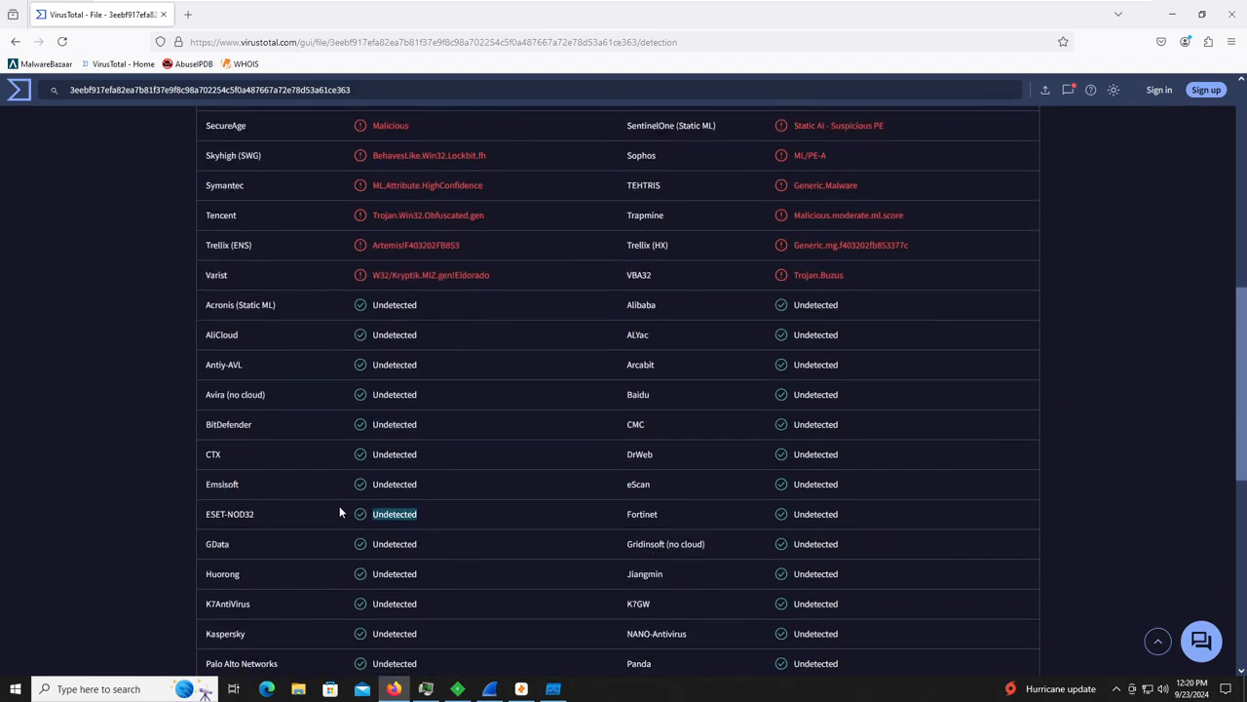
double_click(394, 543)
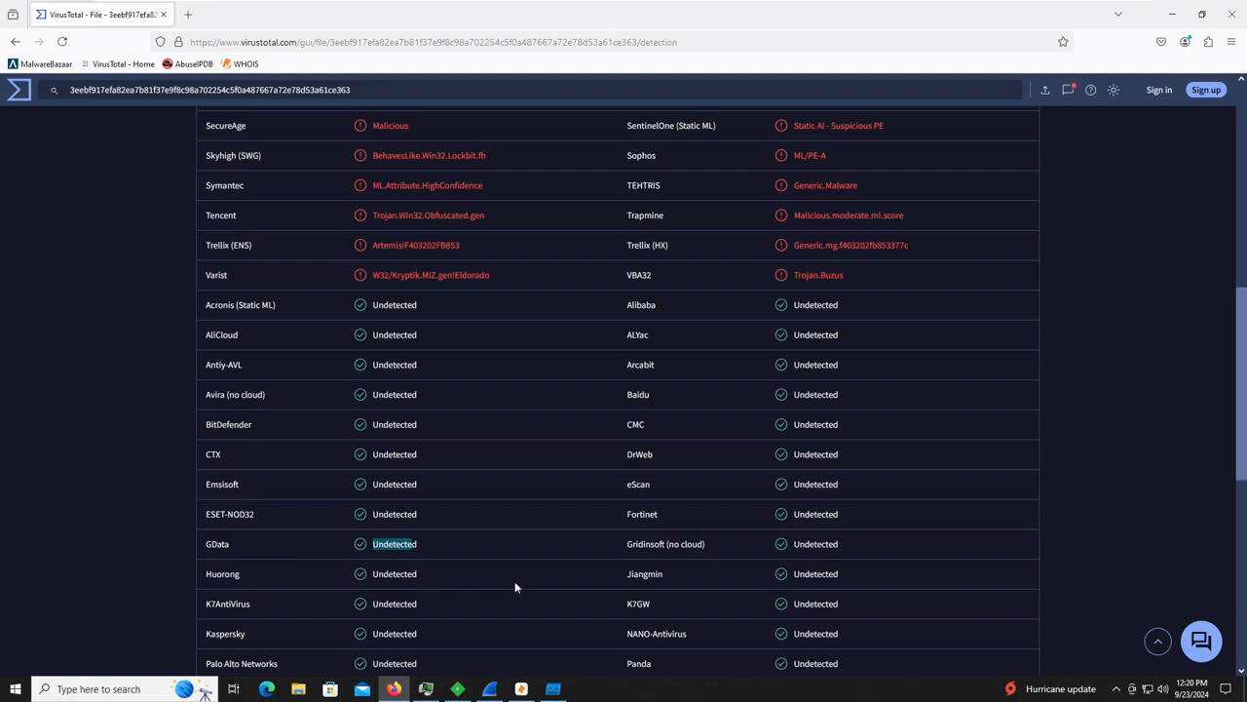
scroll(514, 590, down, 1)
double_click(401, 569)
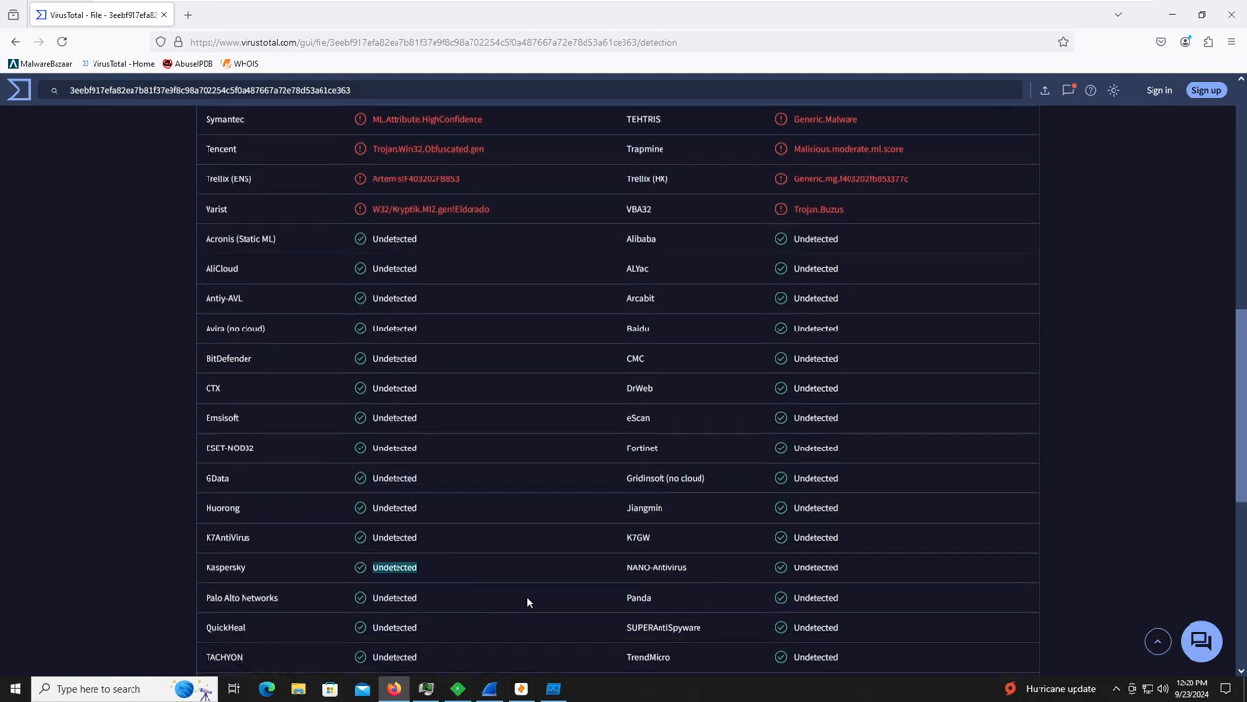
scroll(585, 607, down, 2)
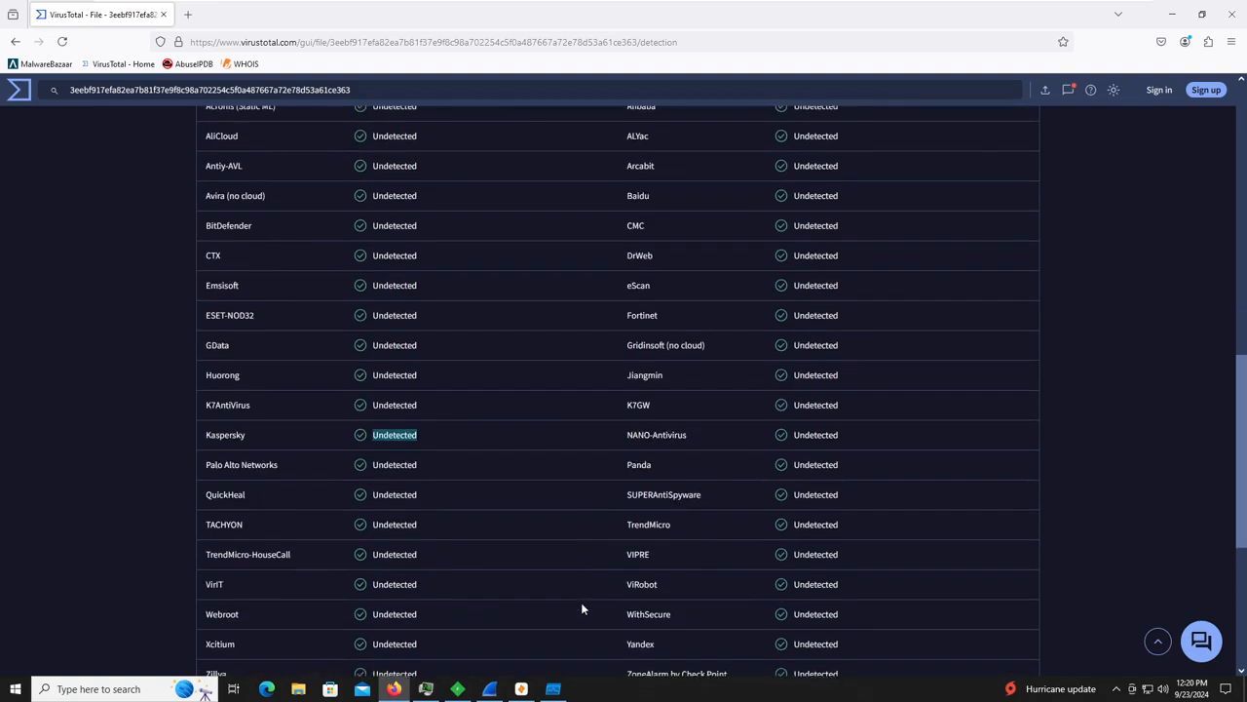
scroll(575, 608, down, 1)
drag(418, 548, 400, 548)
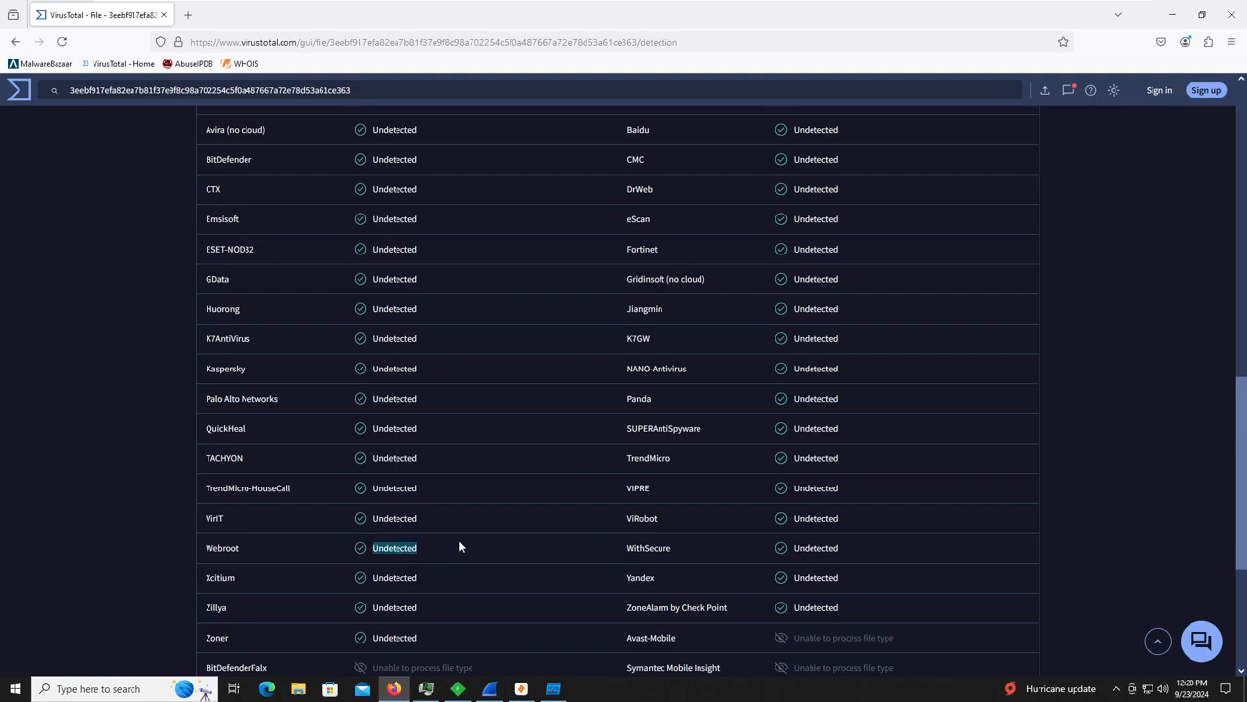
Look up the file's MD5, SHA-1 and SHA-256 hashes in its basic properties, highlighting each one.
scroll(458, 540, up, 10)
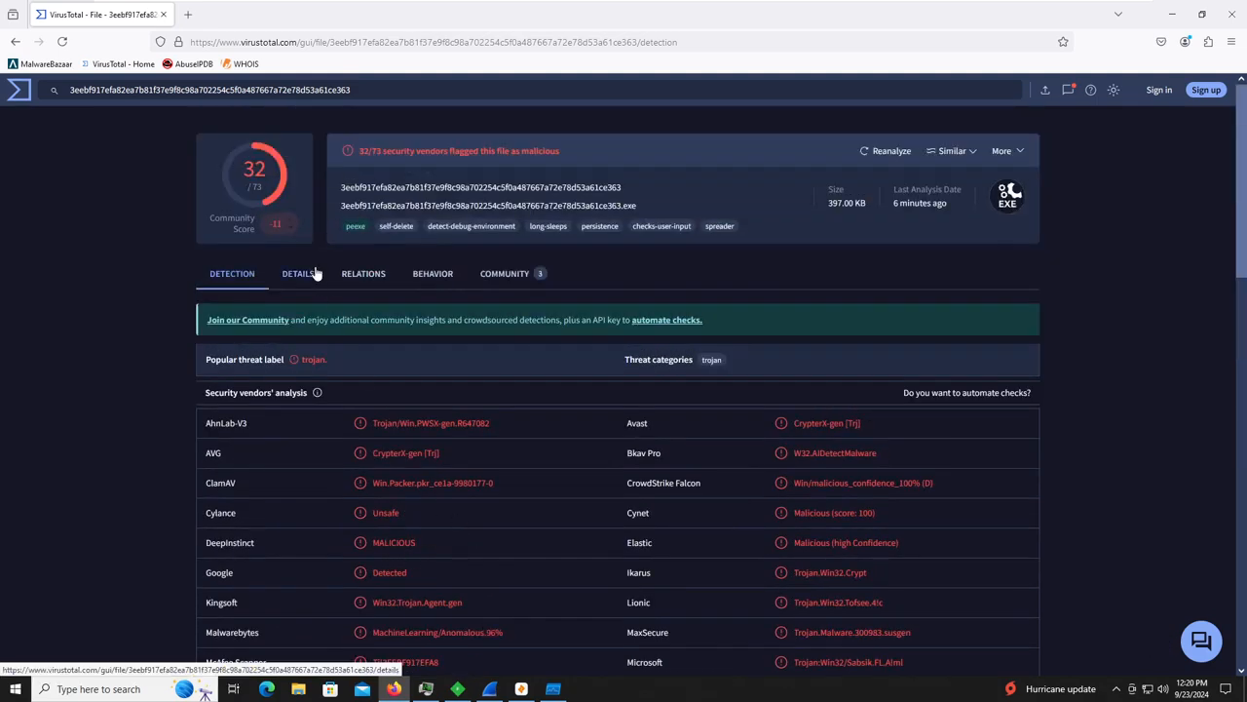
click(310, 274)
double_click(443, 381)
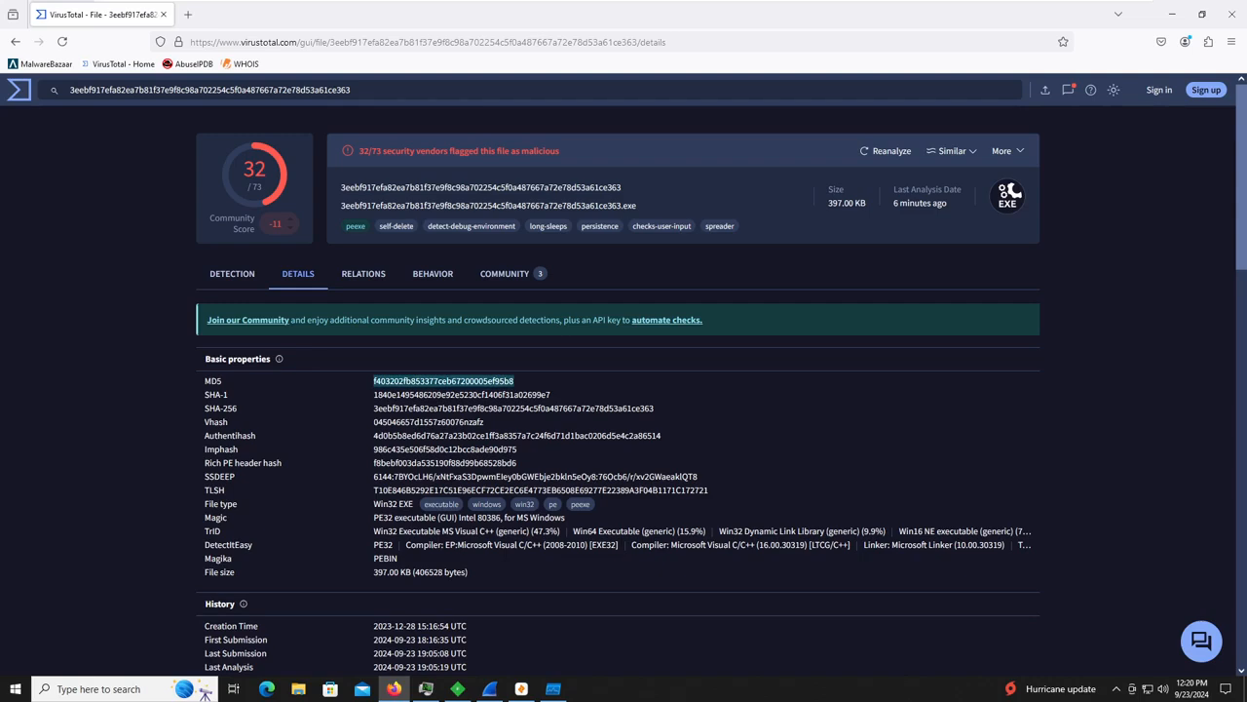
double_click(448, 395)
double_click(488, 409)
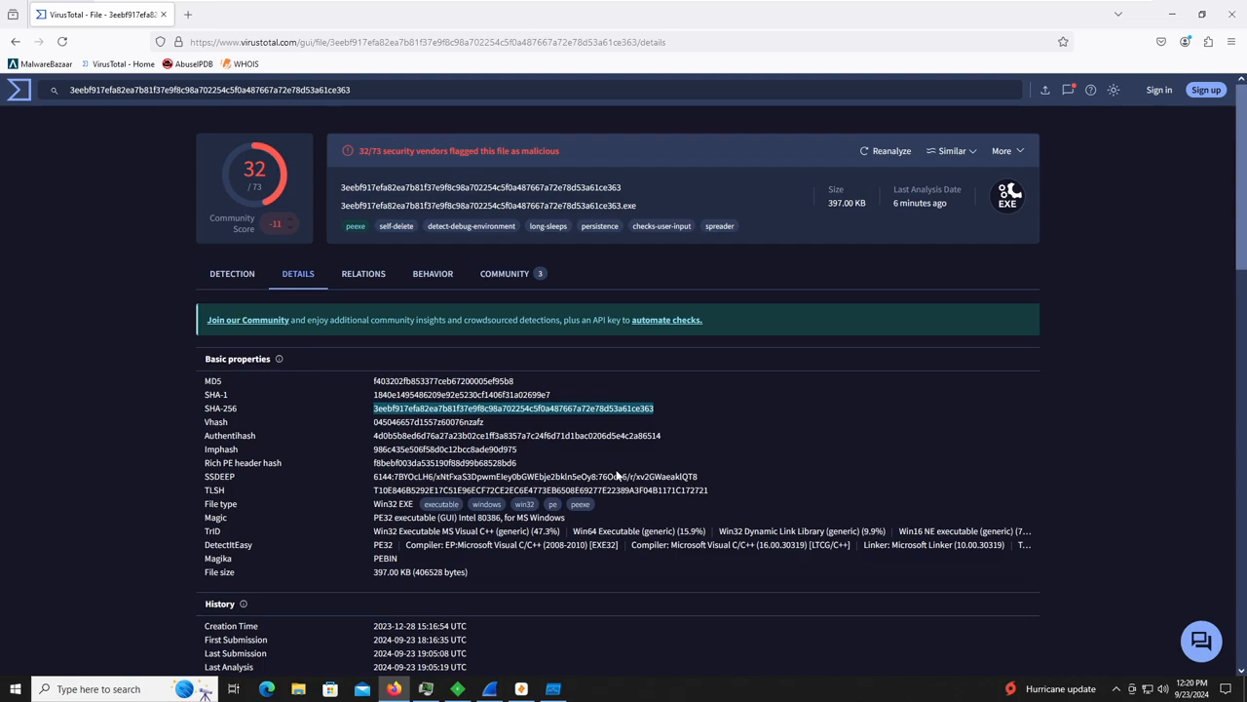
scroll(618, 487, down, 2)
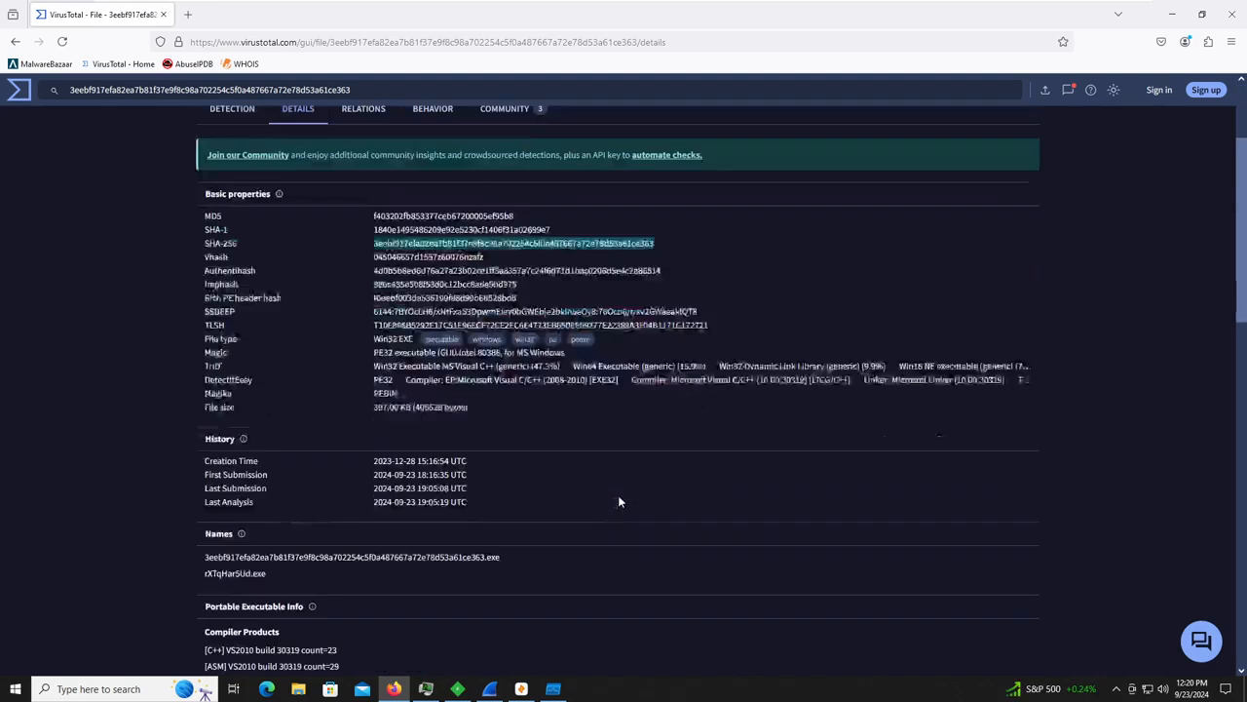
scroll(581, 505, up, 2)
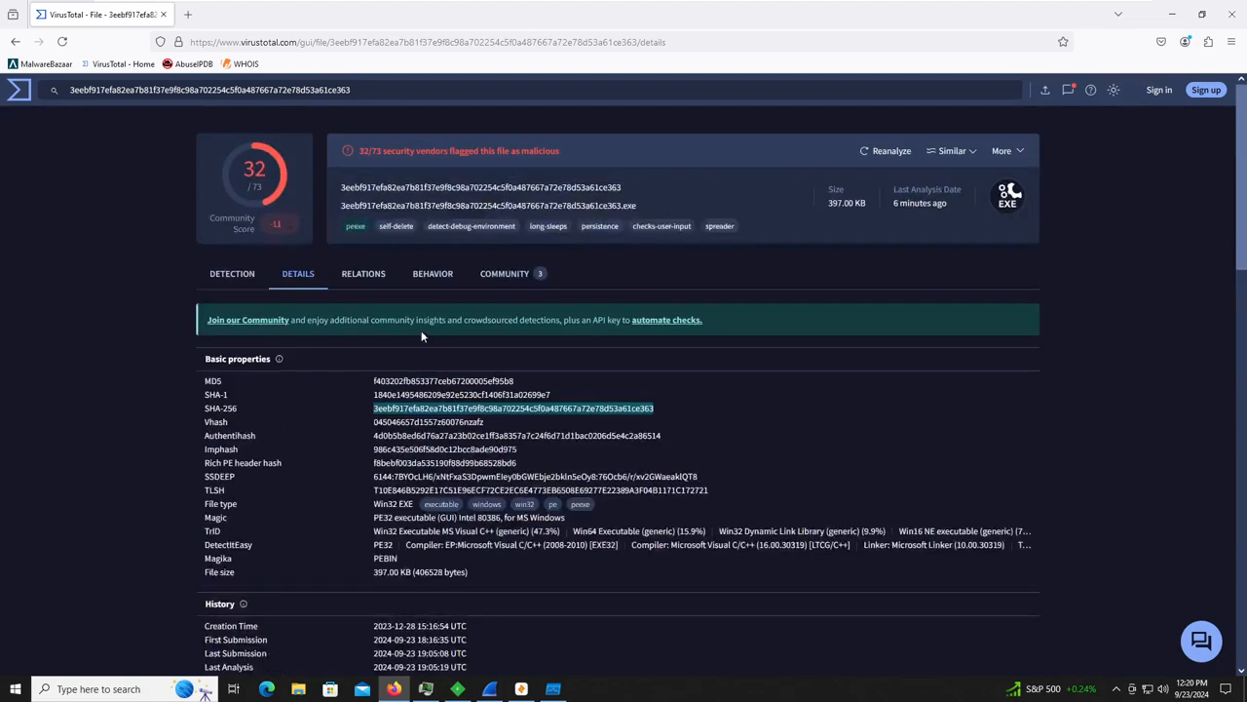
Open the file's relations and expand the Contacted Domains list in full to check each domain's detections.
click(387, 278)
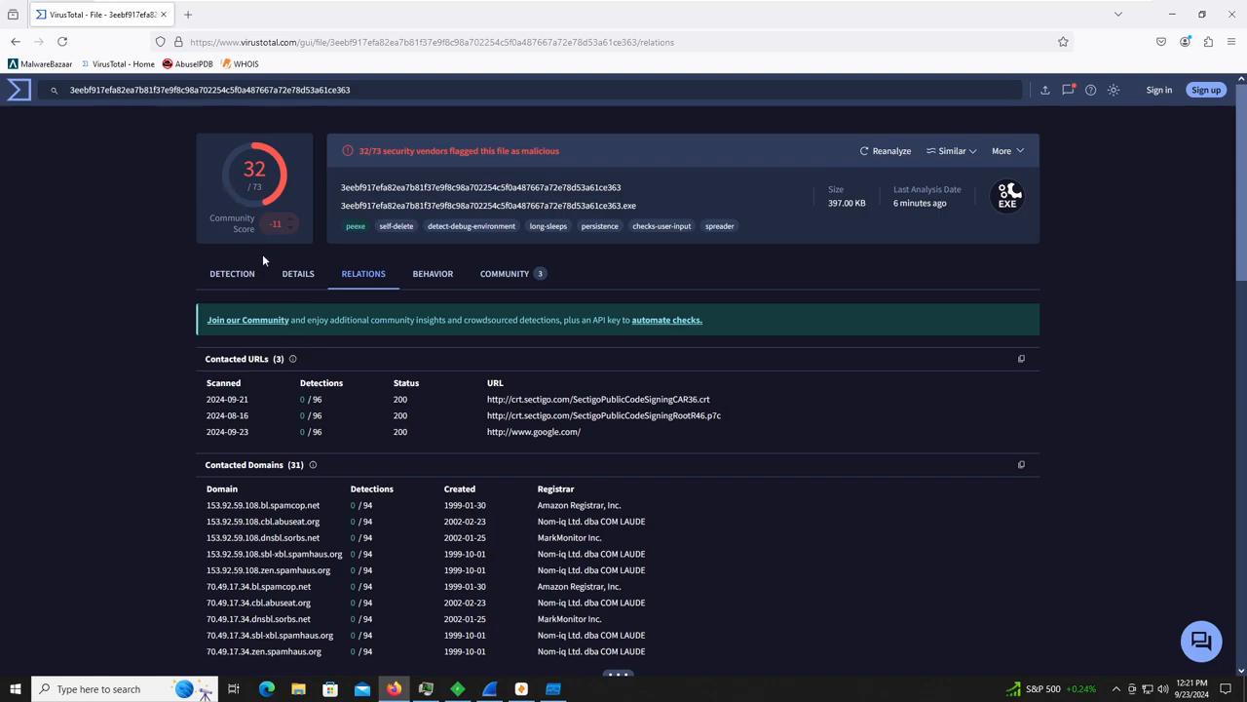
scroll(674, 377, down, 1)
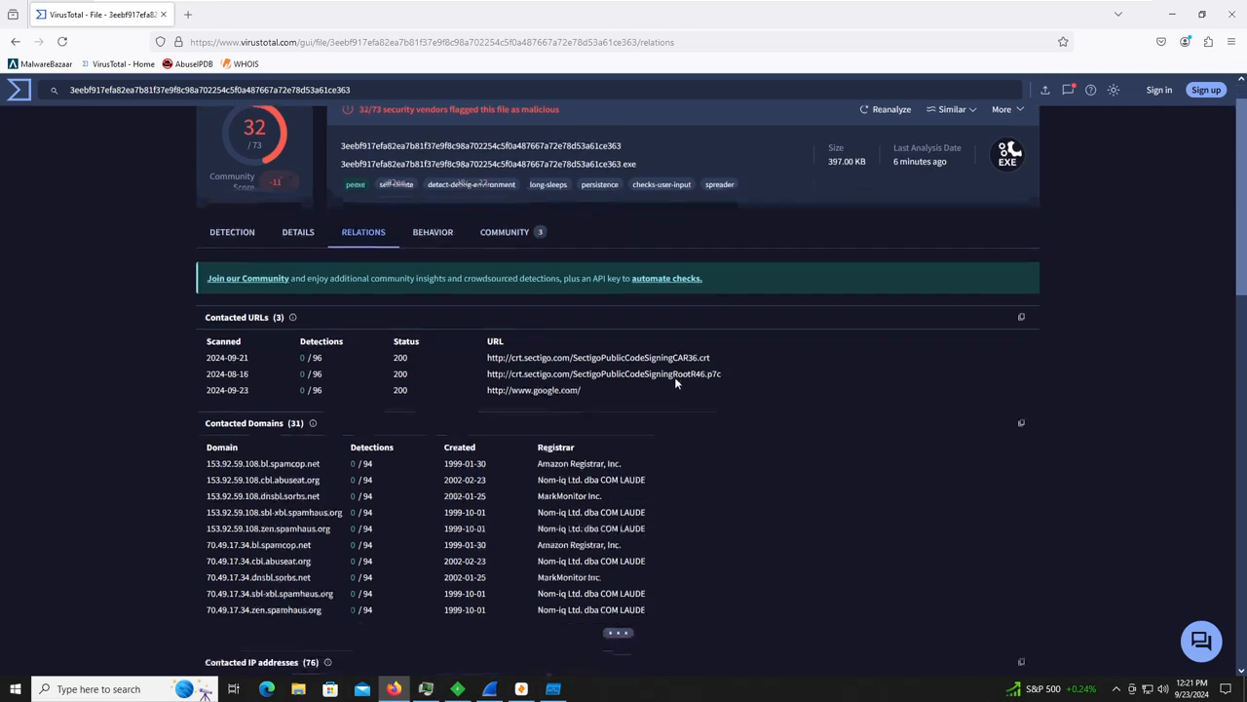
click(620, 608)
scroll(621, 560, down, 3)
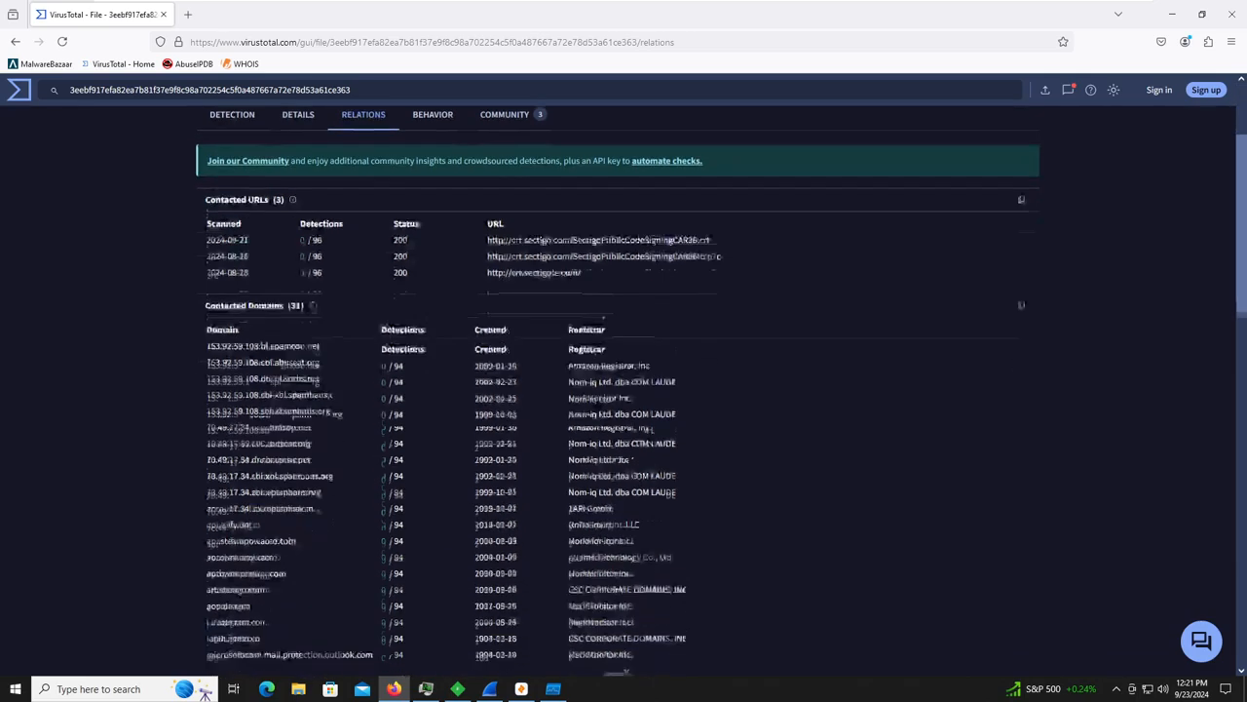
click(624, 577)
scroll(619, 589, down, 2)
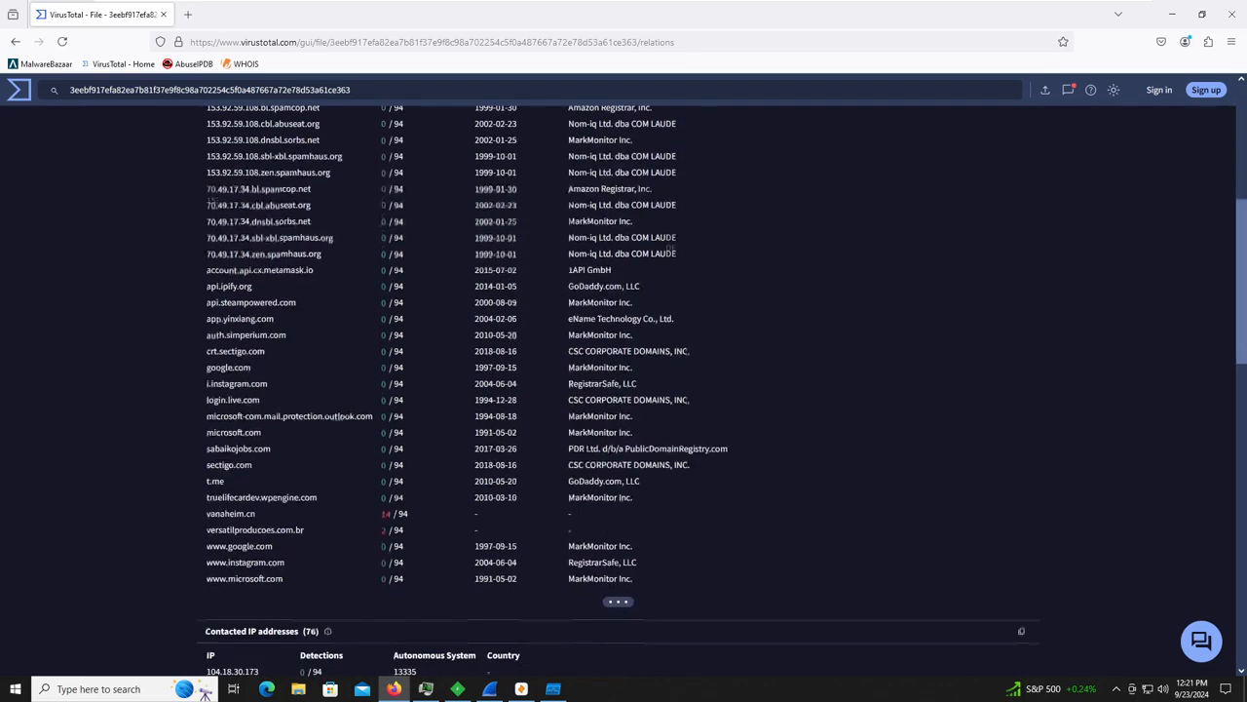
click(621, 601)
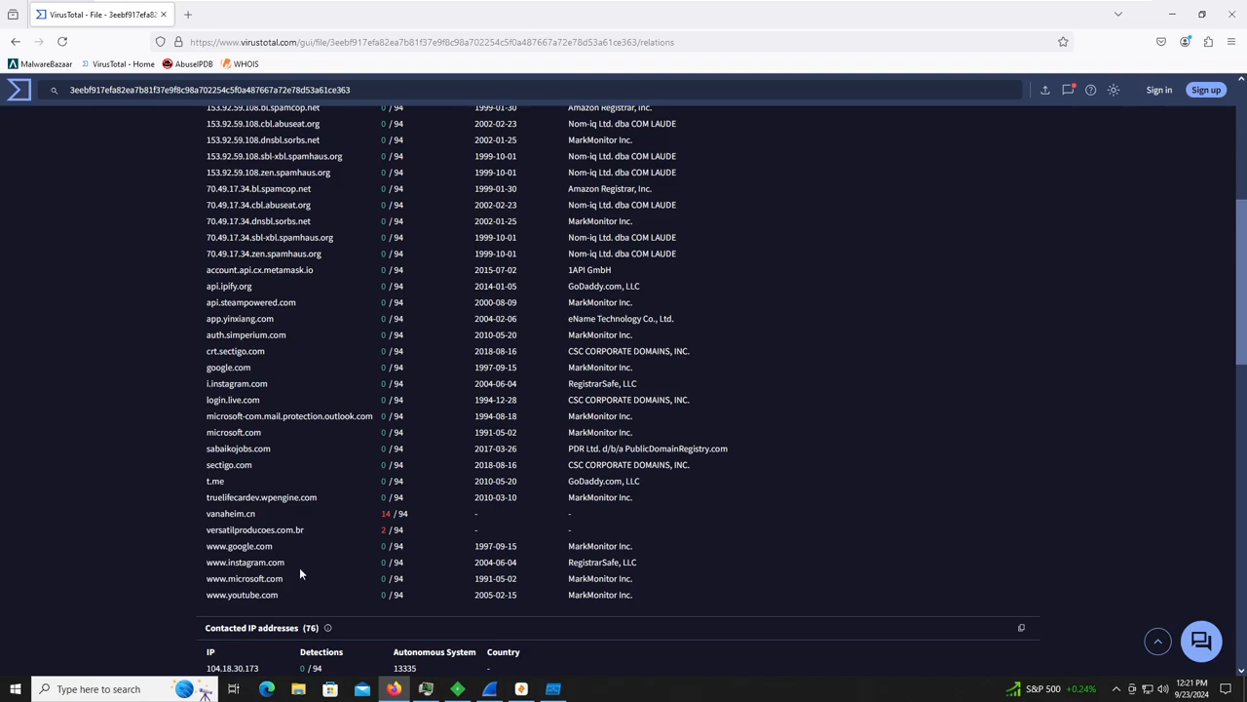
Expand the Contacted IP addresses list and examine the detections and countries of the addresses.
scroll(294, 610, down, 2)
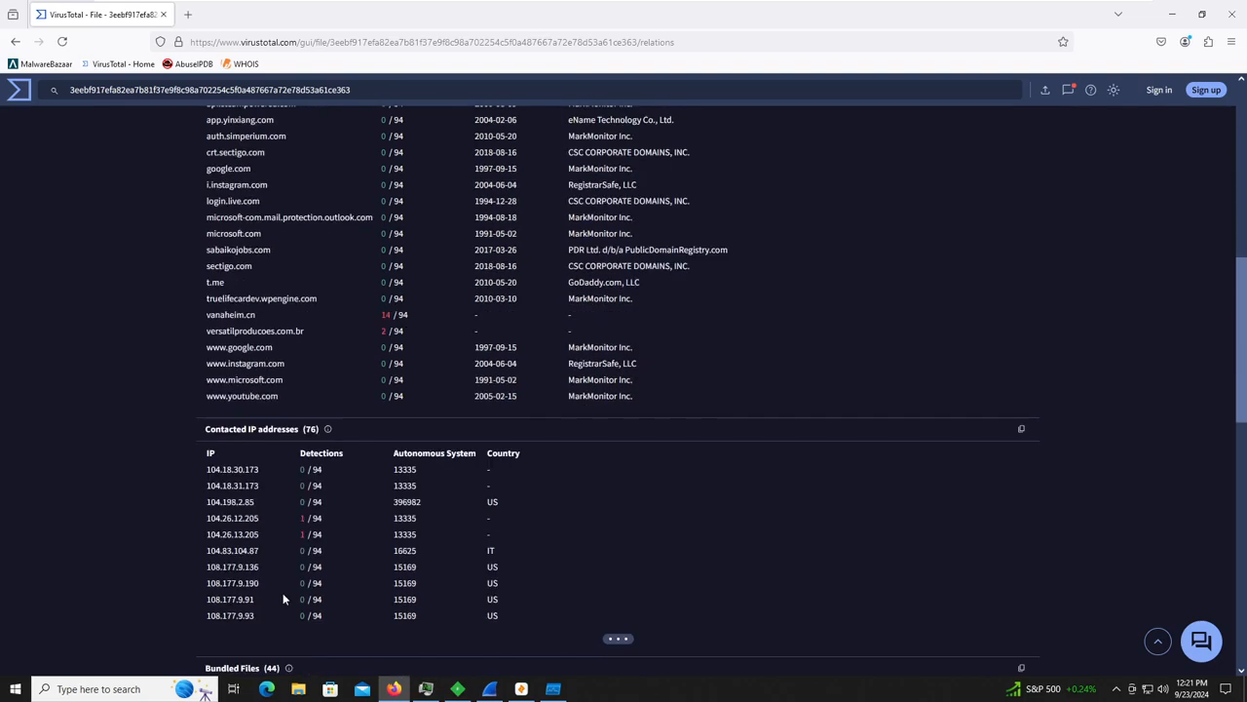
click(618, 639)
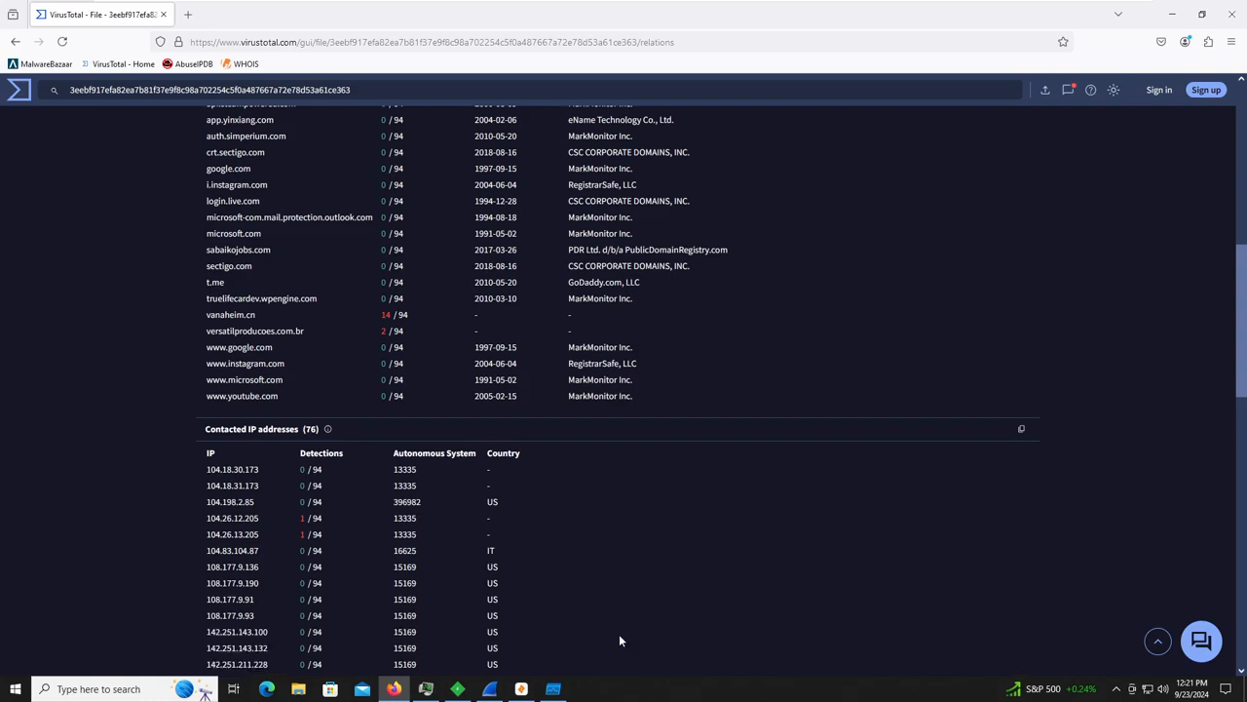
scroll(623, 604, down, 3)
click(617, 535)
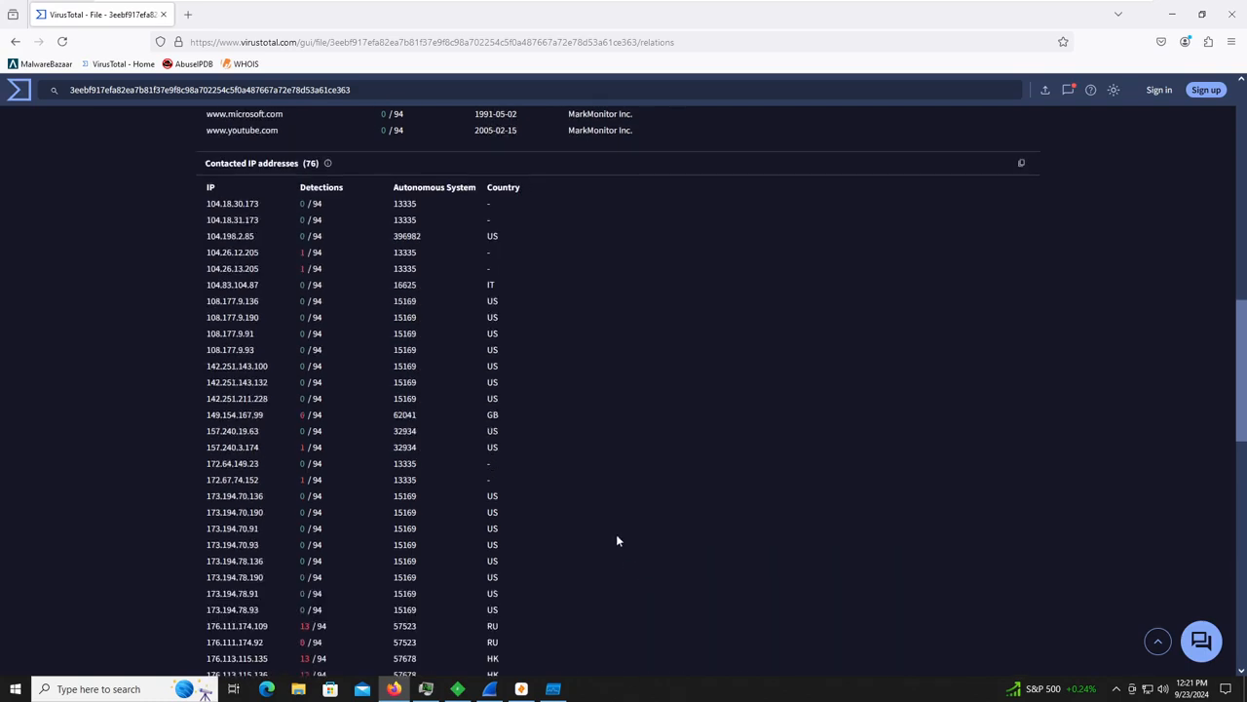
scroll(681, 579, down, 1)
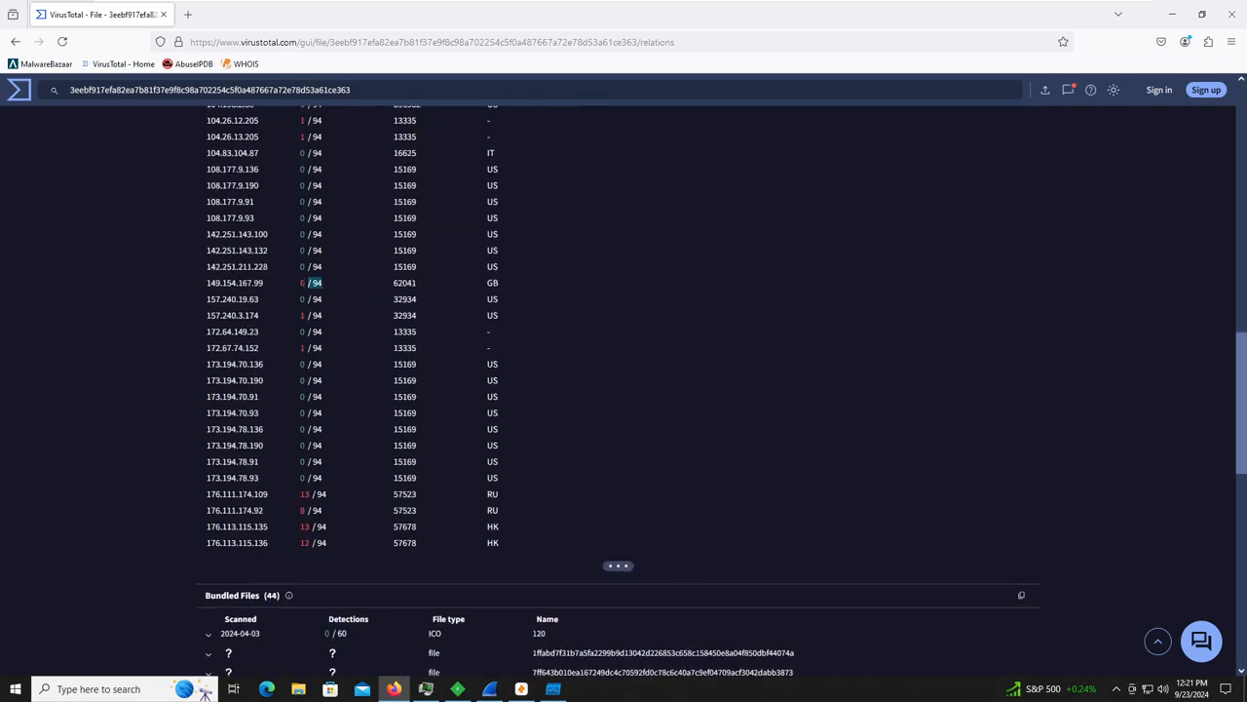
scroll(515, 407, down, 1)
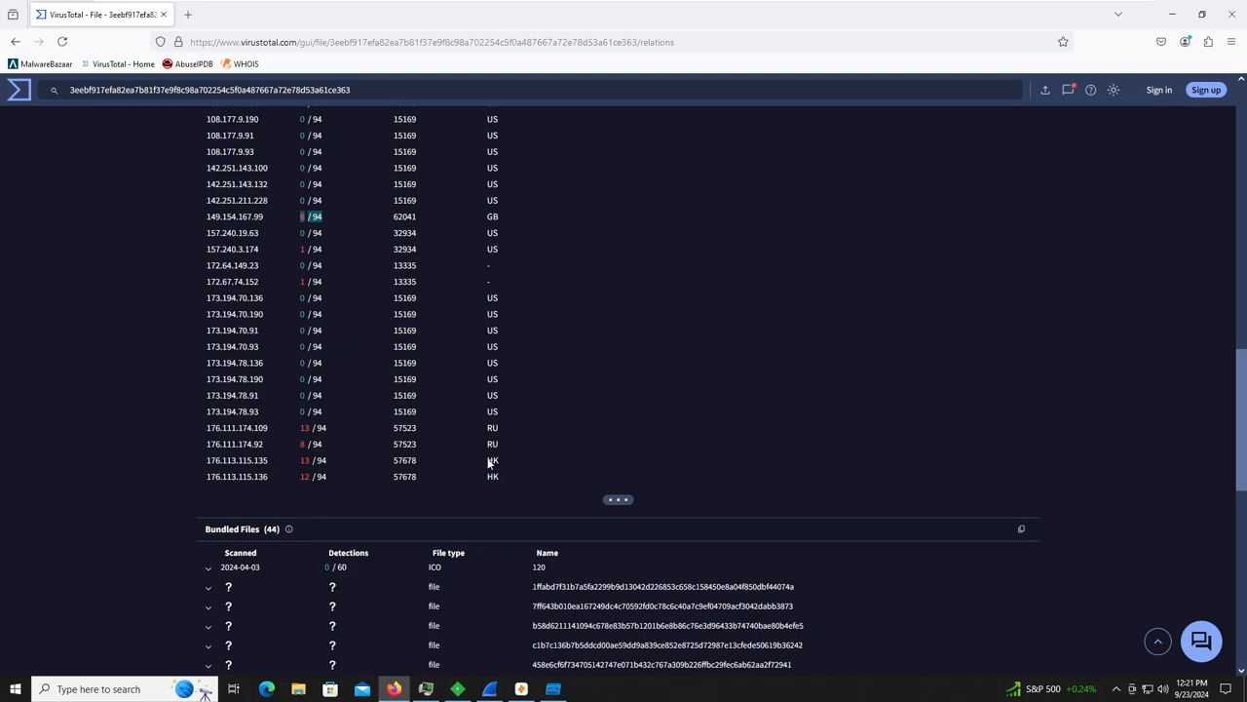
Keep expanding the Contacted IP addresses list and examine the detections and countries of the additional addresses.
click(616, 498)
scroll(616, 482, down, 3)
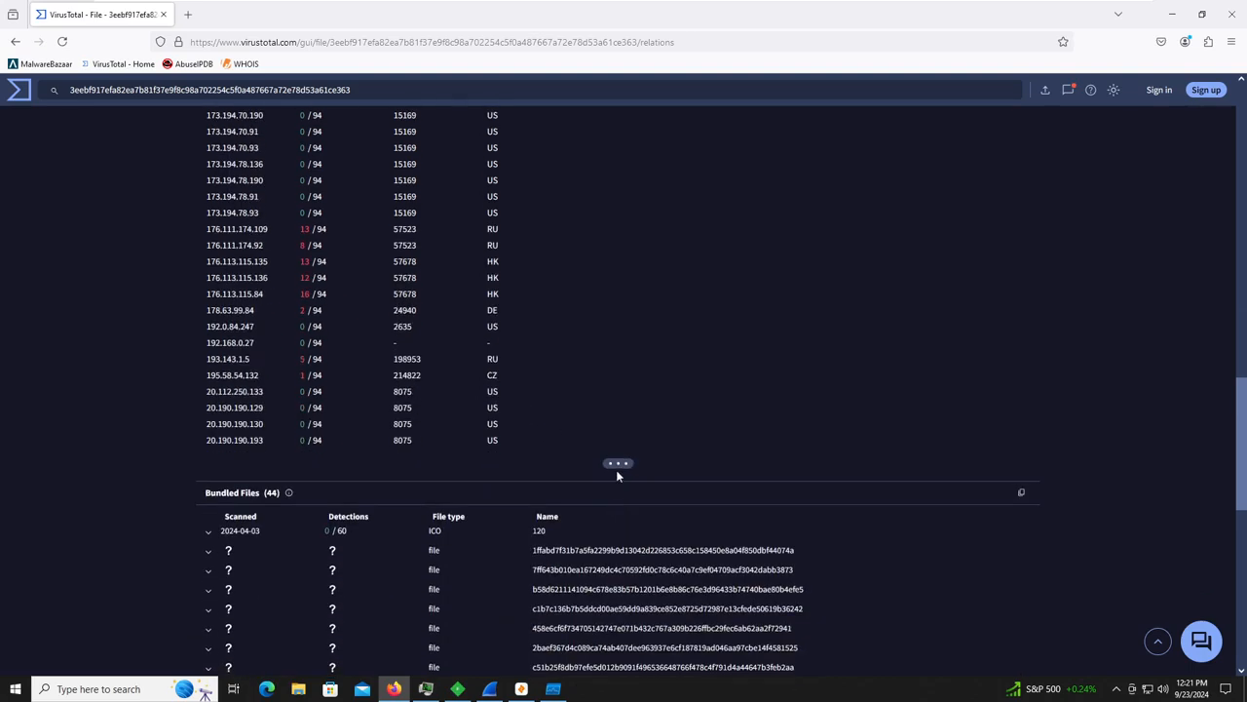
click(617, 462)
scroll(617, 465, down, 1)
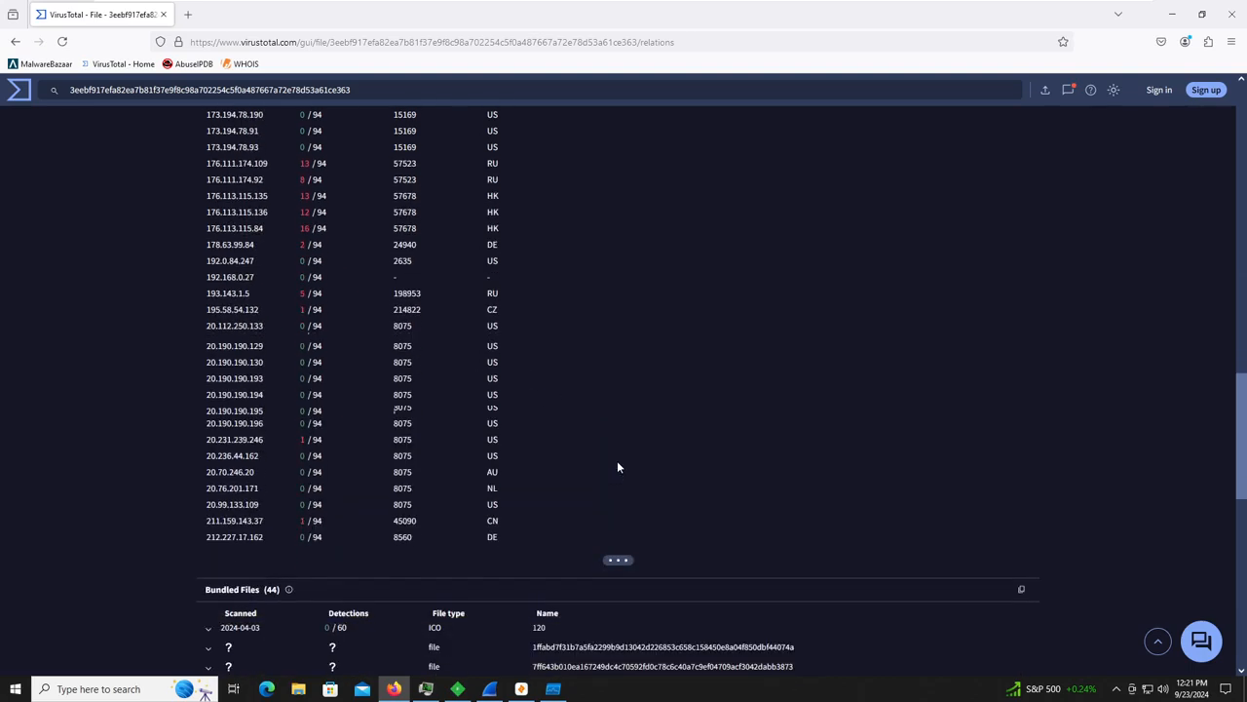
click(624, 560)
scroll(614, 555, down, 2)
scroll(575, 473, up, 1)
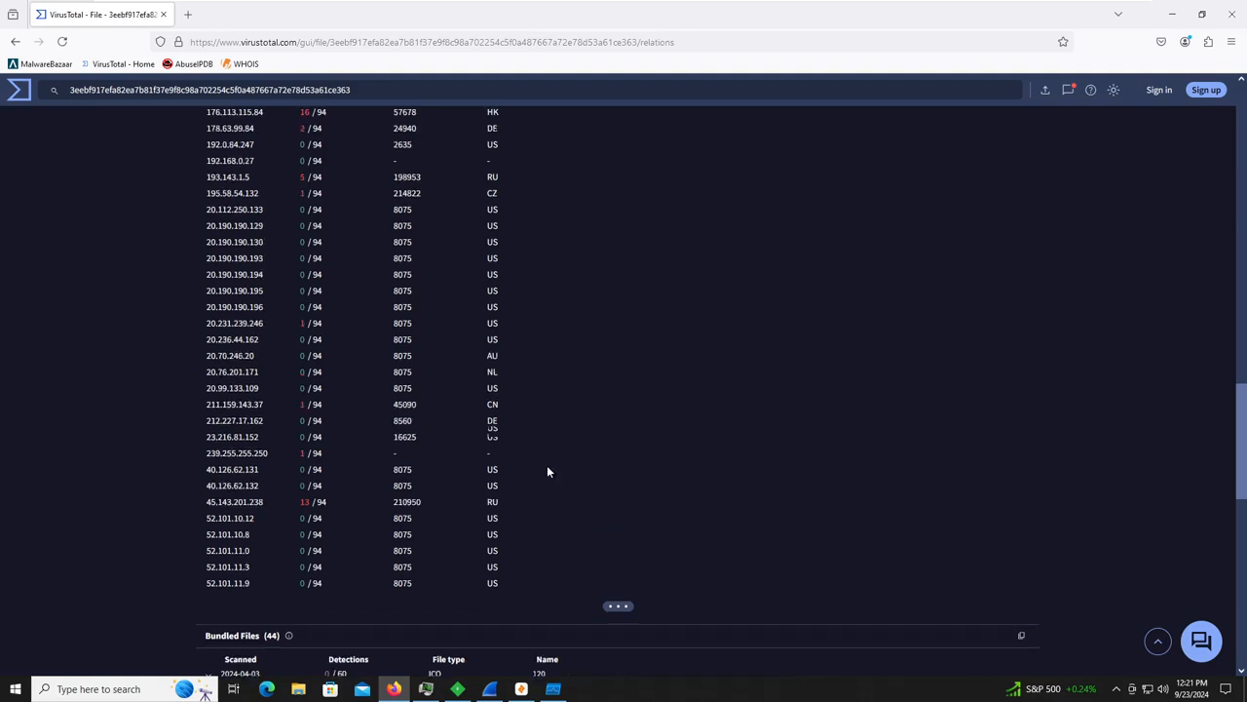
scroll(523, 458, down, 1)
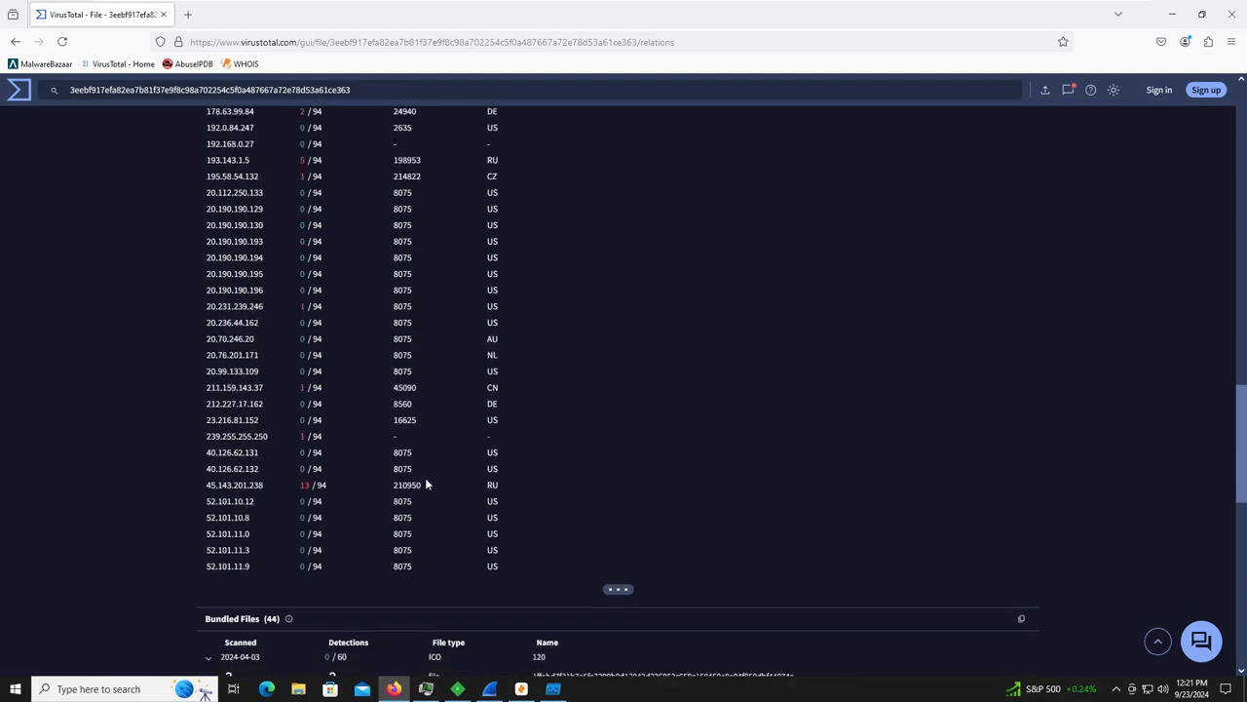
click(617, 588)
scroll(565, 565, down, 2)
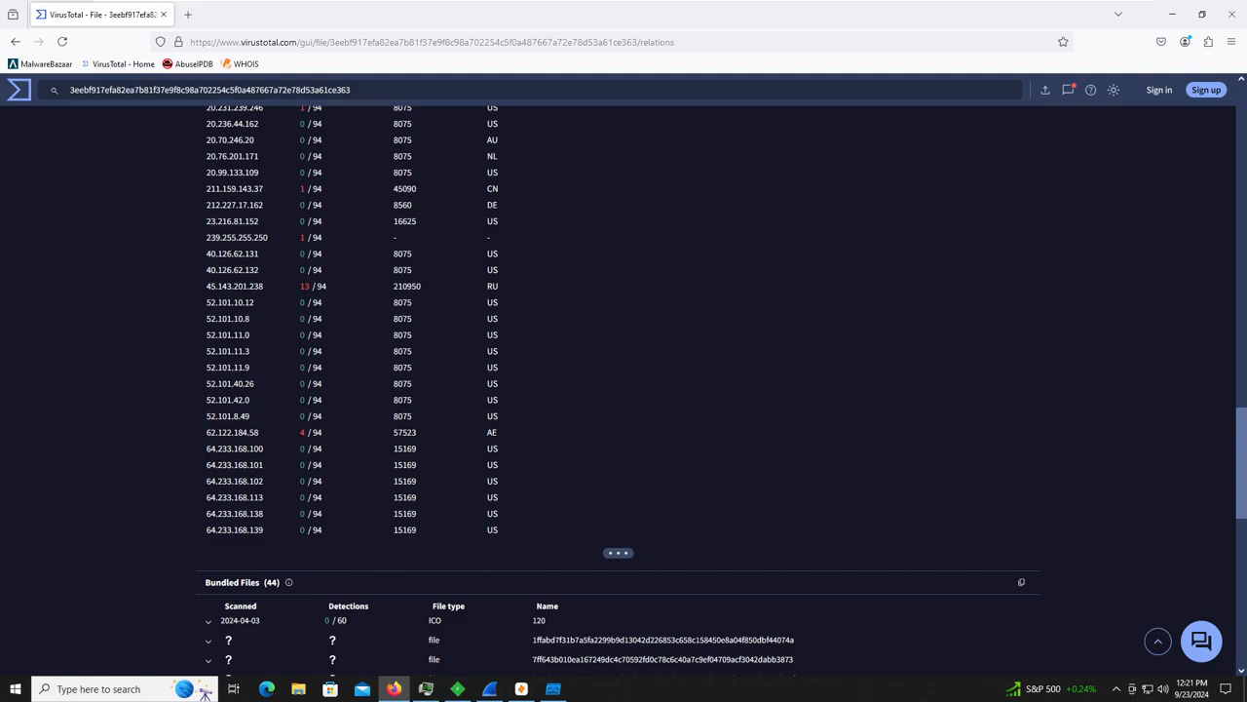
Open the report for contacted address 62.122.184.58 in a new tab, check its vendor verdicts and country, and return to the file report.
right_click(246, 432)
click(303, 439)
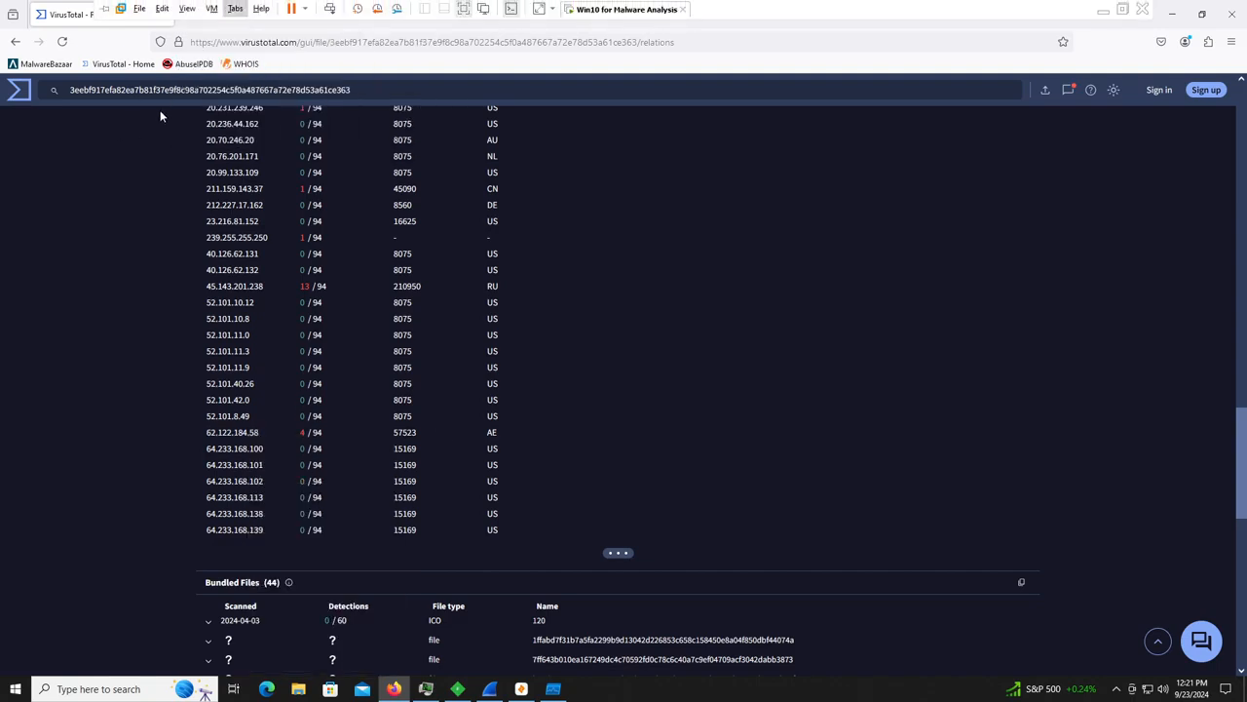
click(224, 15)
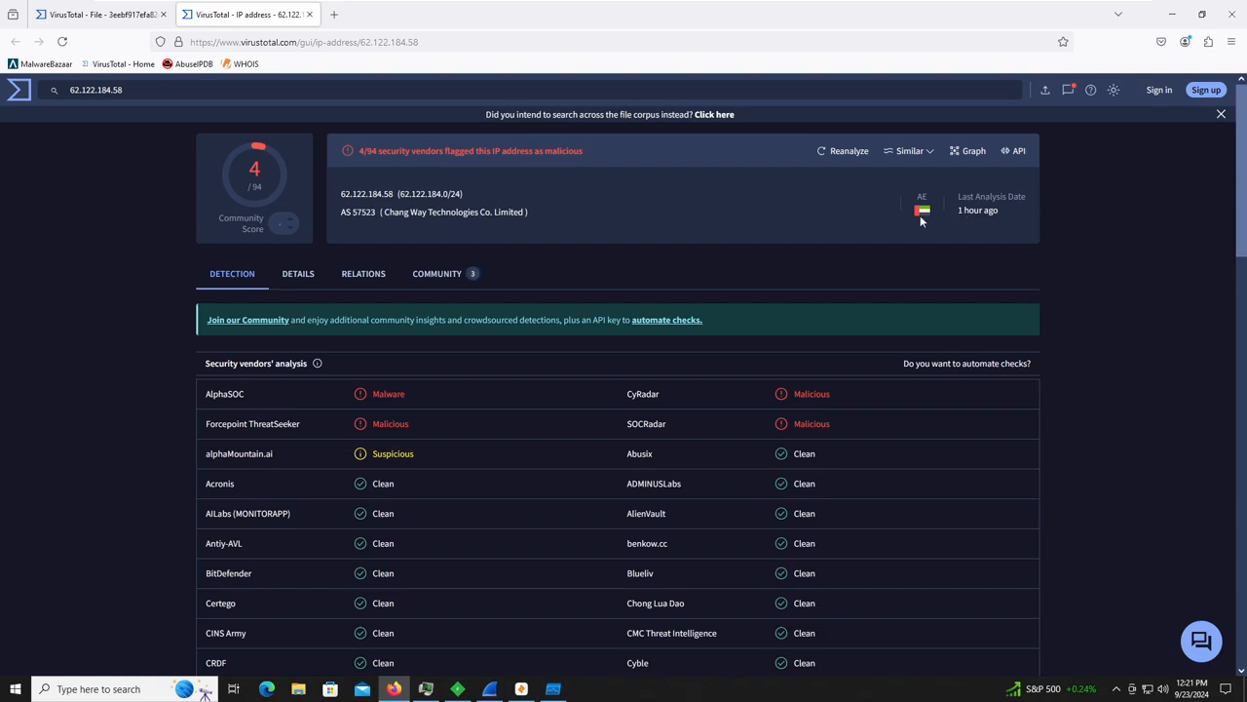
click(115, 17)
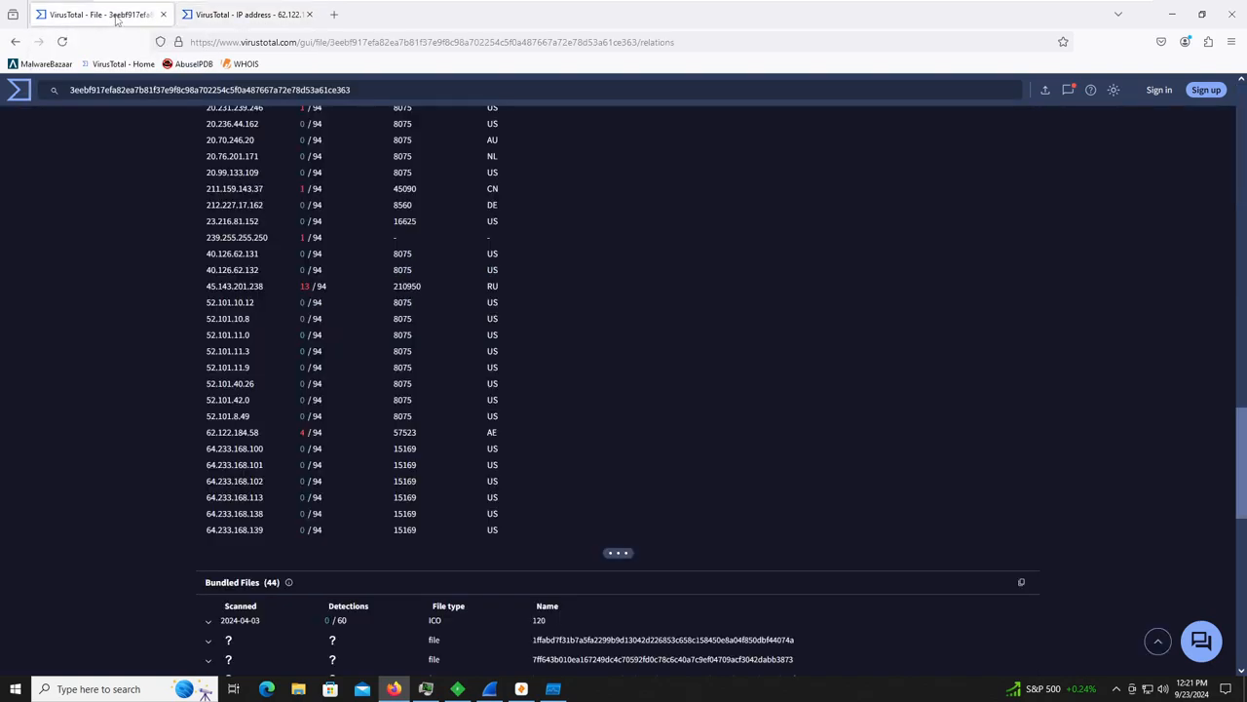
Load the remaining contacted IP addresses and review their detections through the end of the list.
click(620, 554)
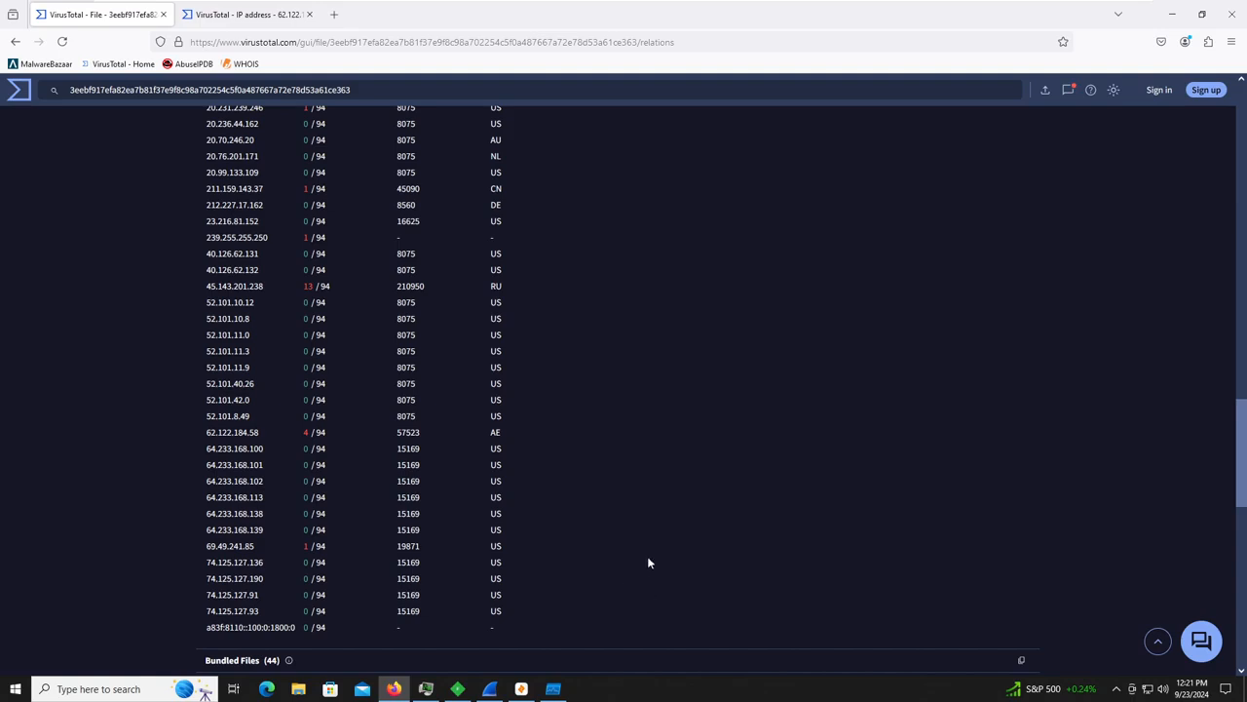
scroll(648, 563, down, 3)
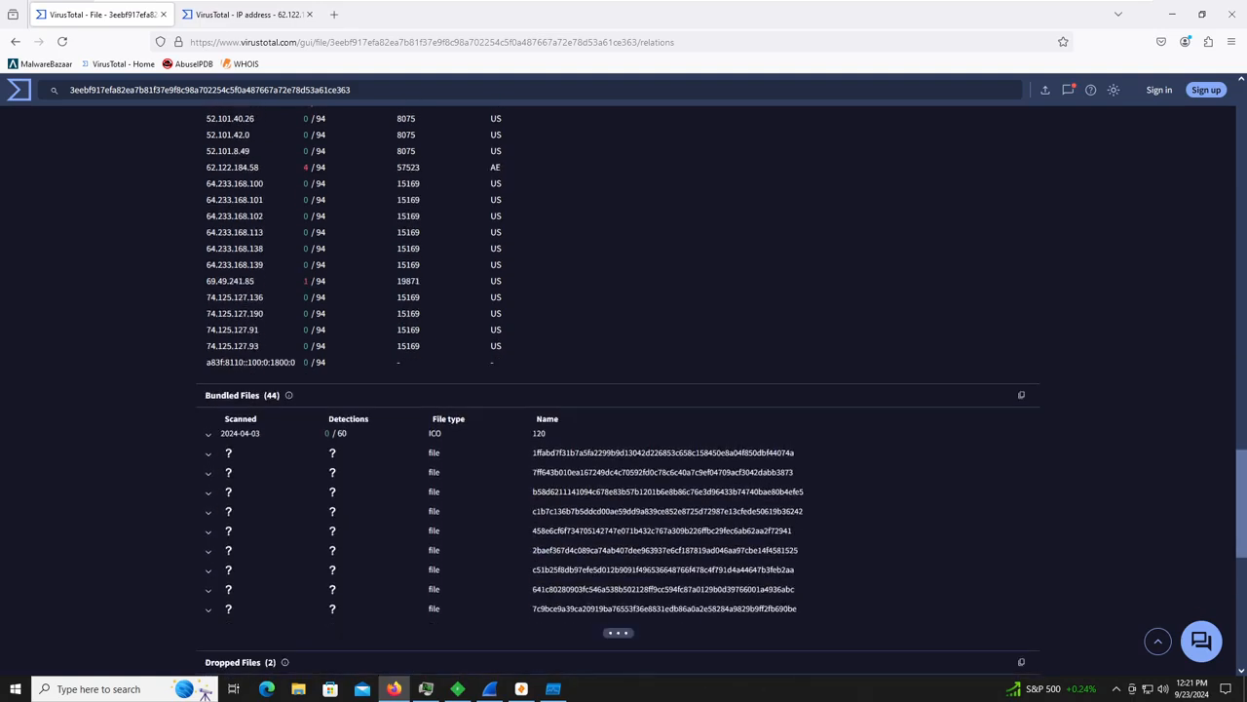
scroll(612, 576, down, 1)
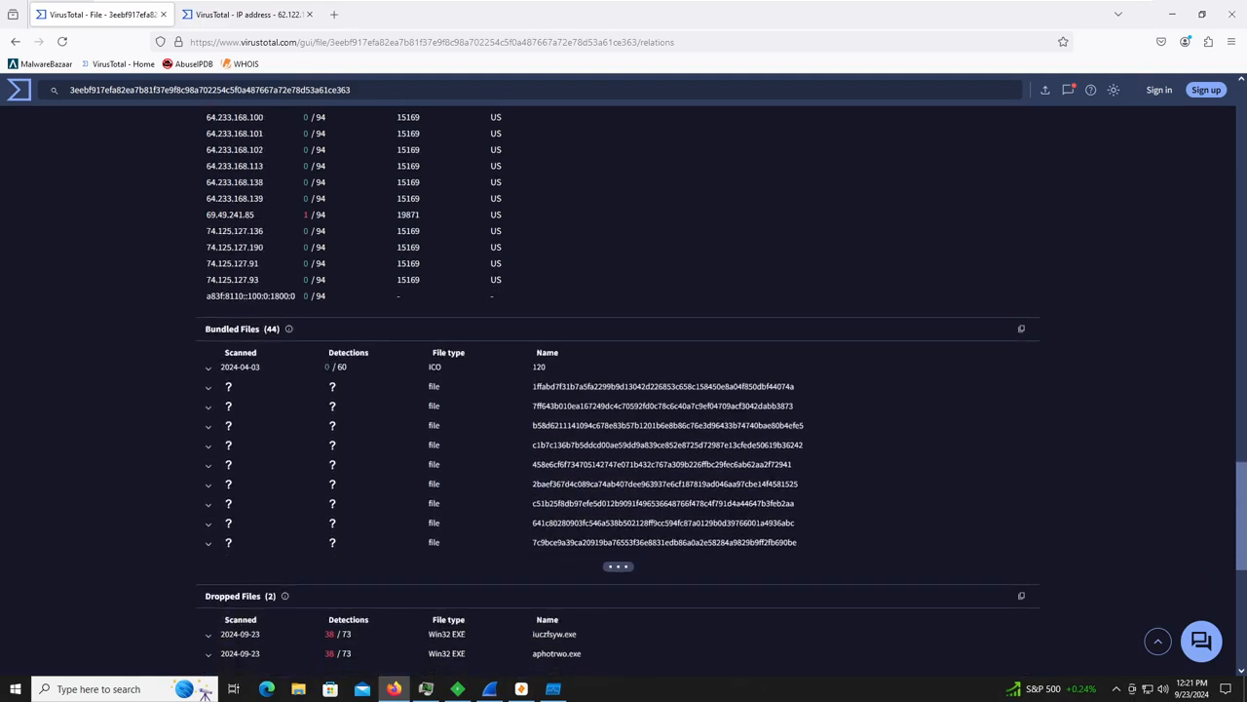
Show more entries in the Bundled Files list and check the dropped executables and their detections.
click(614, 566)
scroll(634, 604, down, 2)
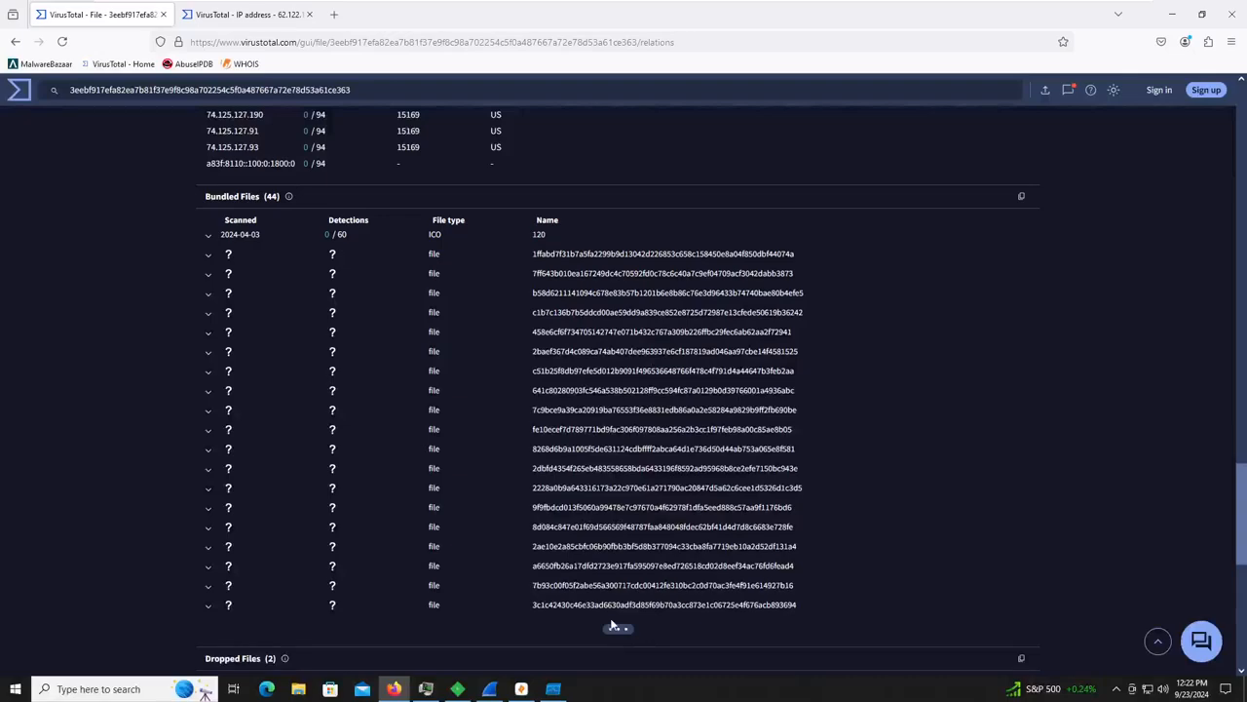
scroll(610, 619, down, 2)
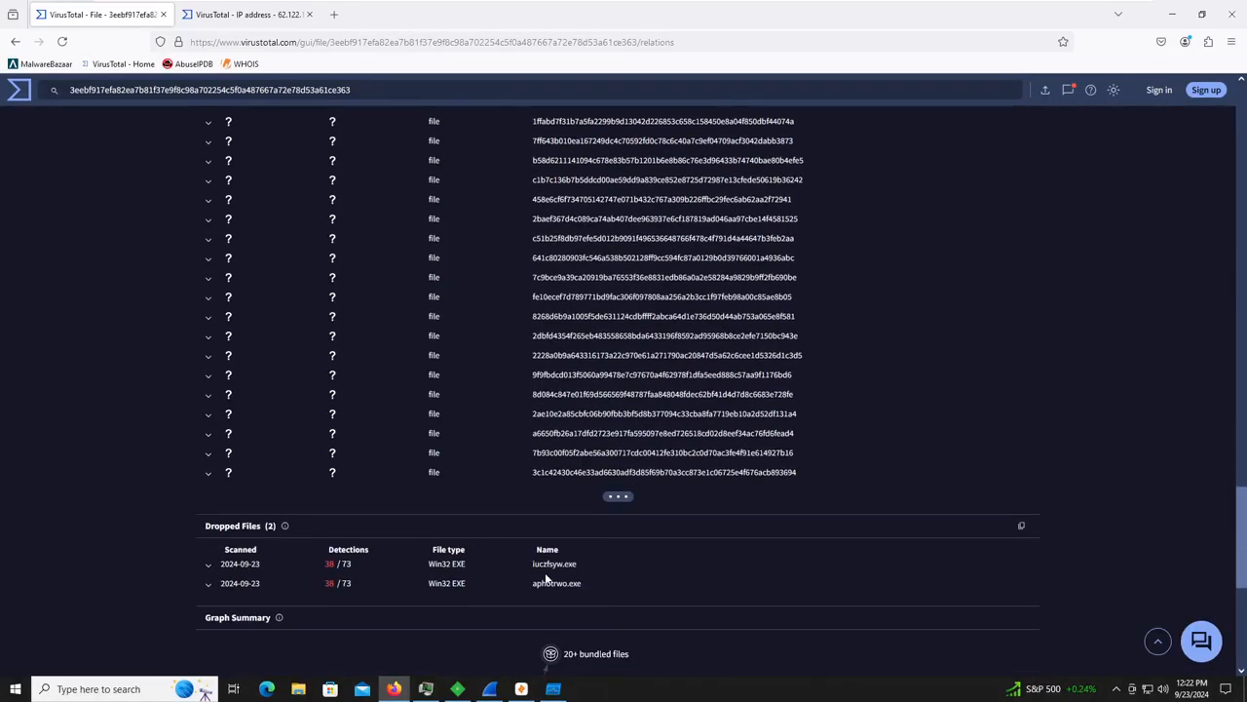
Review the contacted URLs and the Graph Summary of the file's relations.
scroll(487, 546, up, 20)
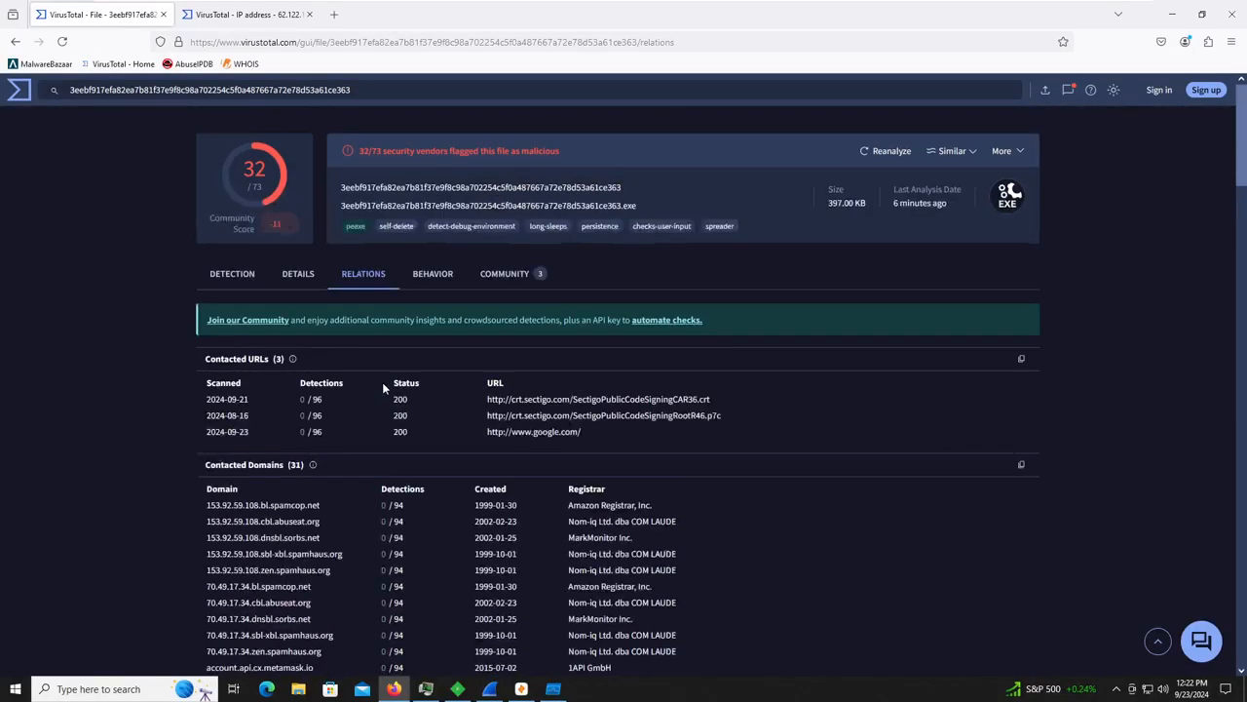
scroll(334, 317, down, 20)
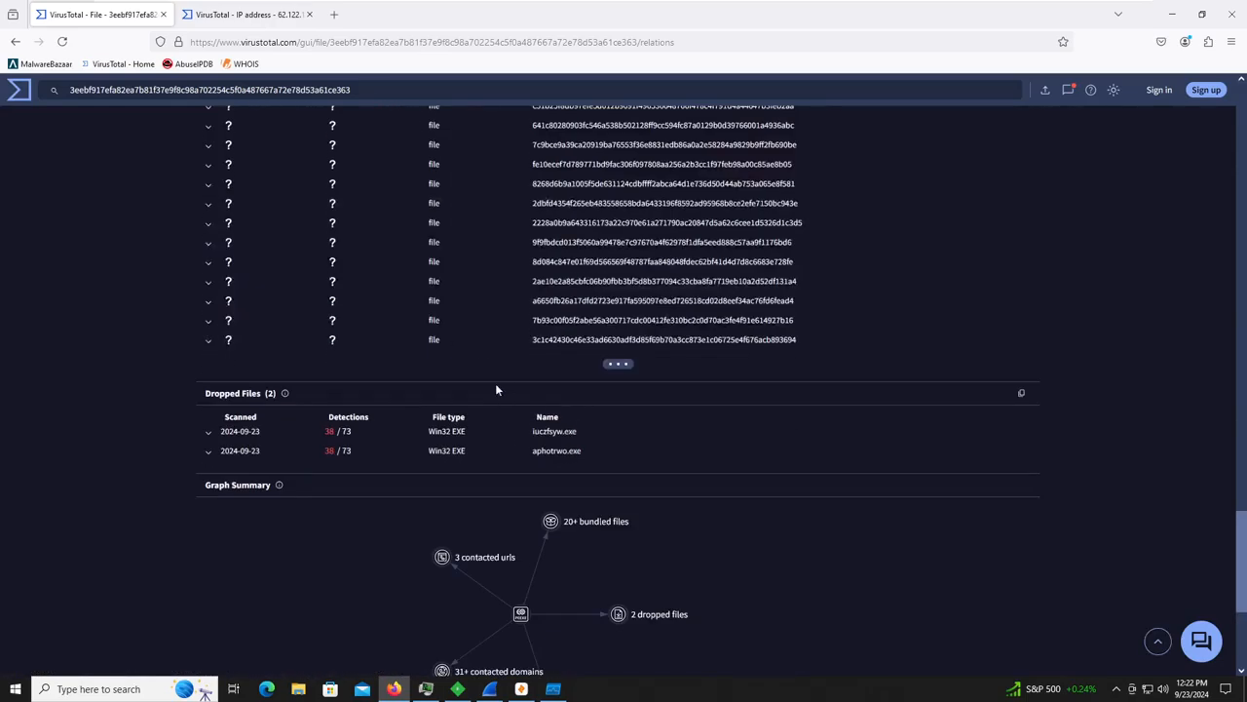
scroll(492, 387, down, 5)
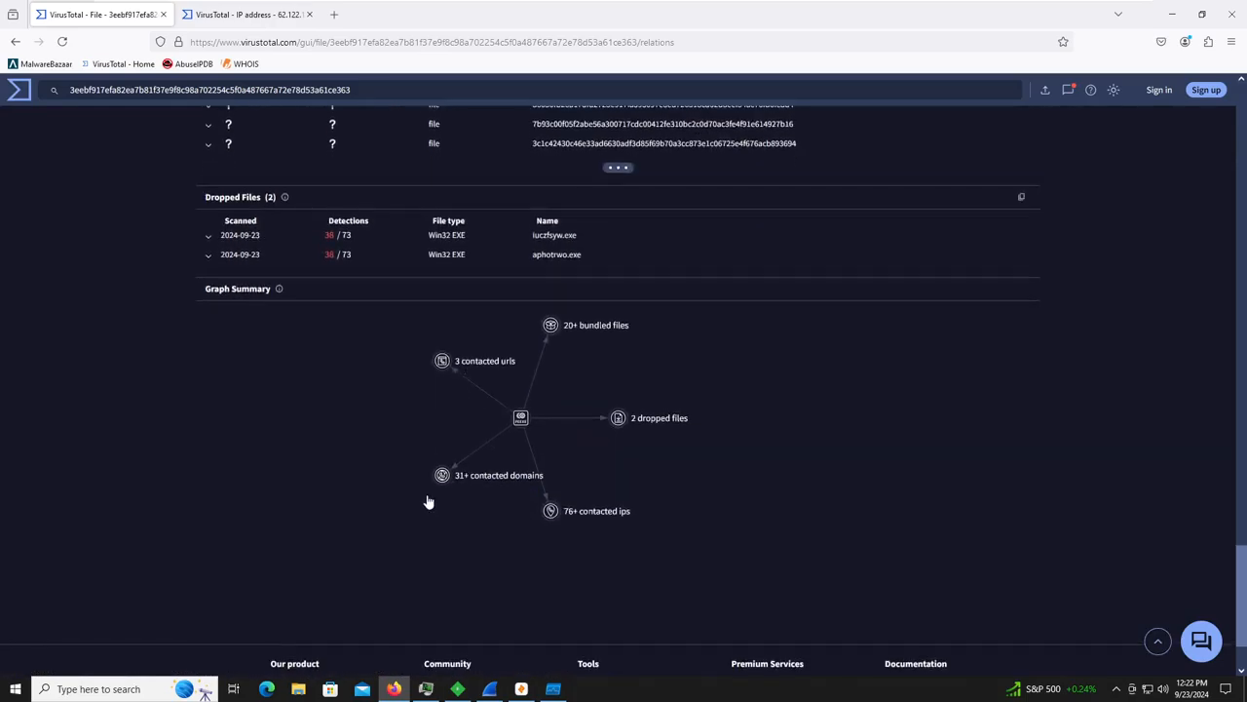
scroll(443, 468, up, 10)
scroll(459, 443, up, 15)
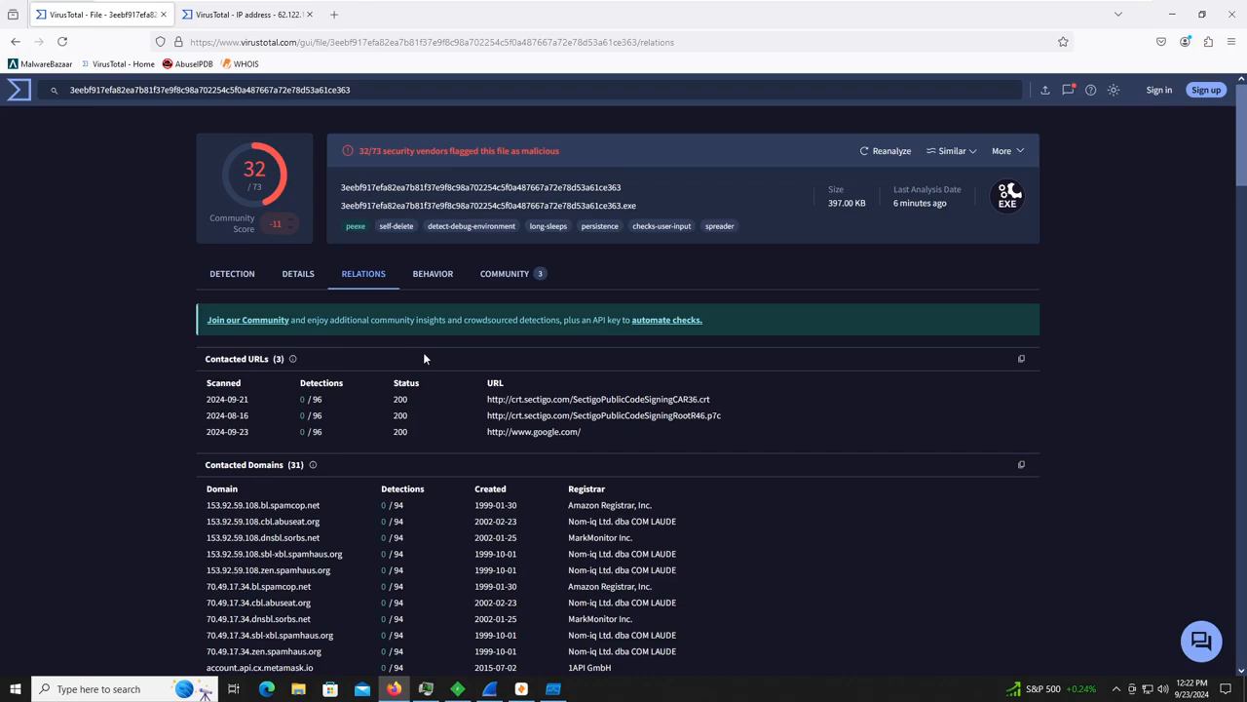
Open the file's behavior report and review its activity summary, expanding the full crowdsourced Sigma and IDS rule matches.
click(433, 274)
scroll(276, 286, down, 15)
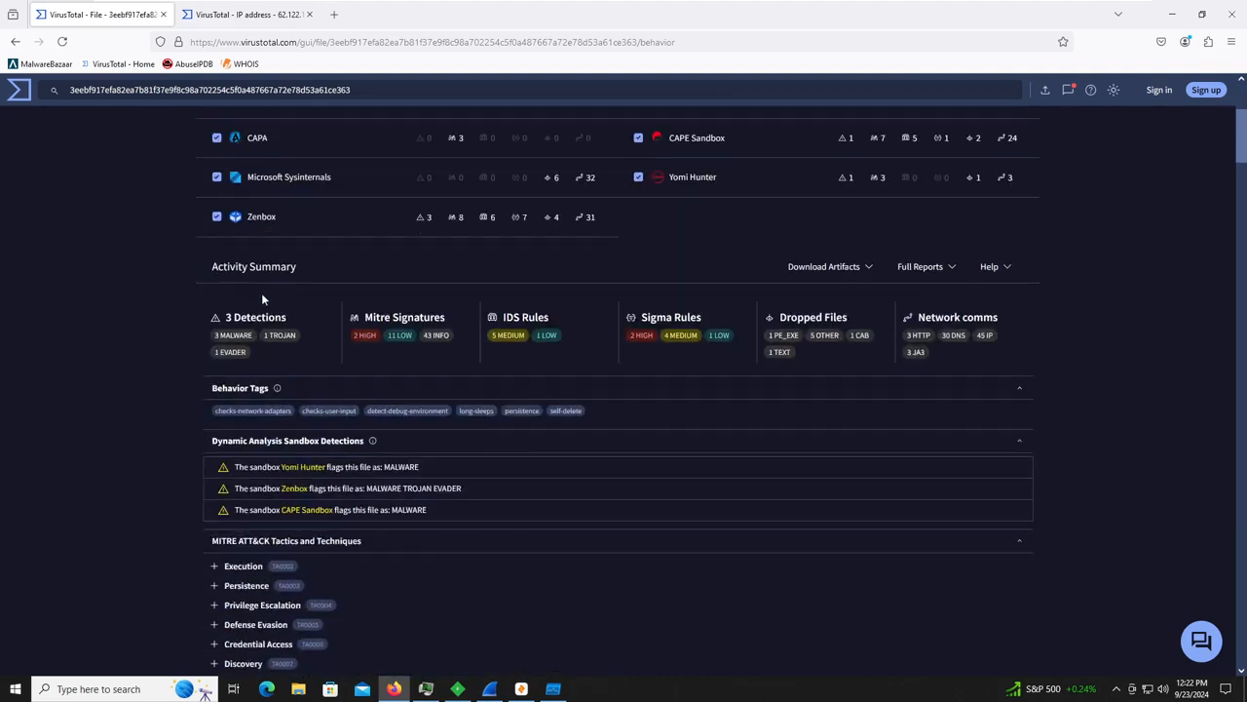
scroll(259, 333, down, 3)
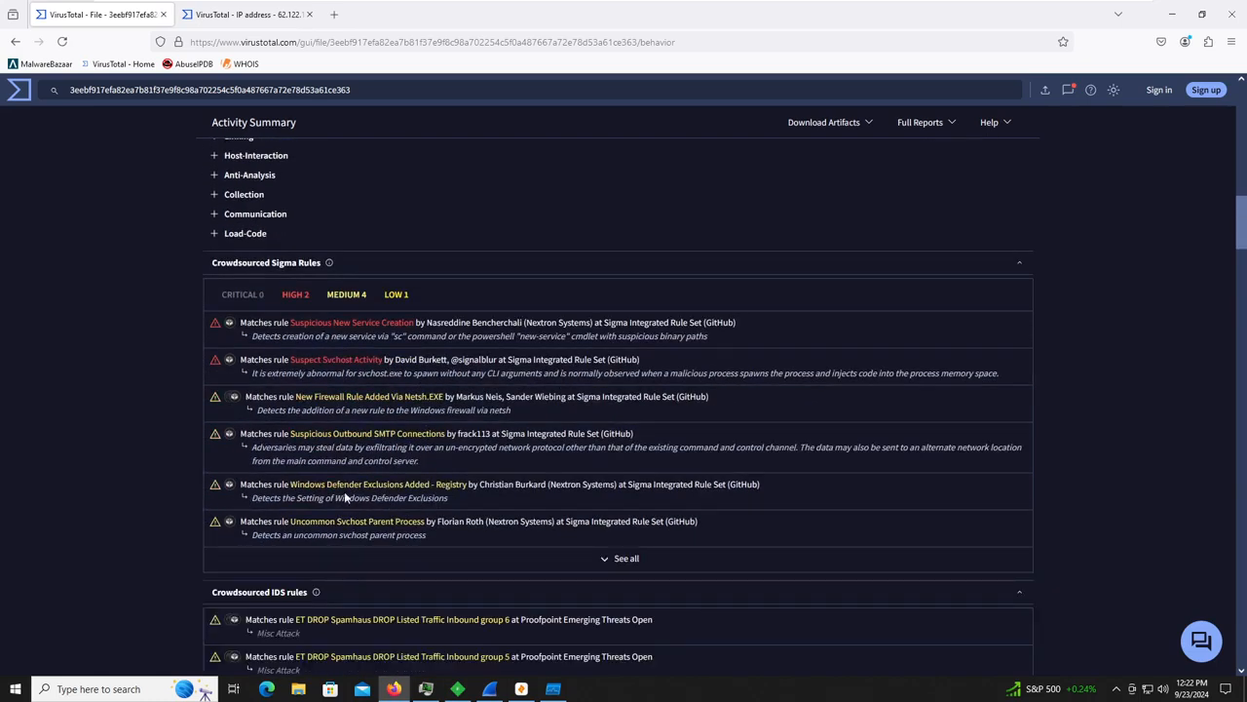
click(601, 558)
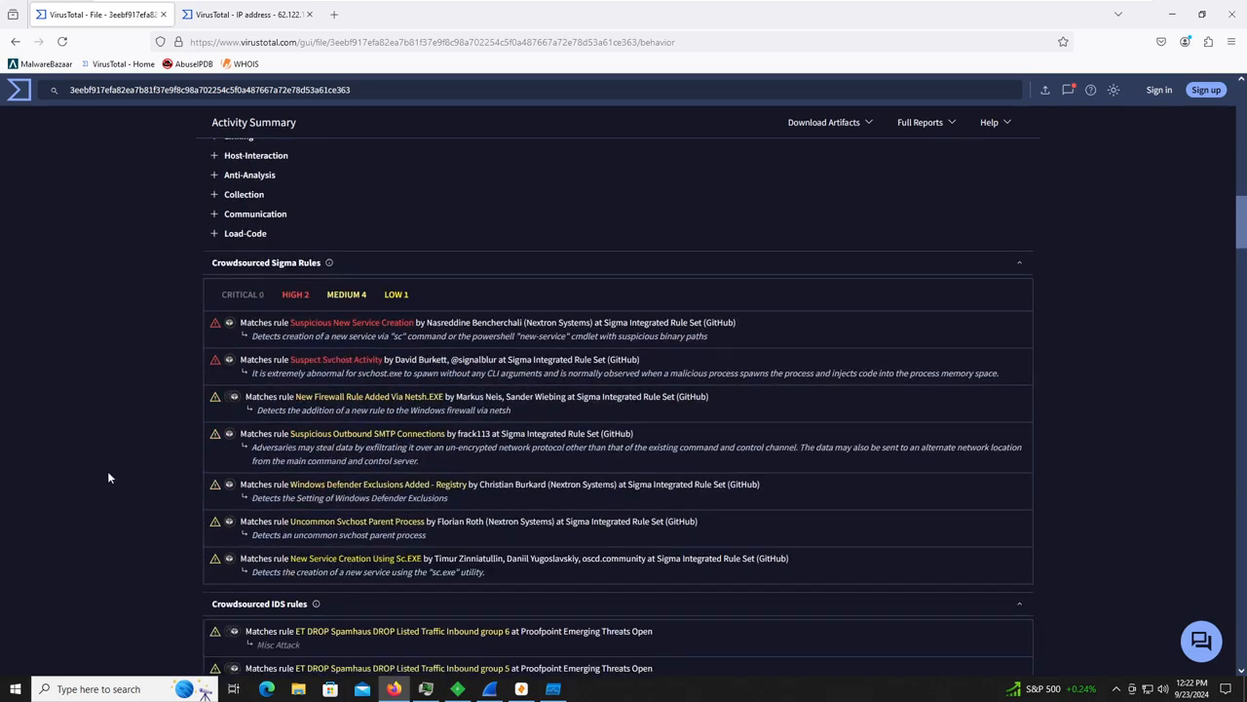
scroll(108, 476, down, 4)
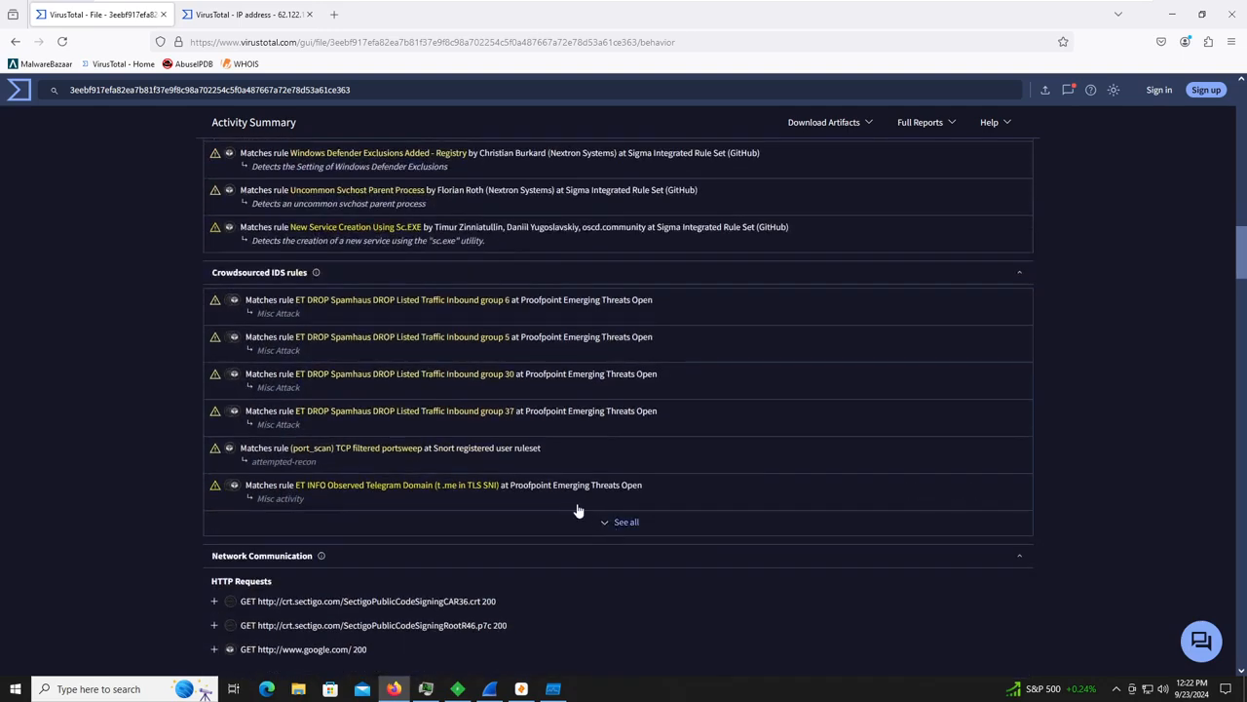
click(601, 523)
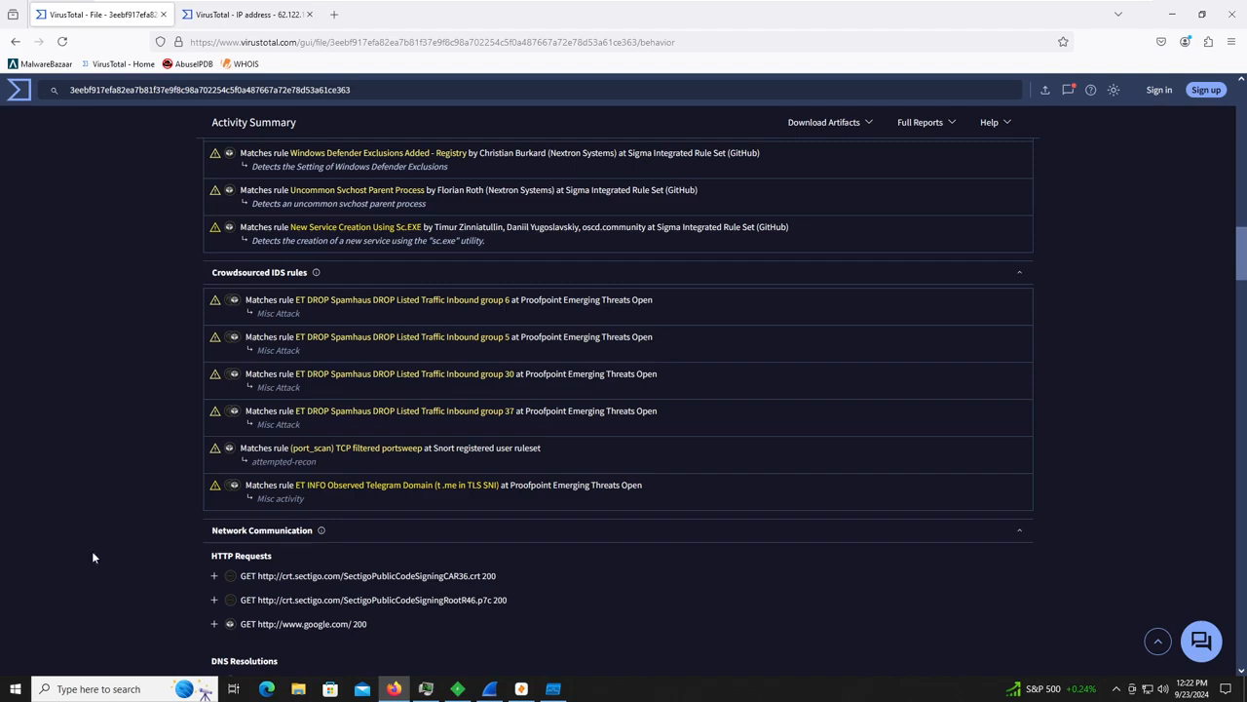
Open the file's community section and read the voting details and comments about the sample.
scroll(88, 561, up, 20)
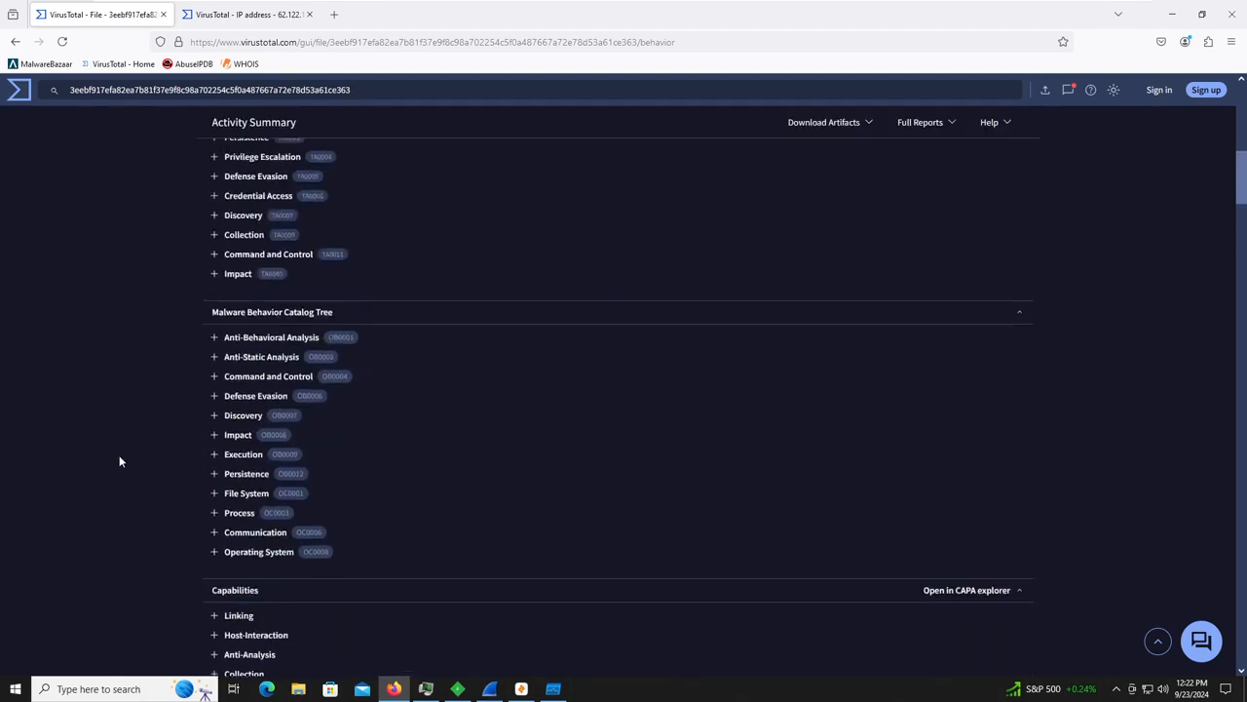
click(503, 276)
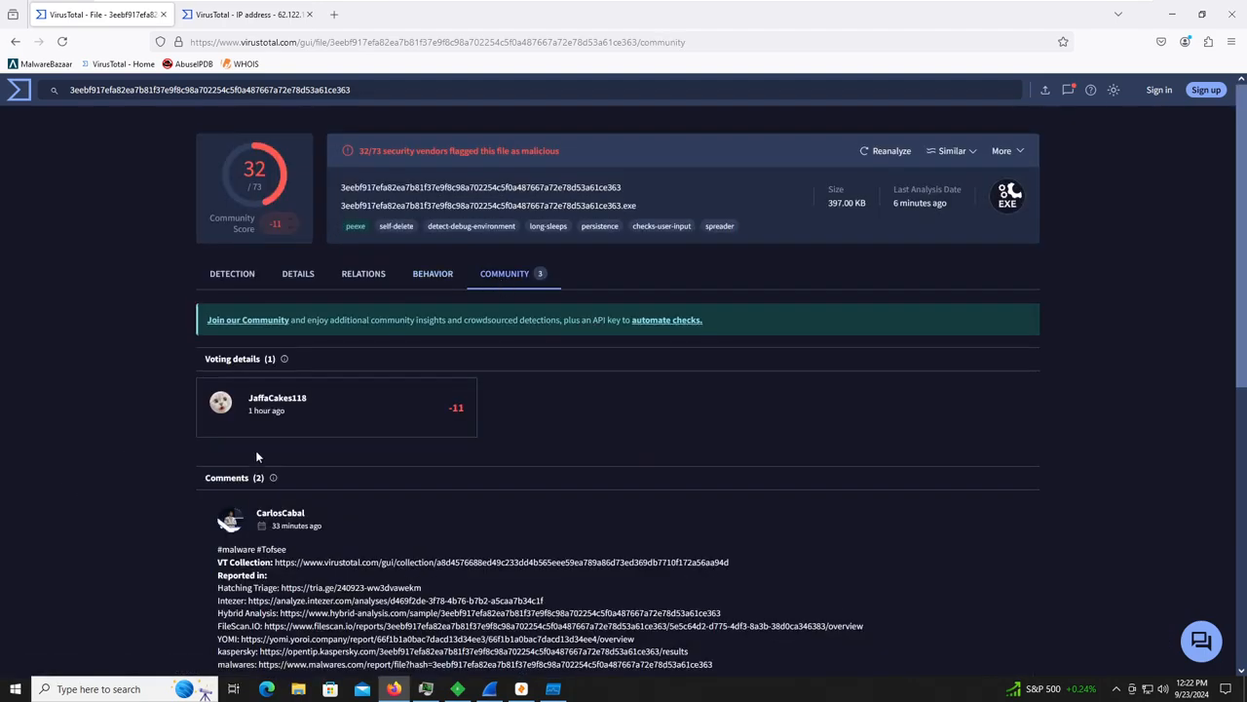
scroll(249, 490, down, 2)
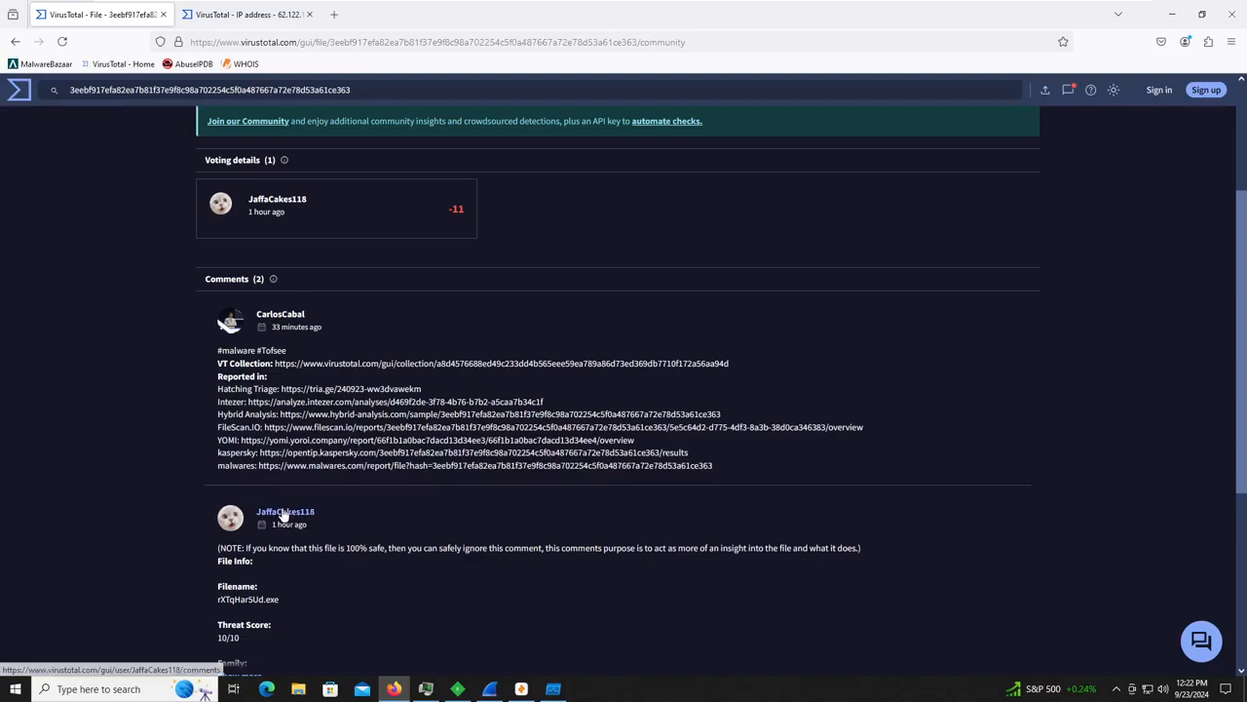
scroll(289, 517, down, 1)
scroll(293, 507, up, 3)
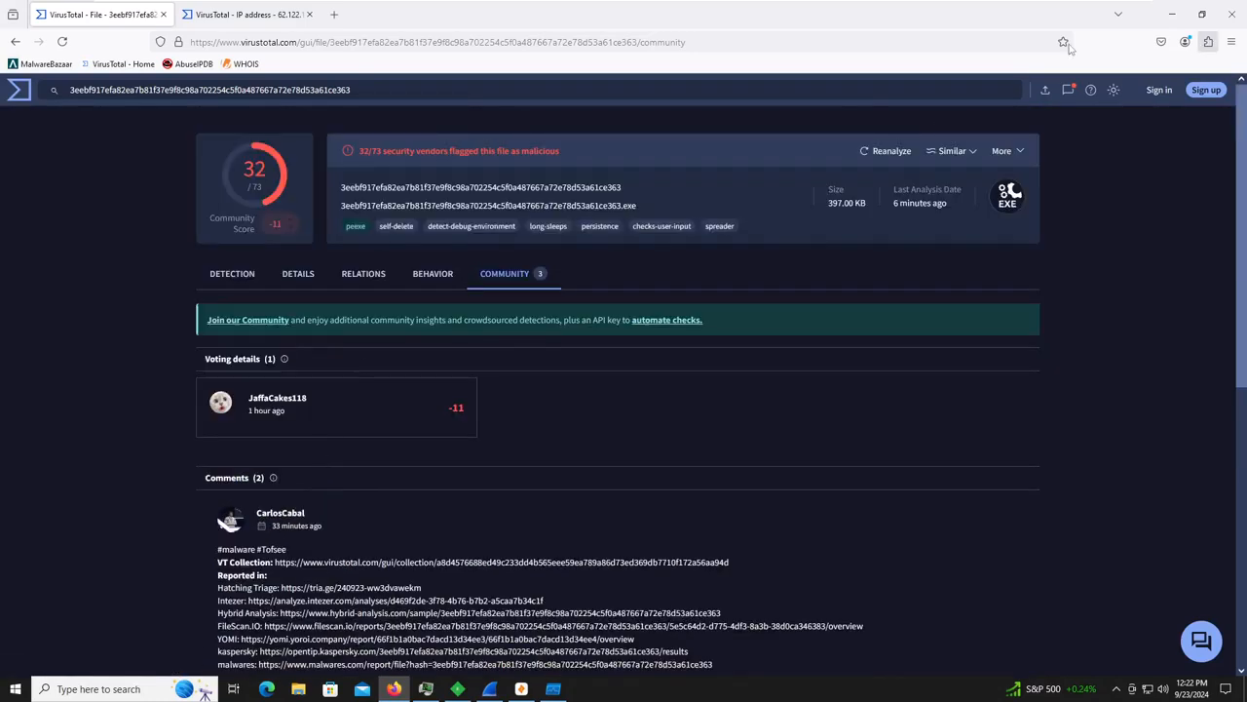
Minimize the browser, switch to Fiddler Classic, remove all captured sessions, and minimize it.
click(1172, 14)
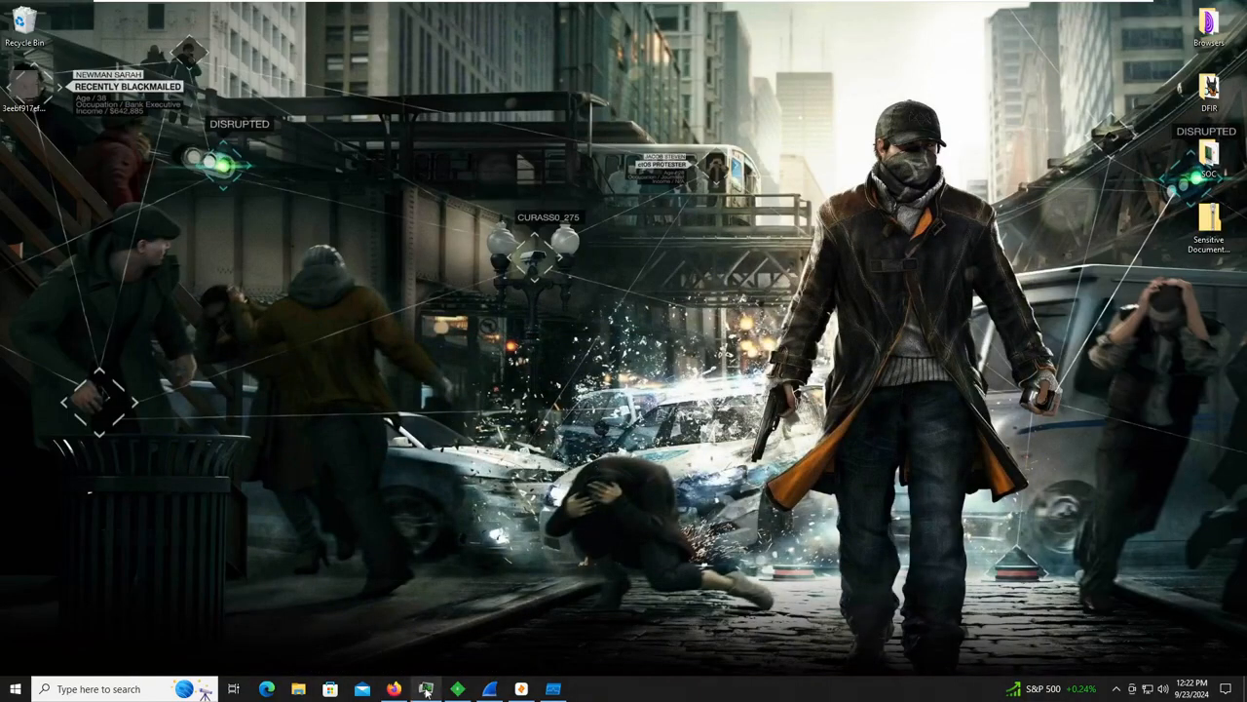
click(426, 689)
click(426, 689)
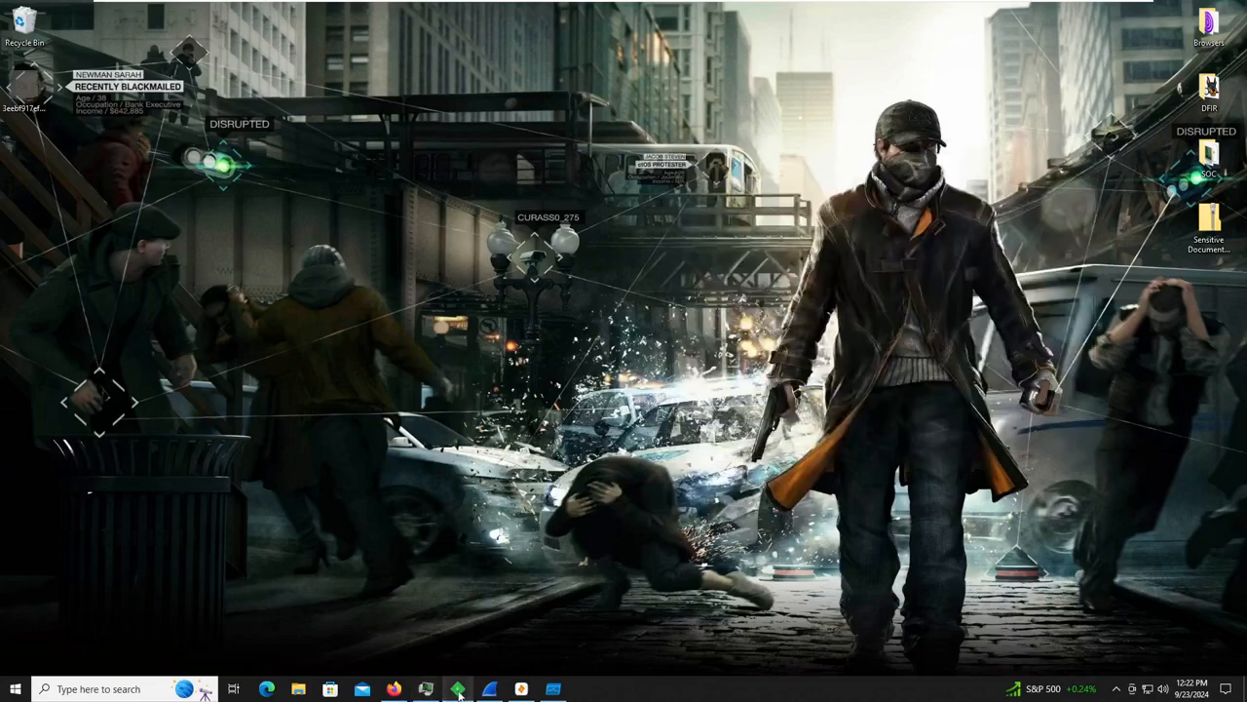
click(458, 689)
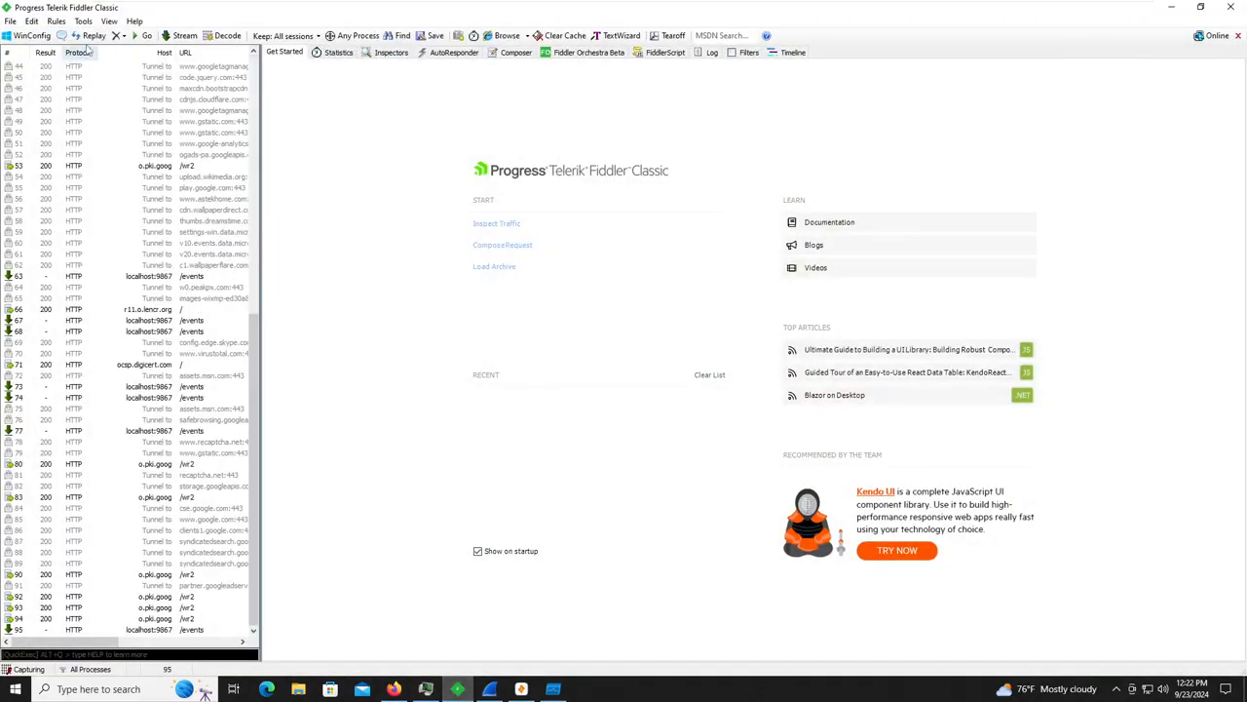
click(117, 36)
click(138, 50)
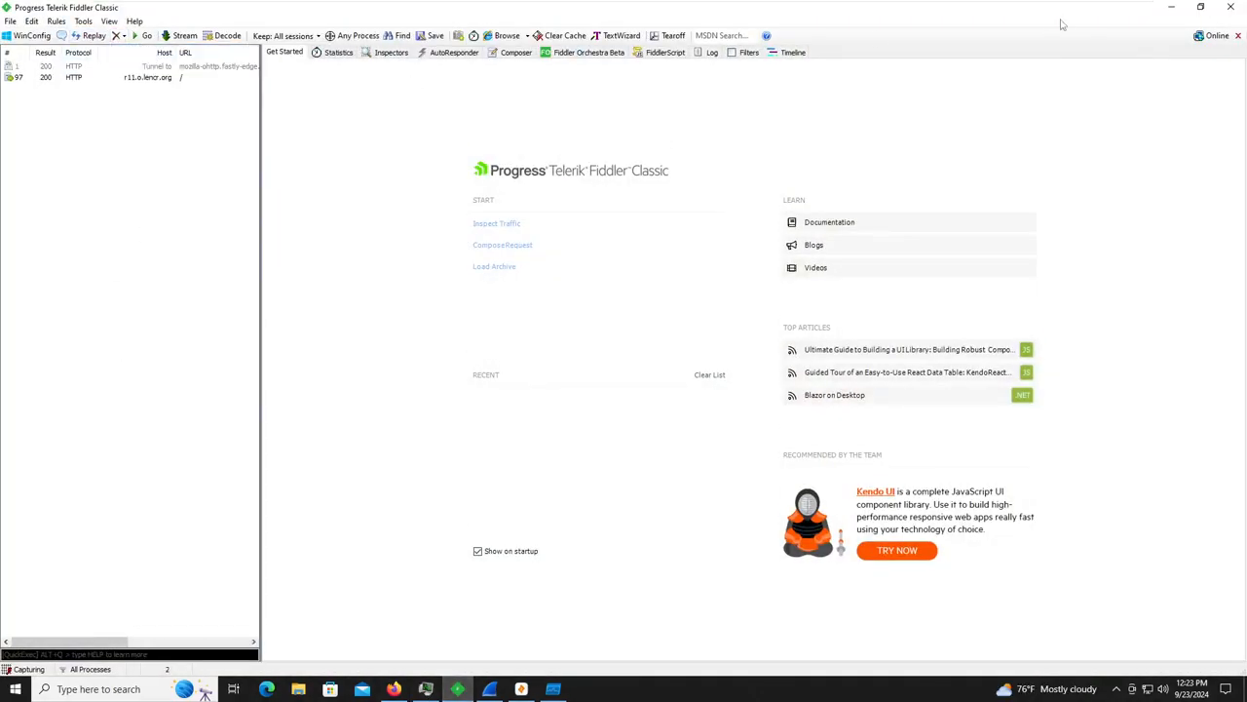
click(1171, 7)
Switch to Wireshark, restart the Ethernet0 capture without saving the existing packets, and minimize it.
click(489, 689)
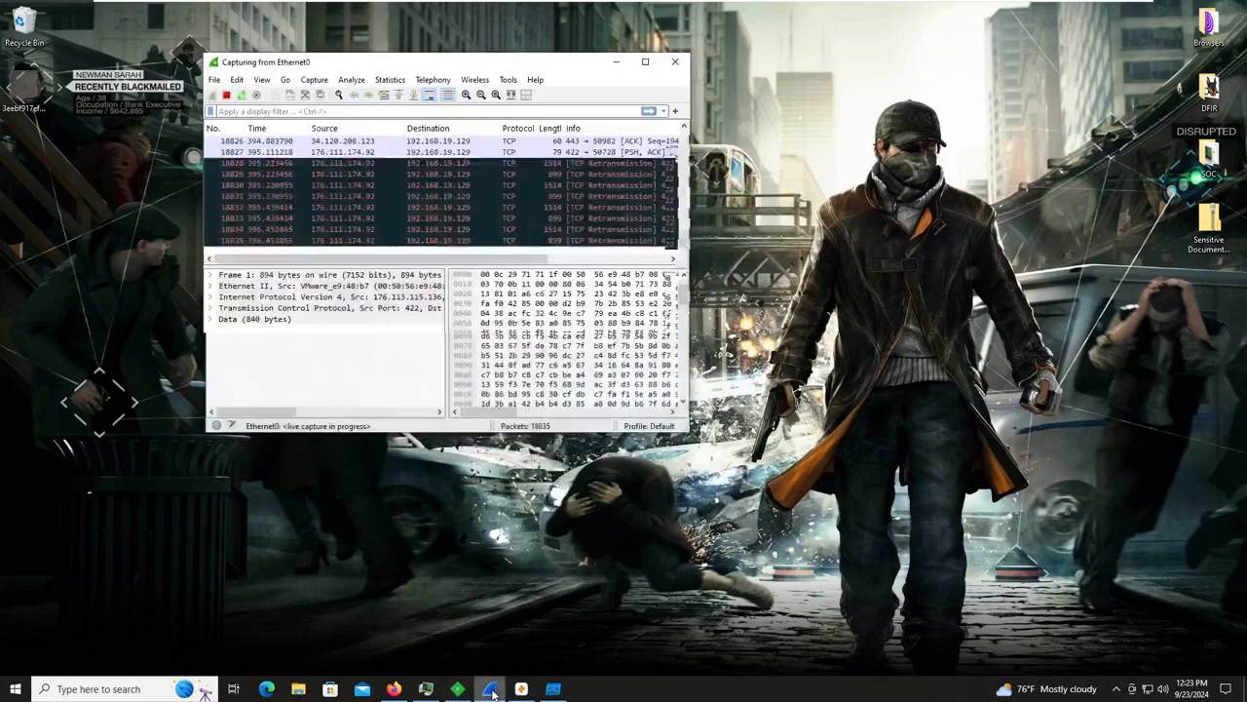
click(243, 95)
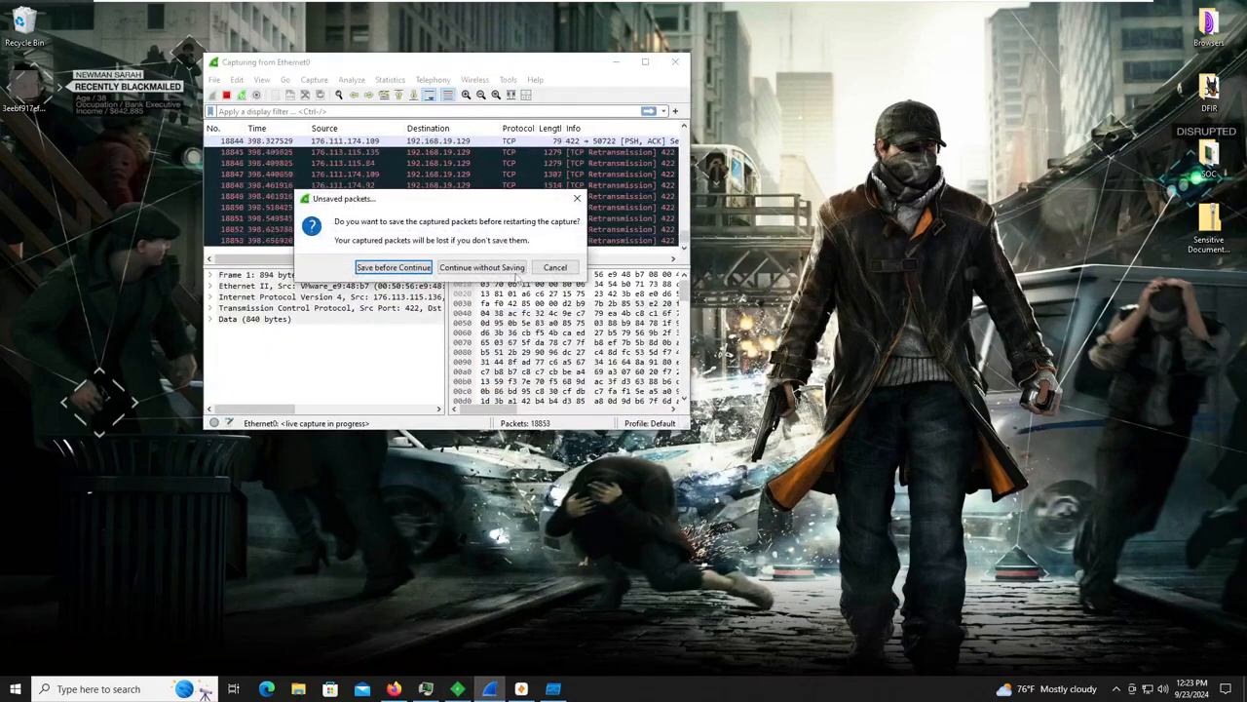
click(446, 264)
click(615, 62)
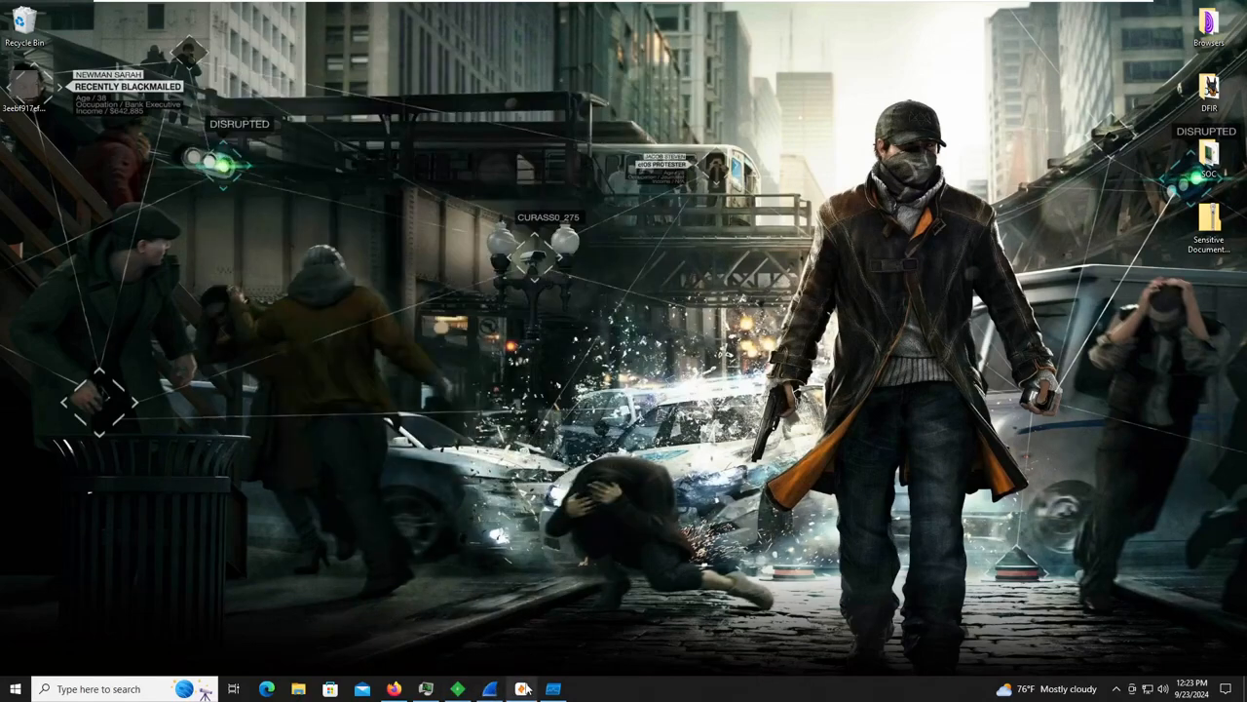
Switch to Process Monitor to check its event list, and minimize it.
click(521, 689)
click(522, 689)
click(553, 689)
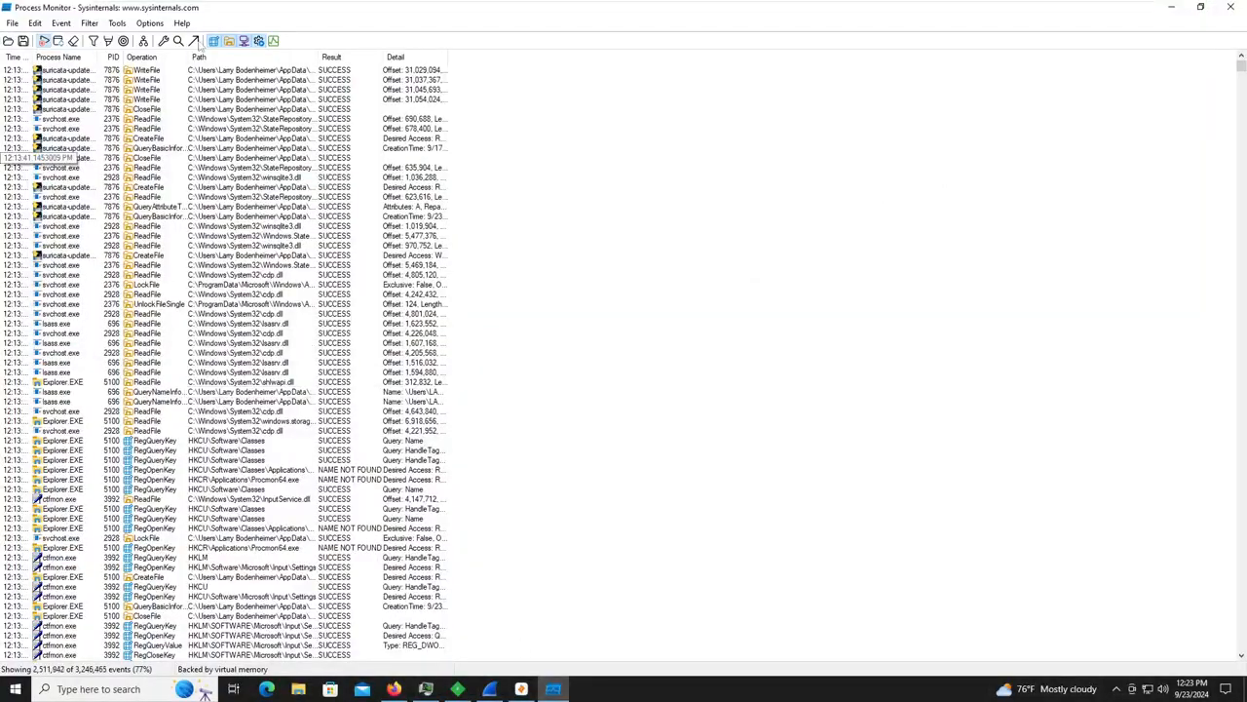
click(1171, 7)
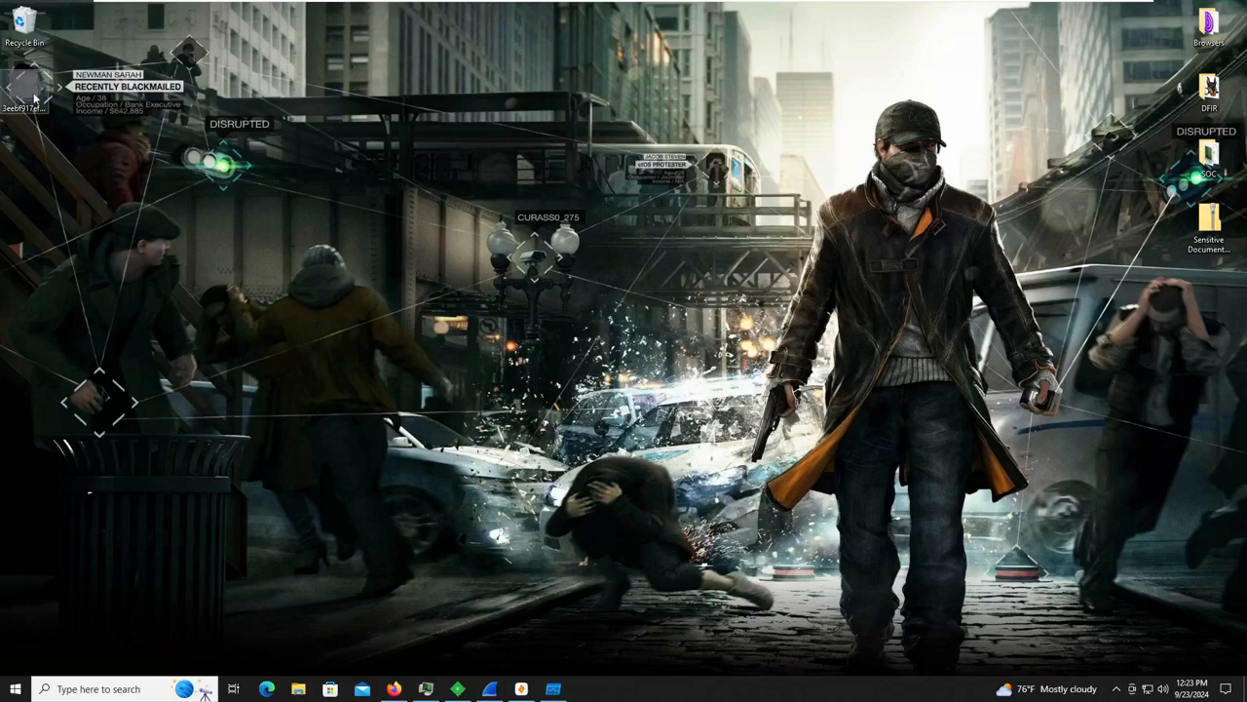
Examine the file details in the suspicious executable's properties, and close the properties window.
right_click(35, 98)
click(147, 359)
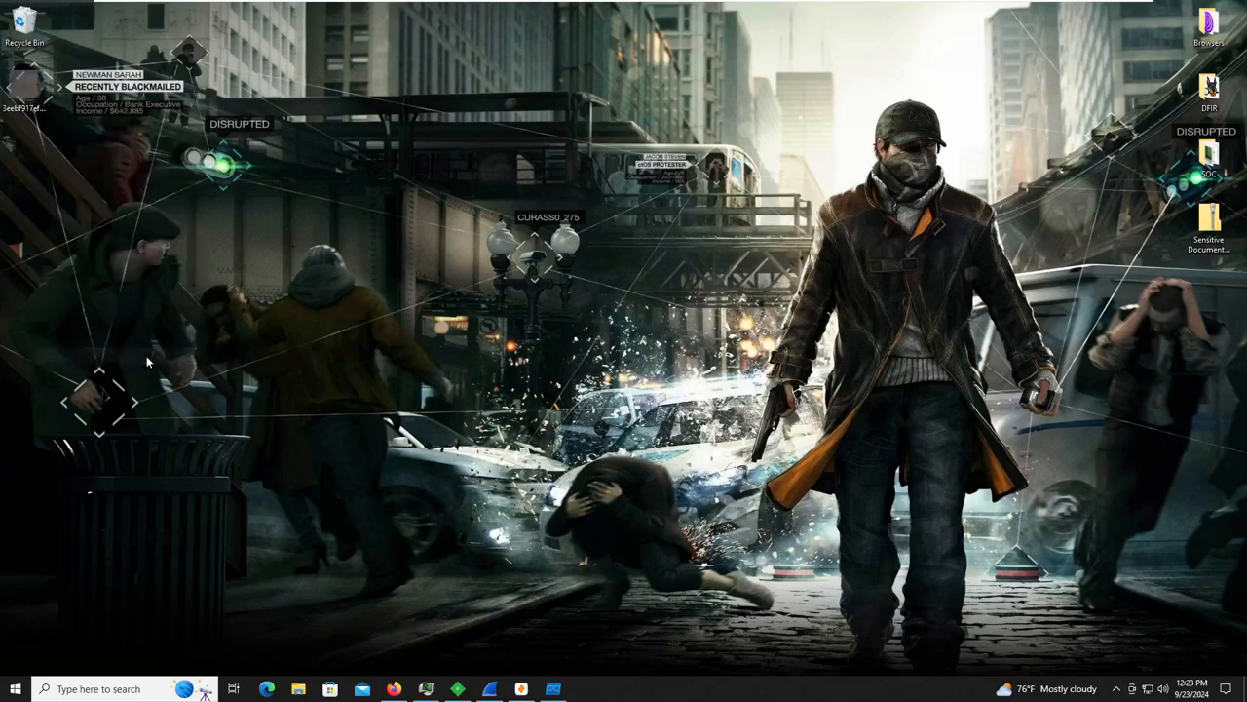
click(166, 126)
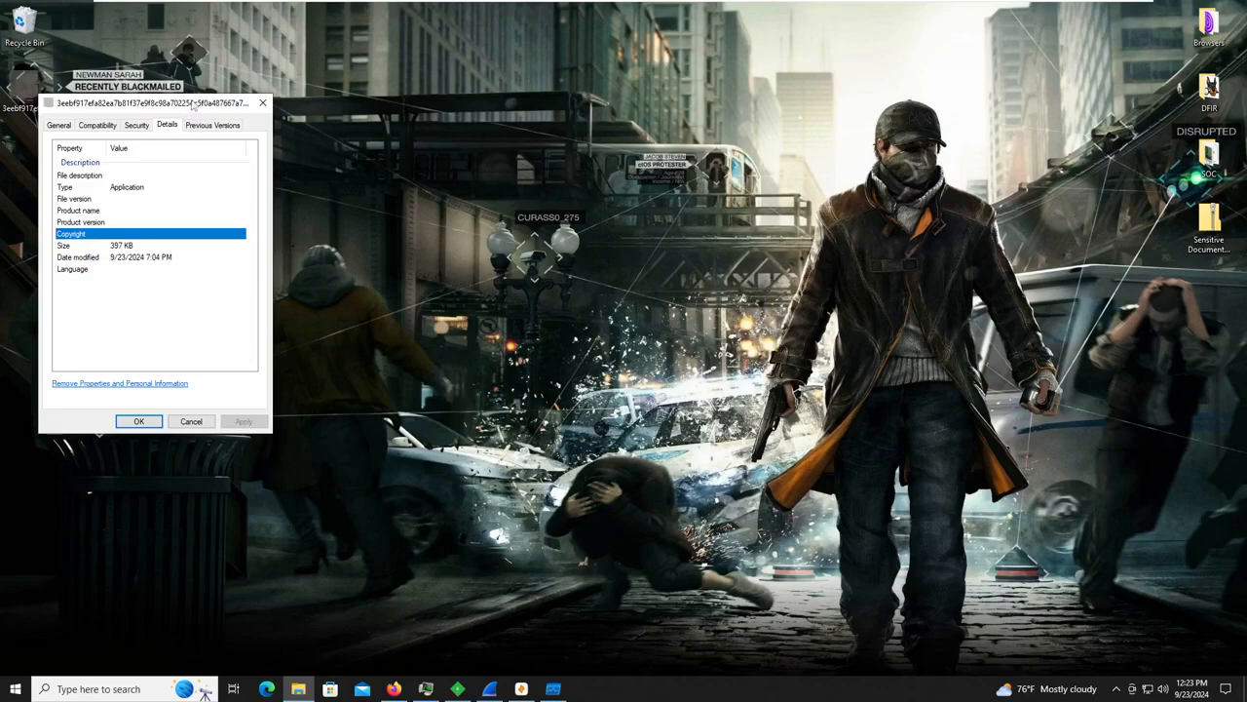
drag(193, 105, 271, 125)
click(23, 84)
click(67, 135)
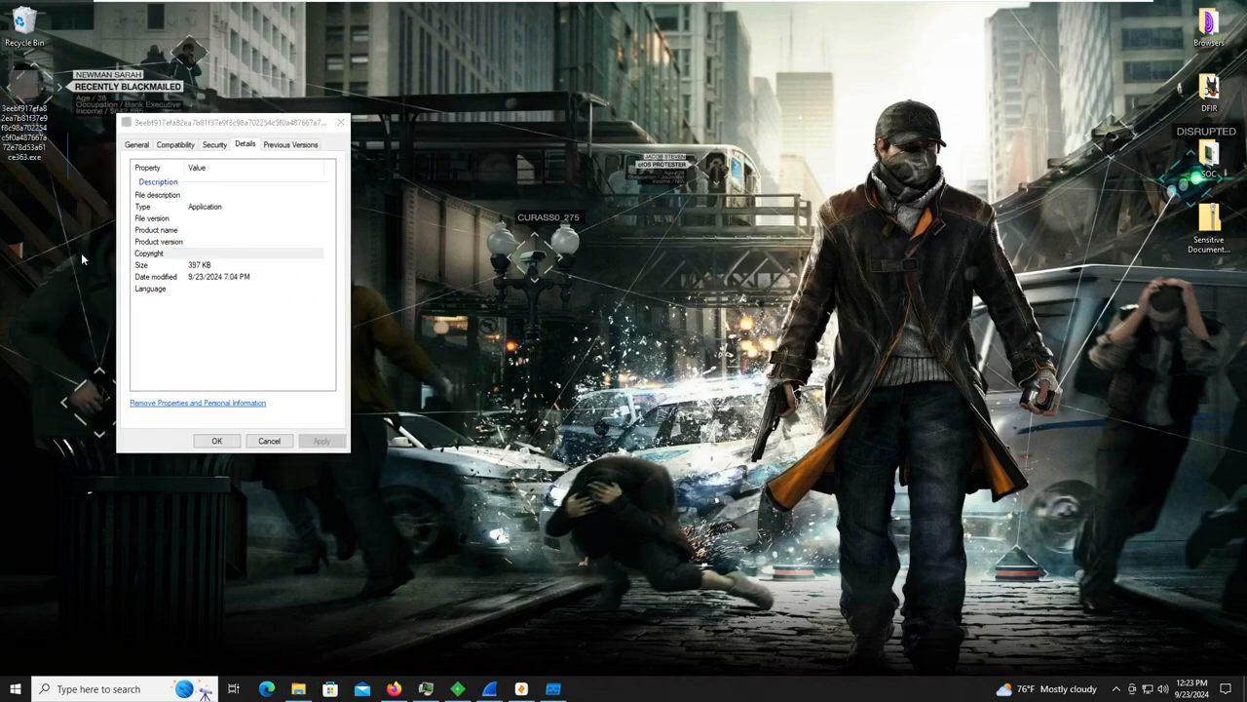
drag(42, 84, 579, 288)
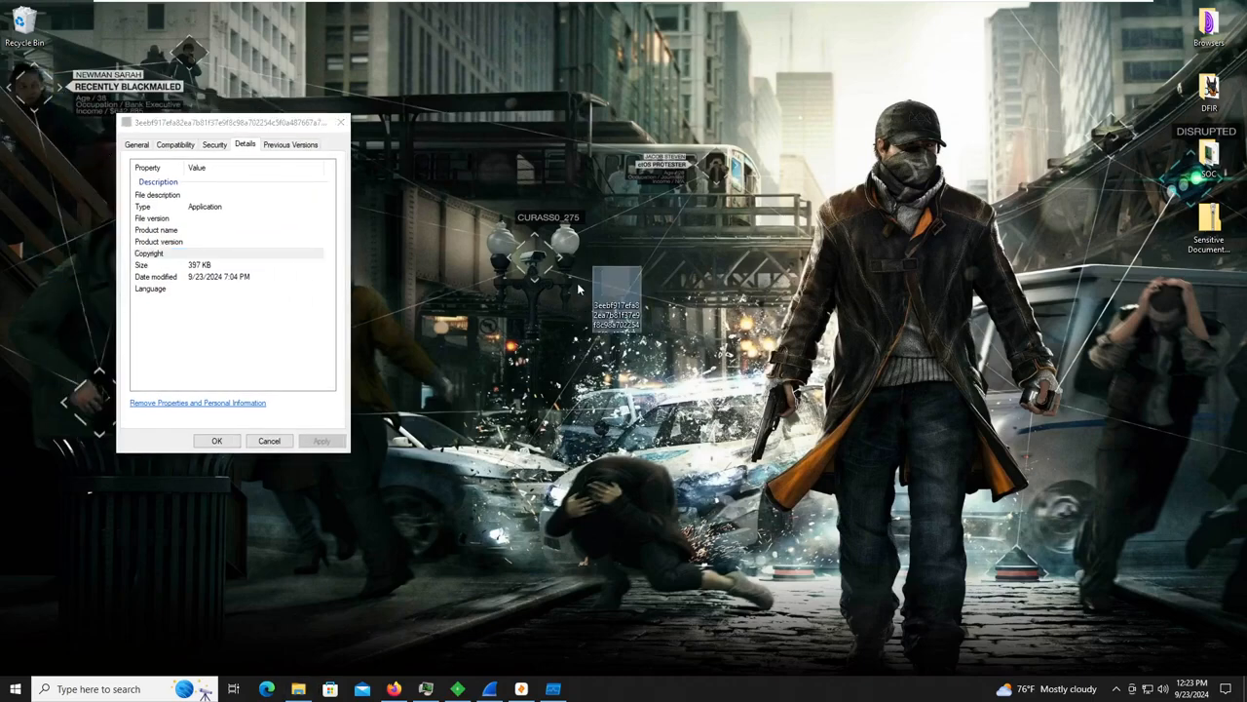
click(538, 302)
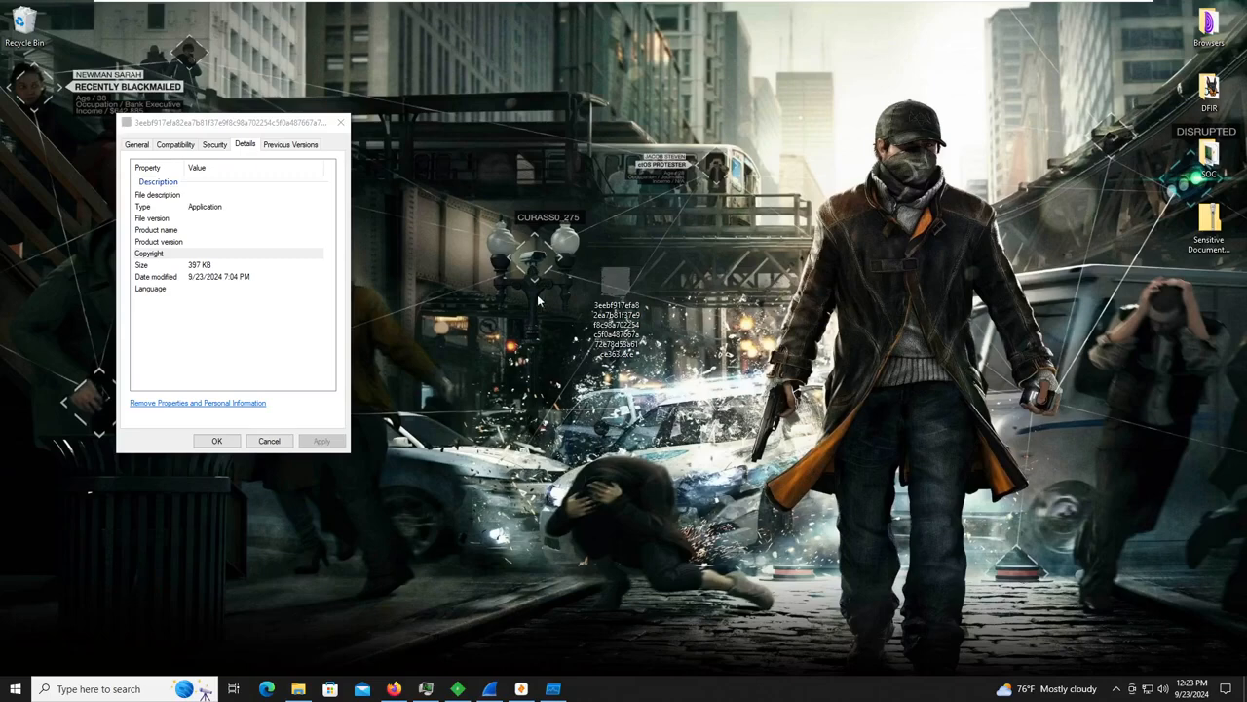
drag(616, 292, 27, 136)
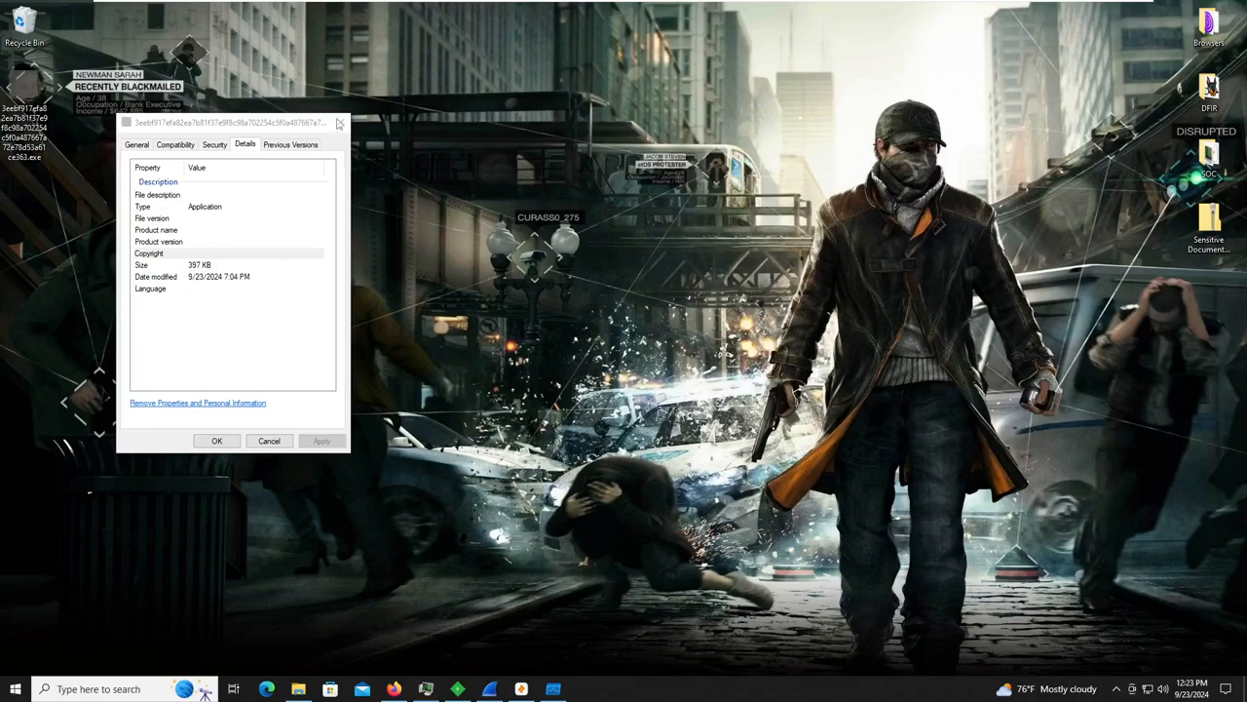
click(339, 123)
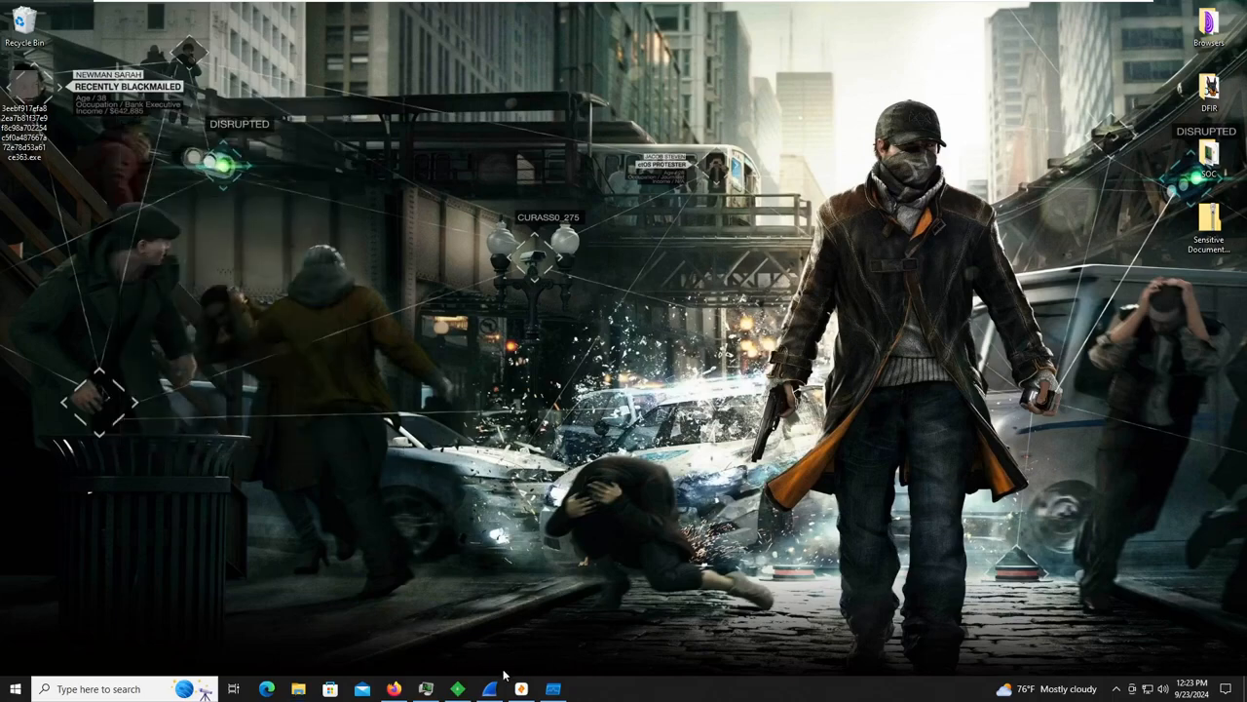
Bring up Process Hacker, launch the suspicious executable from the desktop, and allow it to make changes to the device.
click(426, 688)
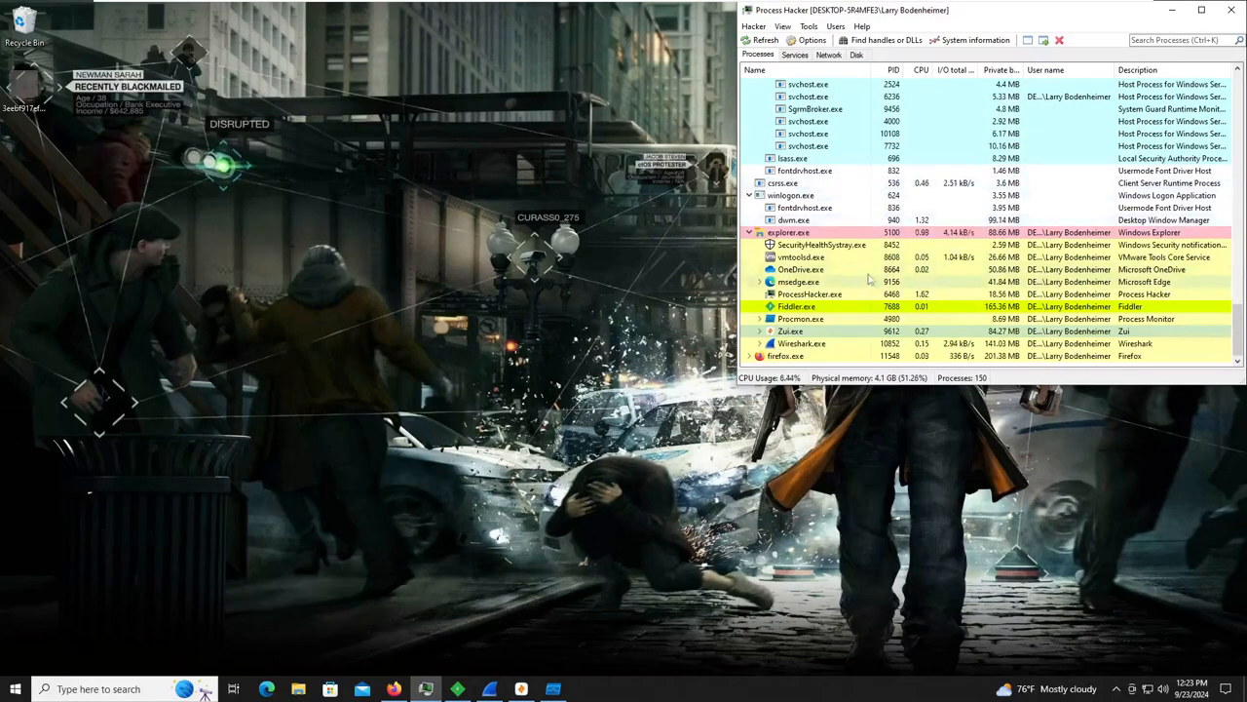
click(24, 89)
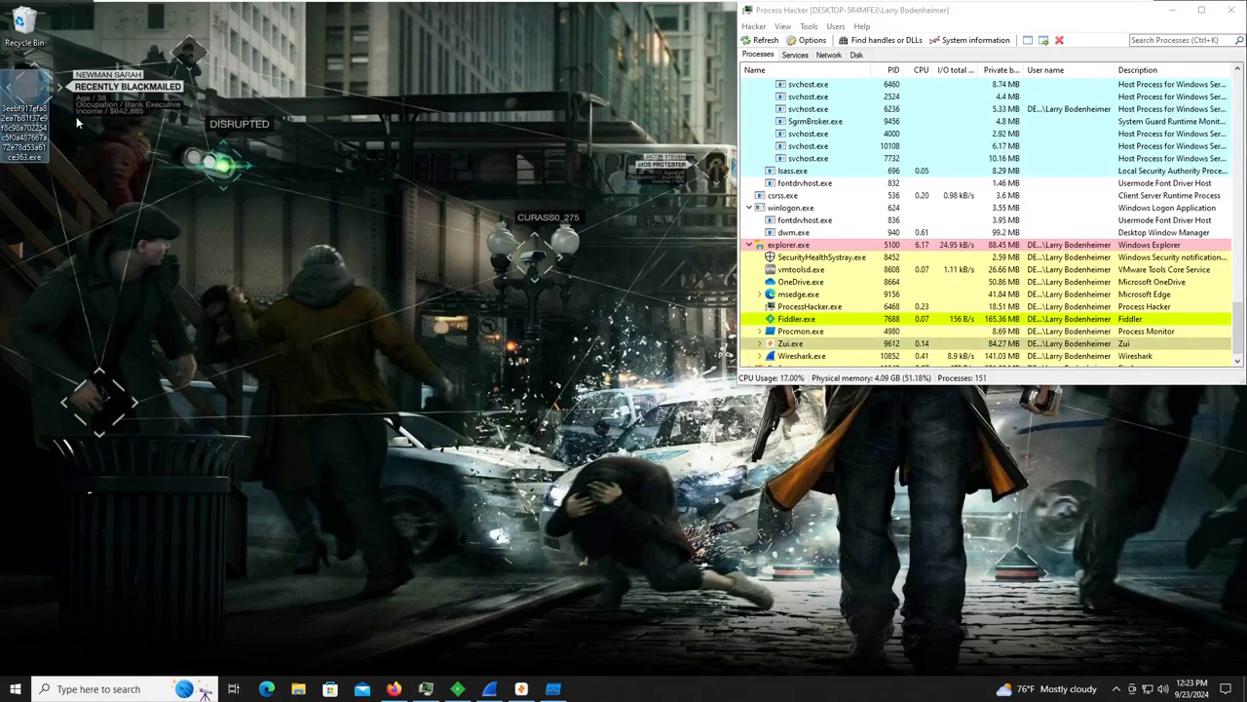
right_click(29, 93)
click(122, 127)
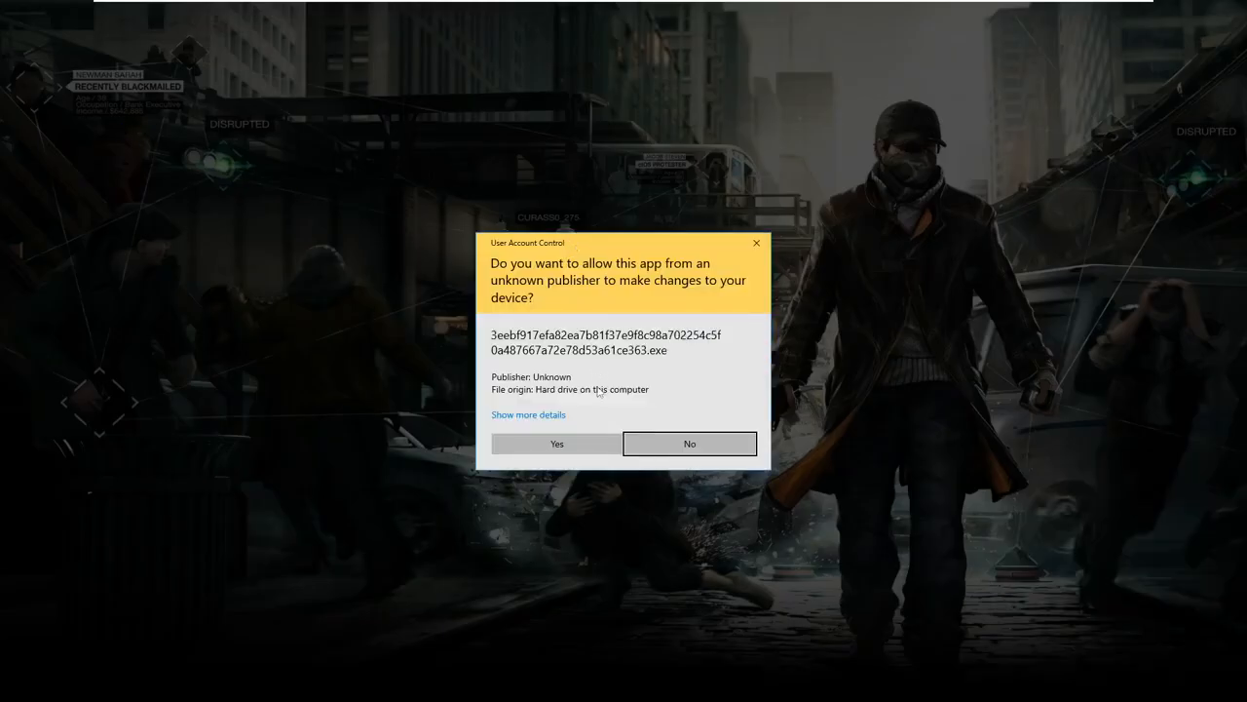
click(605, 440)
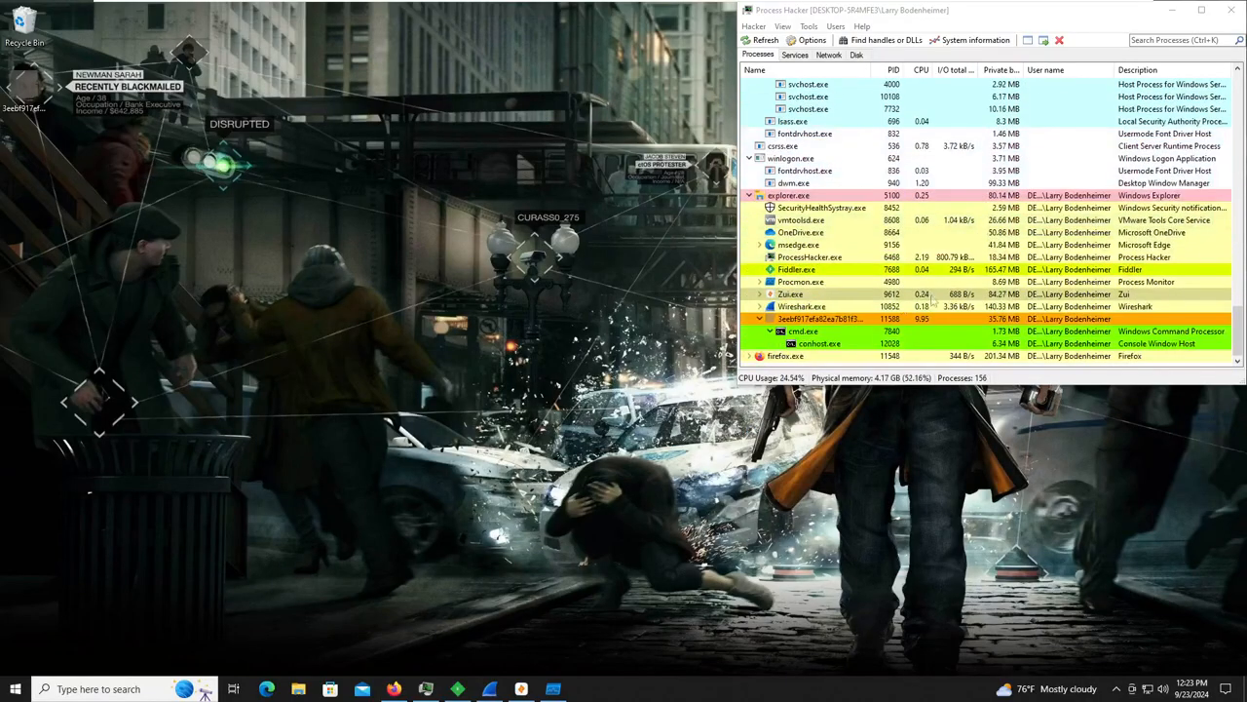
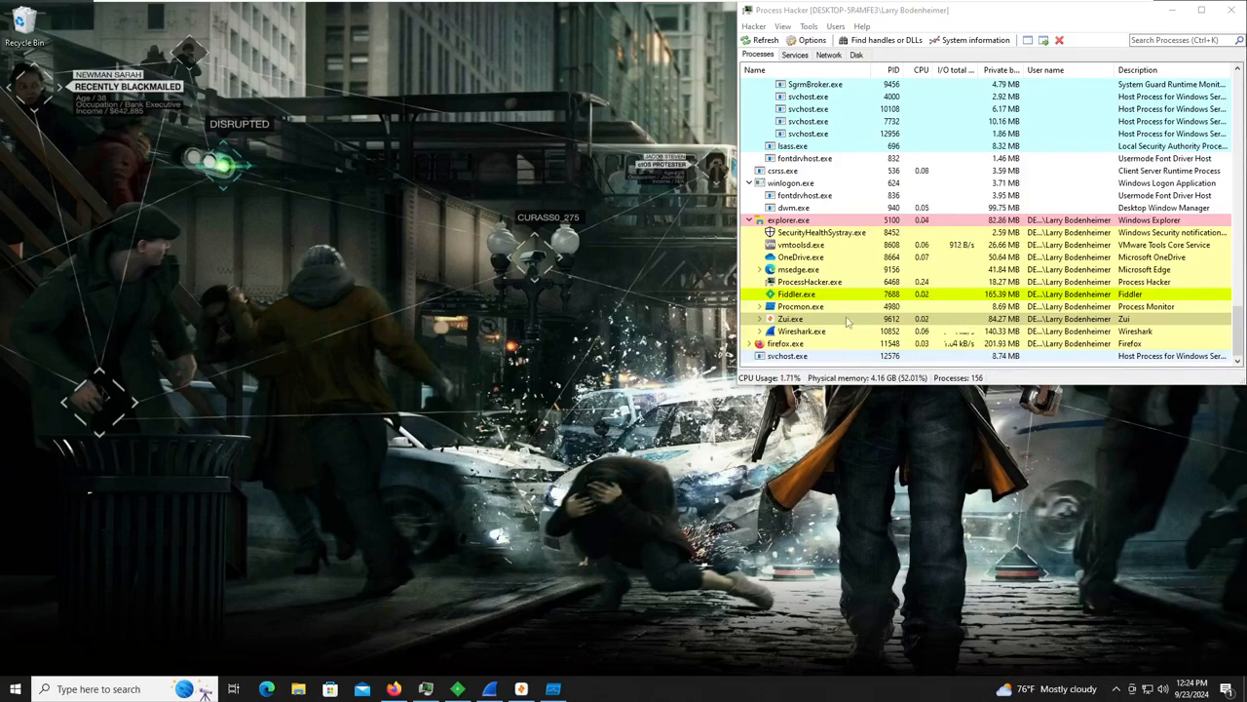
Look through the full Process Hacker process tree for processes spawned by the executable.
scroll(844, 292, up, 15)
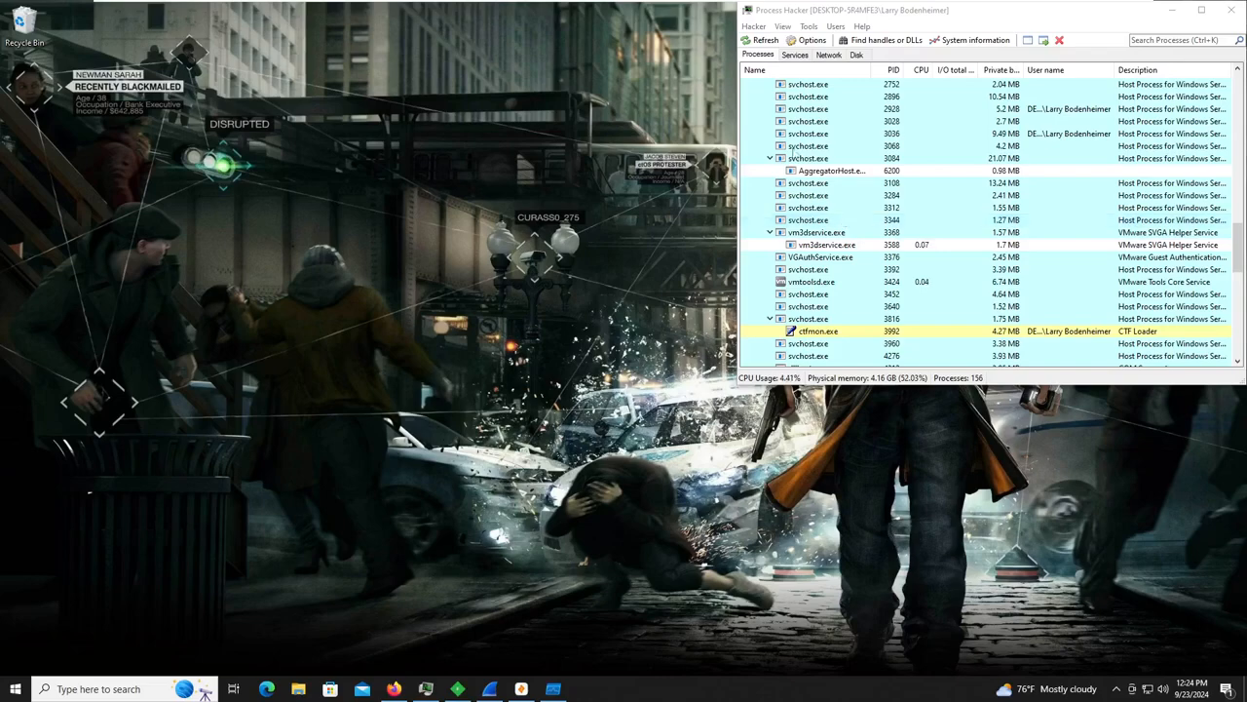
scroll(846, 222, up, 10)
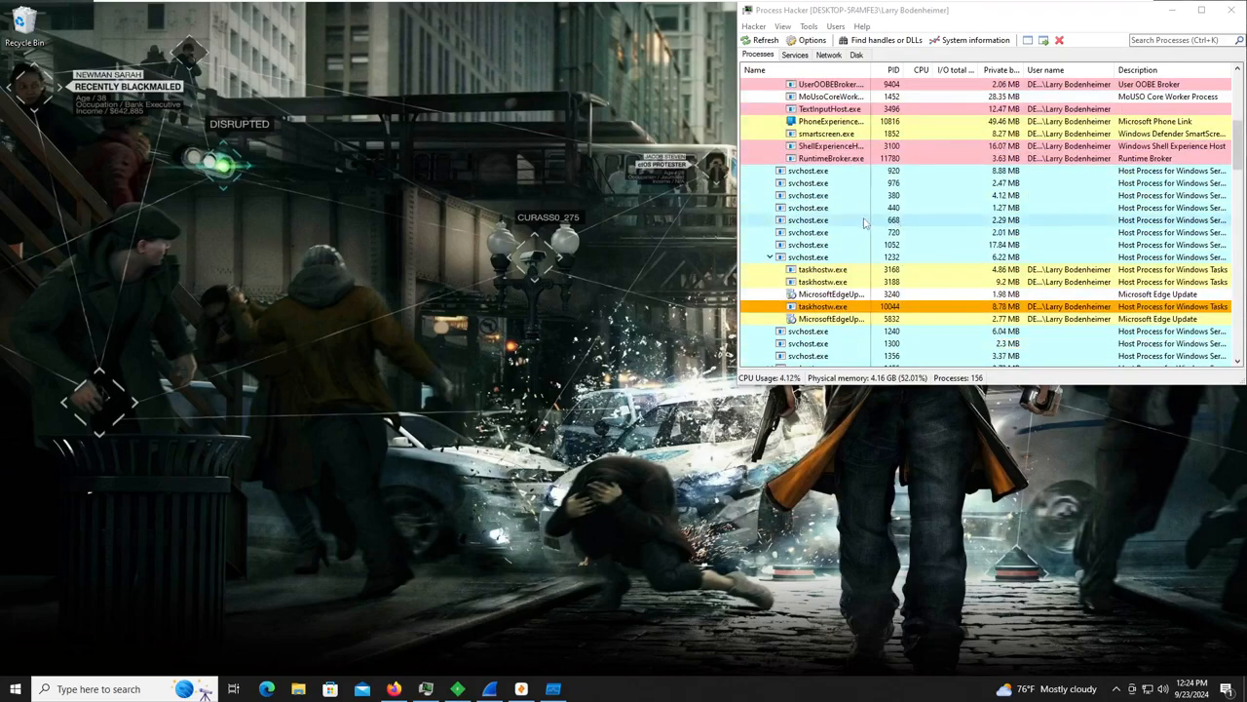
scroll(902, 222, up, 10)
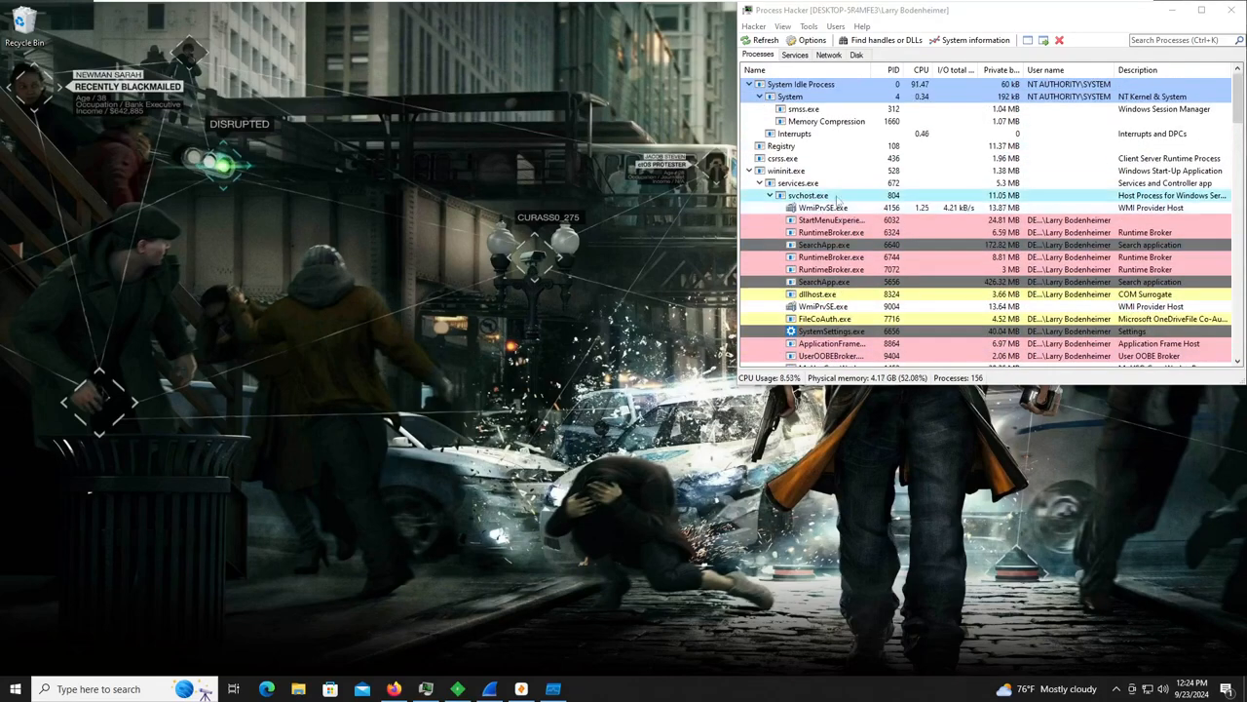
scroll(840, 183, down, 1)
scroll(840, 183, down, 20)
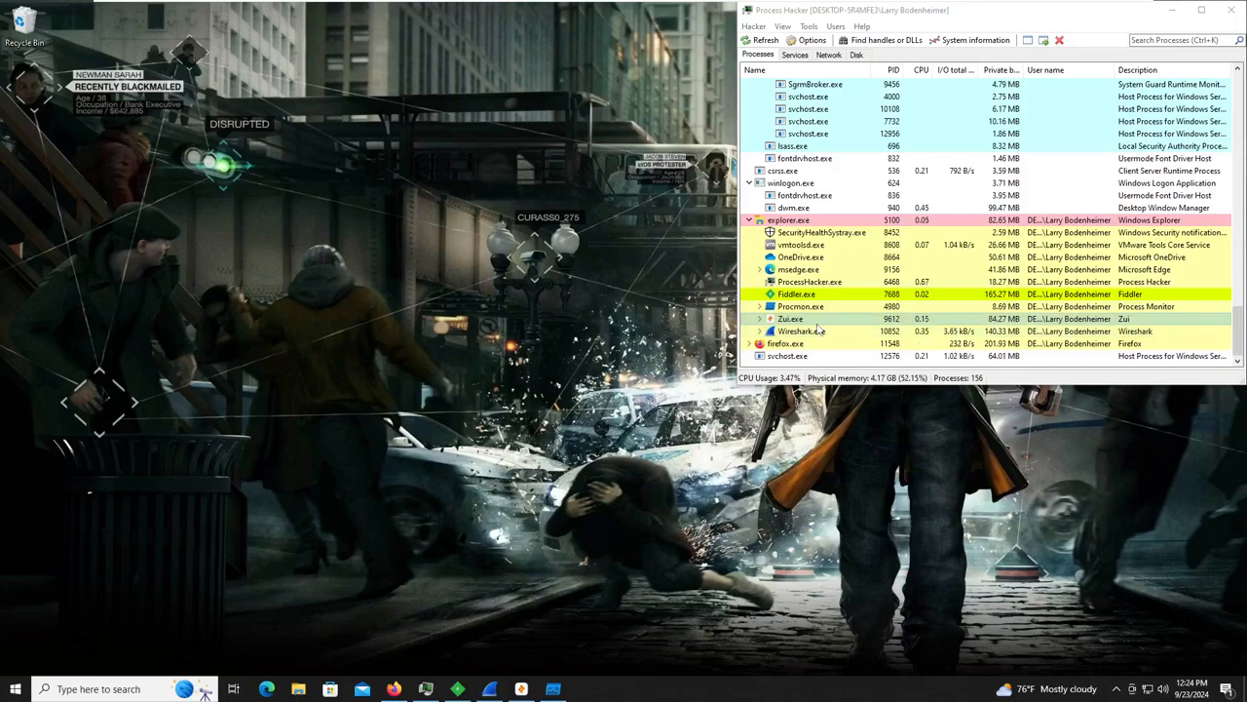
Switch to Wireshark, stop the Ethernet0 capture, and save it uncompressed in the Documents folder as pcapng file 1.
click(487, 689)
click(483, 689)
click(483, 689)
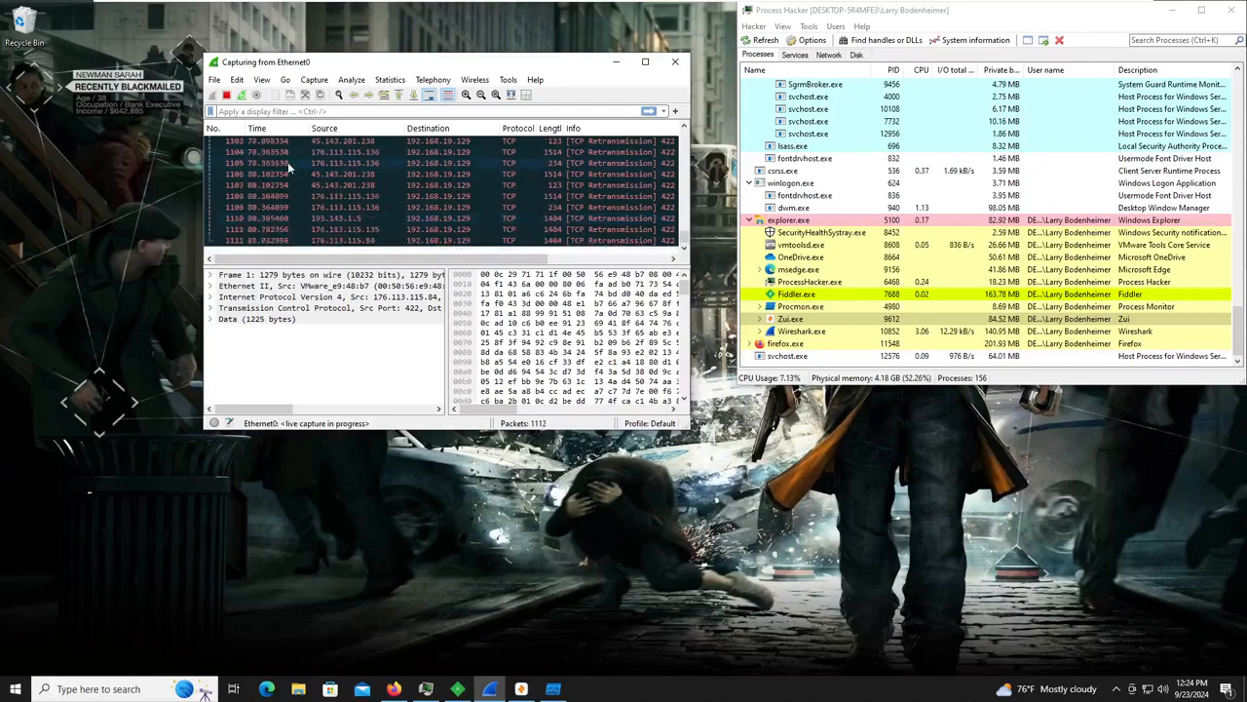
click(227, 95)
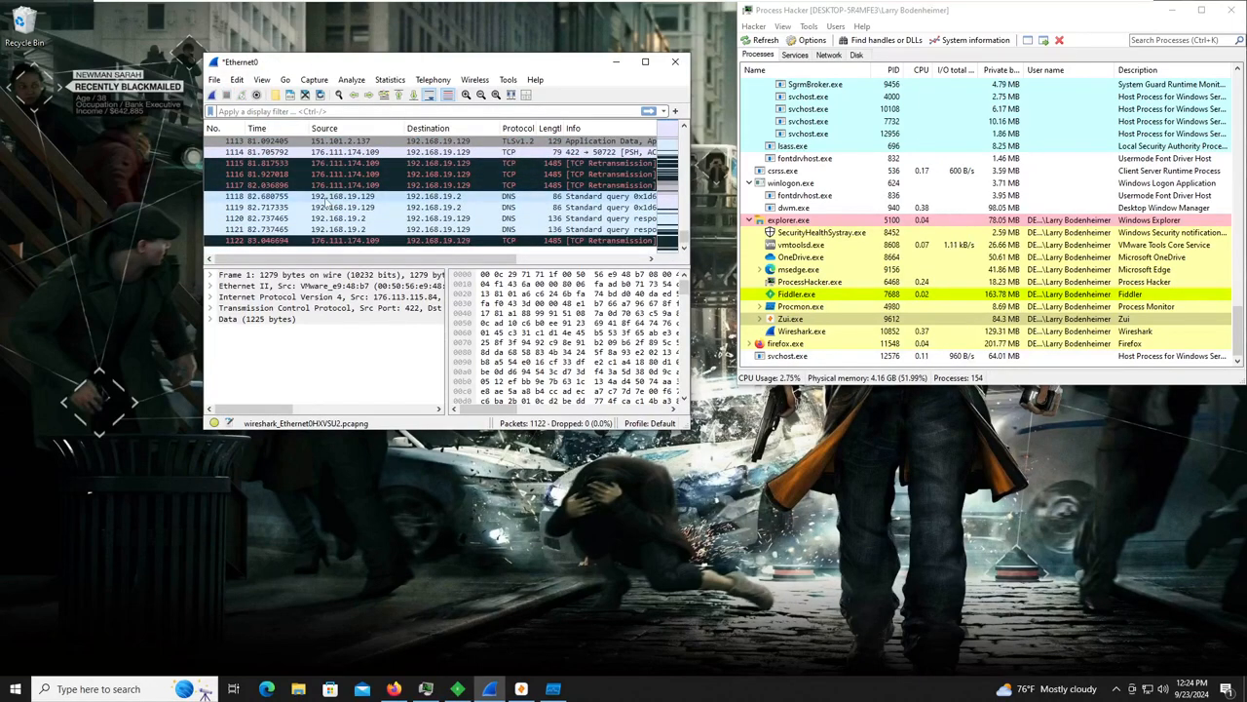
key(ctrl+s)
text(1)
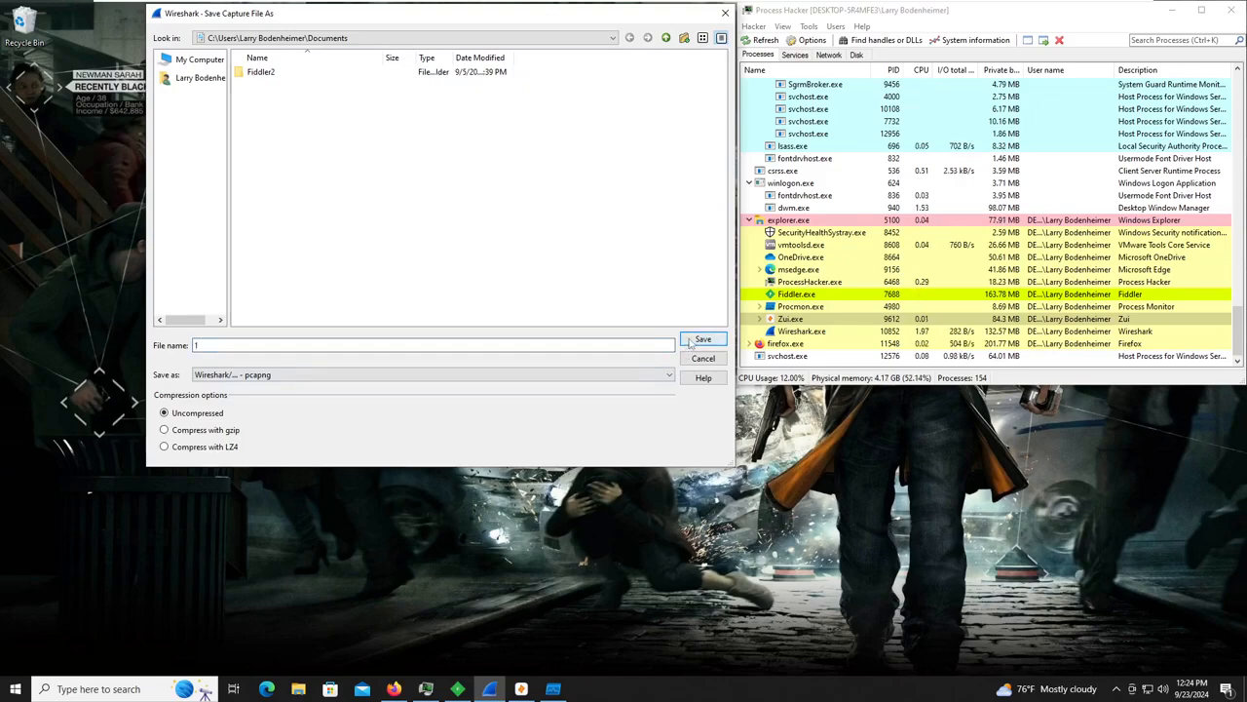
click(702, 339)
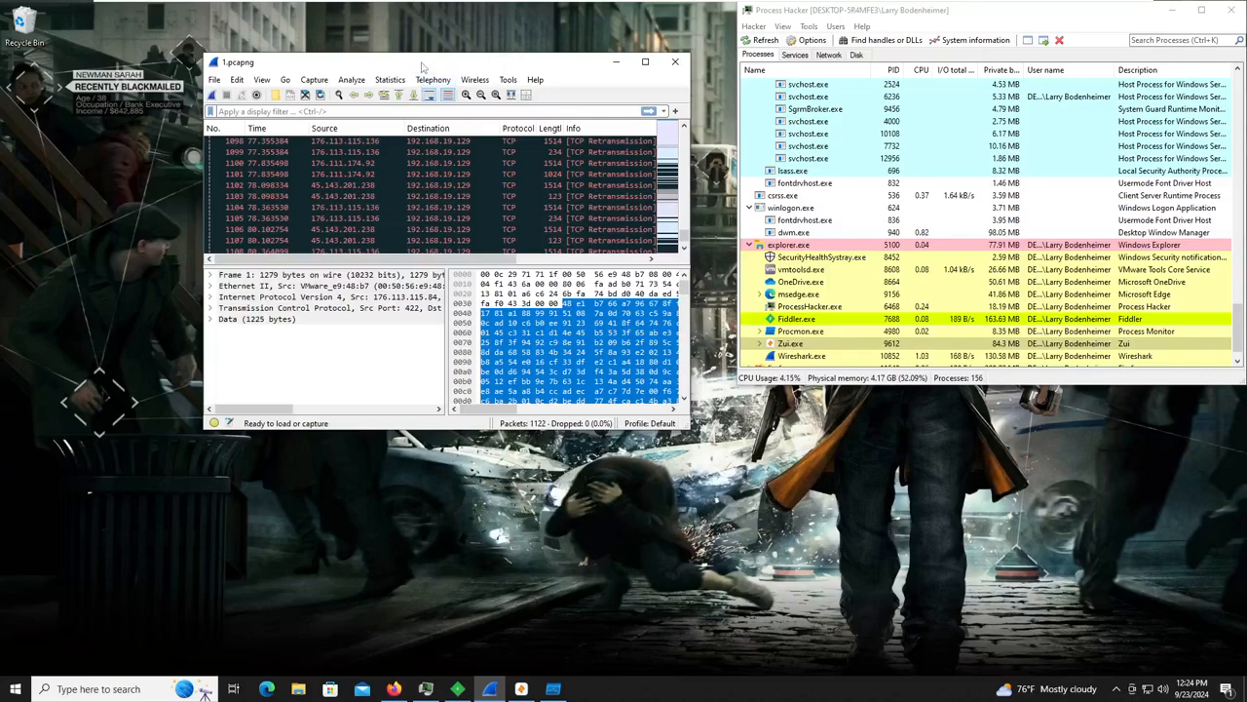
Arrange Wireshark and the VirusTotal browser window side by side, with the browser filling the left half of the desktop.
drag(422, 67, 934, 96)
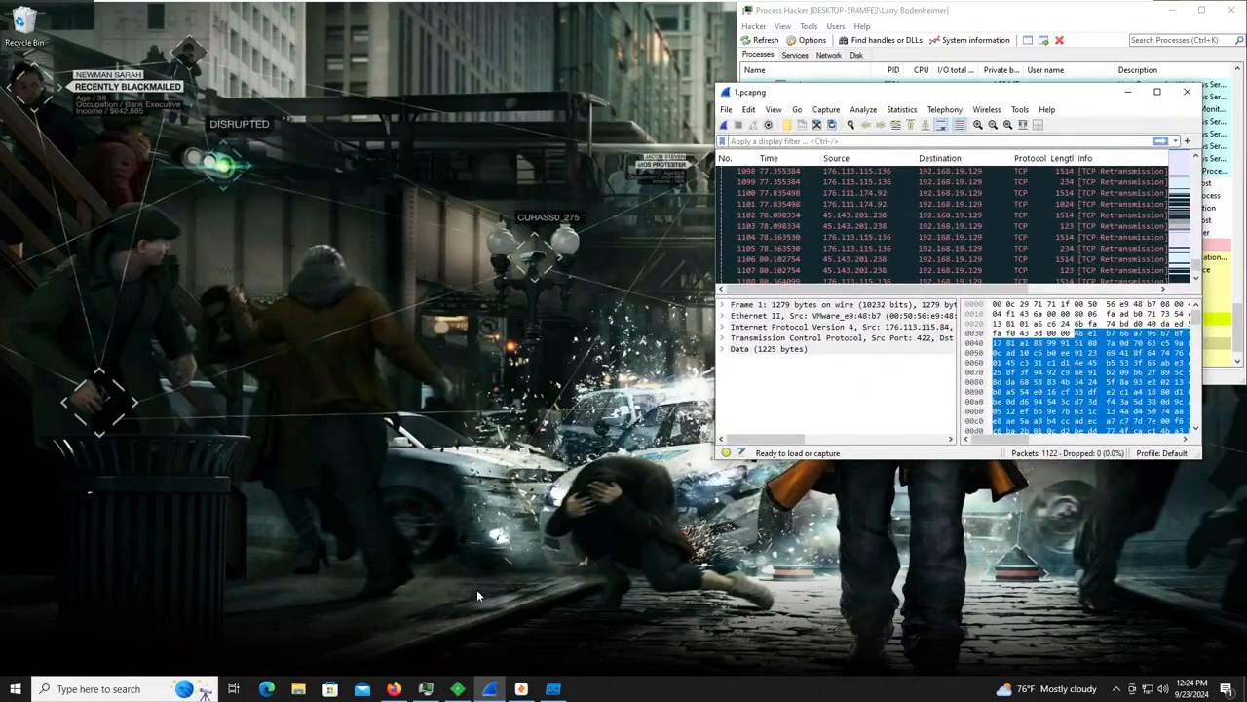
click(393, 689)
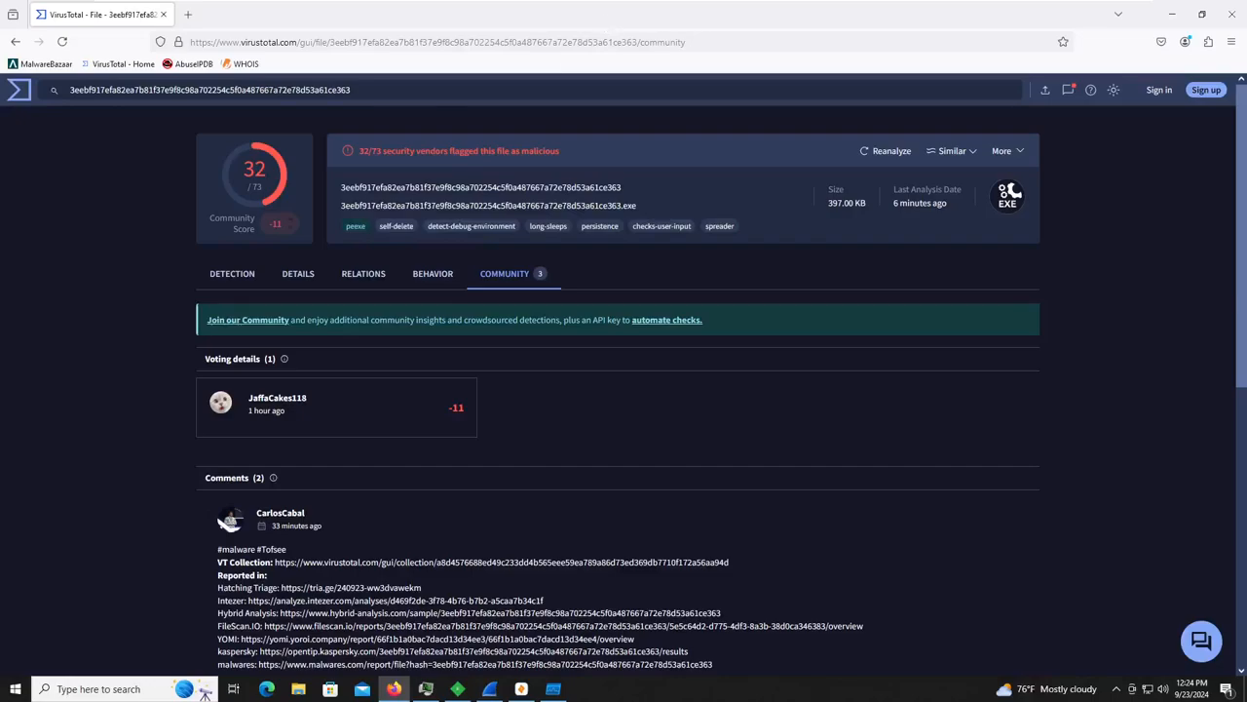
key(super+Left)
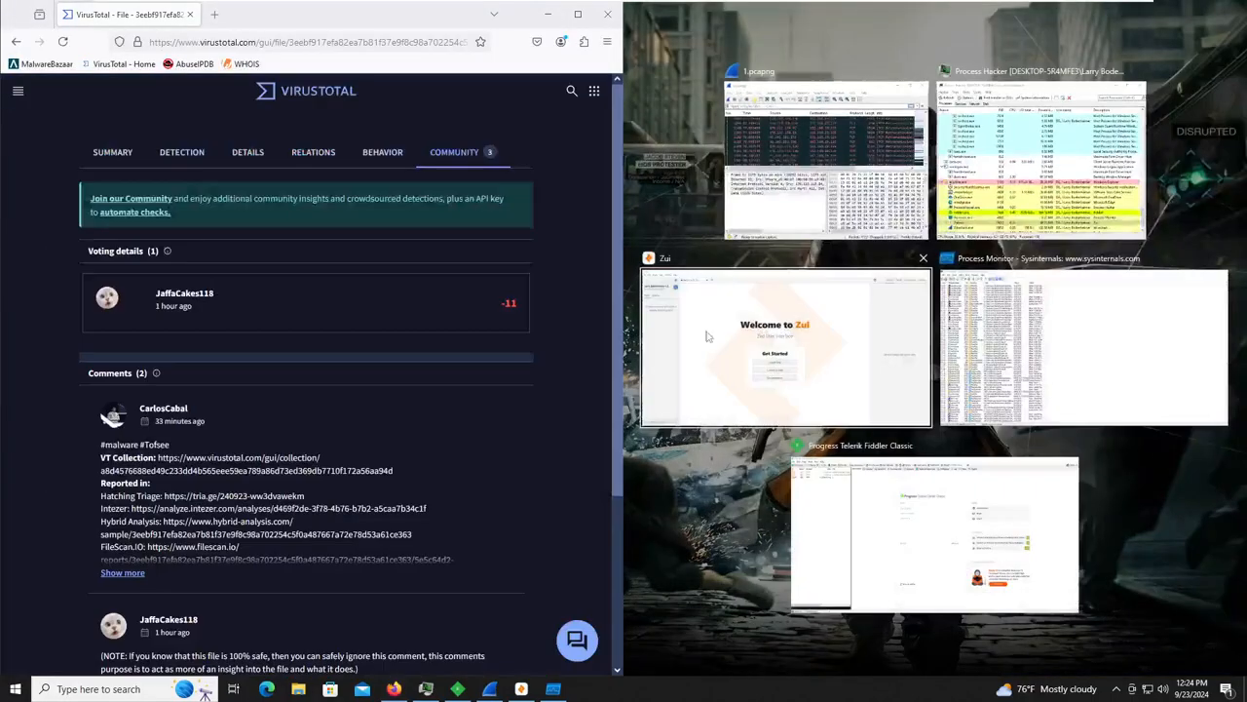
click(560, 539)
Open the sample's VirusTotal relations and review the contacted domains and IP addresses for flagged entries matching the captured traffic.
click(246, 154)
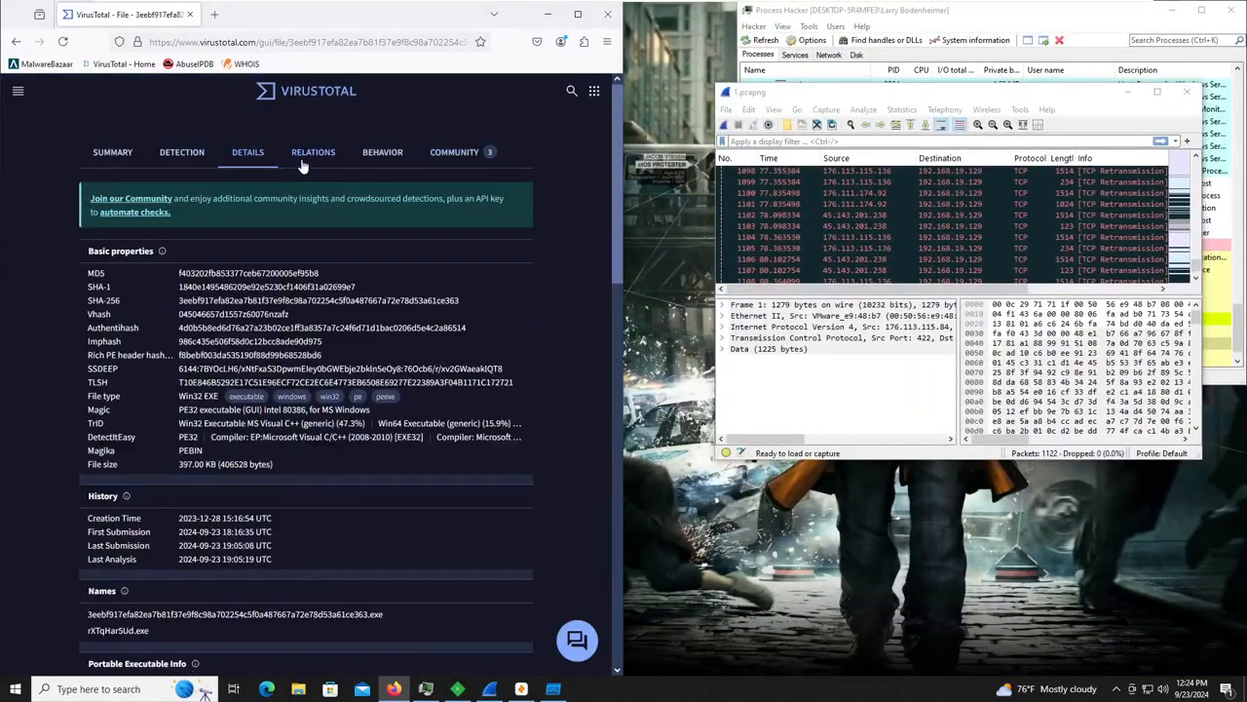
click(307, 156)
scroll(272, 457, down, 10)
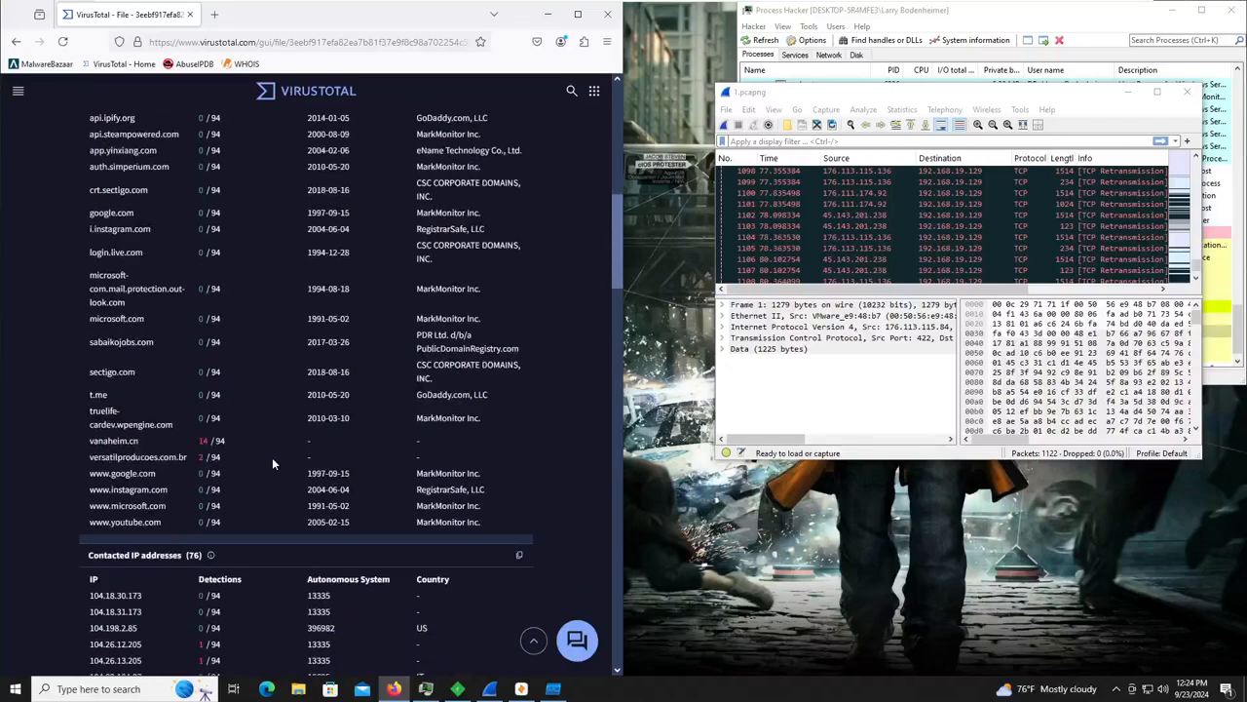
scroll(272, 457, down, 5)
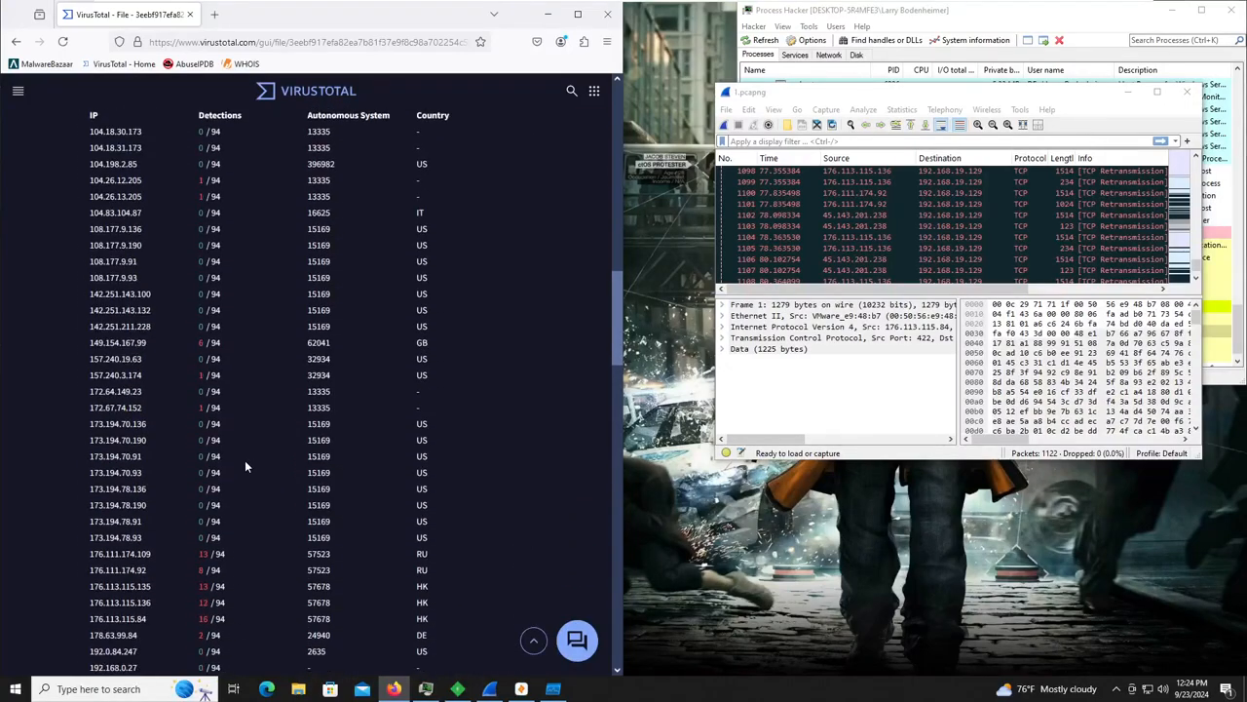
scroll(244, 460, down, 5)
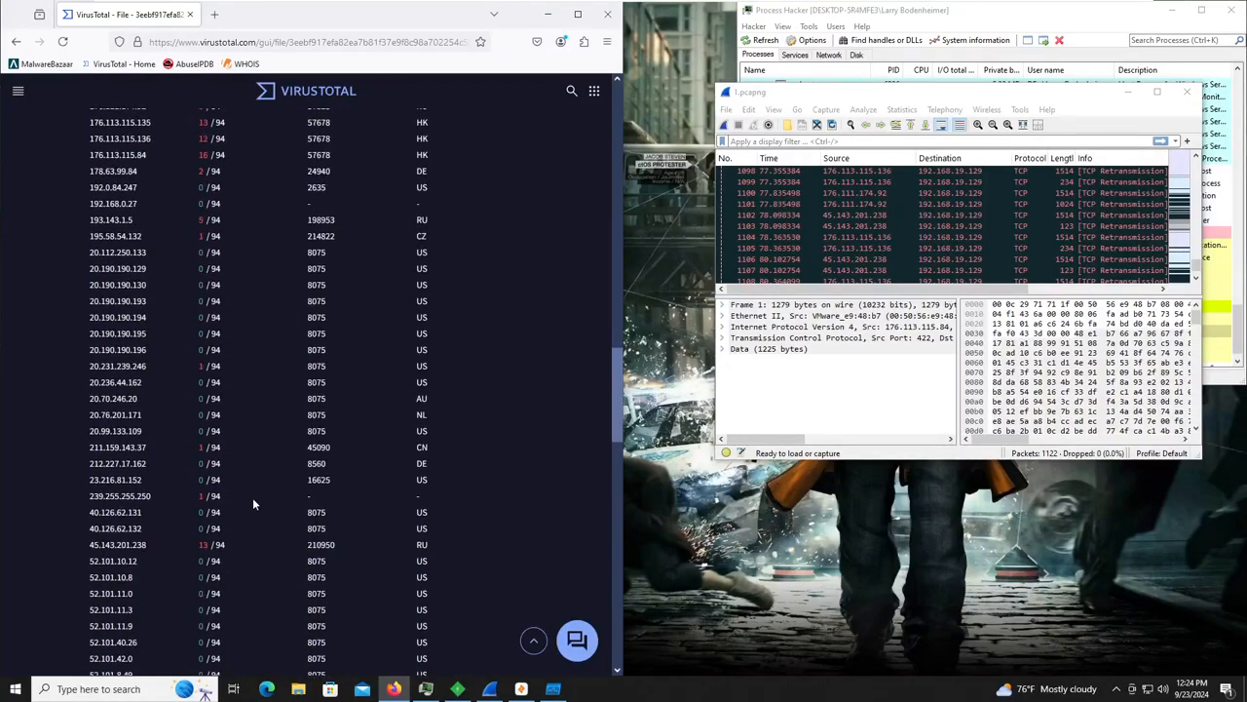
scroll(338, 479, down, 3)
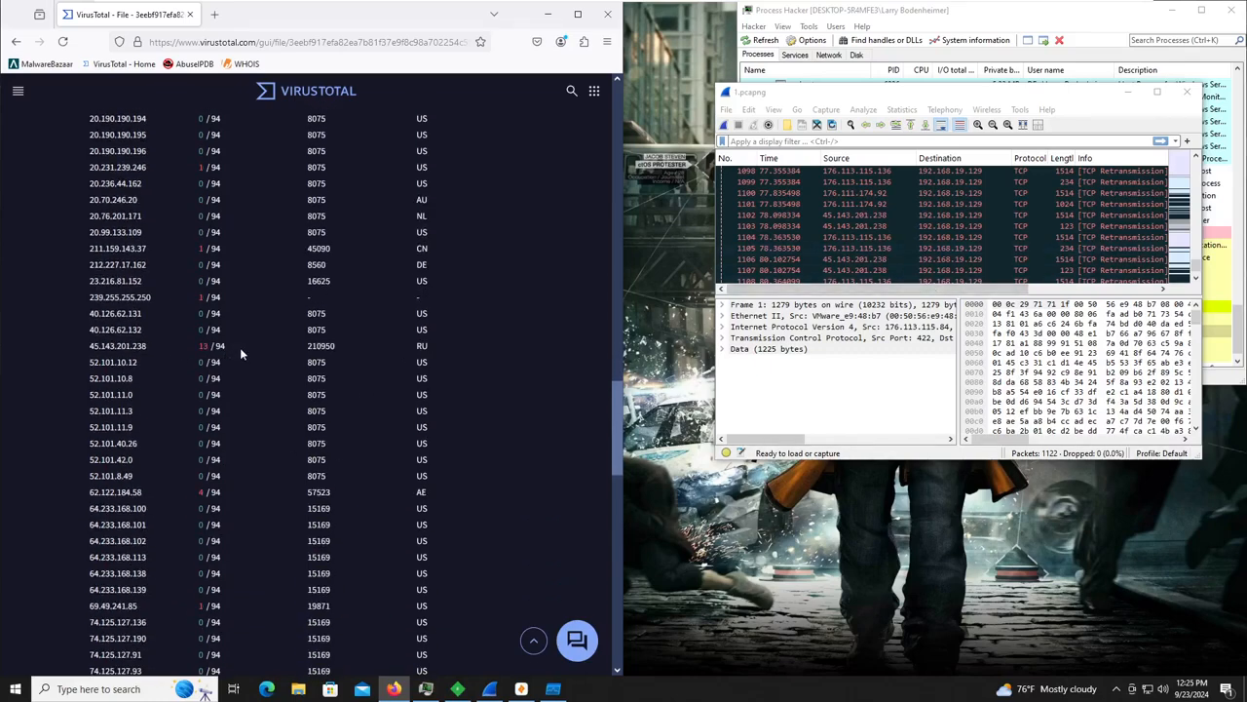
Open the VirusTotal reports for contacted IP addresses 45.143.201.238 and 176.111.174.92 in new tabs.
right_click(101, 351)
click(147, 362)
scroll(215, 339, up, 2)
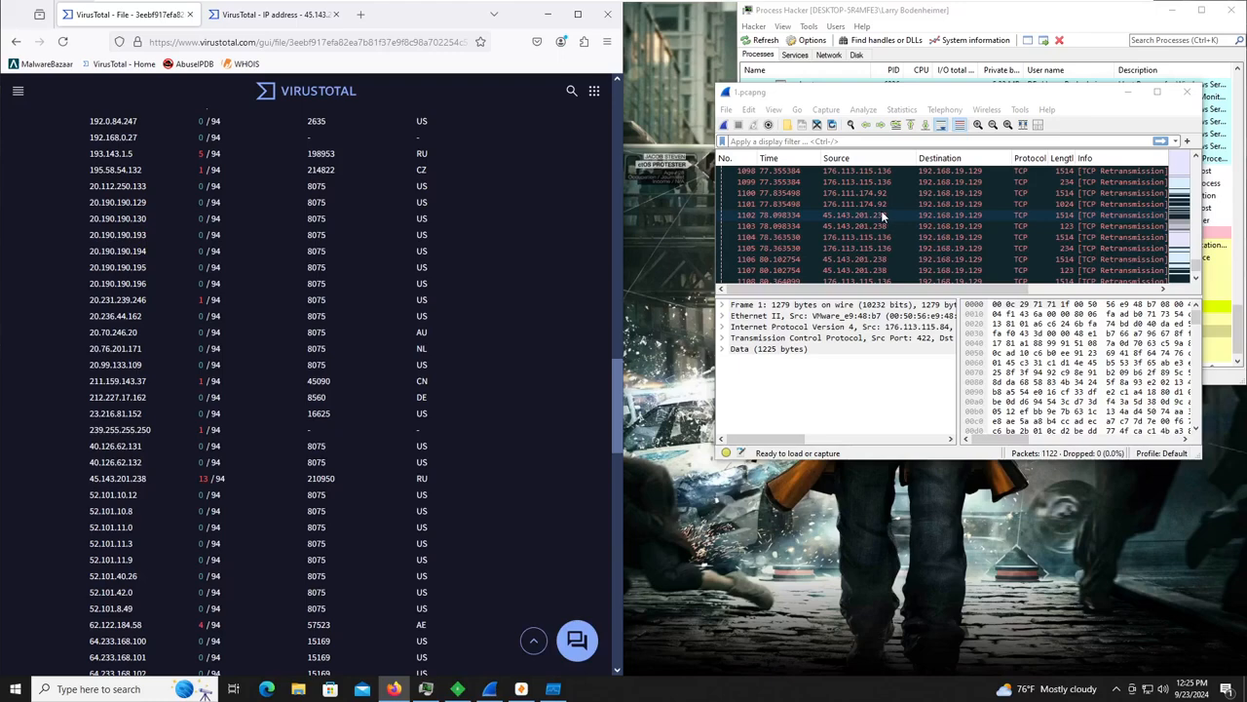
scroll(242, 356, up, 6)
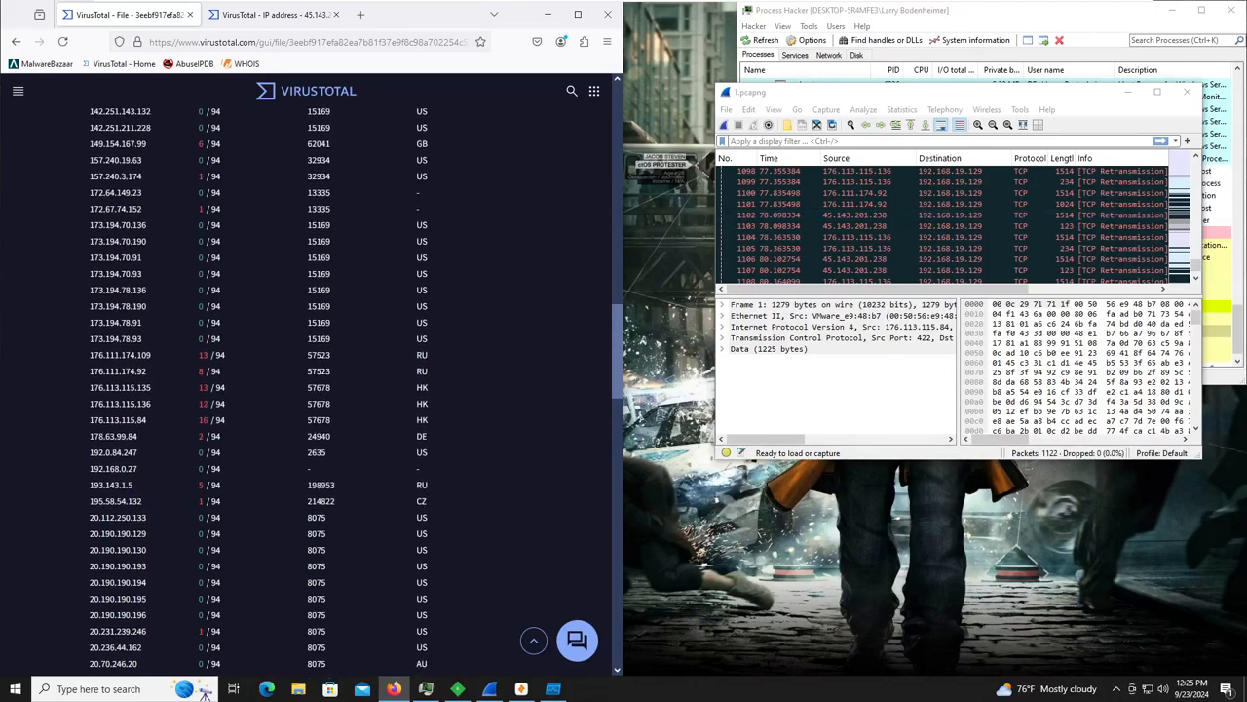
right_click(139, 374)
click(183, 387)
Check the source addresses in the Wireshark packet list and open the VirusTotal report for 176.113.115.84 in a new tab.
scroll(953, 250, up, 5)
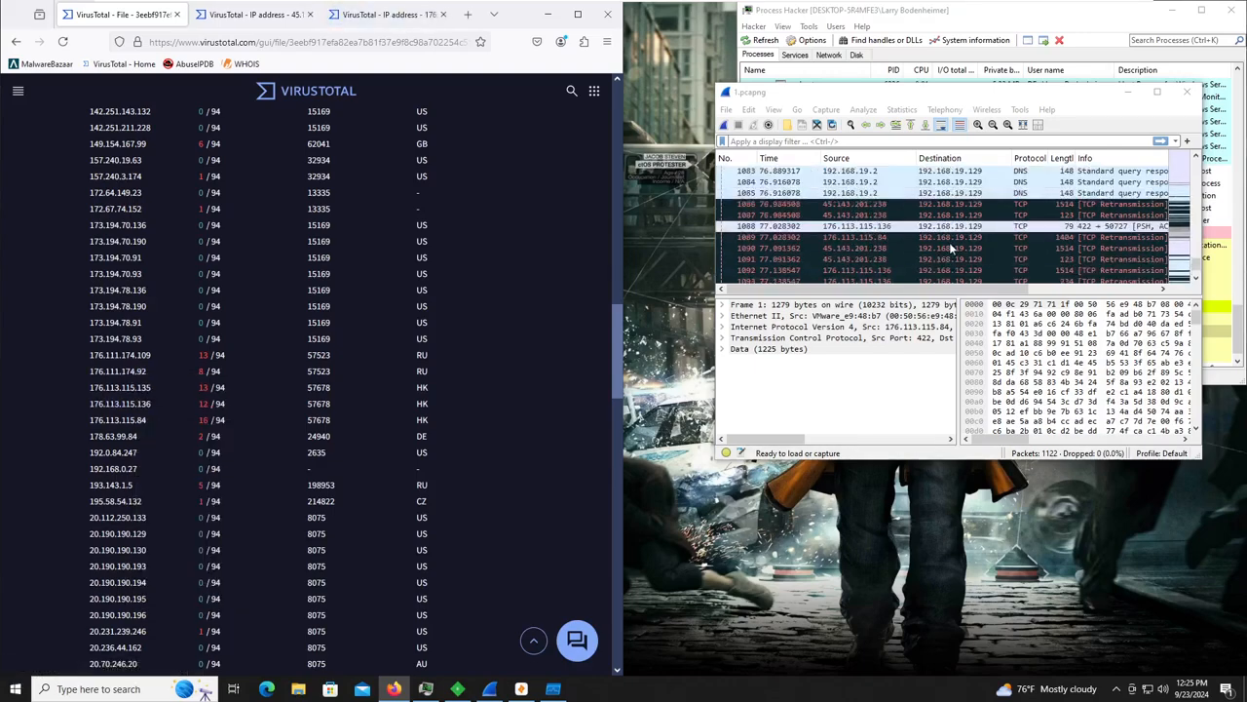
scroll(953, 249, down, 1)
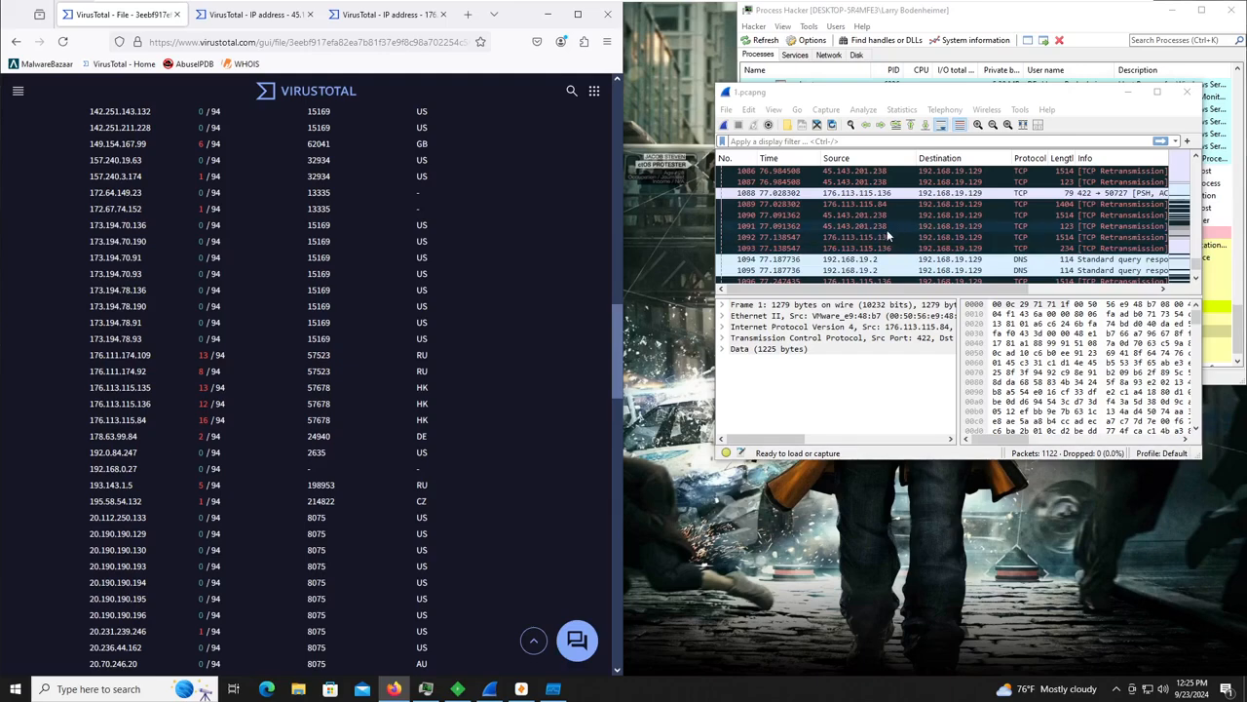
right_click(136, 420)
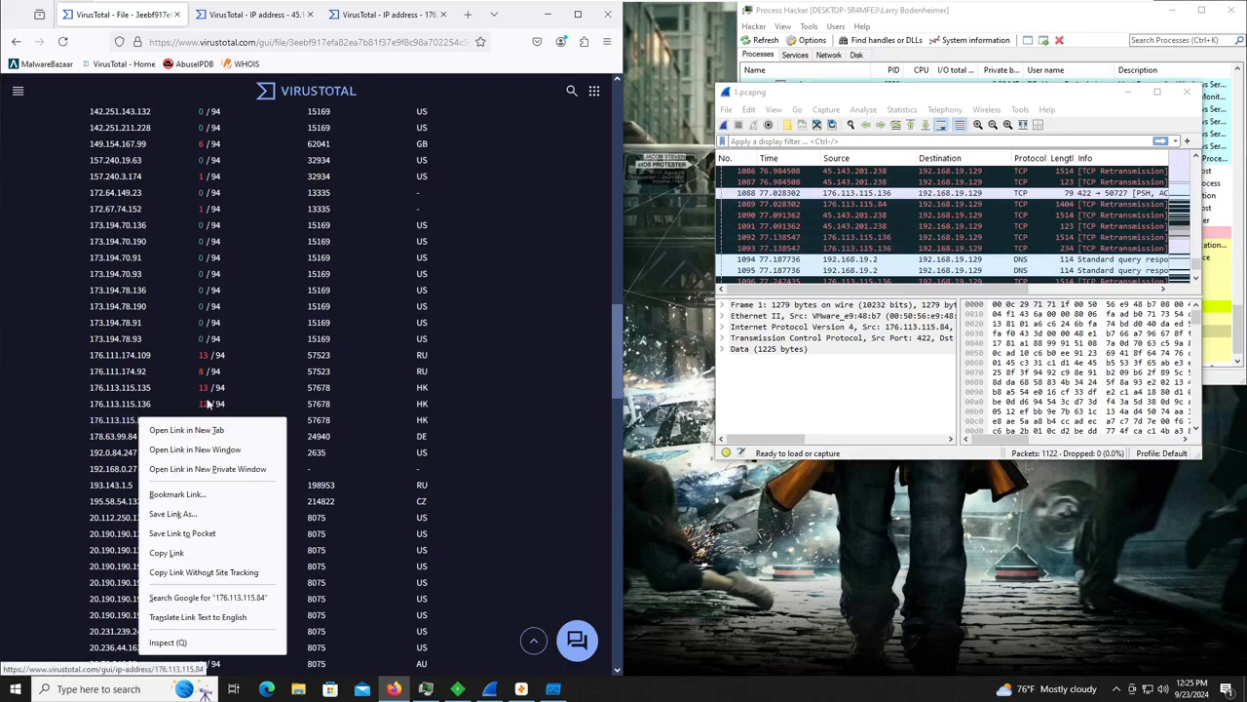
click(174, 426)
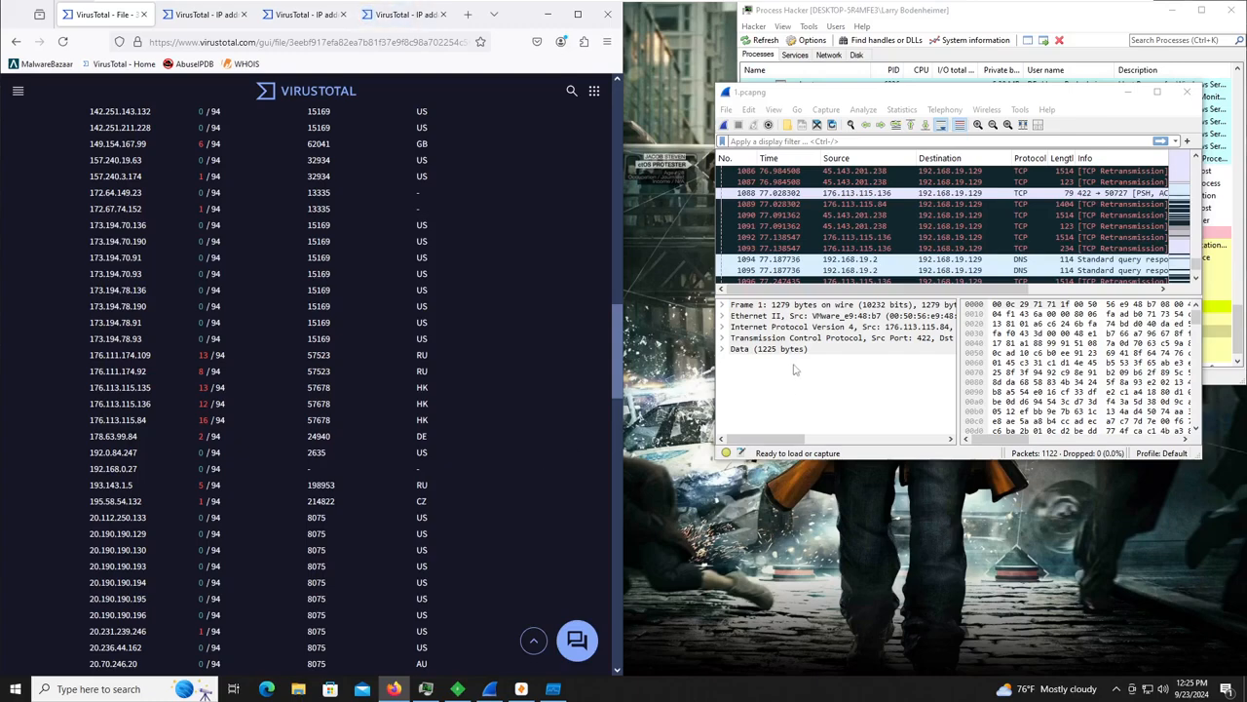
scroll(862, 216, down, 9)
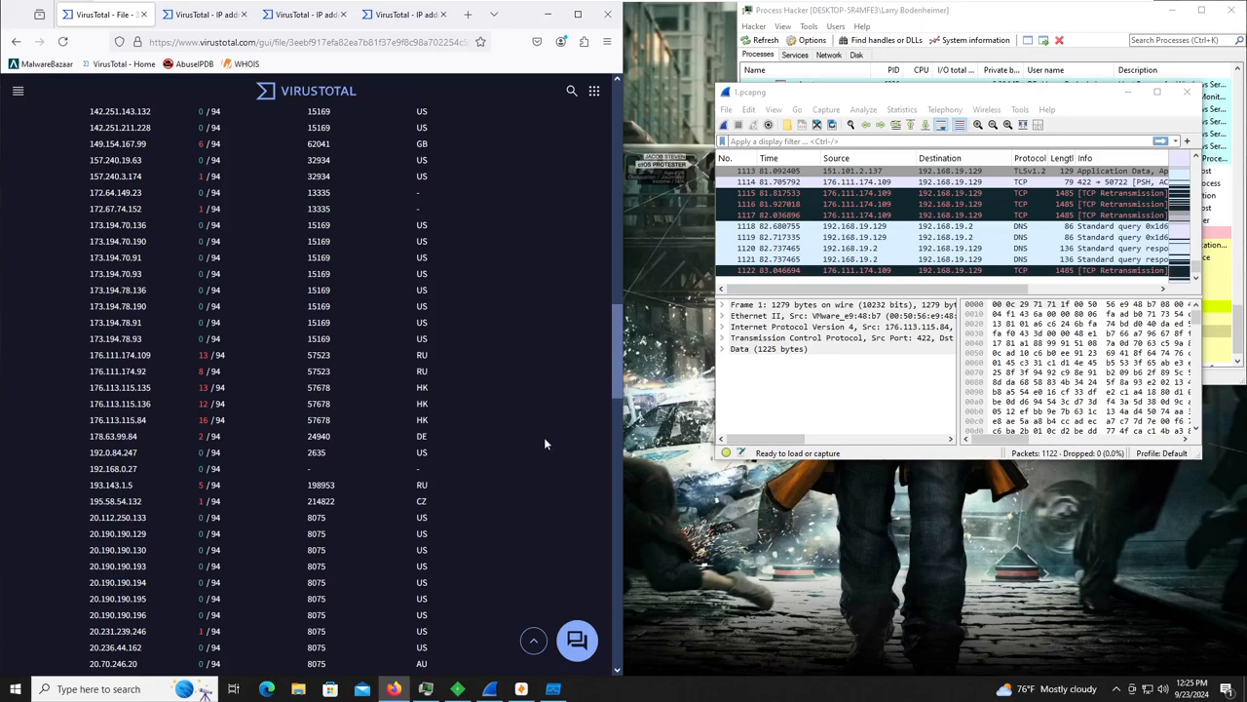
Compare the remaining contacted IP addresses with the captured packets, and start a new Wireshark capture on Ethernet0 with its window minimized.
click(480, 460)
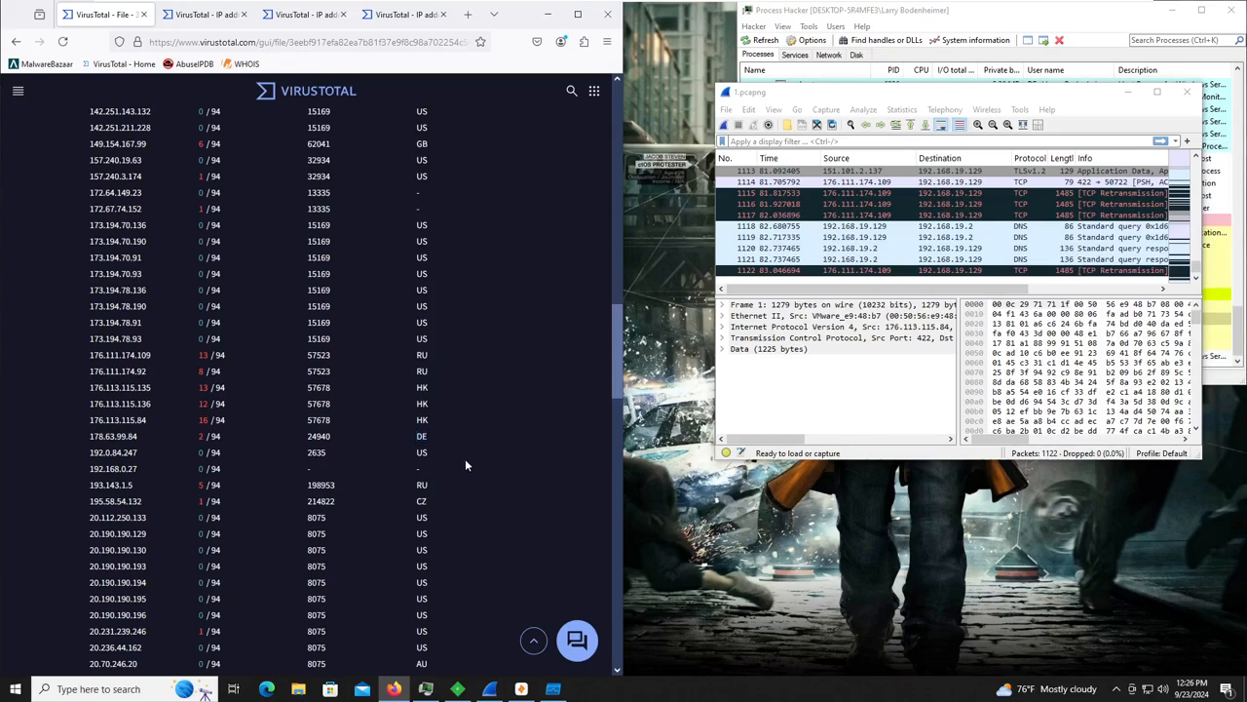
scroll(459, 457, down, 1)
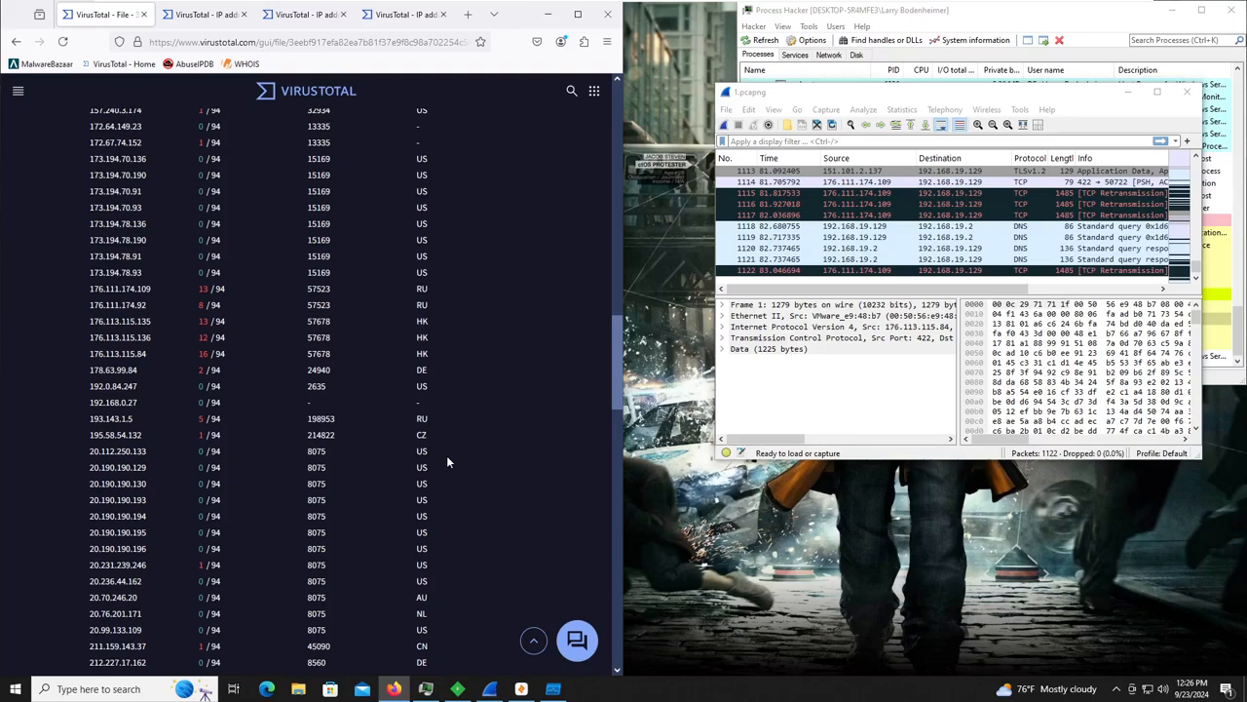
scroll(456, 458, down, 5)
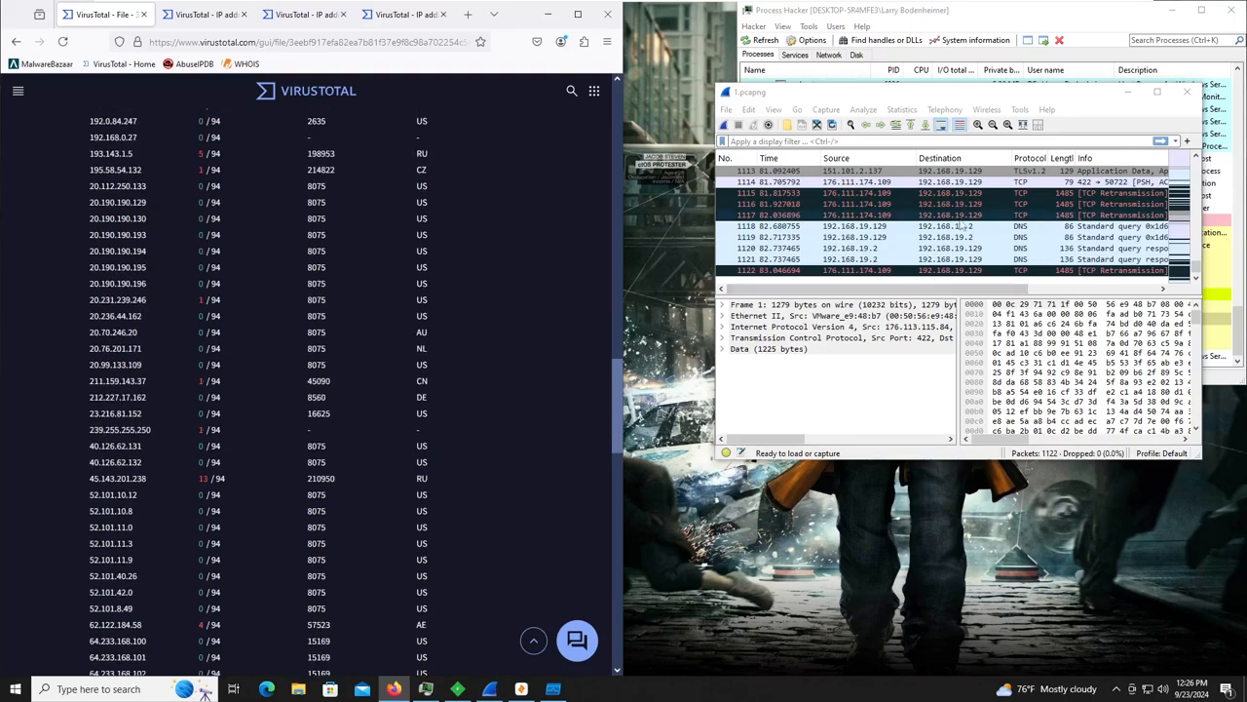
scroll(766, 173, up, 18)
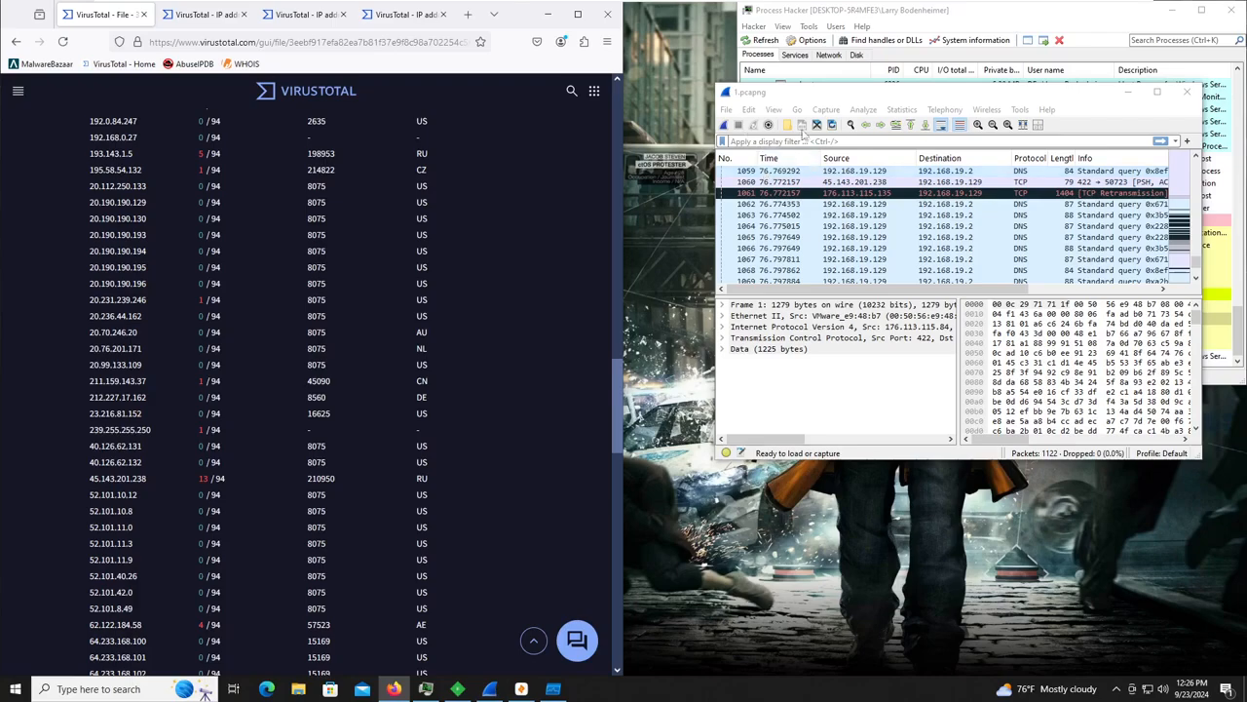
click(725, 123)
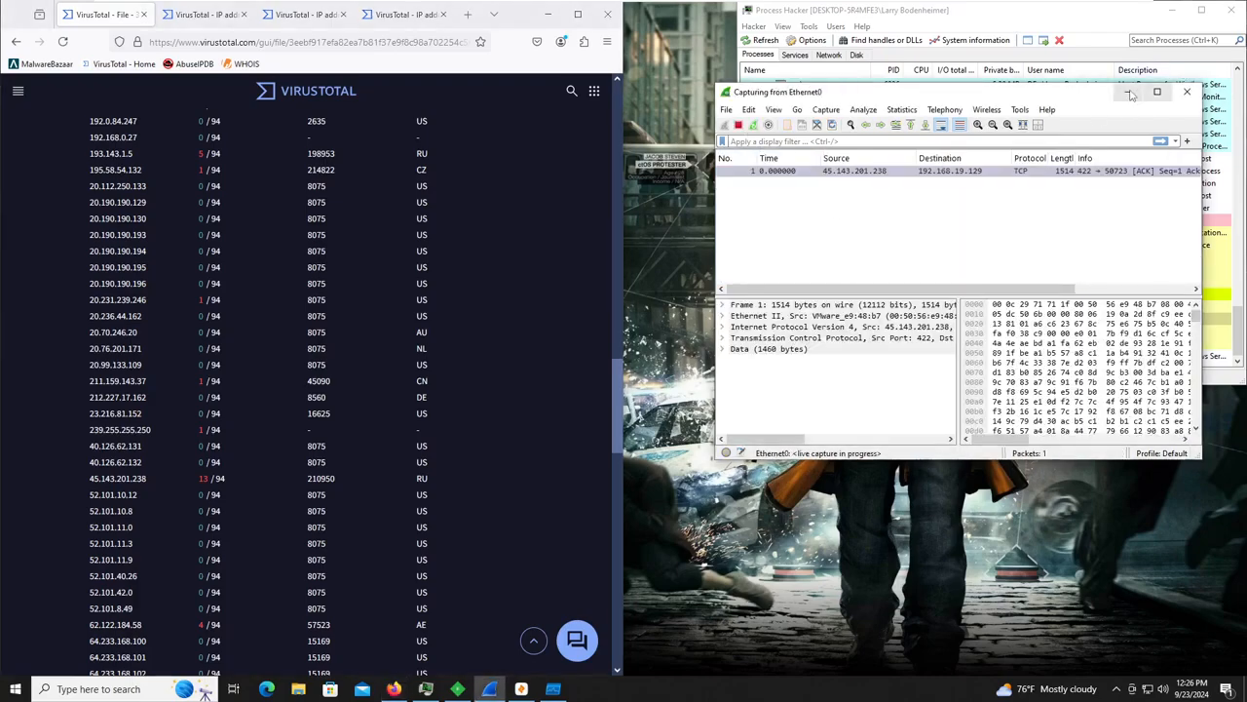
click(1128, 90)
Switch to Zui, import the capture file 1.pcapng from the Documents folder, and minimize the Zui window.
click(532, 689)
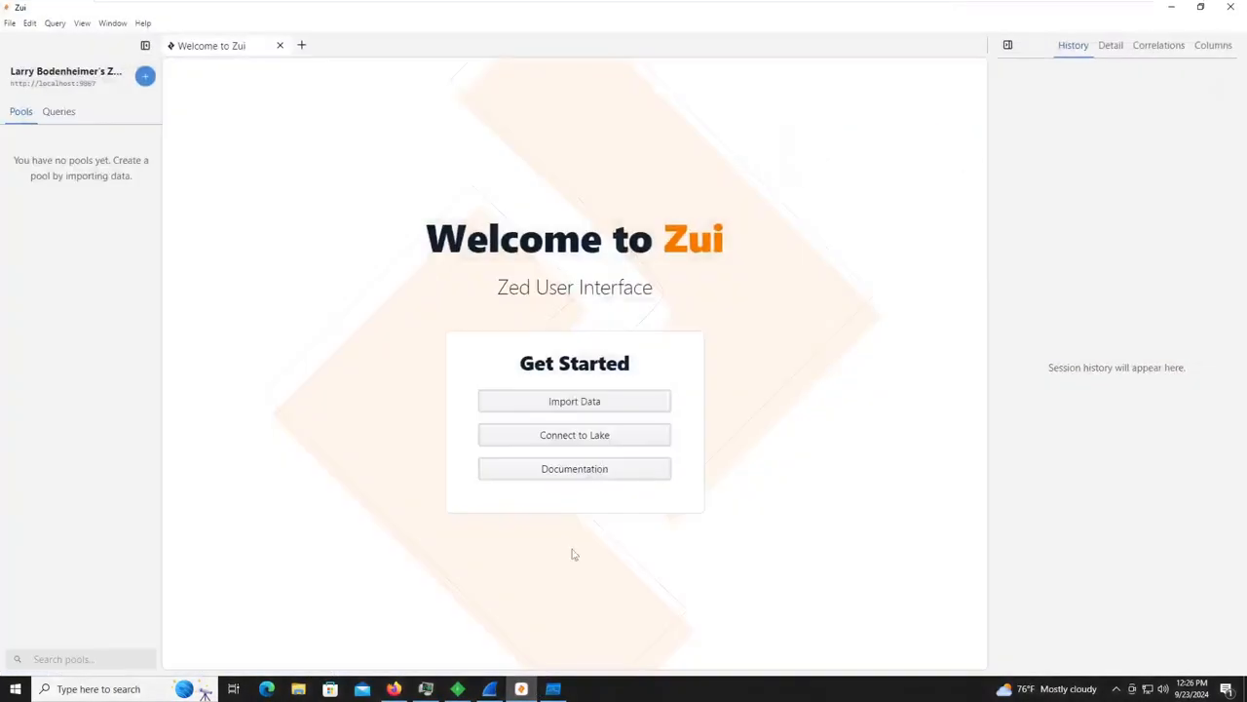
click(548, 400)
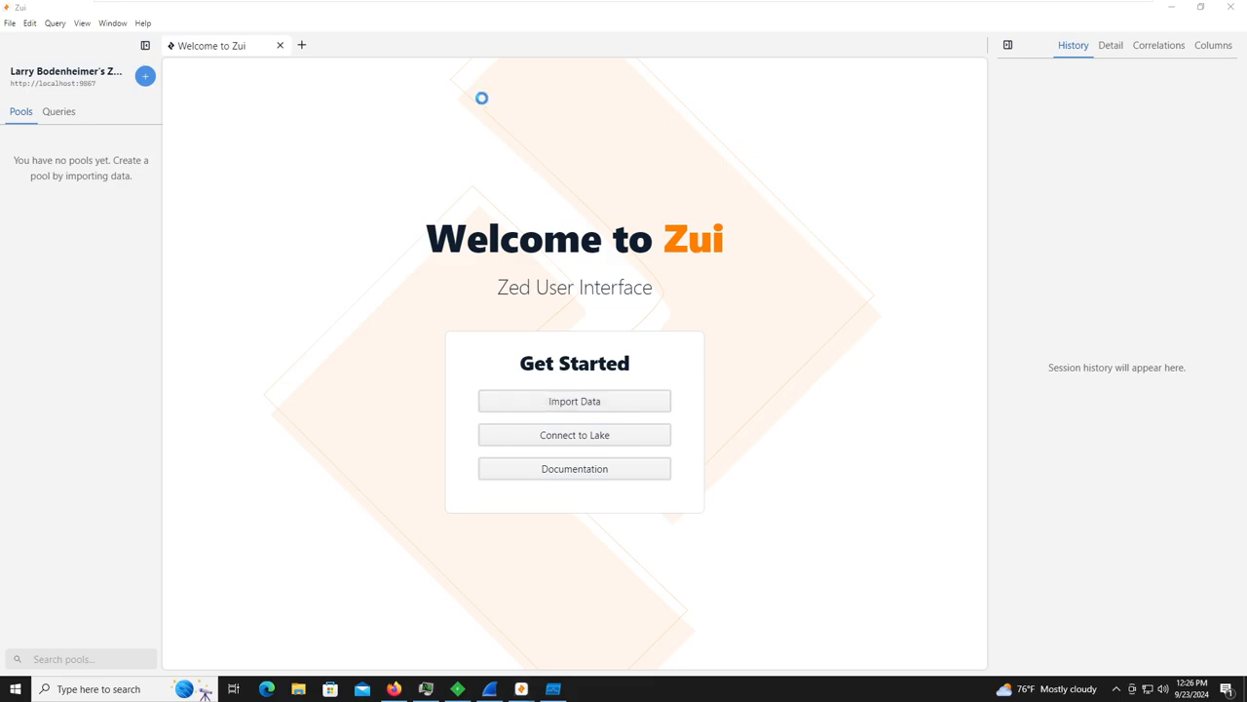
click(60, 128)
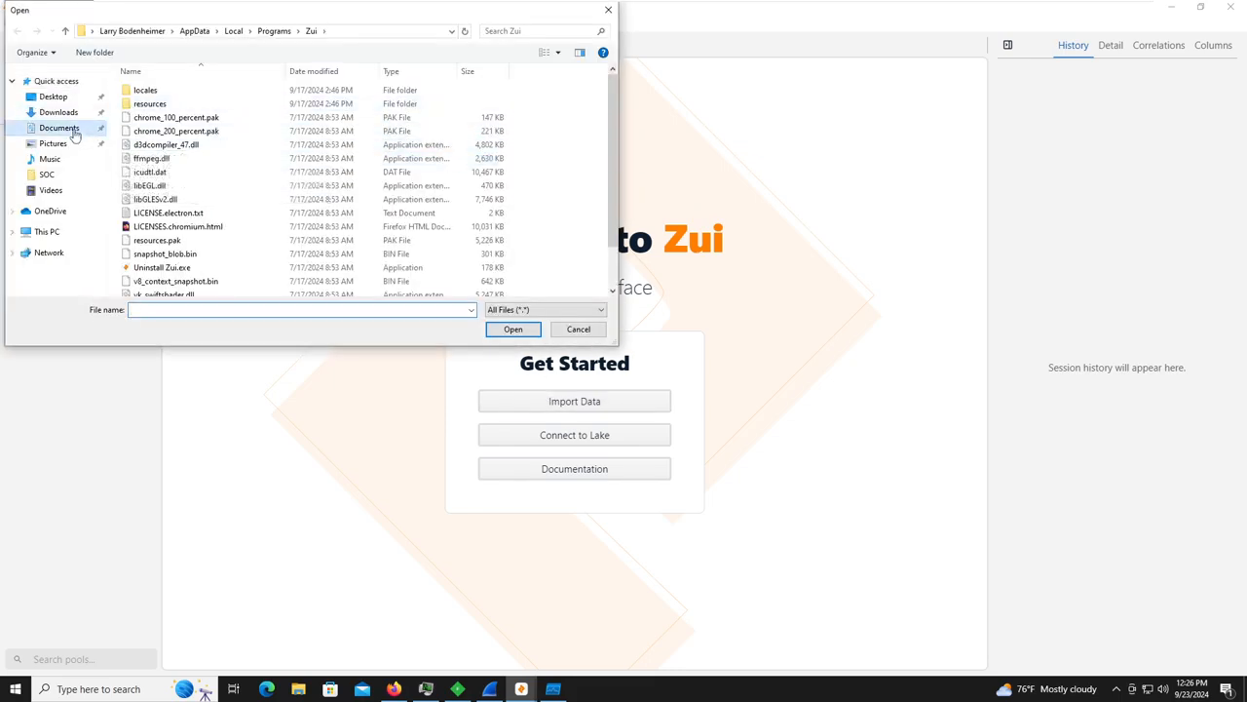
double_click(248, 102)
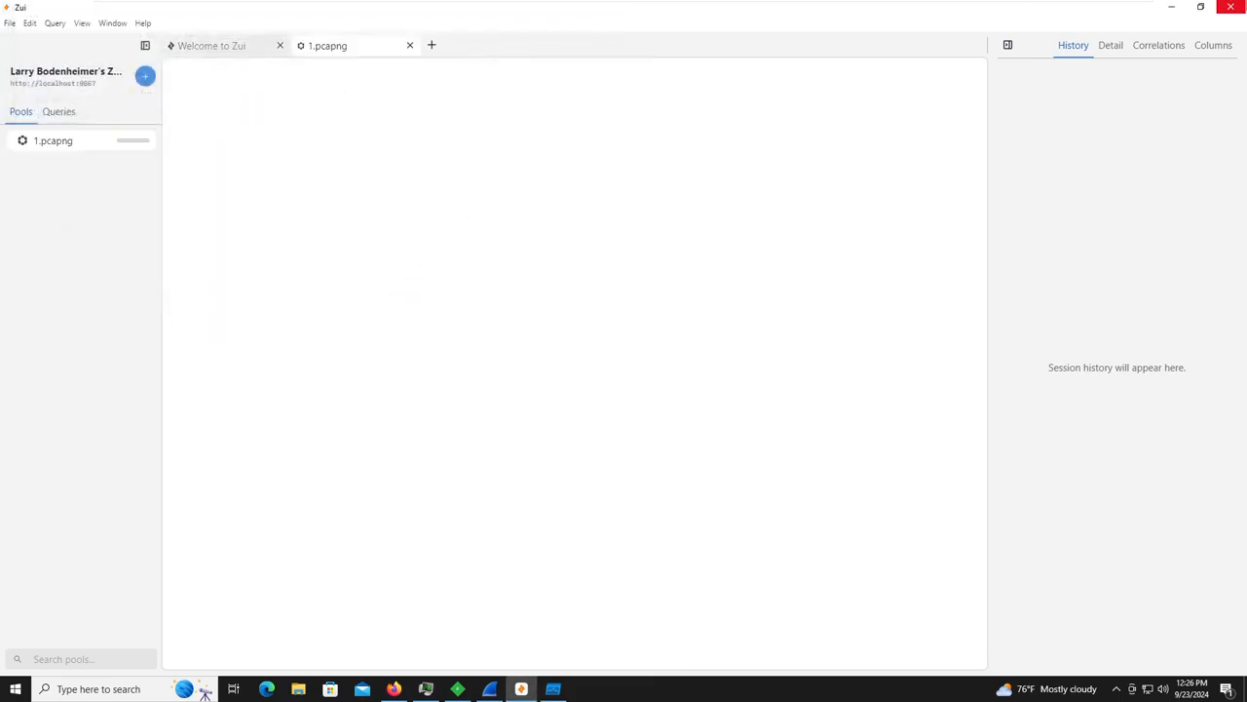
click(1171, 6)
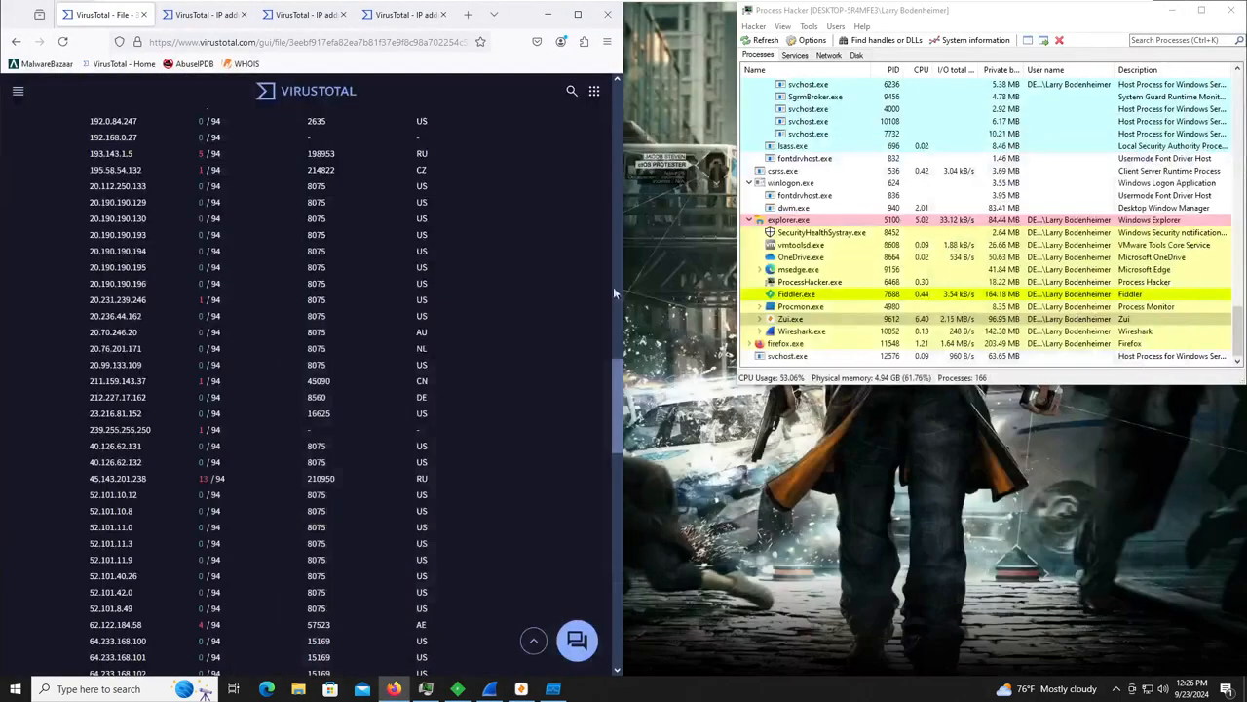
Maximize the browser and examine the detections, community entries and relations in the VirusTotal report for 45.143.201.238.
click(578, 13)
click(244, 14)
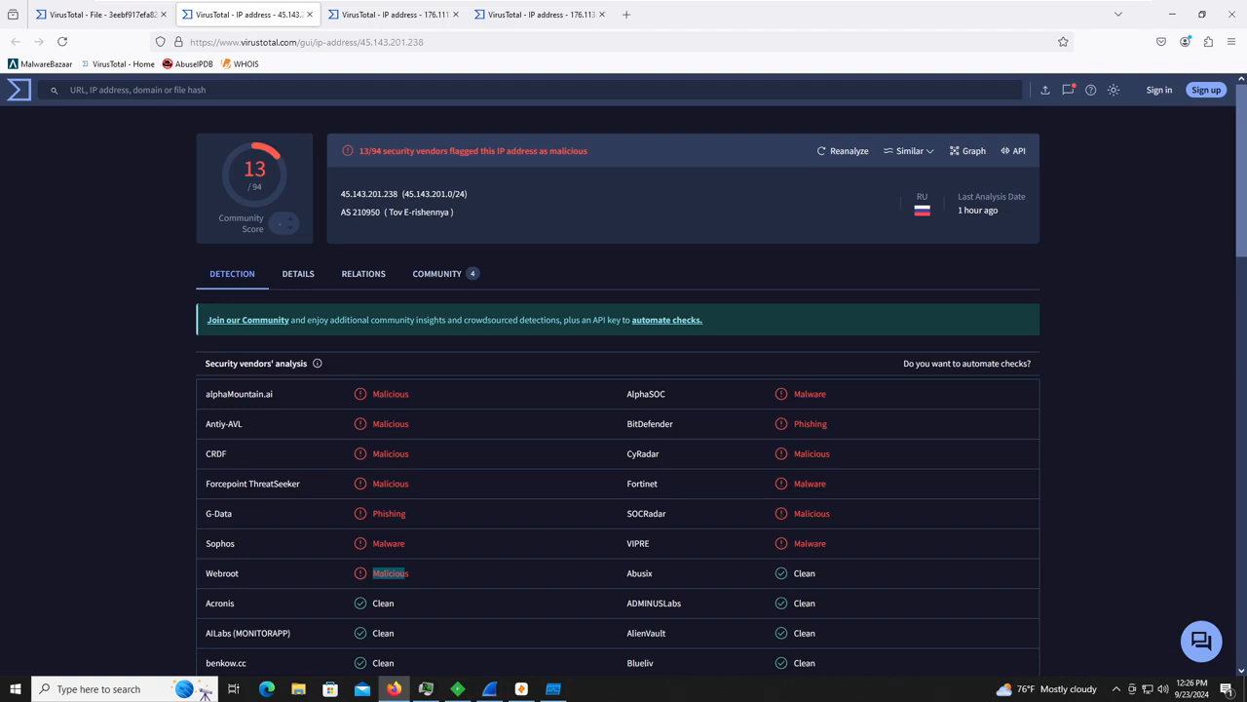
click(446, 588)
click(440, 276)
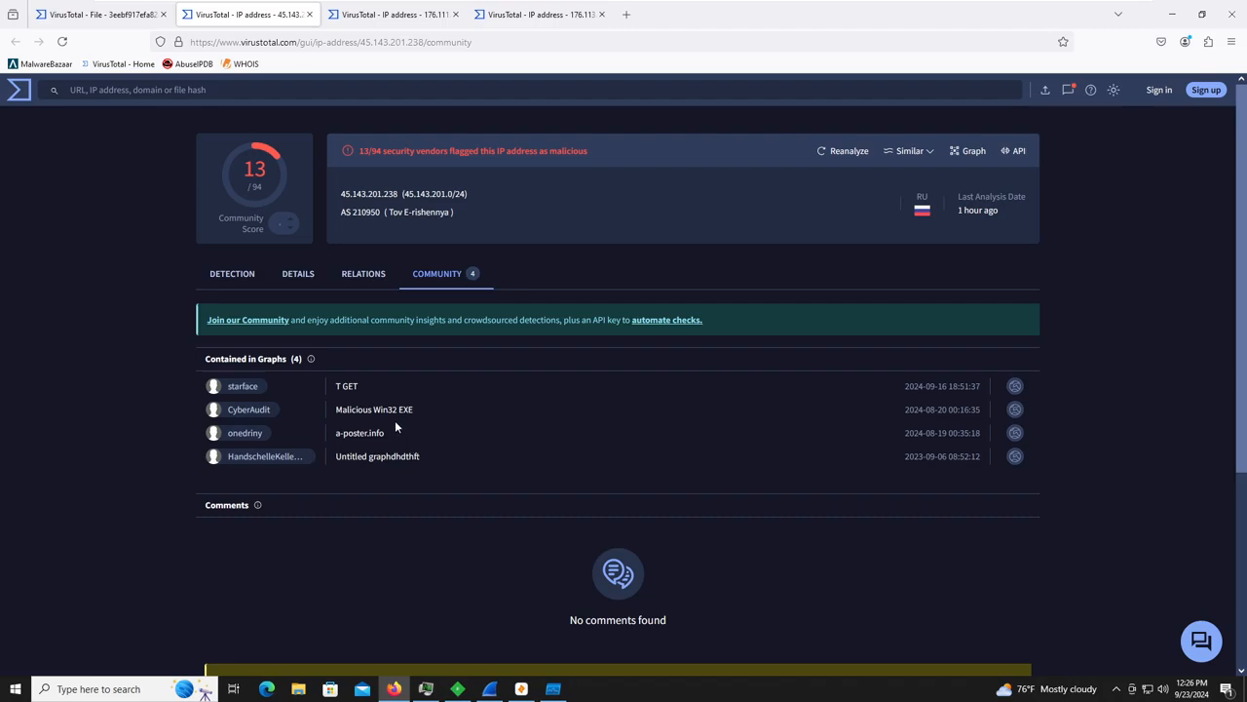
click(358, 276)
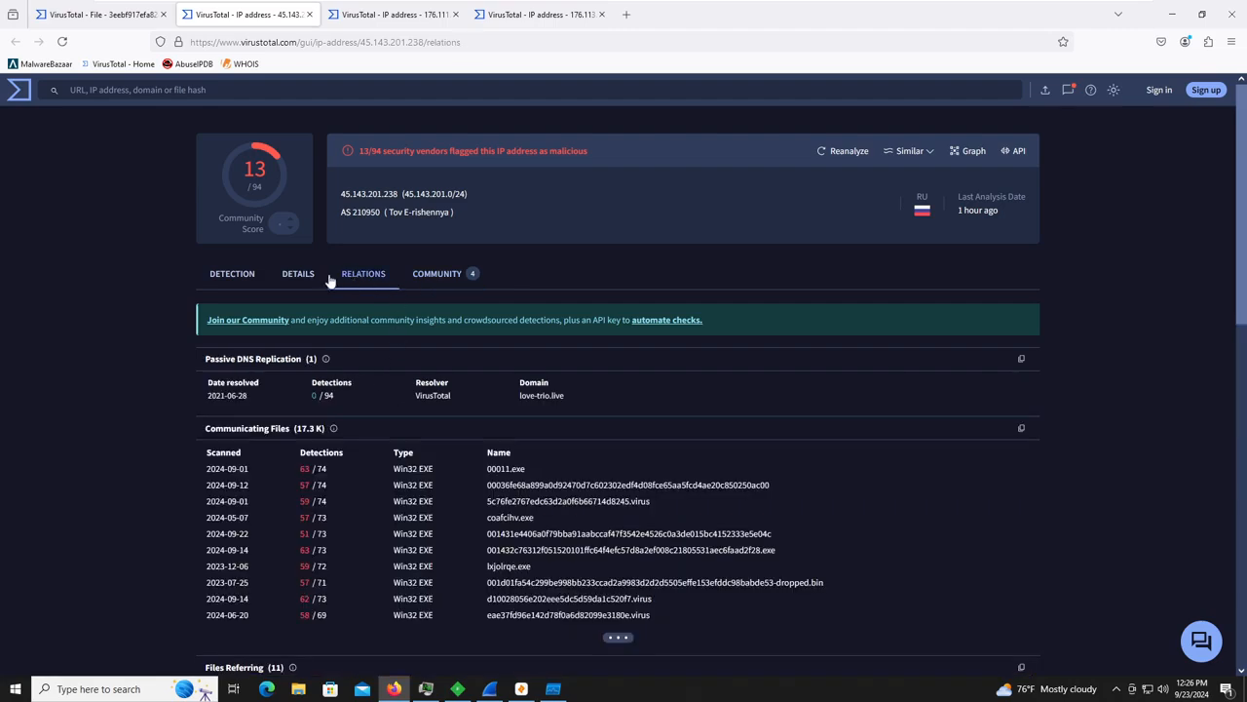
scroll(358, 467, down, 1)
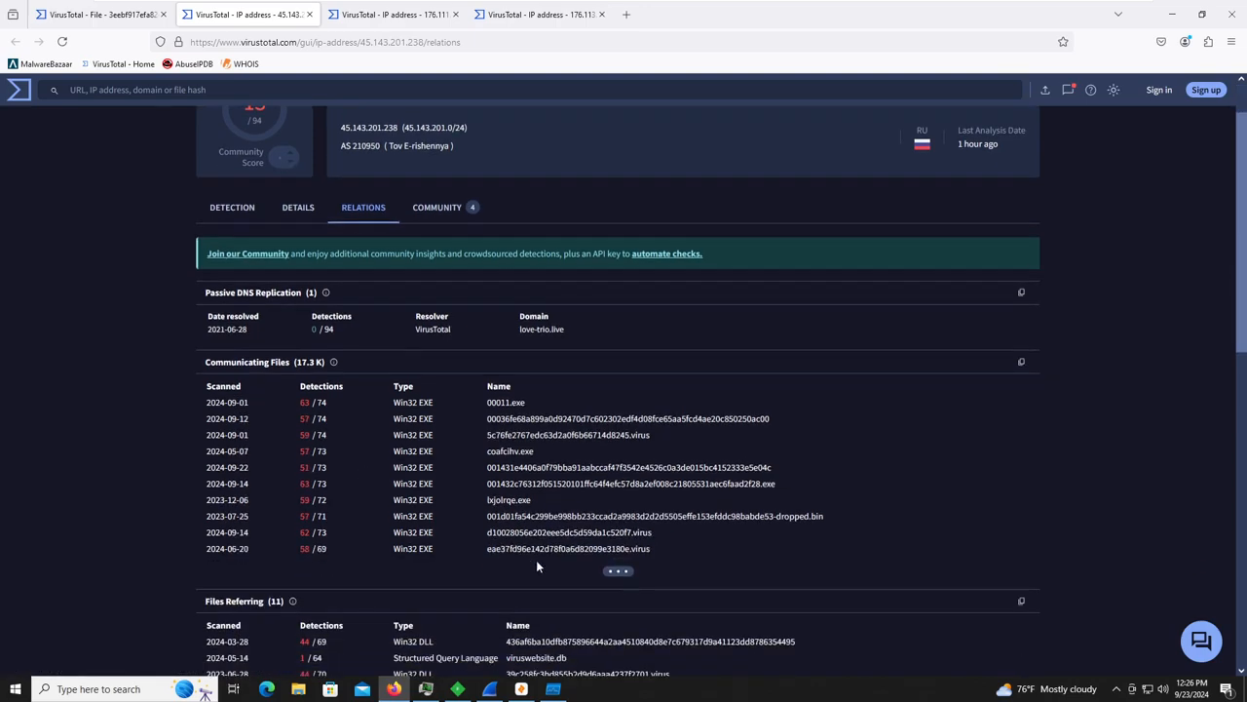
scroll(534, 559, down, 2)
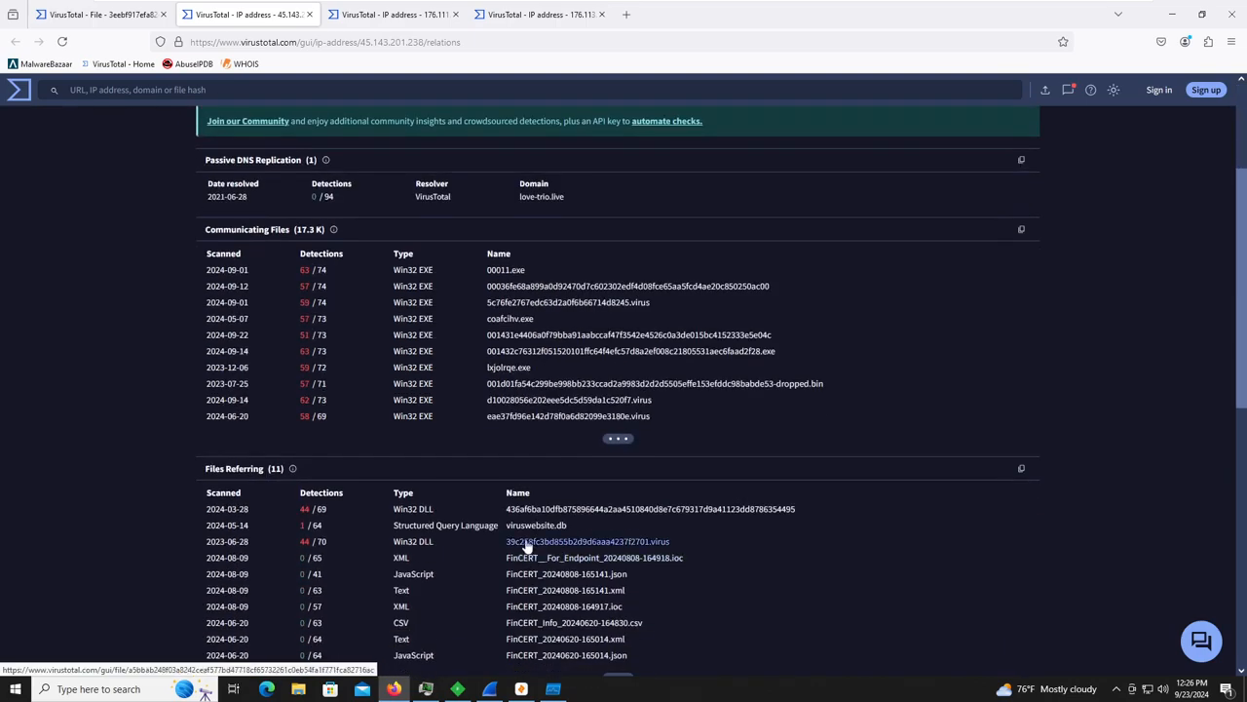
scroll(526, 546, up, 3)
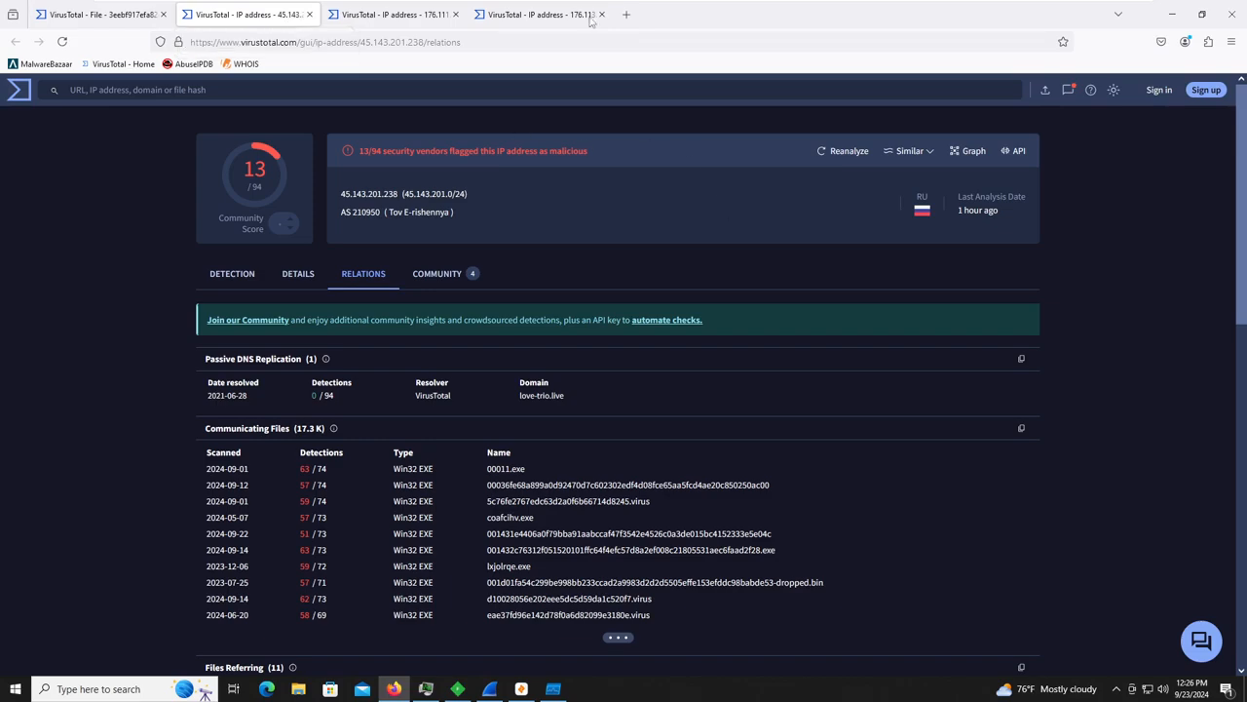
Open the AbuseIPDB site from the bookmarks in a new browser tab.
click(626, 15)
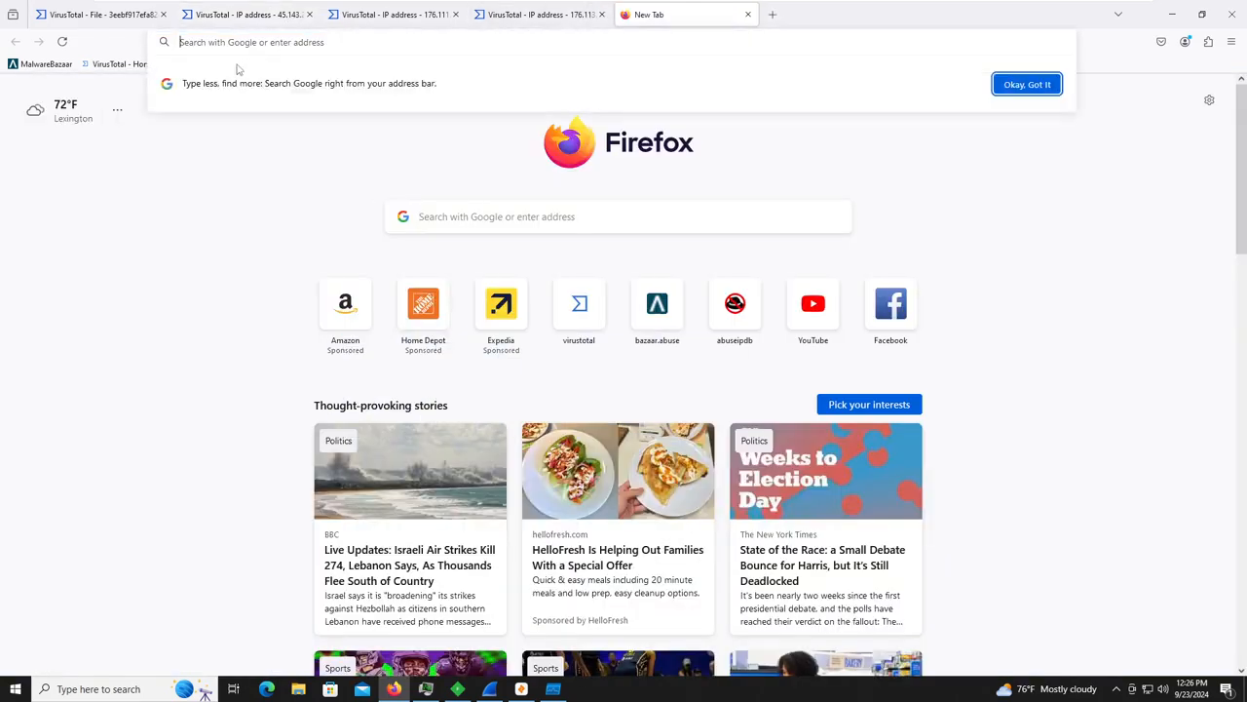
click(184, 195)
click(190, 64)
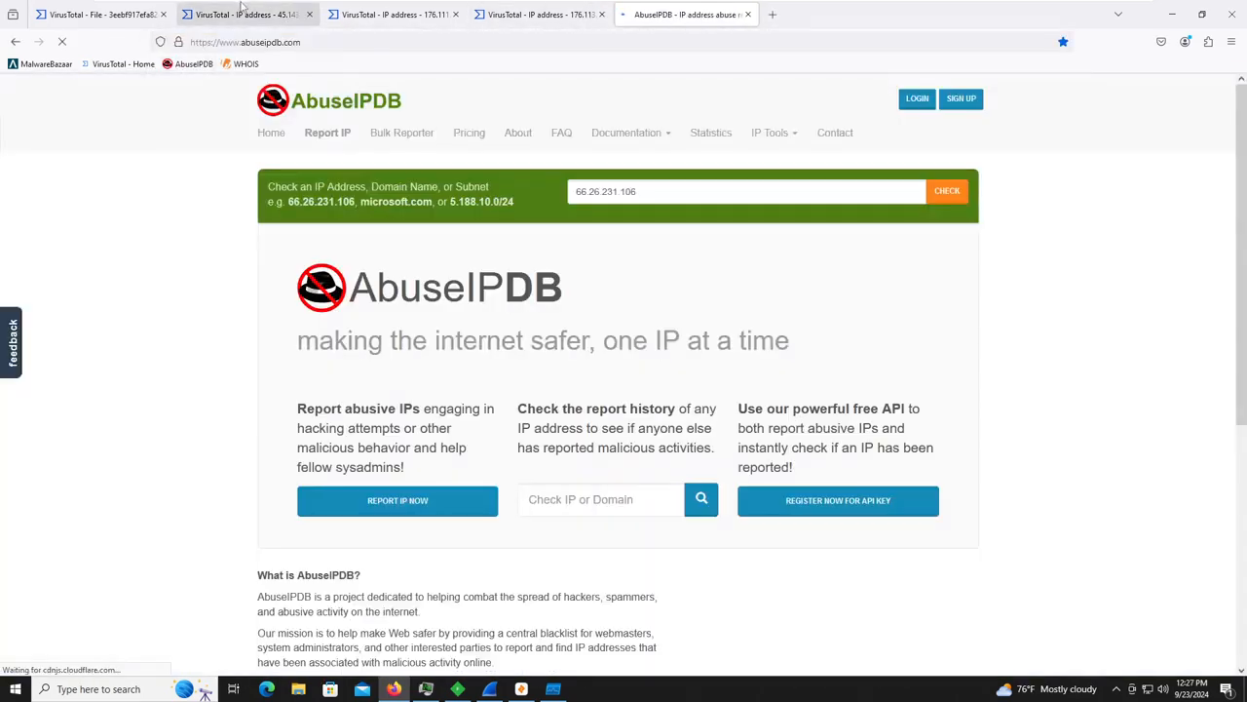
Copy the IP address 45.143.201.238 from its VirusTotal page address and check it on AbuseIPDB.
click(243, 14)
click(268, 42)
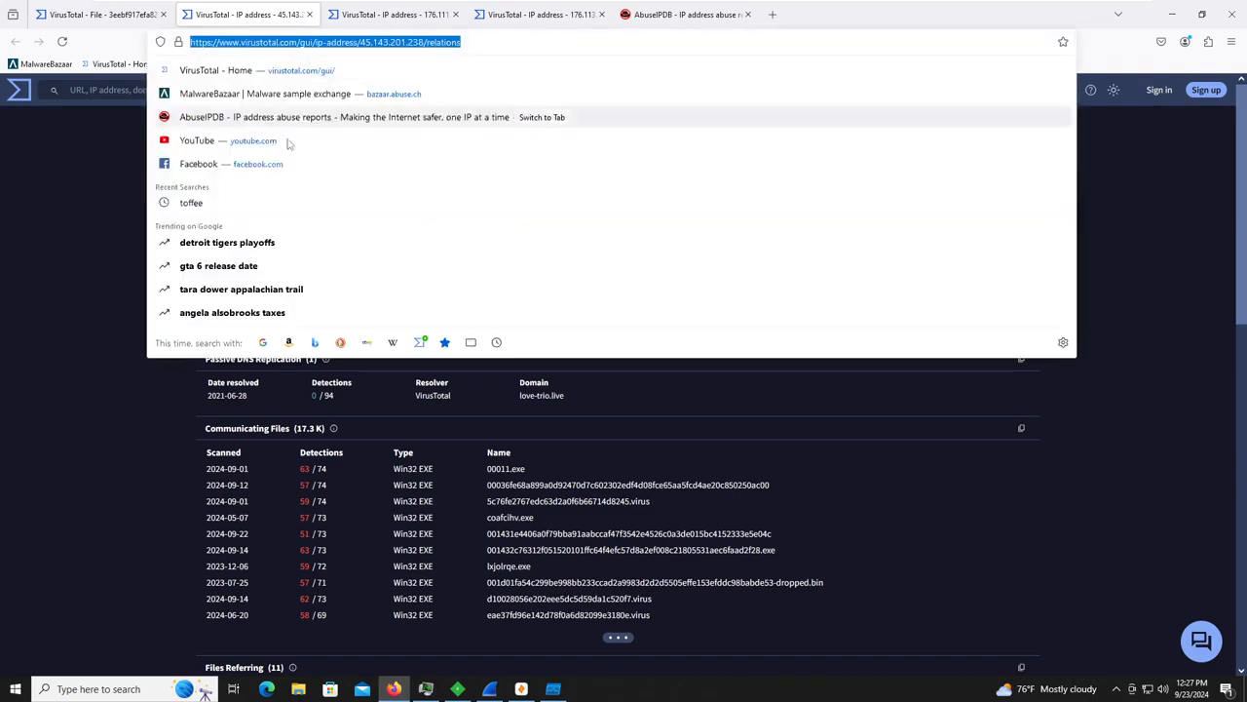
click(98, 186)
drag(382, 42, 425, 42)
key(ctrl+c)
click(682, 15)
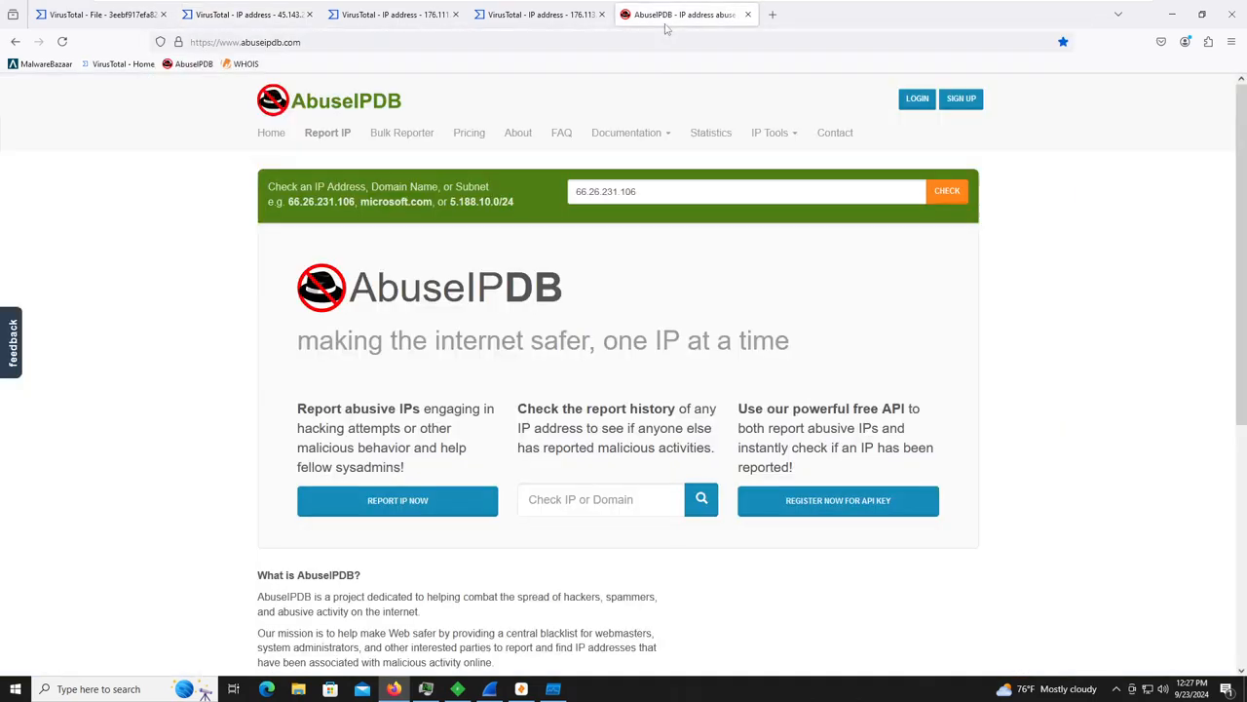
triple_click(629, 189)
key(ctrl+v)
key(Return)
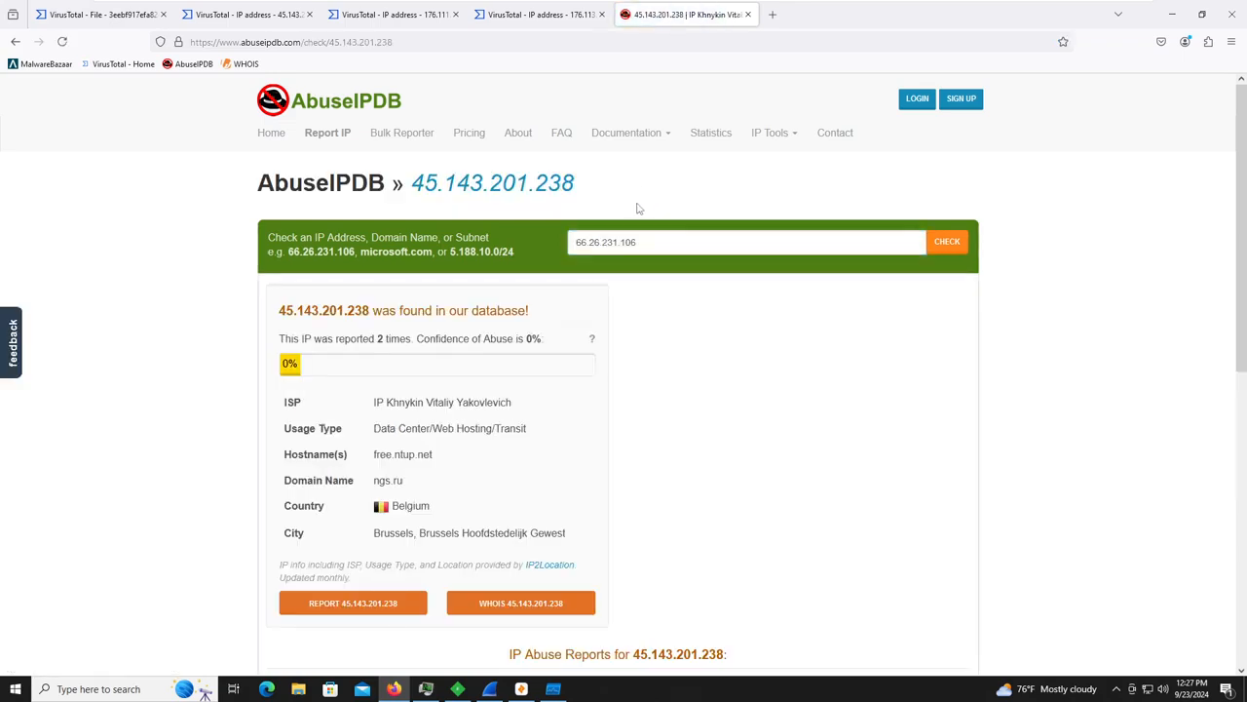
Read the AbuseIPDB abuse reports for 45.143.201.238 and expand the full comment of the 2023 report.
scroll(639, 234, down, 3)
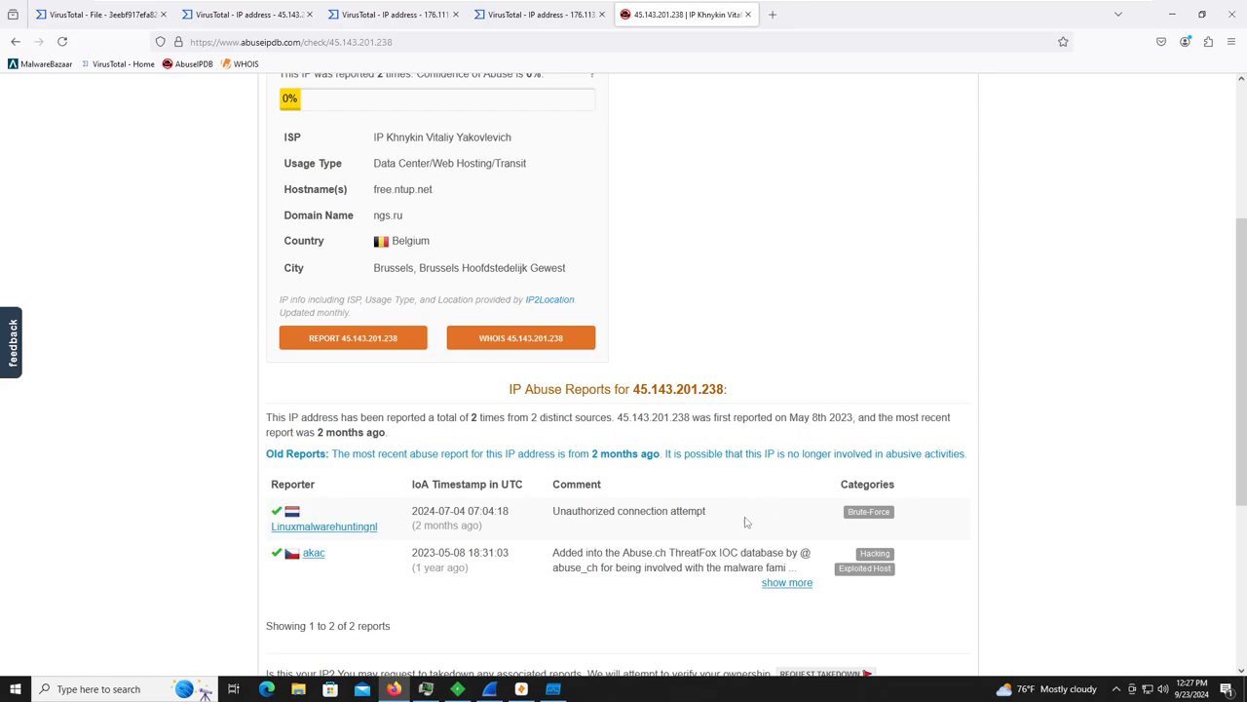
click(795, 584)
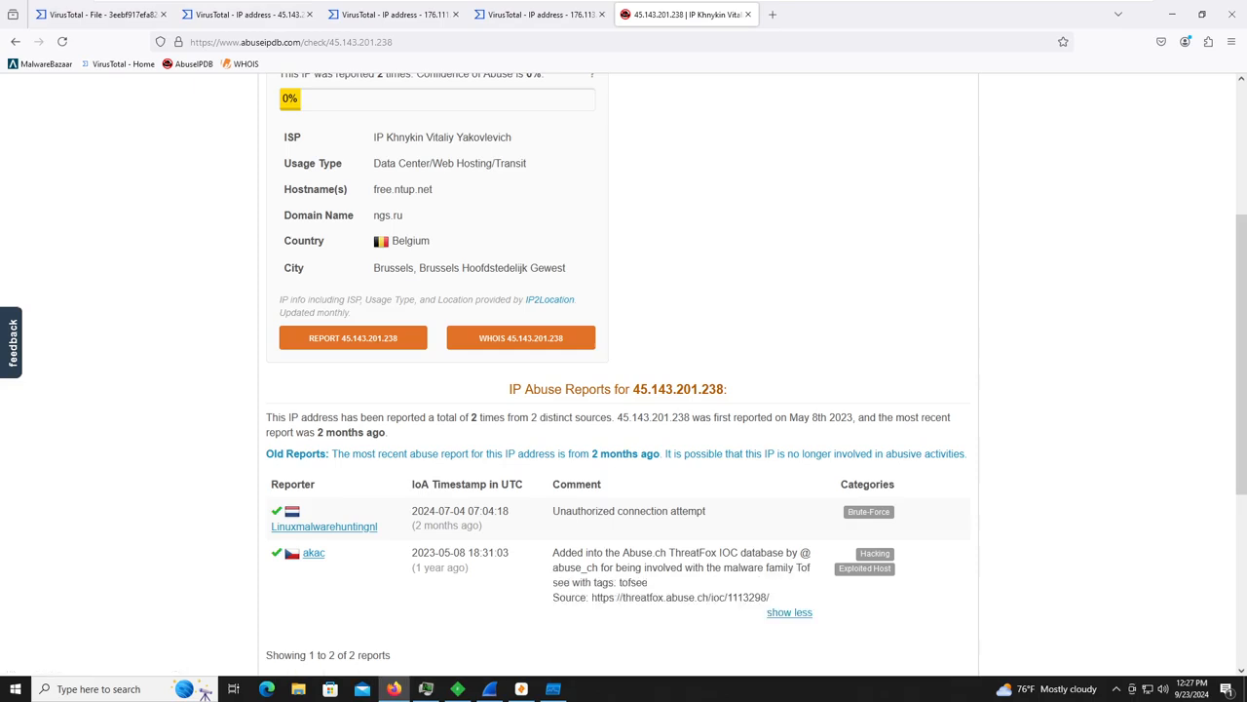
scroll(381, 309, down, 3)
scroll(378, 304, up, 6)
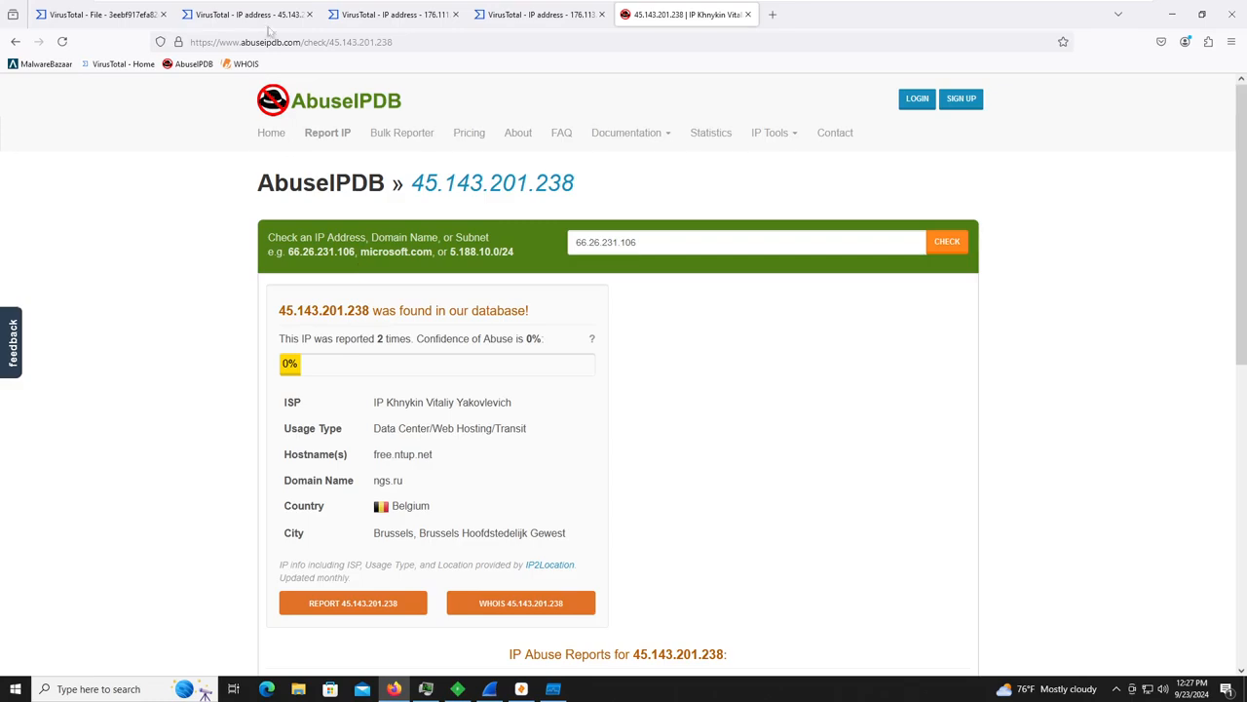
Glance at the VirusTotal report for 176.113.115.84, and examine the detections, community, relations and details for 176.111.174.92.
click(575, 12)
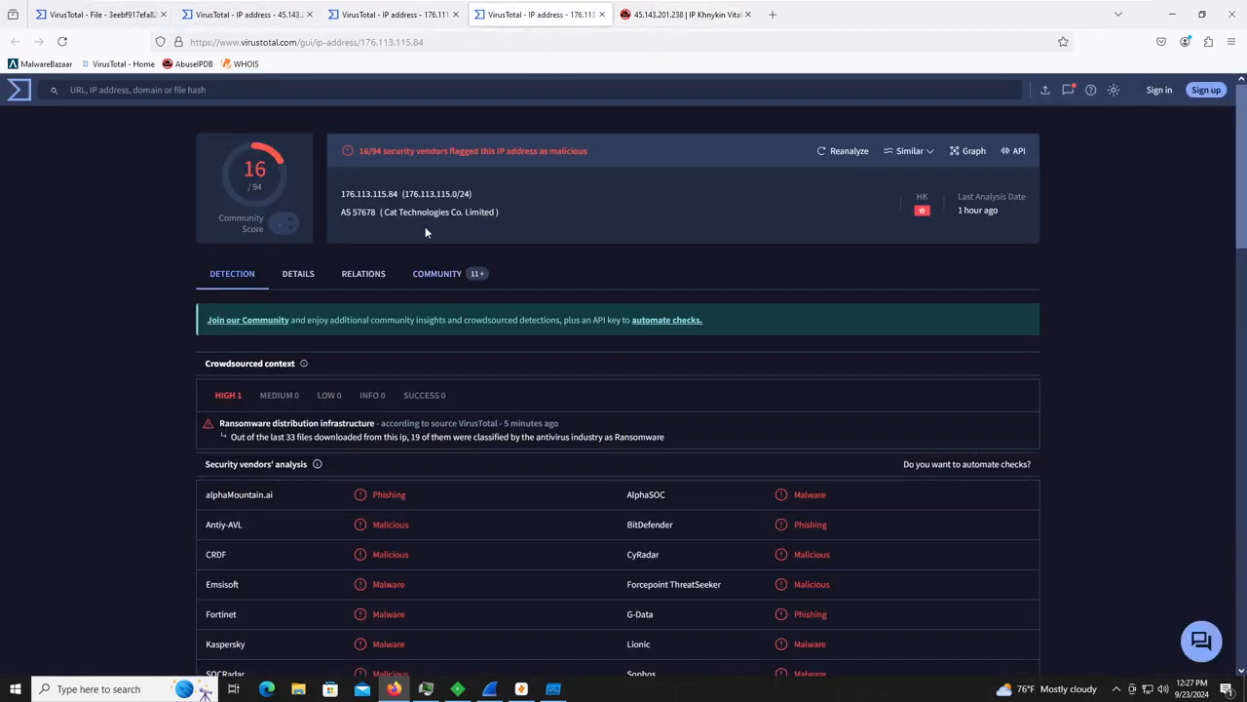
click(395, 22)
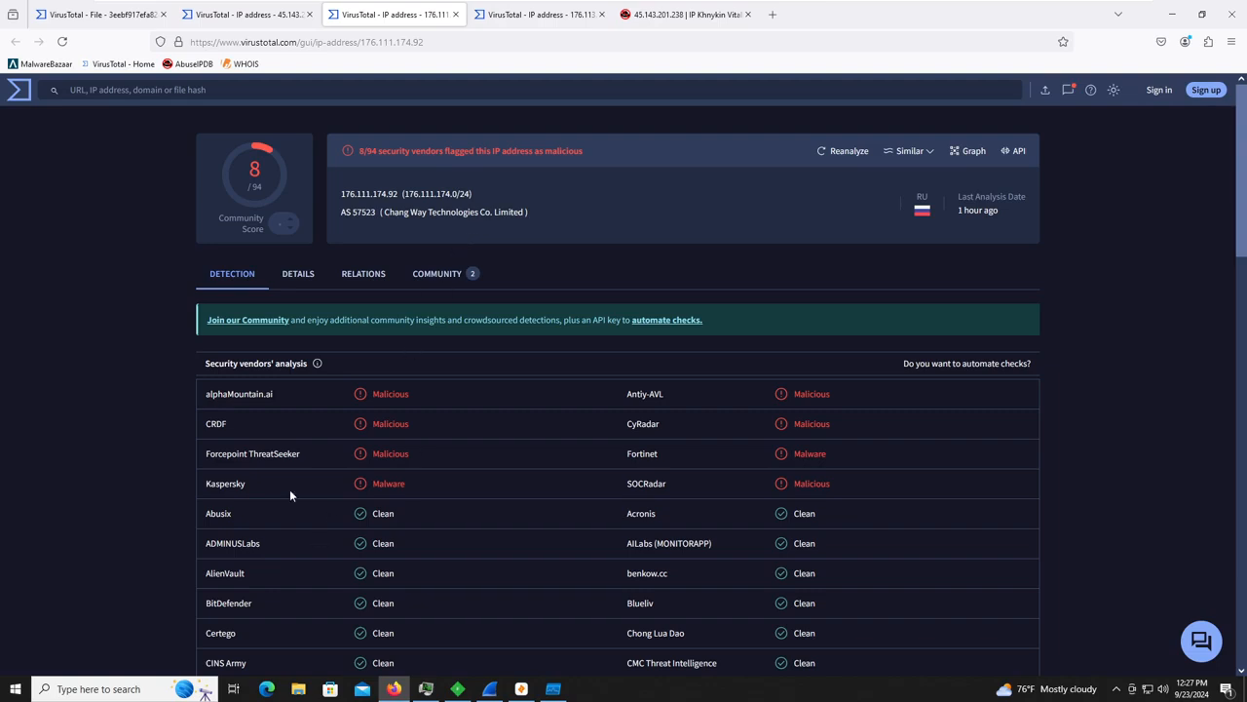
click(287, 16)
click(366, 18)
click(197, 408)
click(434, 274)
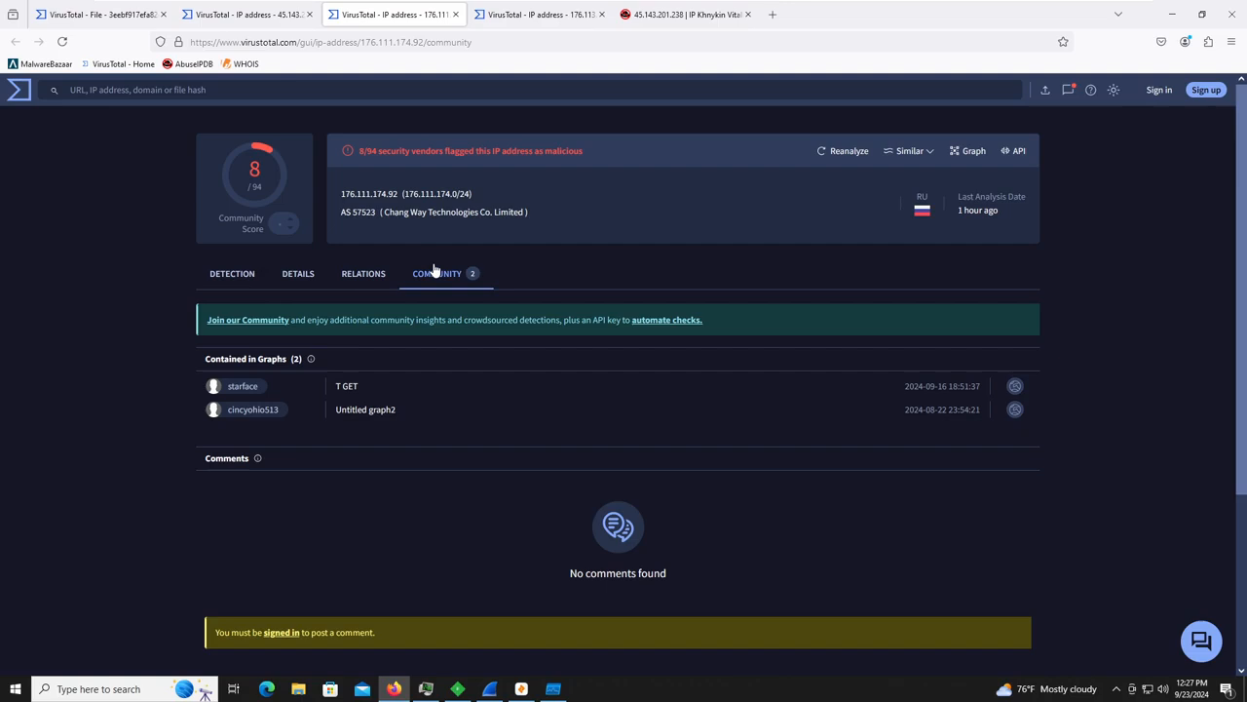
click(363, 275)
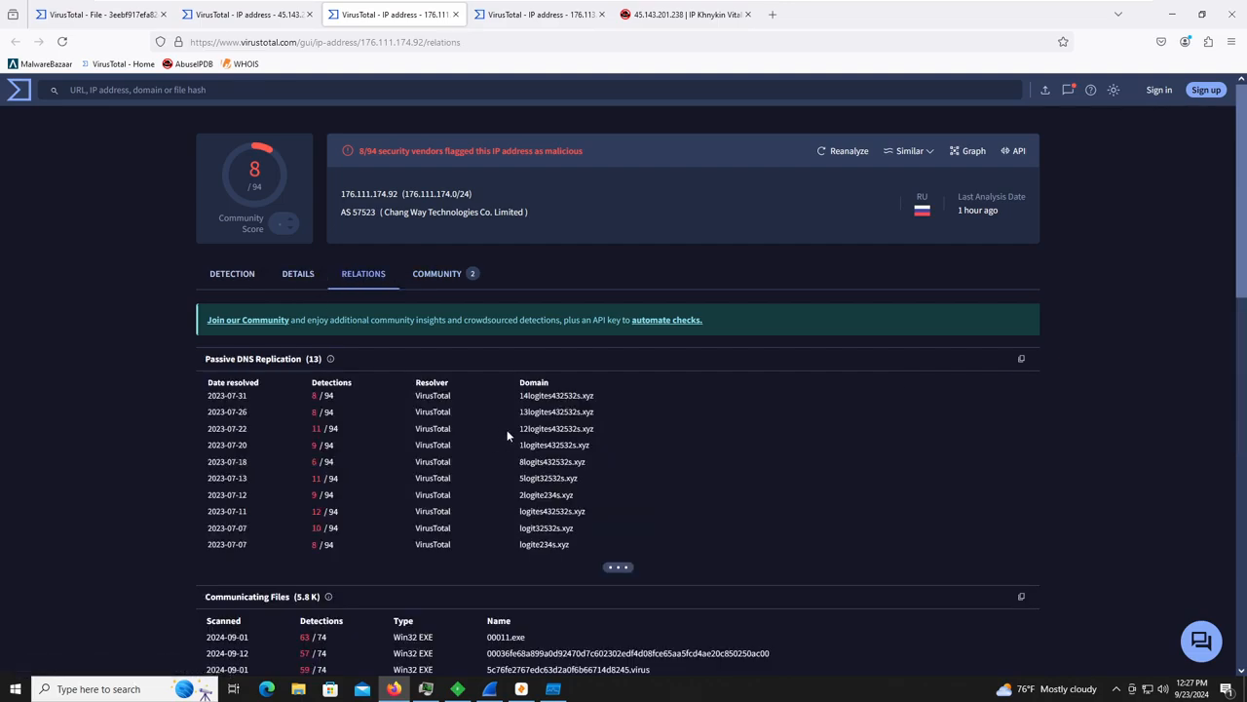
scroll(507, 435, down, 3)
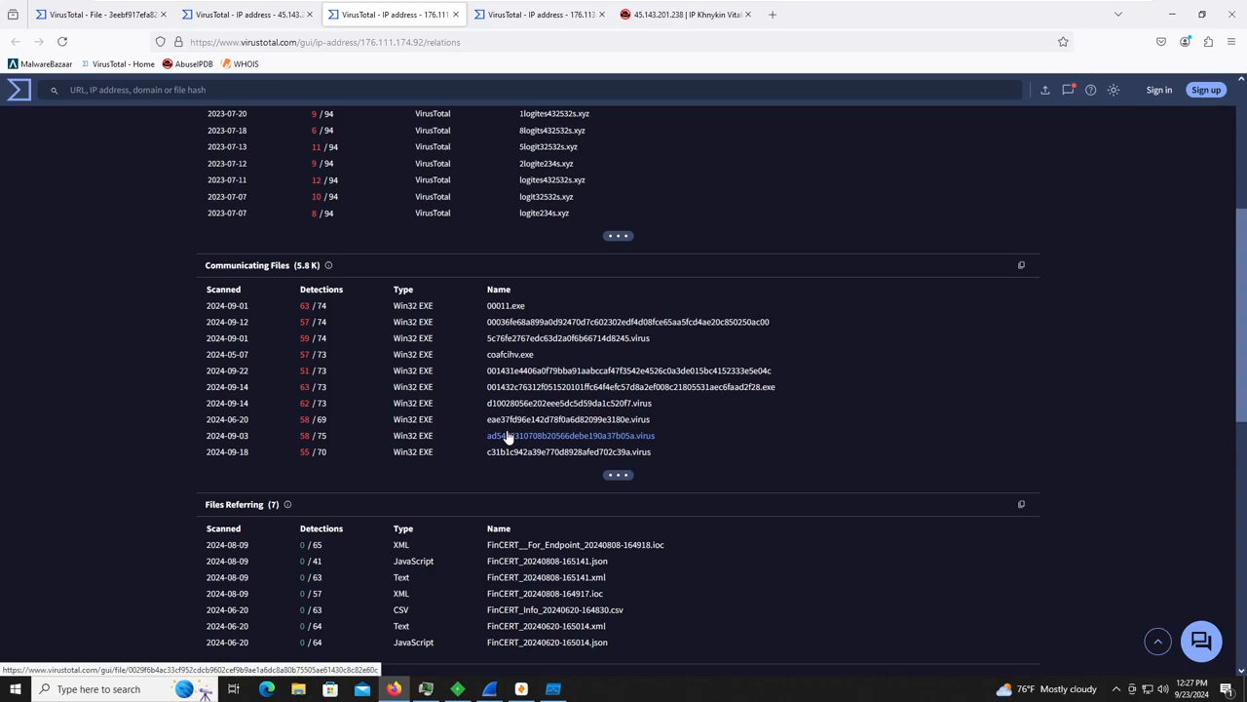
scroll(366, 387, up, 4)
click(298, 274)
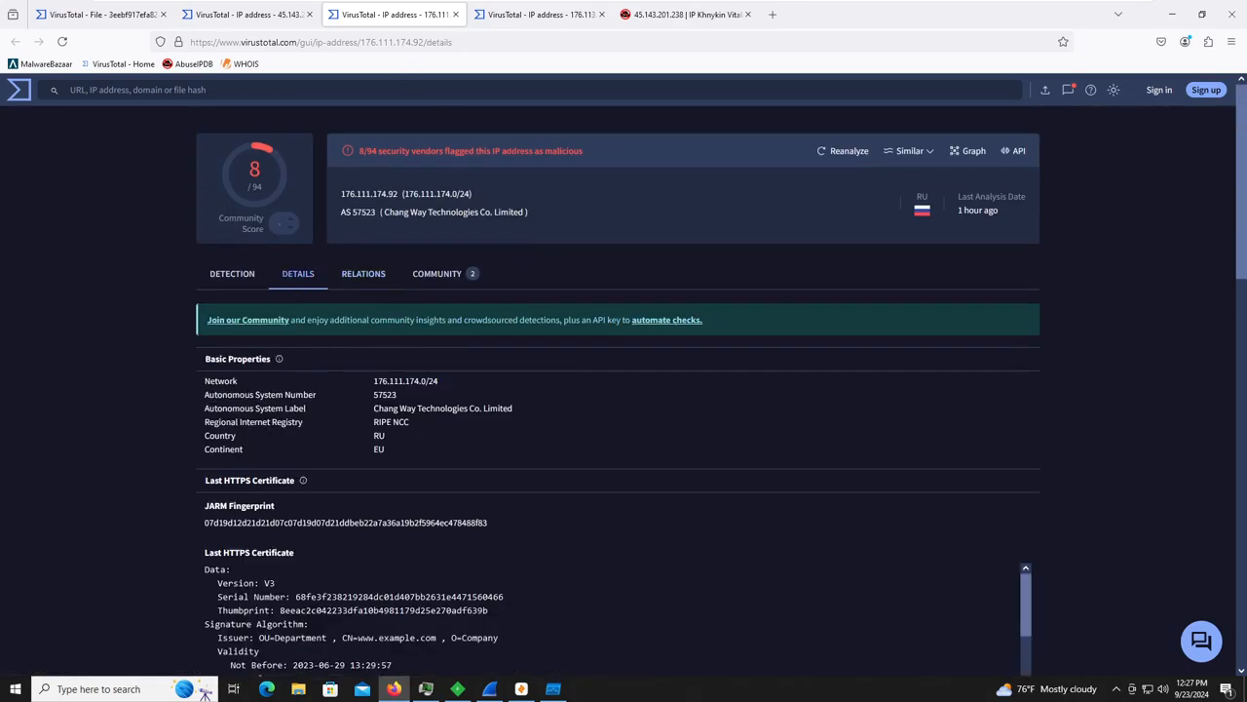
Copy the IP address 176.111.174.92 from its VirusTotal page address and check it on AbuseIPDB.
drag(360, 42, 429, 42)
key(ctrl+c)
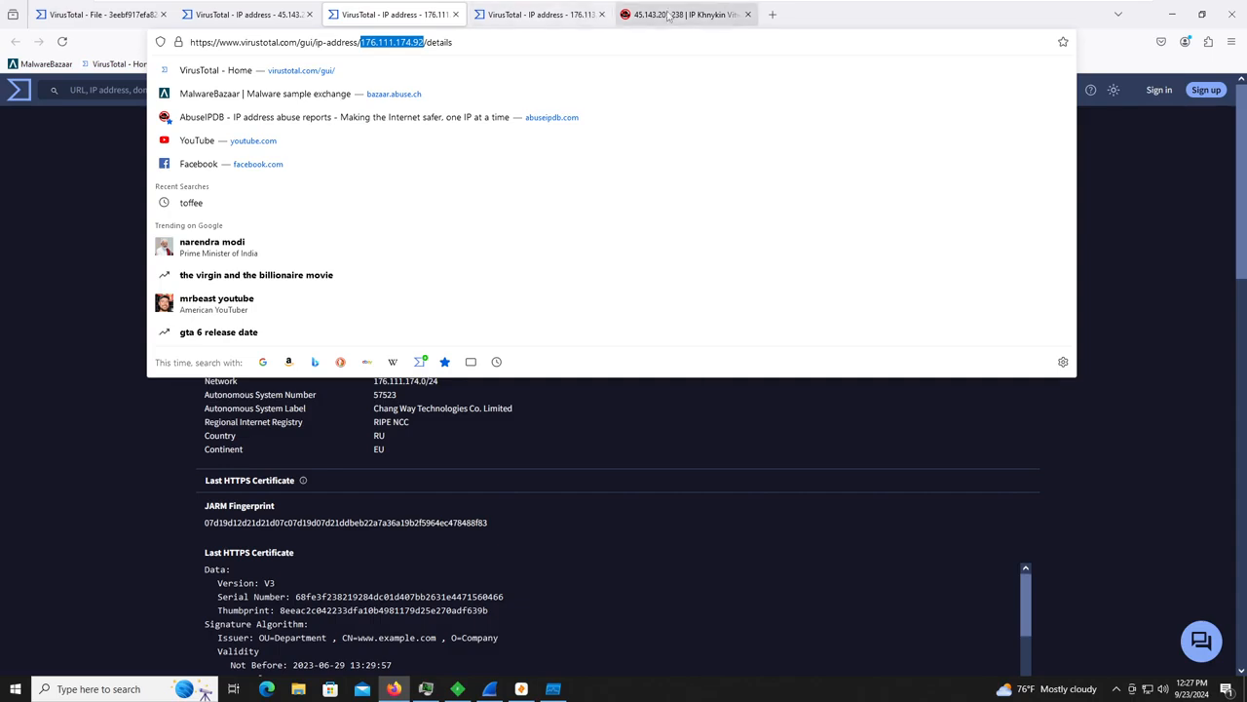
click(687, 15)
click(684, 253)
key(ctrl+v)
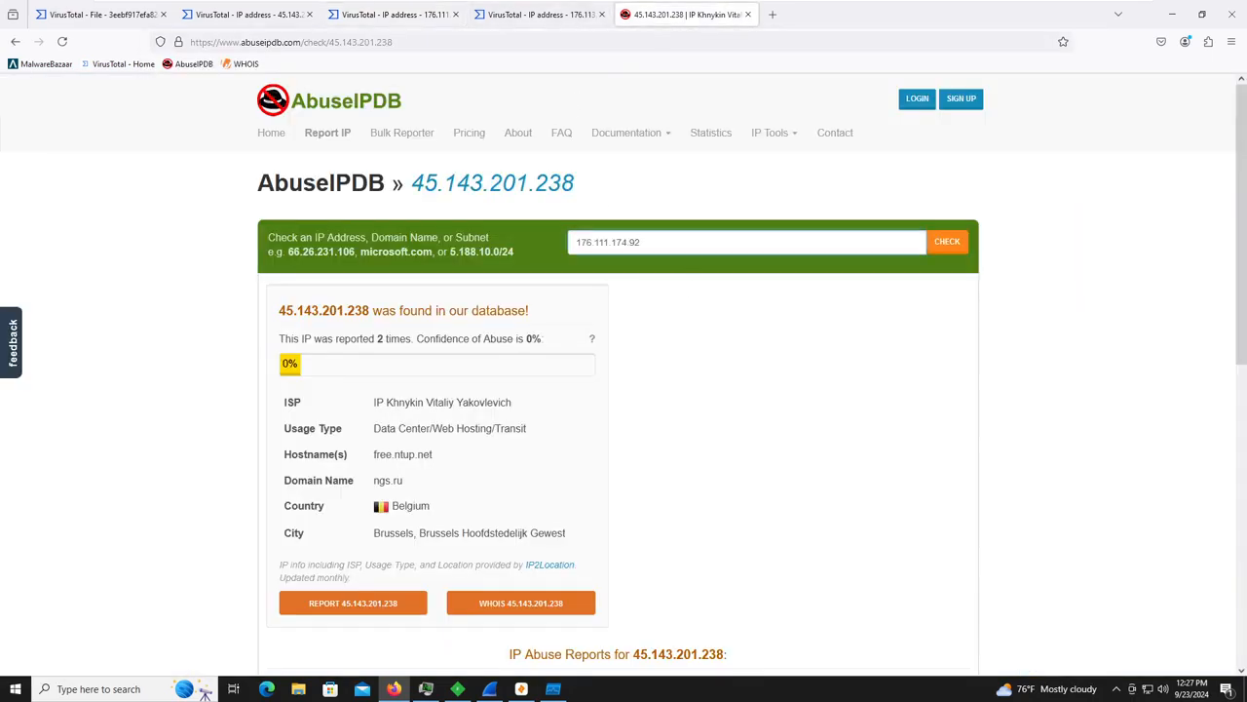
key(Return)
Read the AbuseIPDB abuse reports for 176.111.174.92 and return to that address's VirusTotal report.
scroll(632, 298, down, 3)
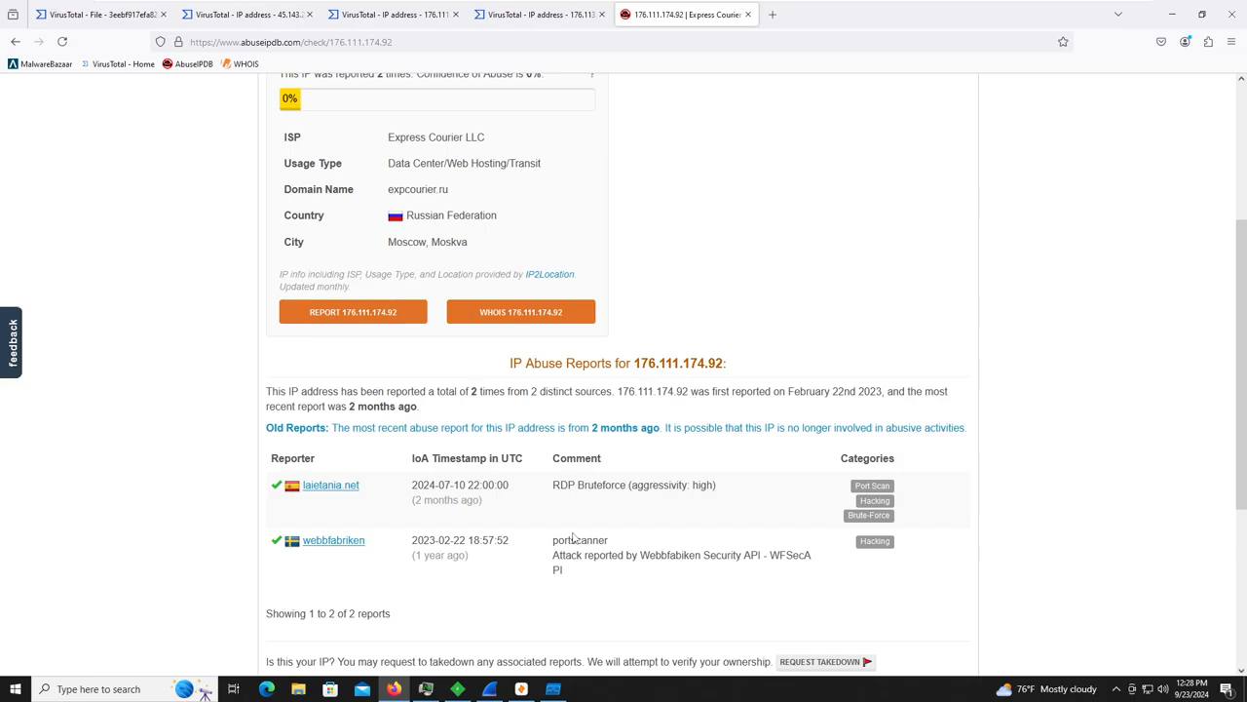
scroll(584, 534, up, 3)
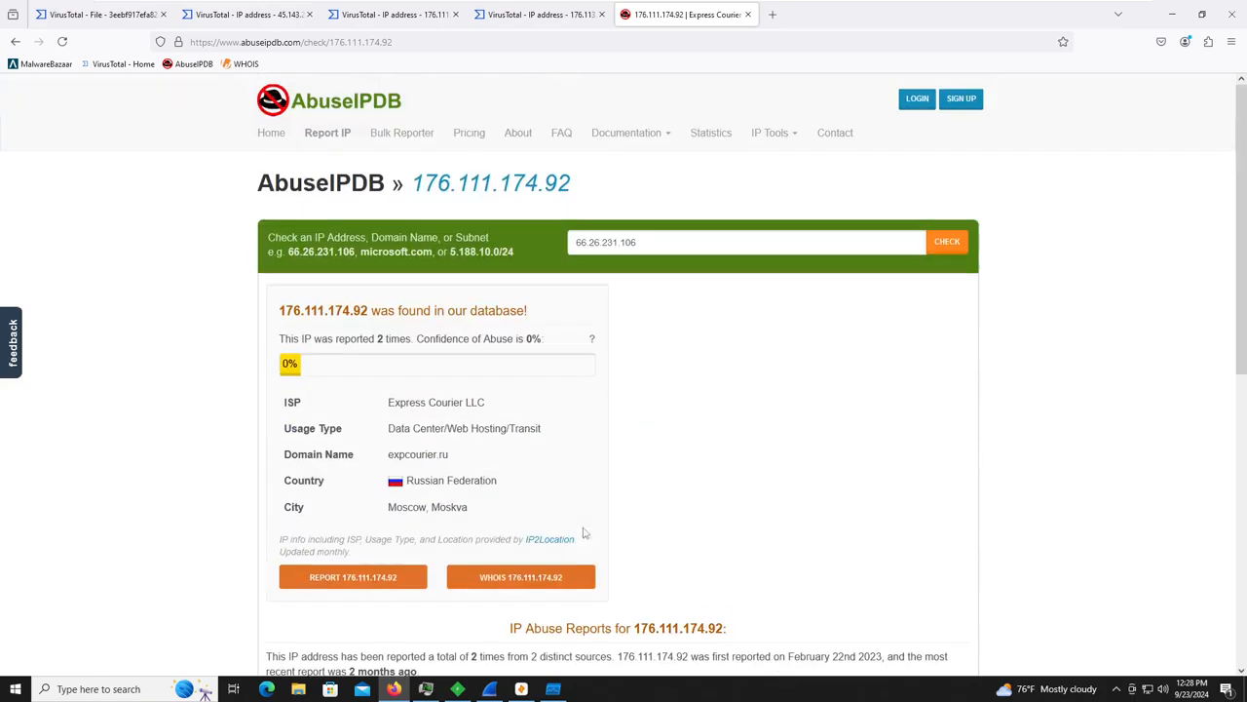
click(336, 14)
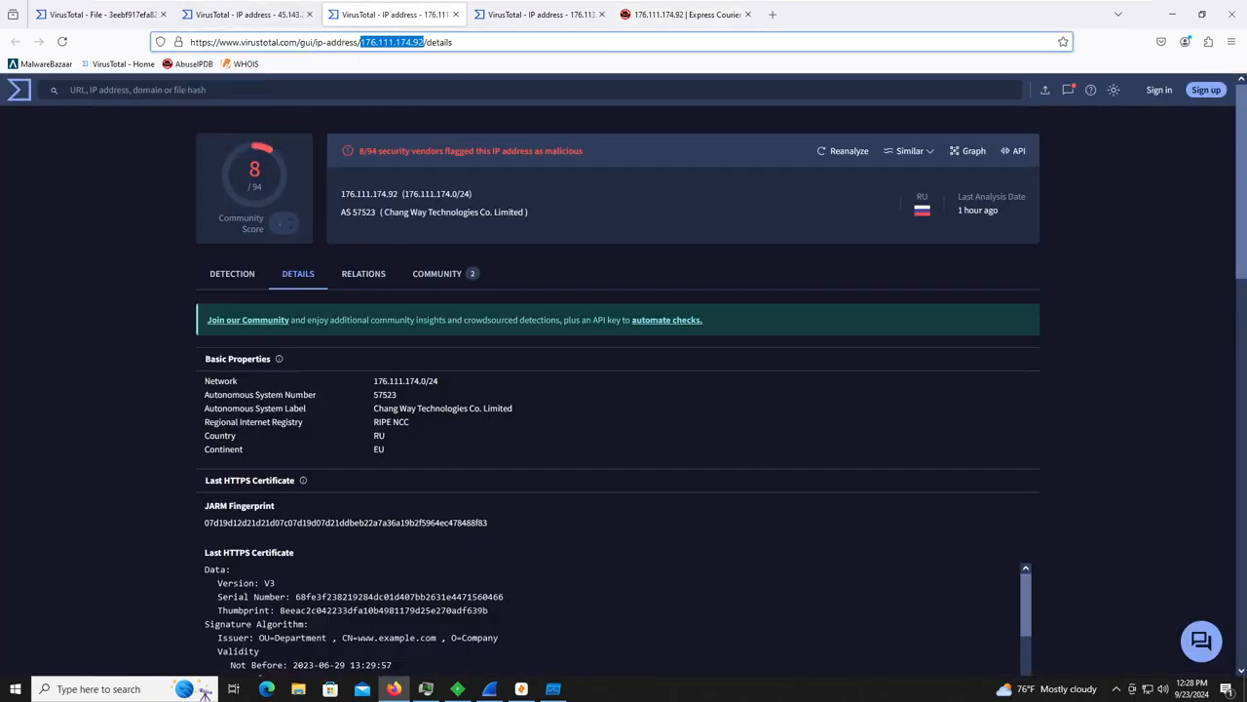
Examine the detections, community comments and relations in the VirusTotal report for 176.113.115.84.
click(527, 14)
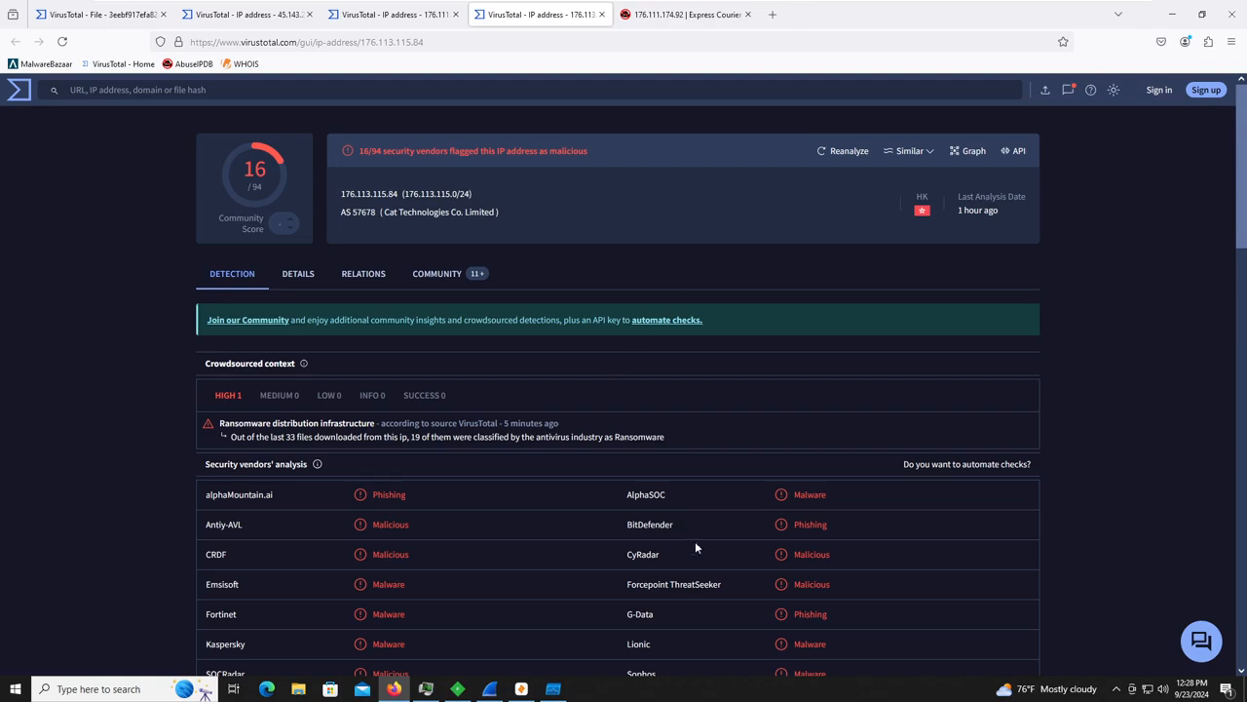
scroll(695, 546, down, 3)
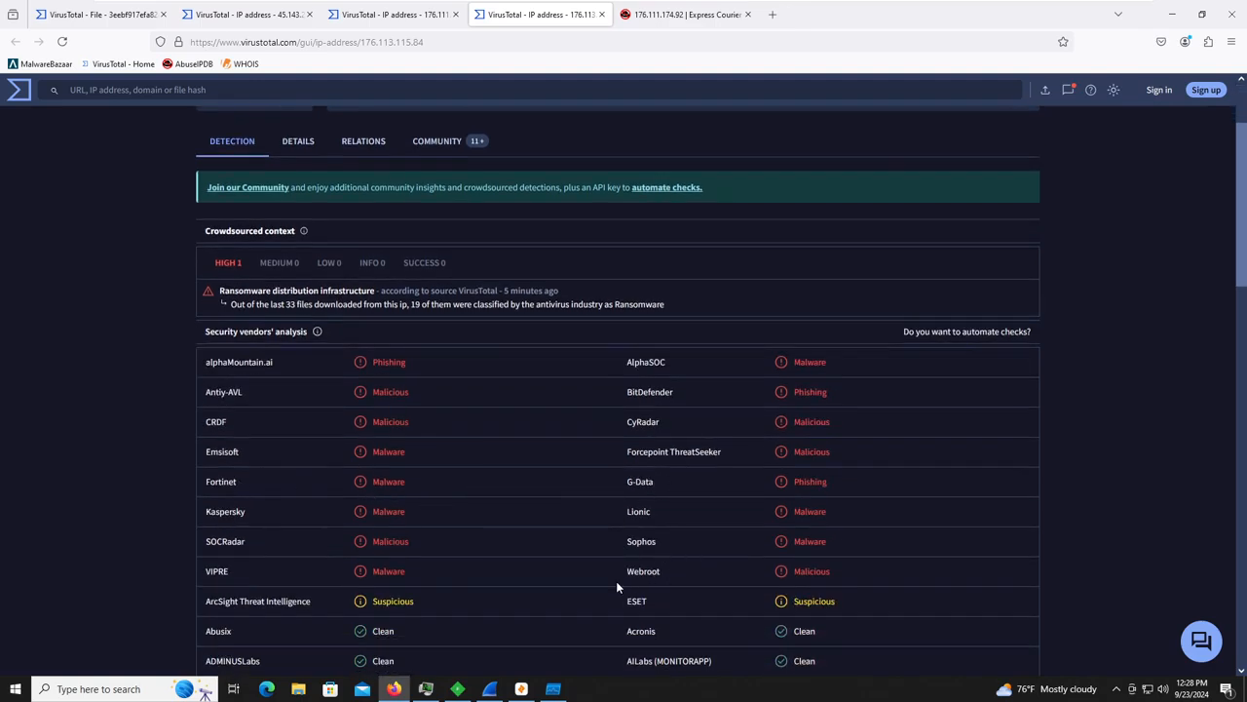
scroll(419, 477, down, 1)
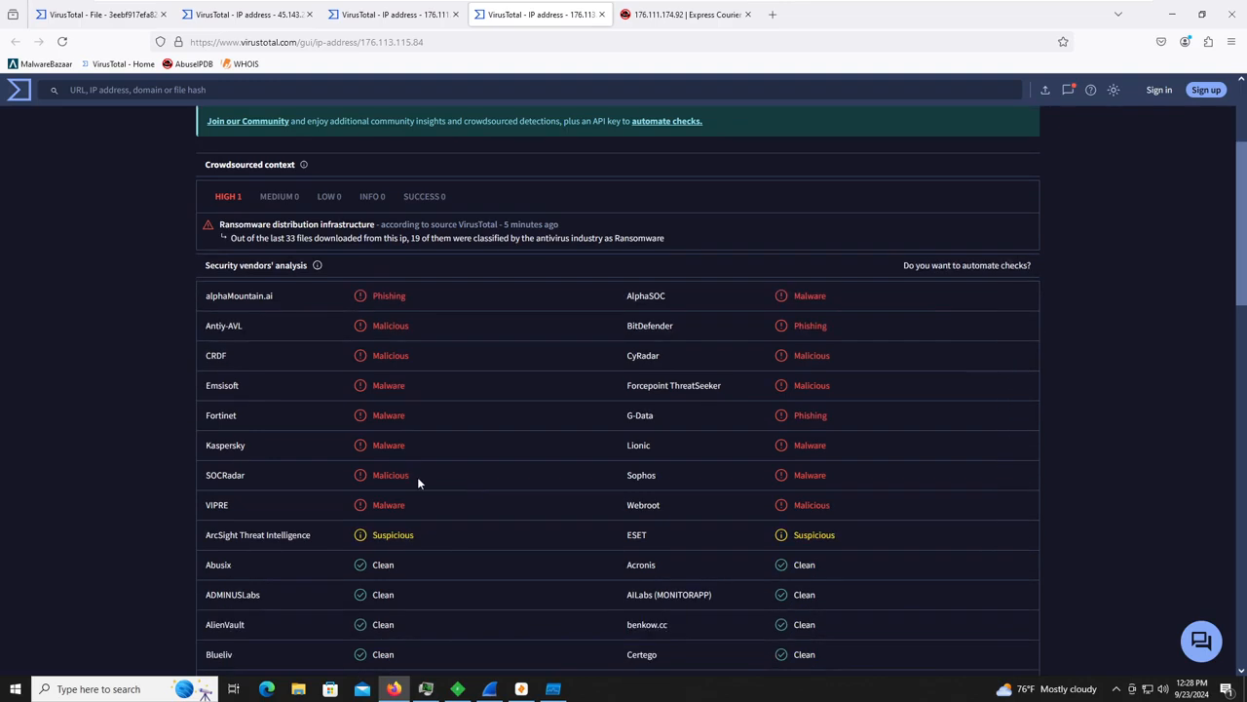
scroll(419, 473, up, 3)
click(437, 272)
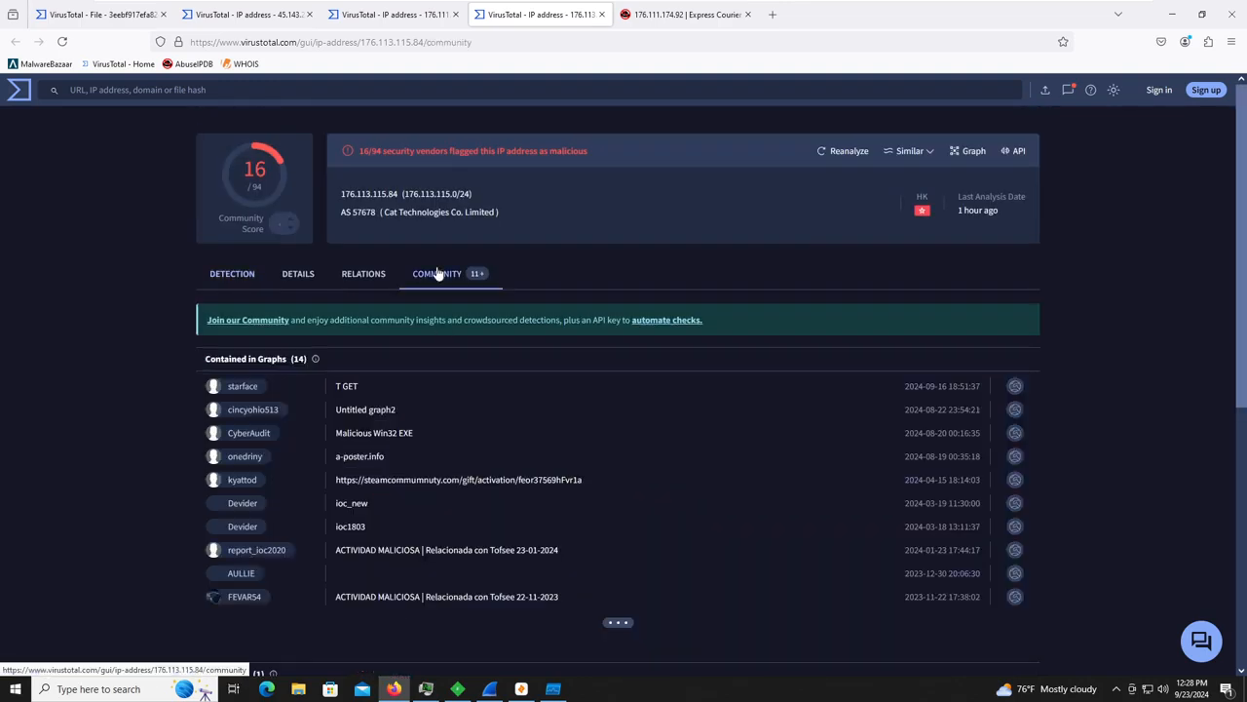
scroll(446, 419, down, 3)
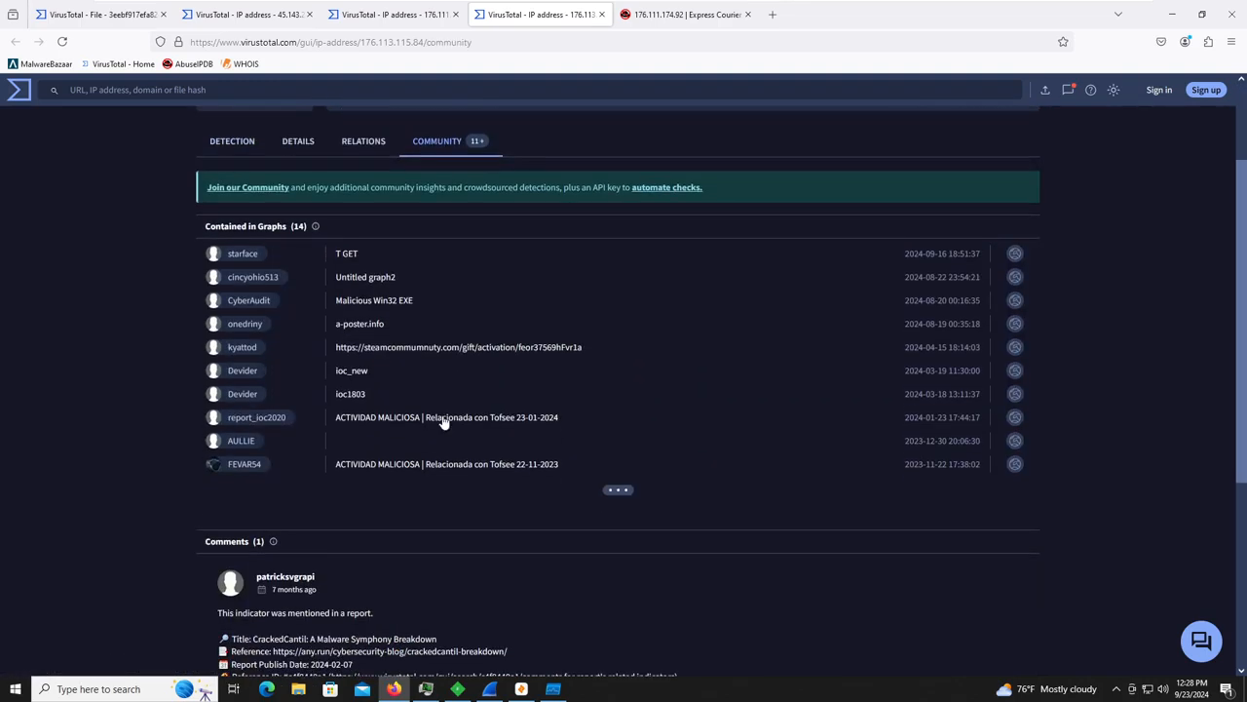
scroll(441, 429, down, 3)
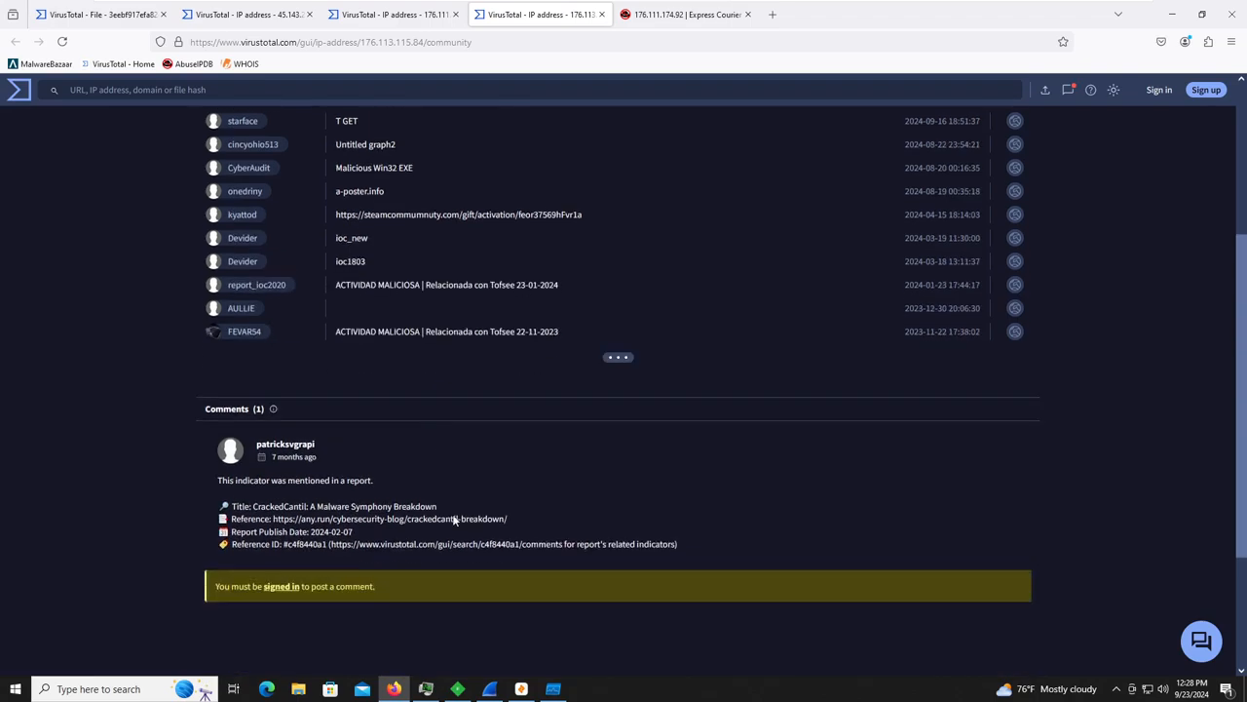
scroll(463, 409, up, 6)
click(370, 274)
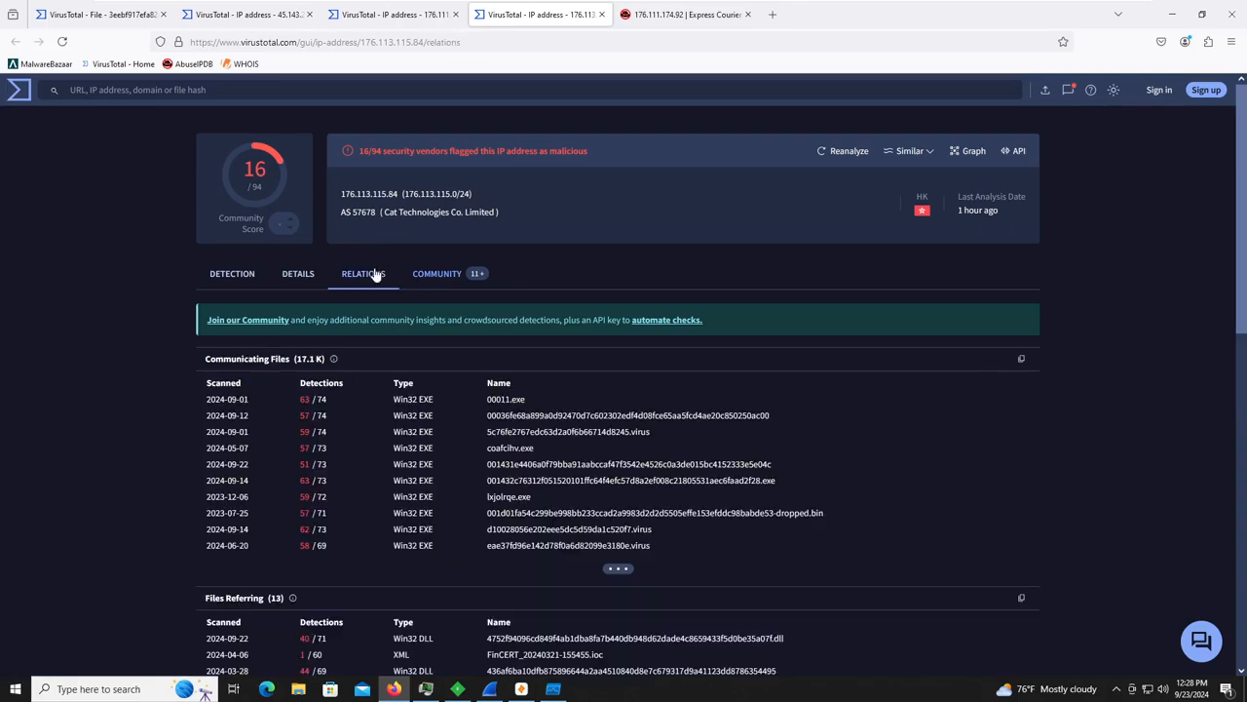
Copy the IP address 176.113.115.84 from its VirusTotal report and check it on AbuseIPDB.
drag(395, 194, 340, 194)
key(ctrl+c)
click(653, 18)
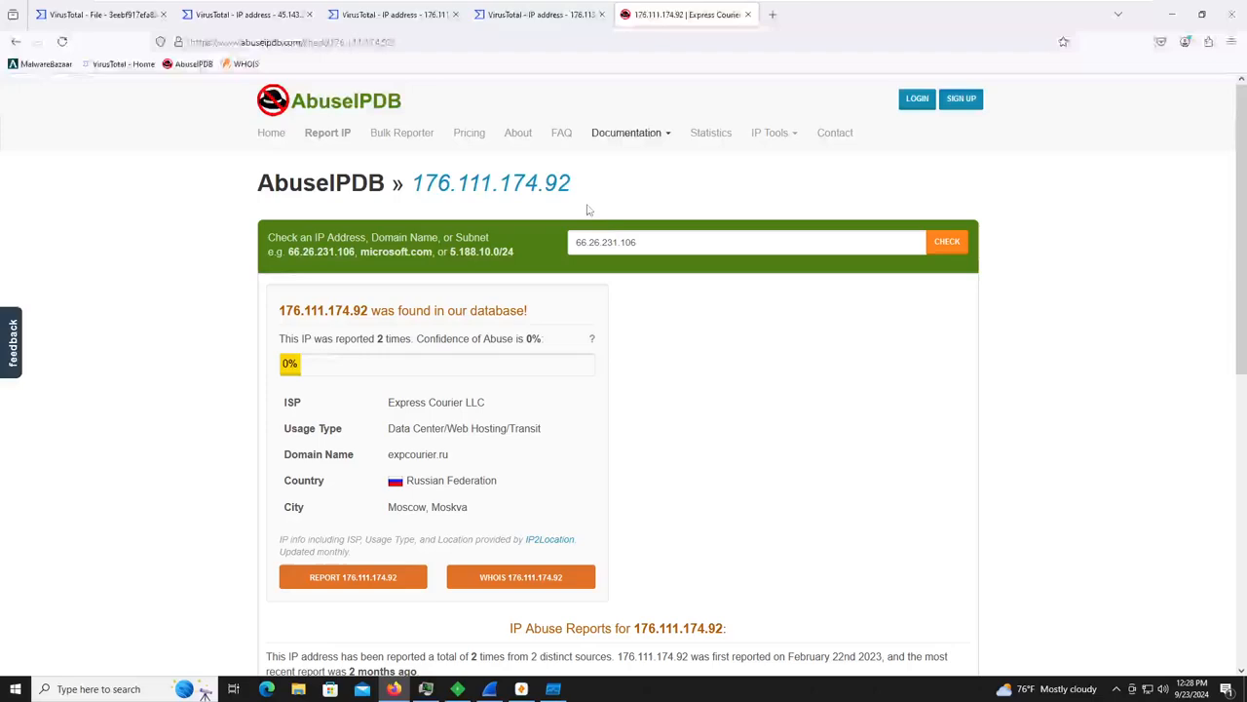
click(667, 240)
key(ctrl+v)
key(Return)
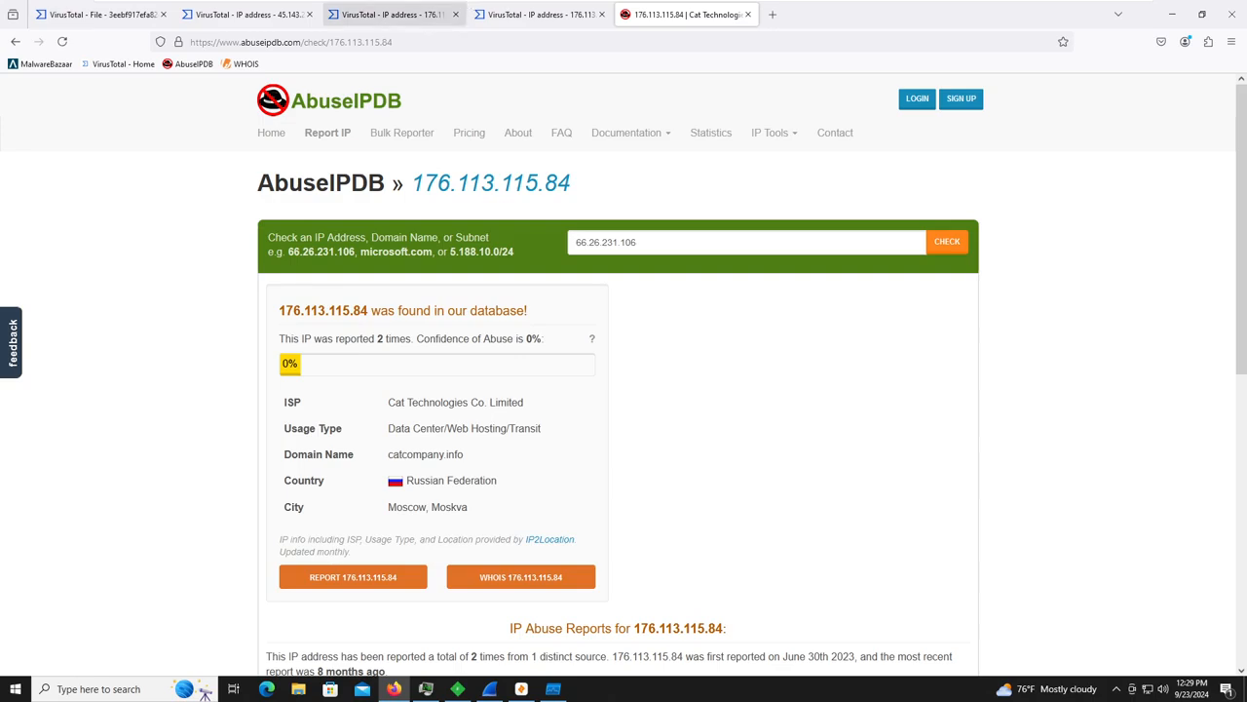
Read the AbuseIPDB abuse reports for 176.113.115.84 and expand the full comments of the 2024 and 2023 reports.
click(502, 22)
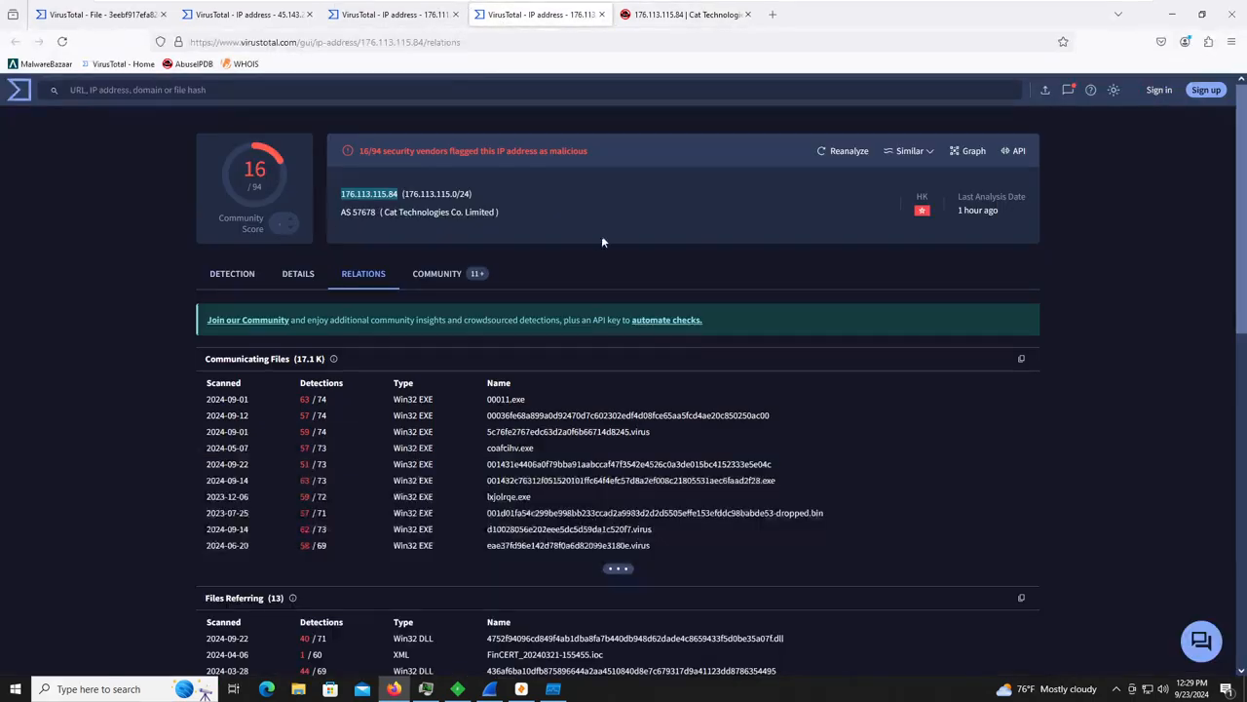
click(697, 18)
scroll(634, 468, down, 3)
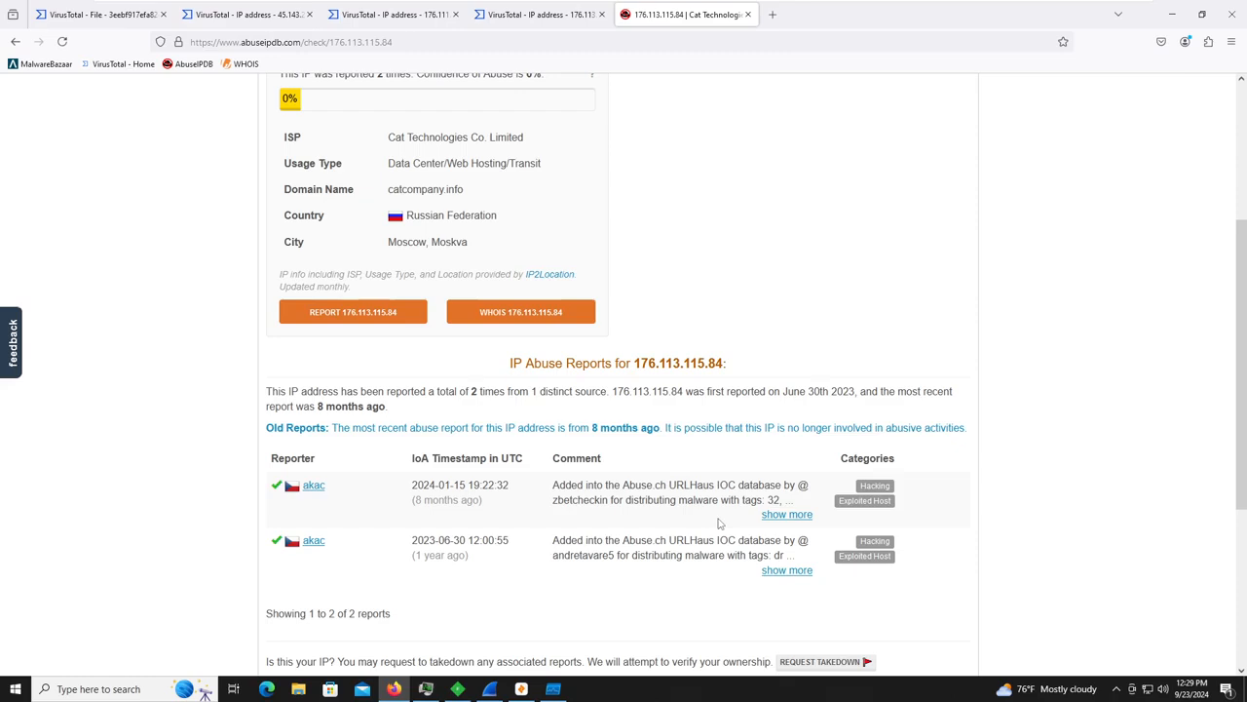
click(798, 517)
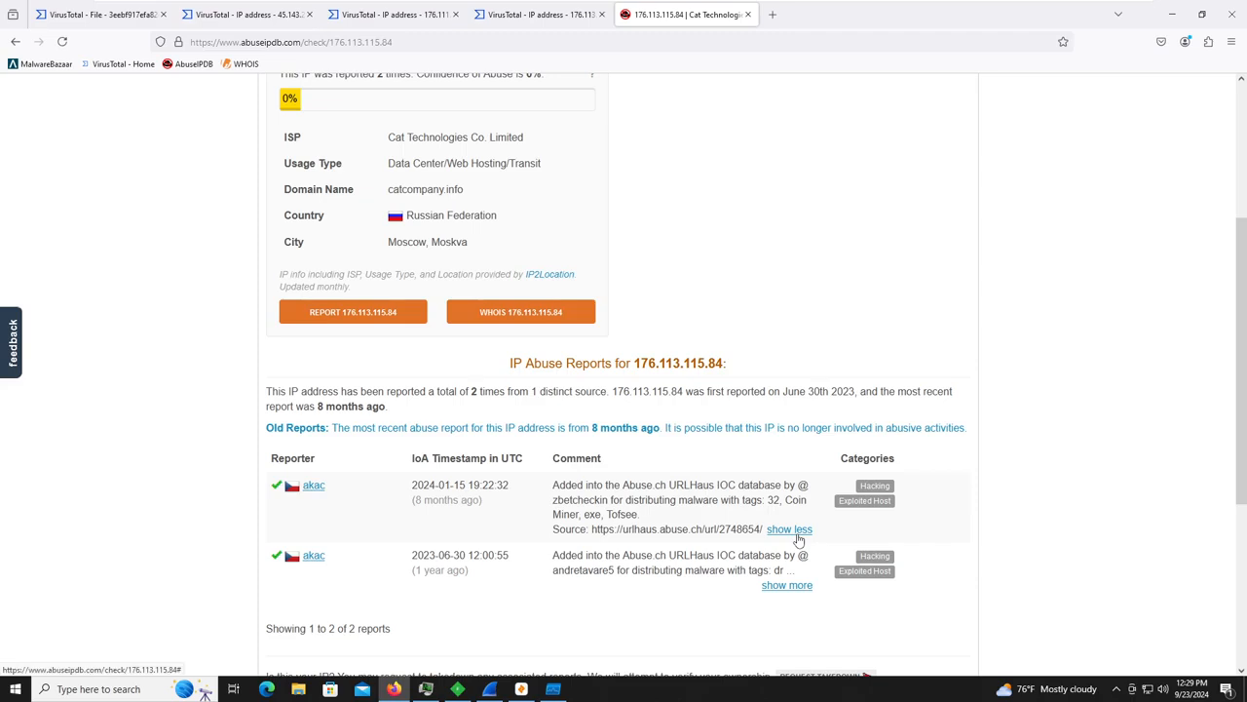
click(807, 586)
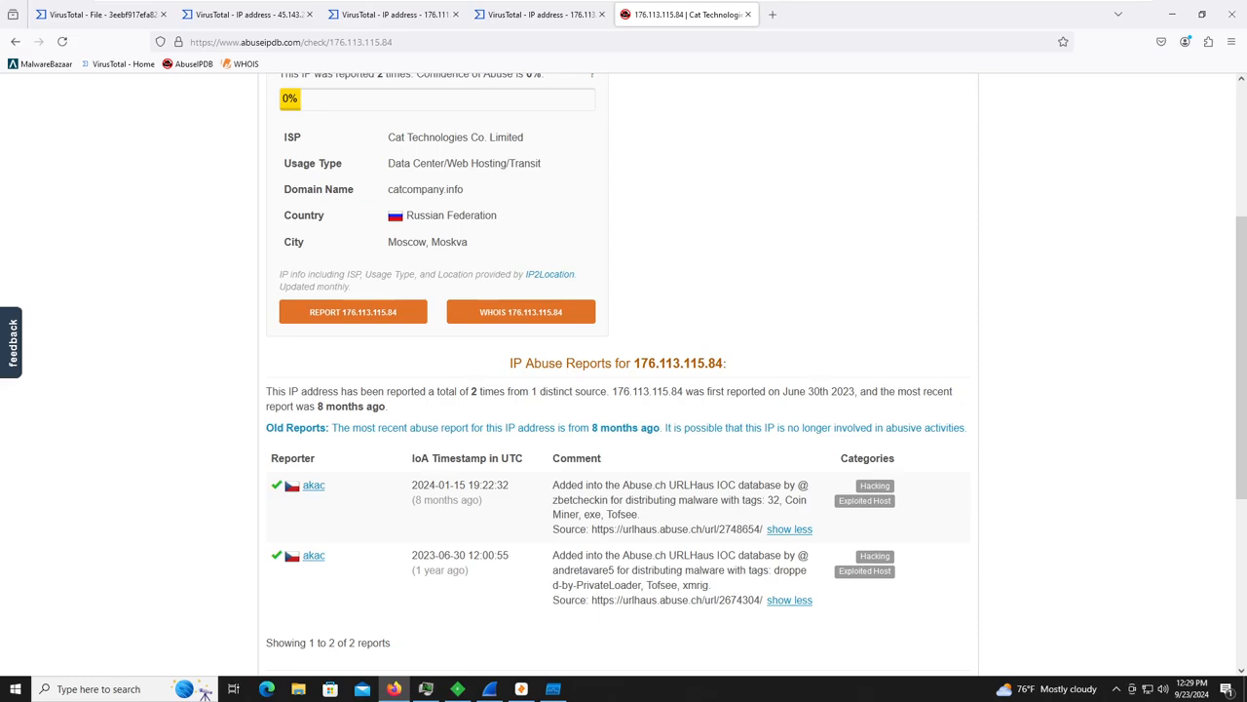
scroll(743, 583, down, 1)
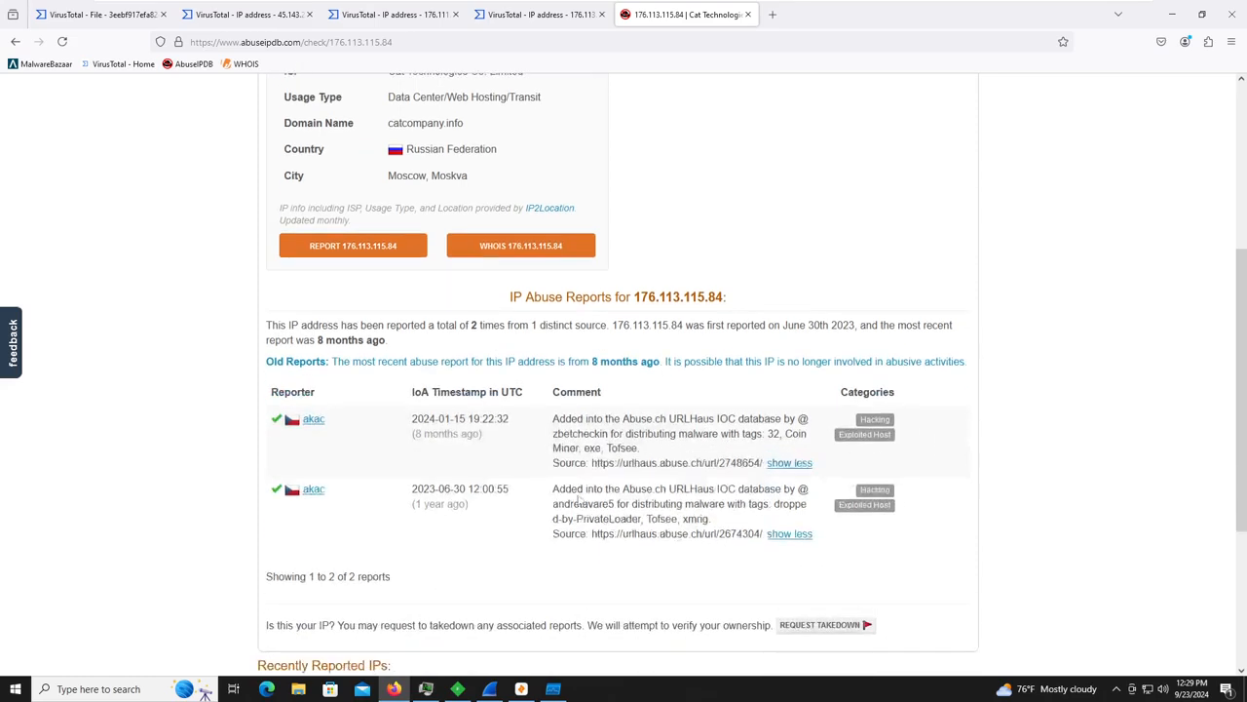
scroll(407, 482, up, 5)
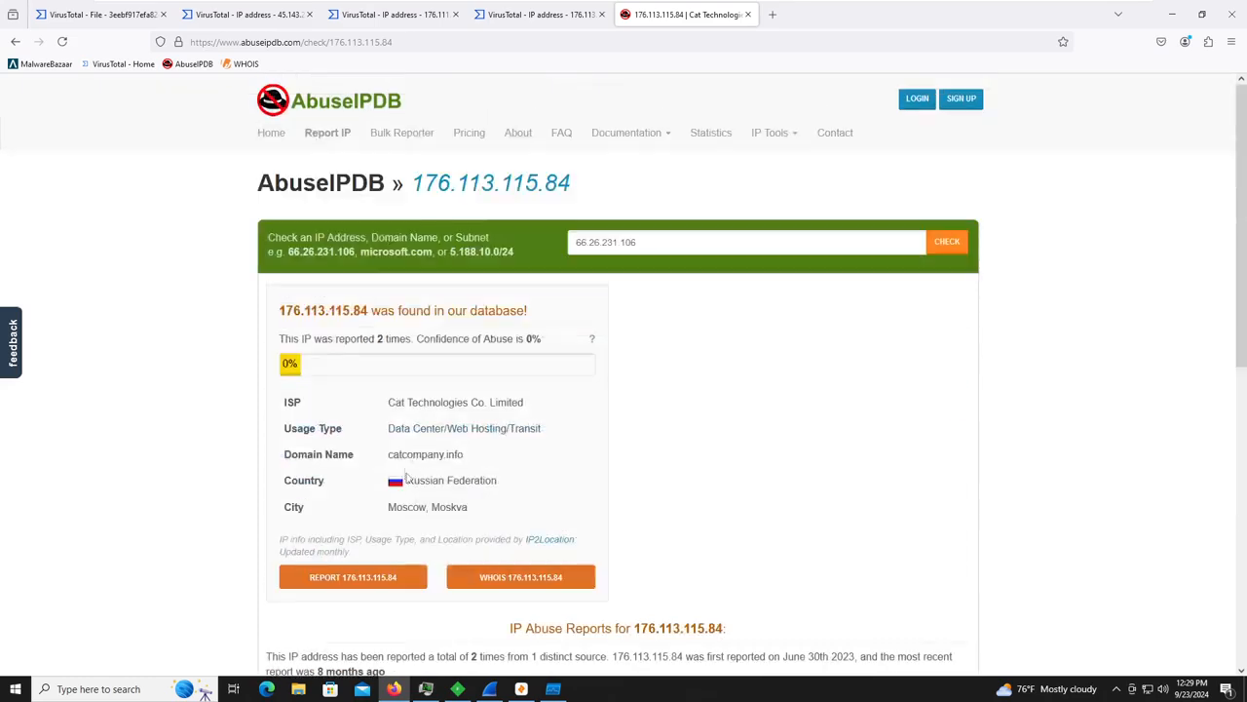
Close the three VirusTotal IP address pages and open the community comments for the executable's file report.
click(601, 14)
click(455, 14)
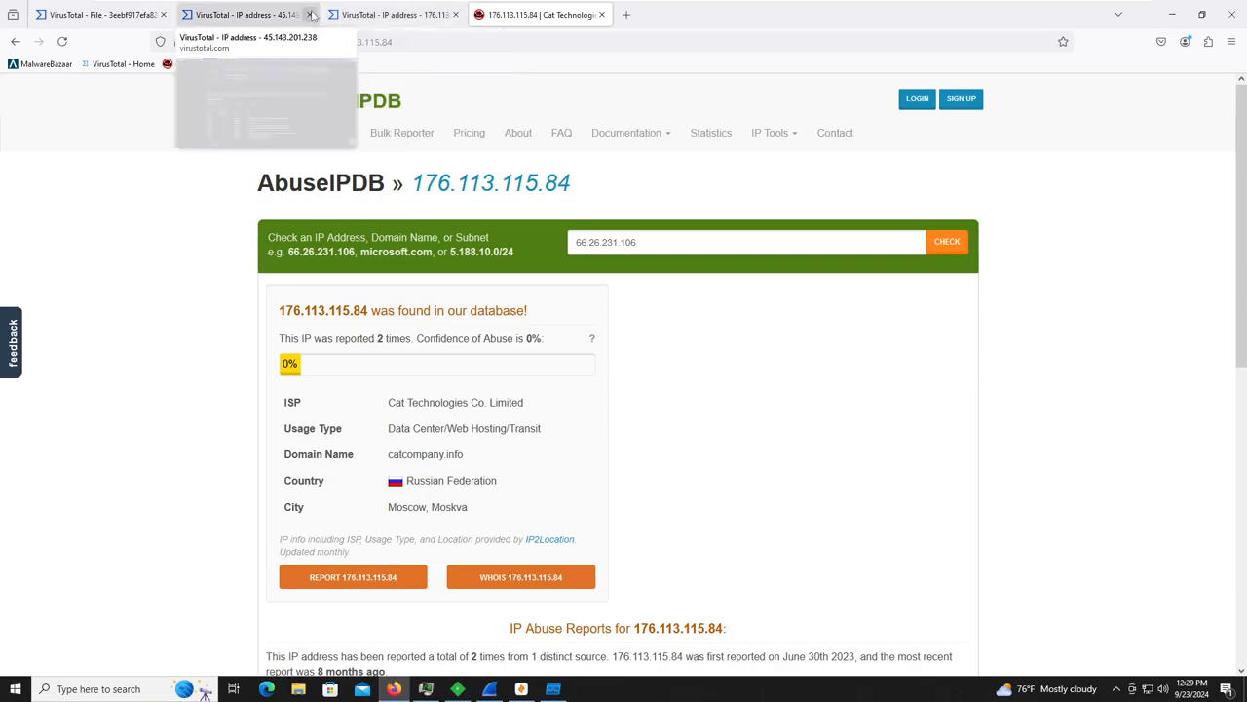
click(309, 14)
click(97, 14)
scroll(487, 351, up, 10)
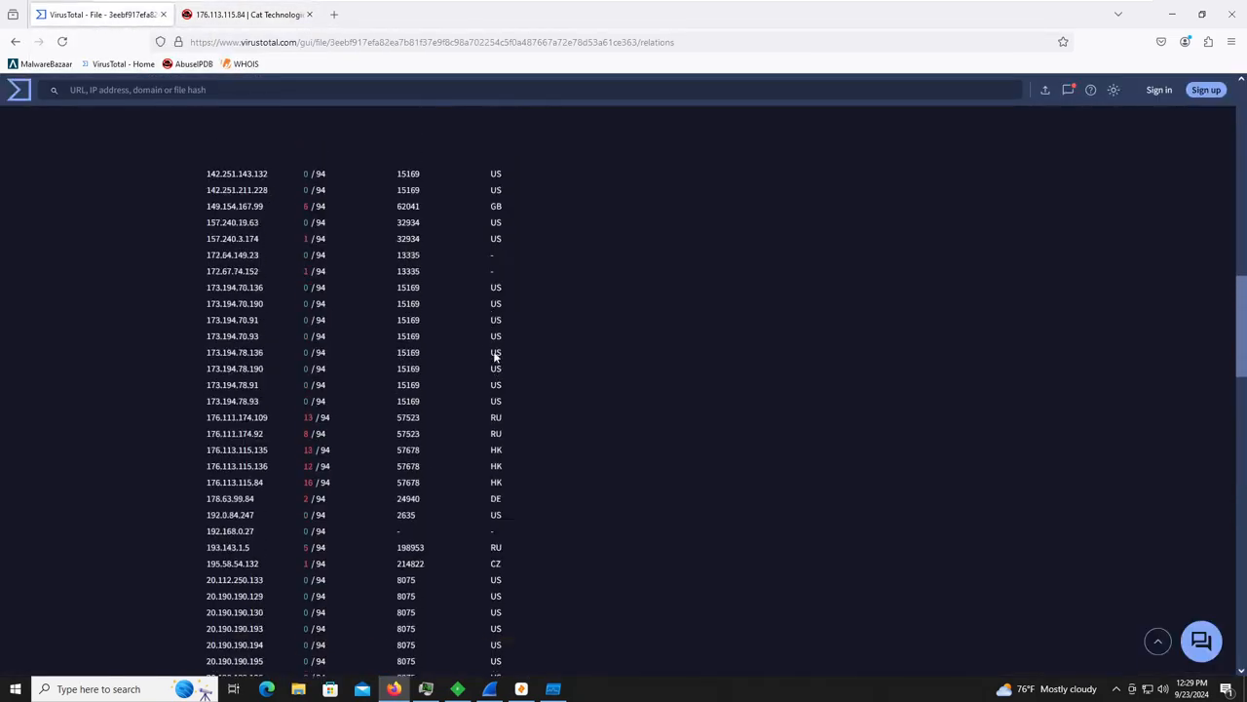
scroll(497, 359, up, 3)
click(484, 274)
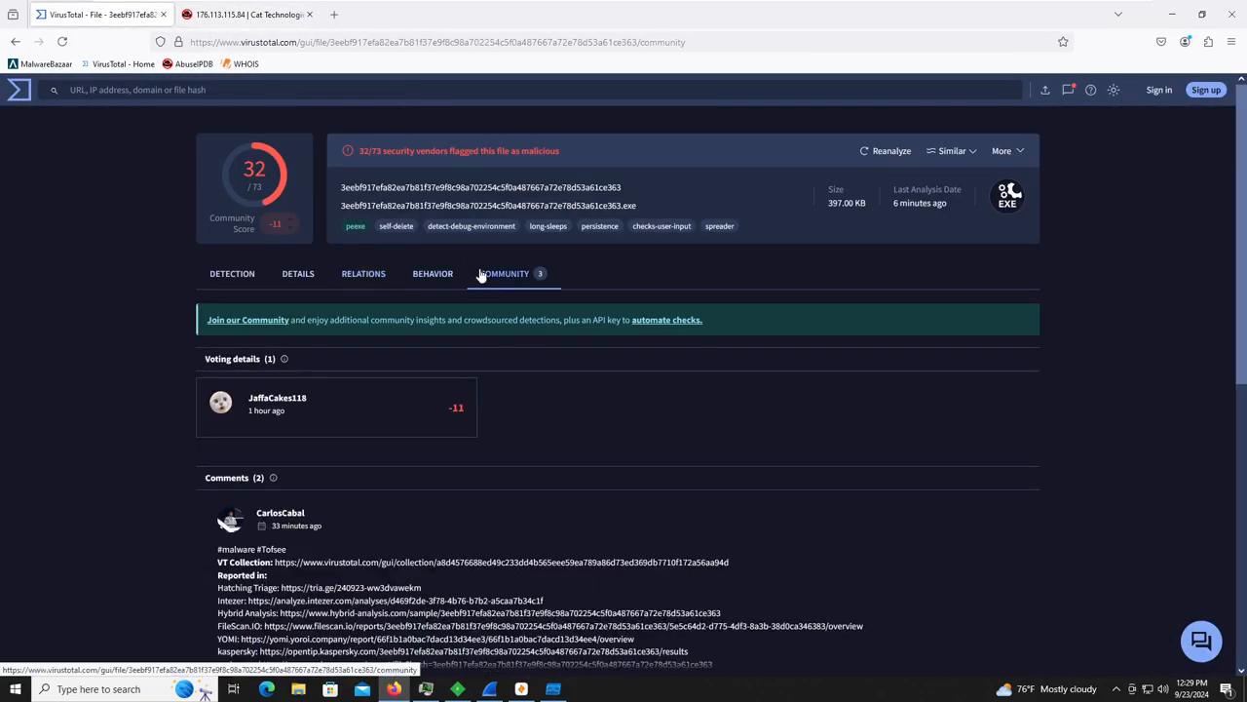
Switch from the browser to Zui and open a query session on the 1.pcapng pool.
click(1172, 14)
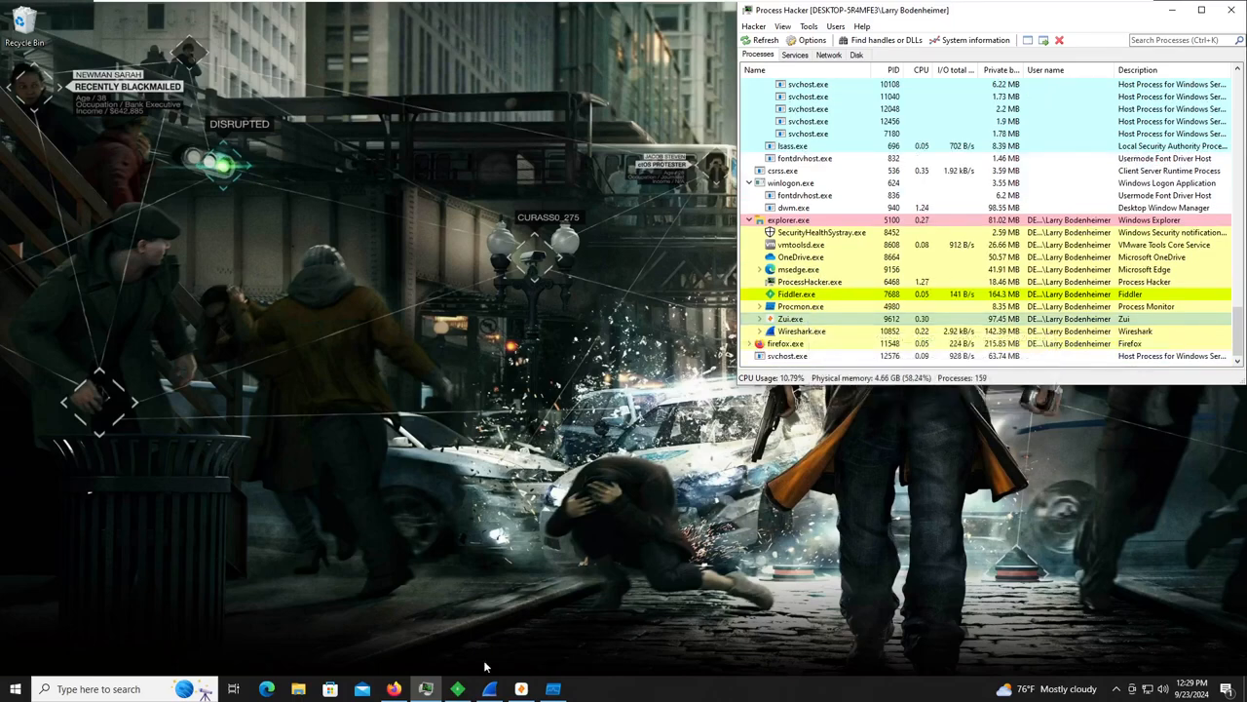
mouse_move(559, 693)
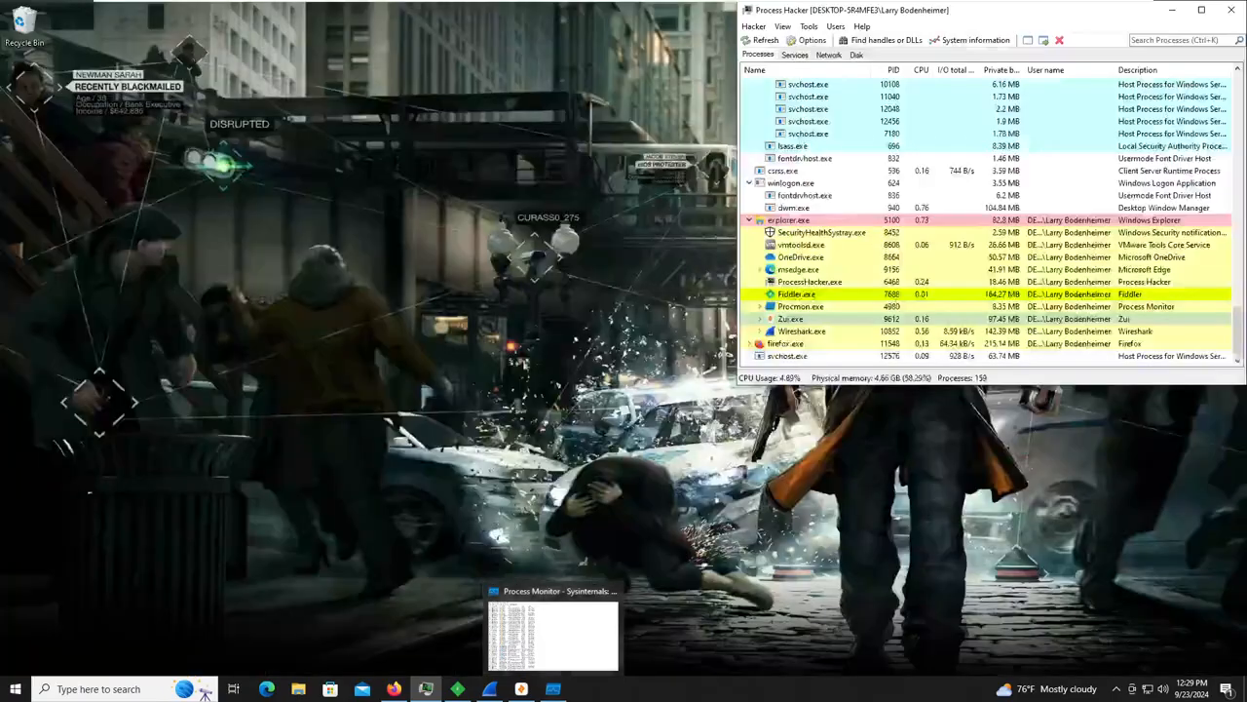
click(523, 688)
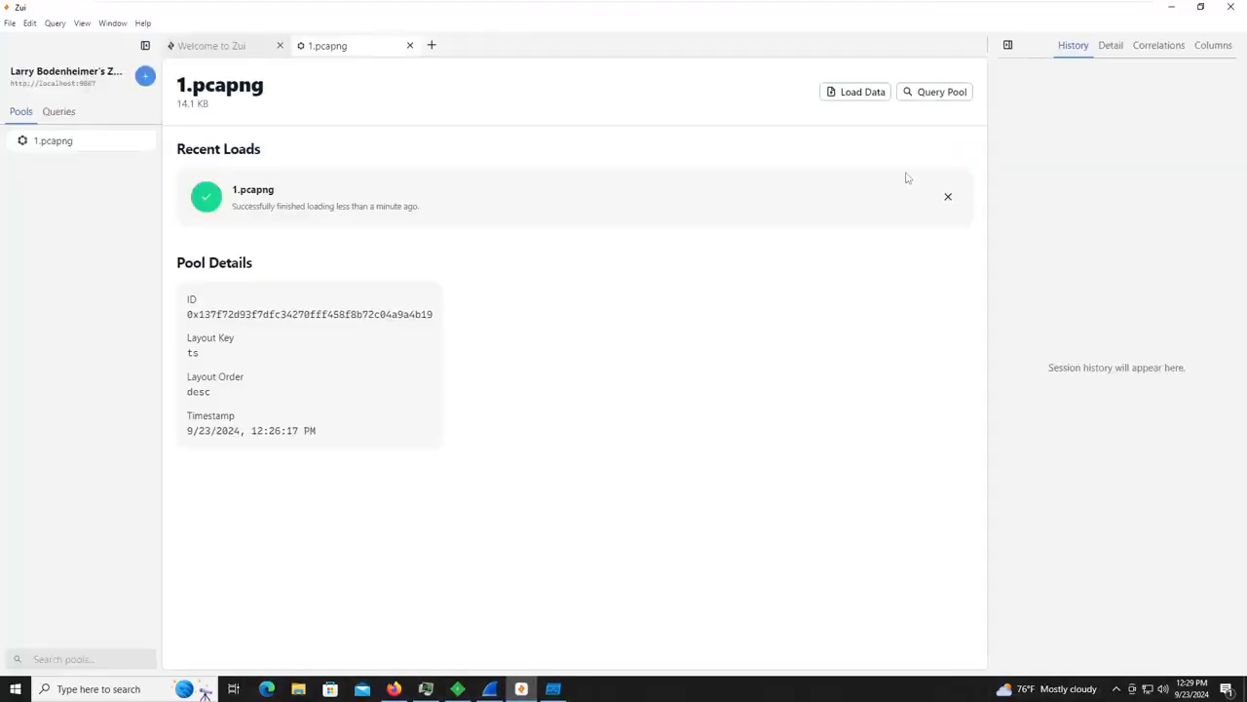
click(938, 95)
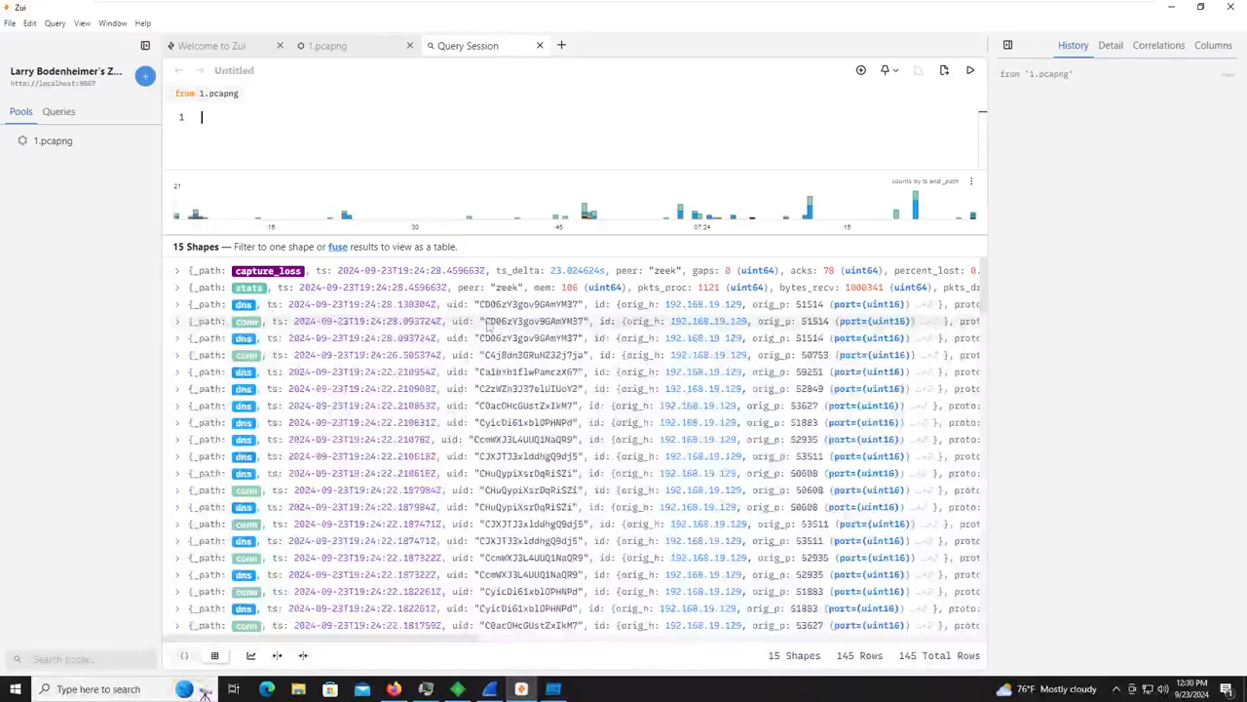
Look through the 1.pcapng records and inspect the full alert from source 62.122.184.58, collapsing it when done.
scroll(439, 342, down, 5)
scroll(385, 368, up, 5)
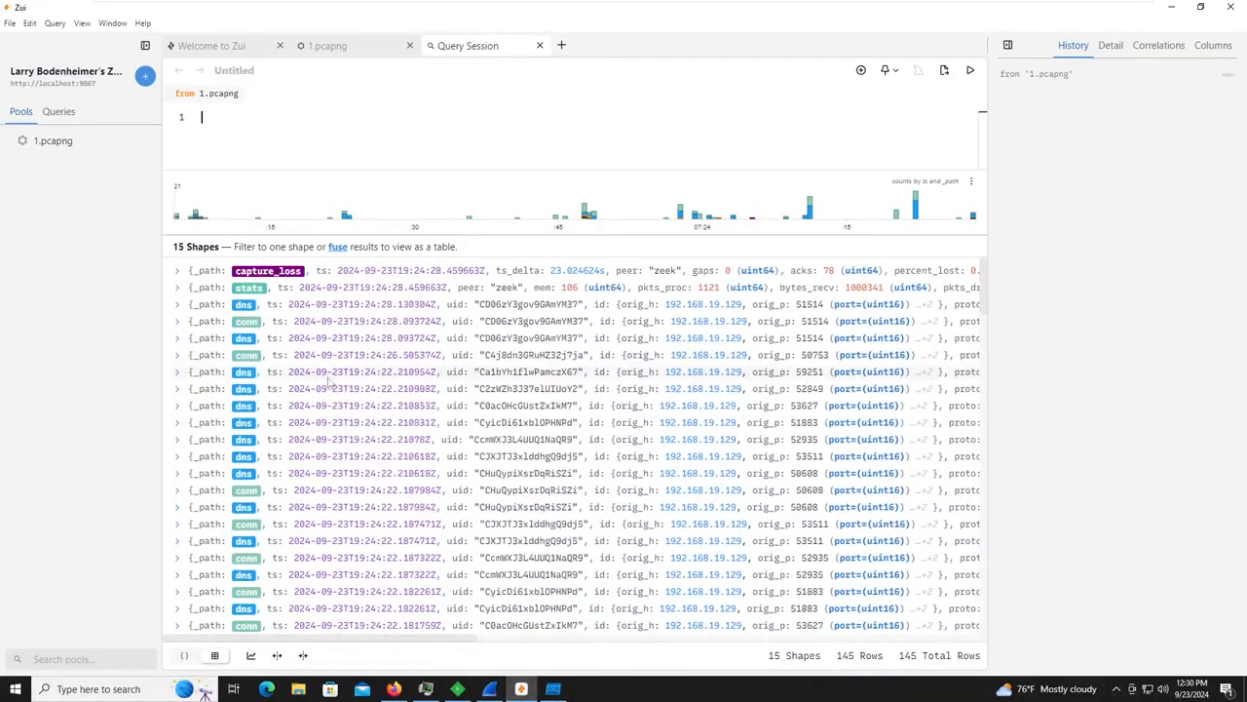
scroll(331, 380, down, 3)
scroll(329, 384, down, 10)
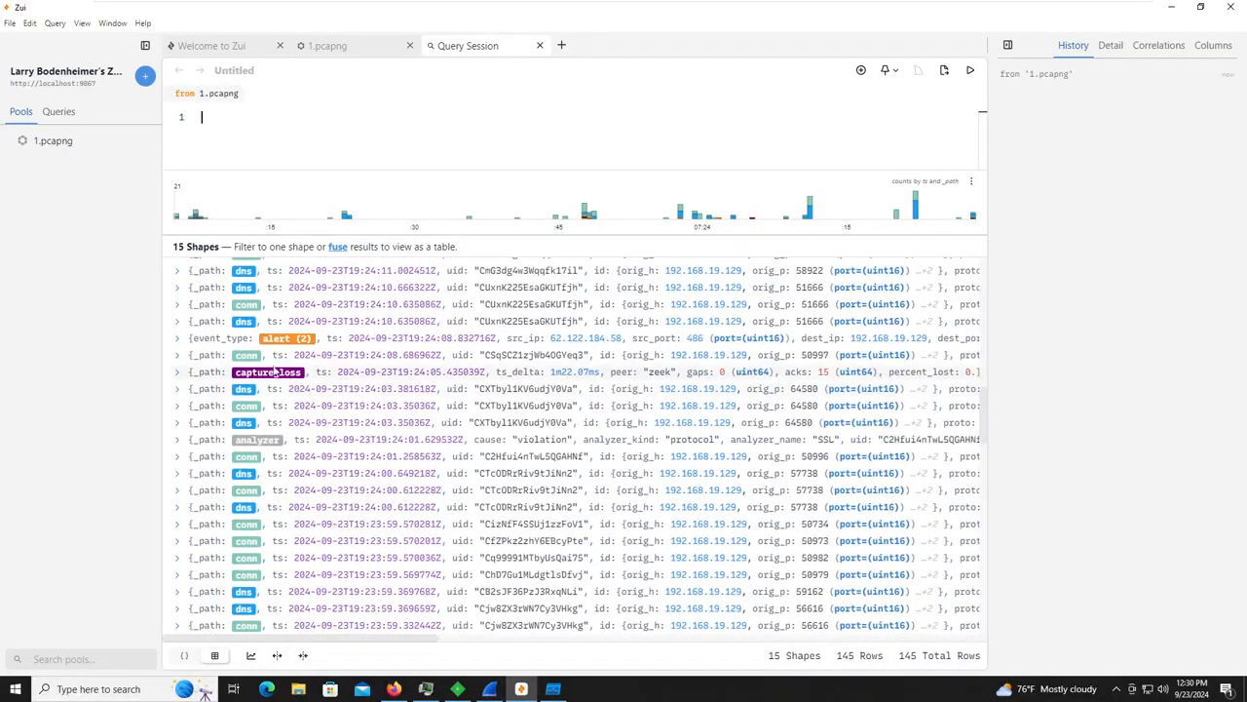
click(177, 339)
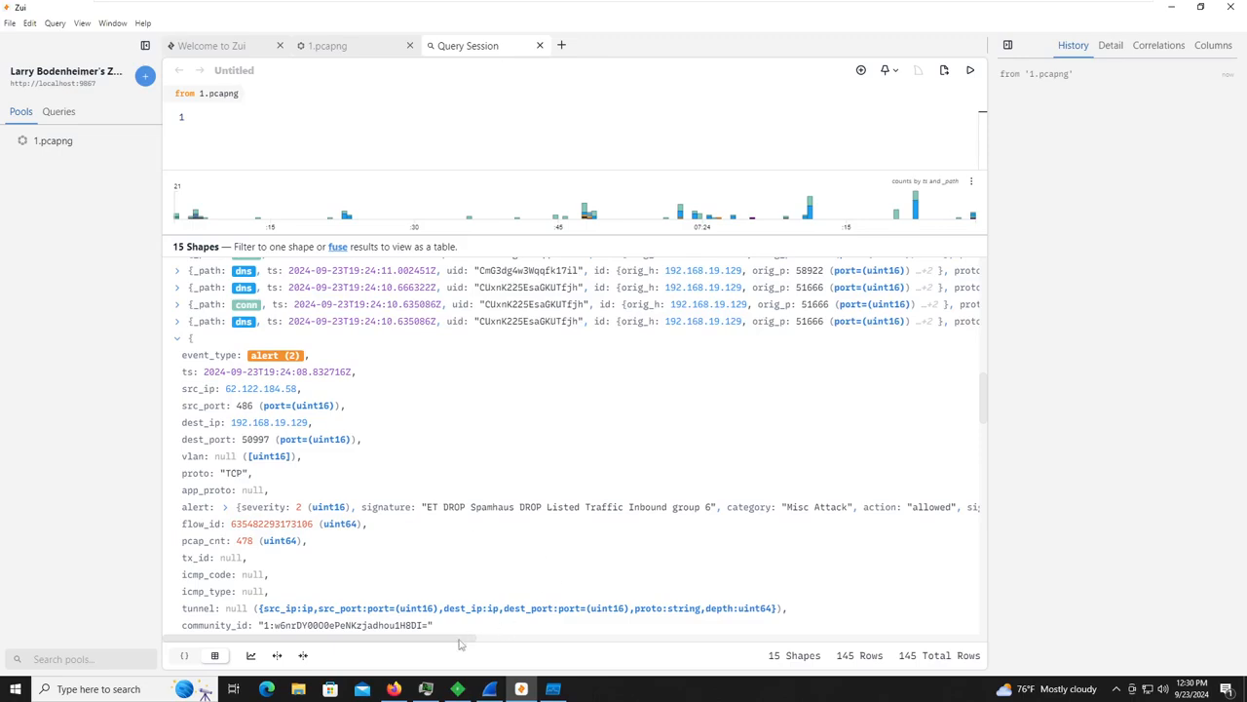
drag(462, 643, 406, 658)
click(178, 337)
Go through the earliest capture records and inspect the alert from source 176.113.115.136, collapsing it when done.
scroll(237, 475, down, 5)
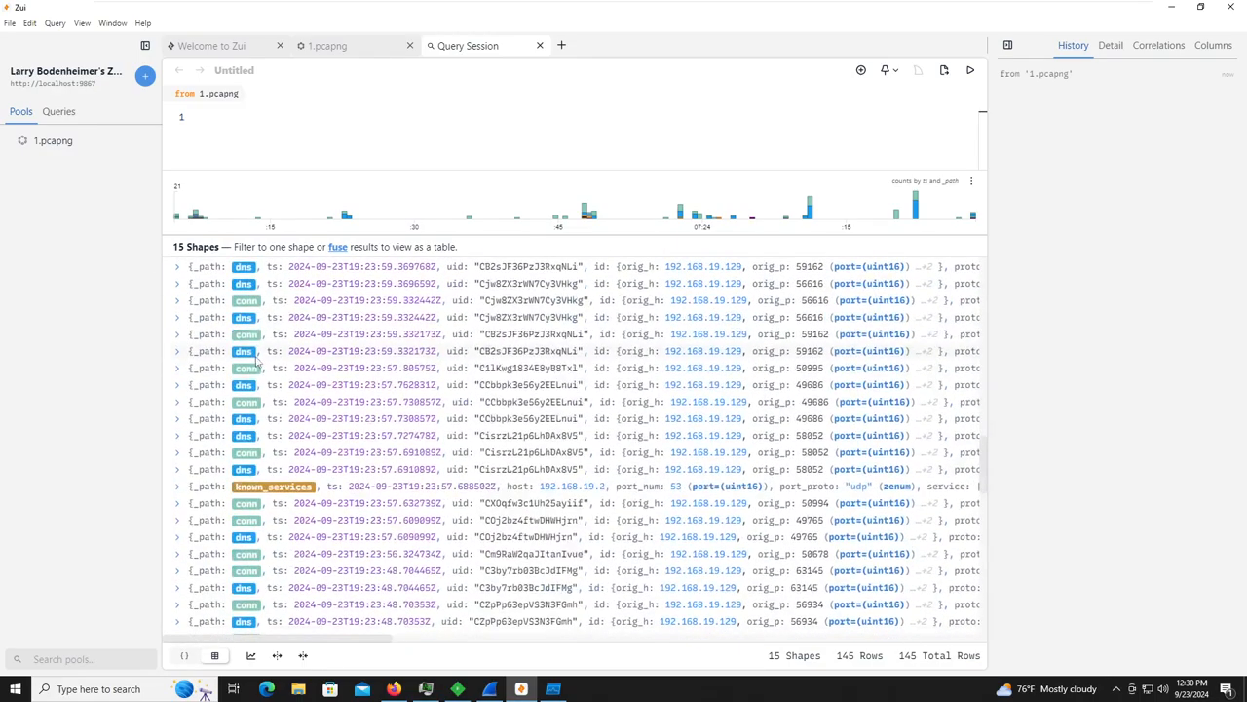
scroll(237, 475, down, 5)
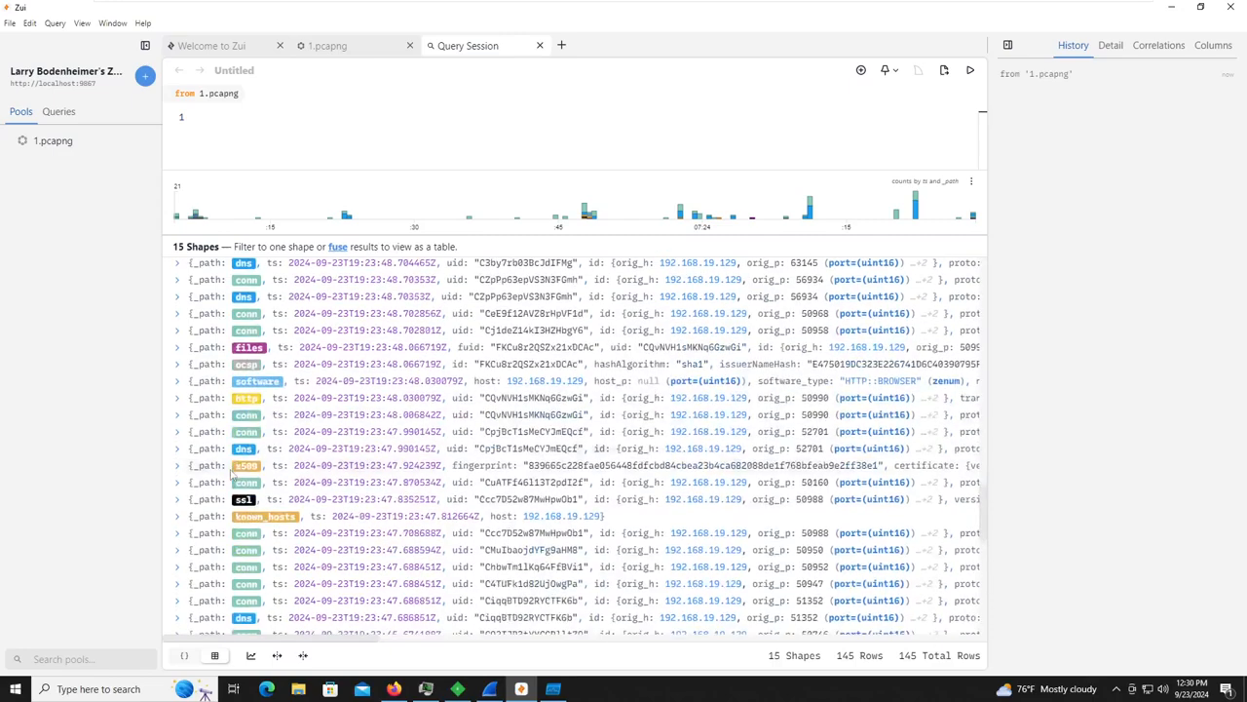
scroll(231, 477, down, 10)
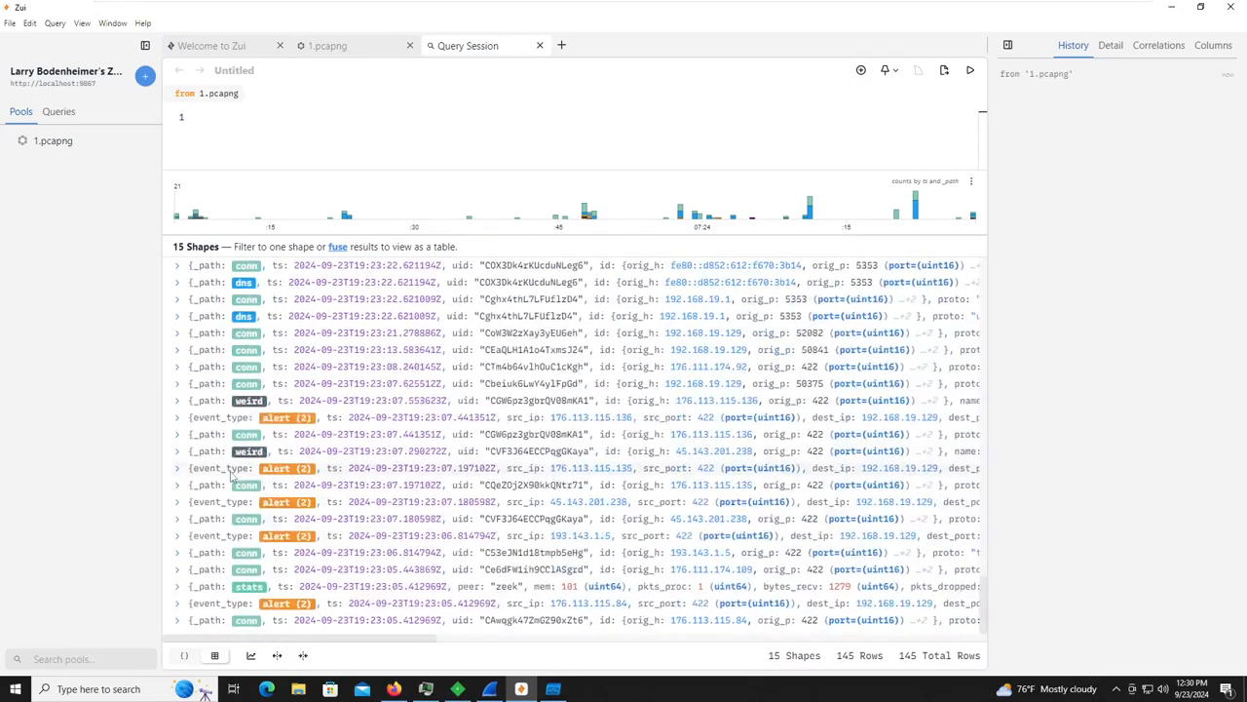
click(177, 417)
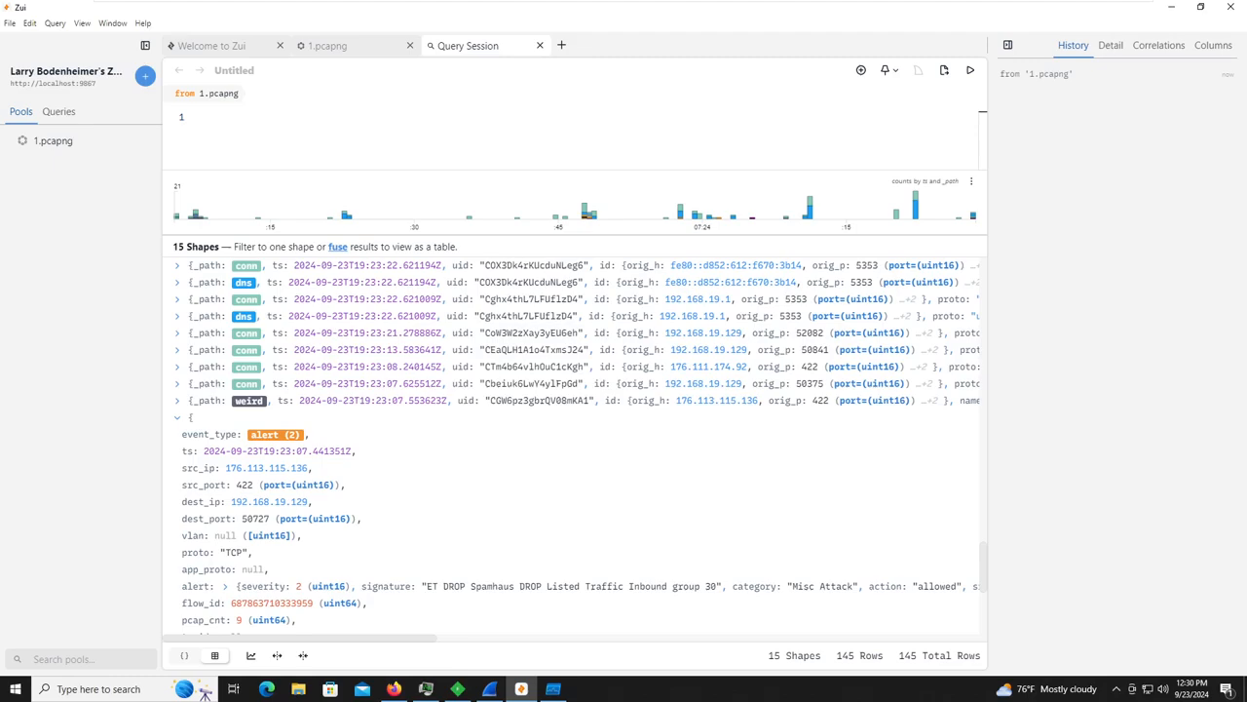
click(178, 417)
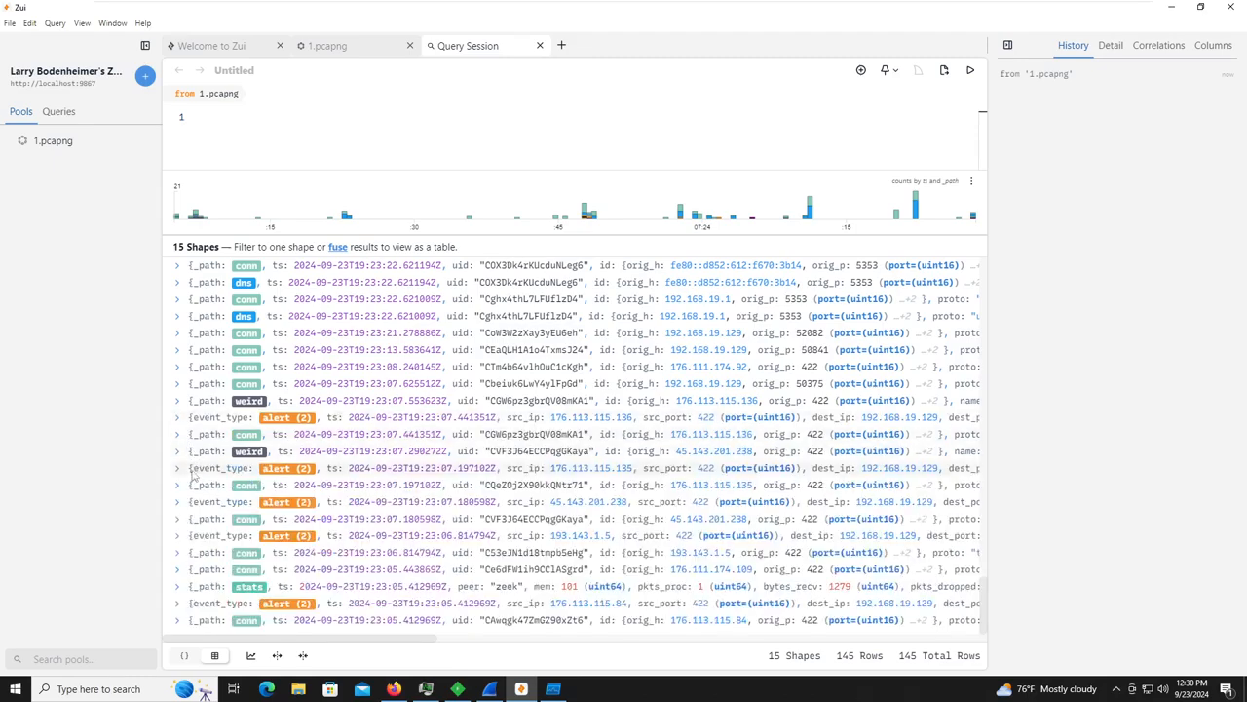
Expand the alert from source 176.113.115.135 and read its signature and connection details.
click(179, 468)
click(179, 468)
click(179, 467)
scroll(191, 475, down, 4)
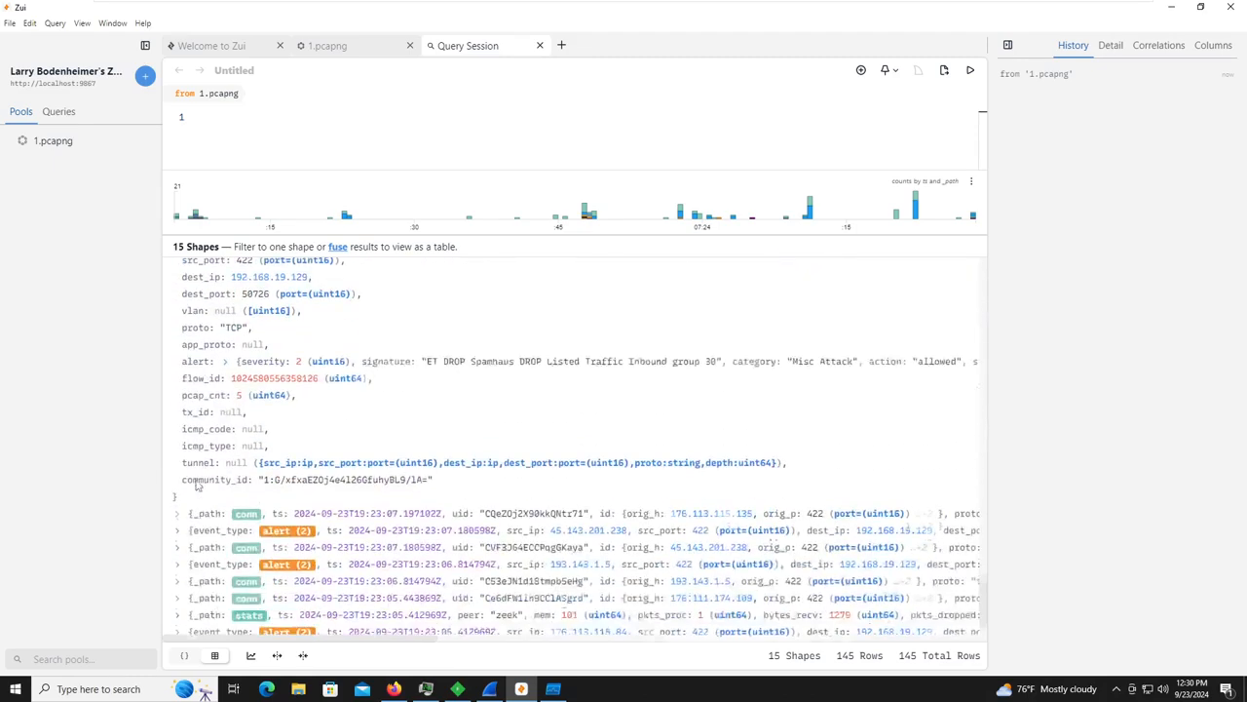
scroll(191, 475, up, 1)
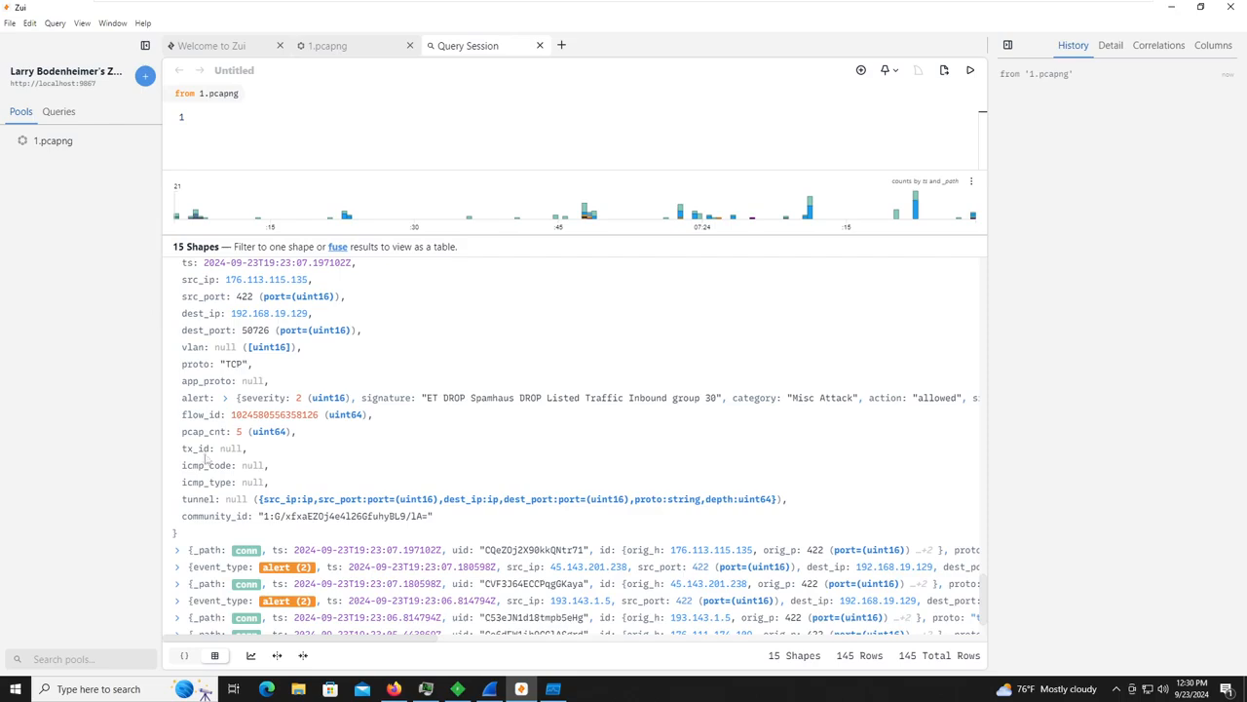
Expand the alerts from sources 45.143.201.238 and 193.143.1.5 and read their signature details.
click(178, 566)
scroll(179, 573, down, 2)
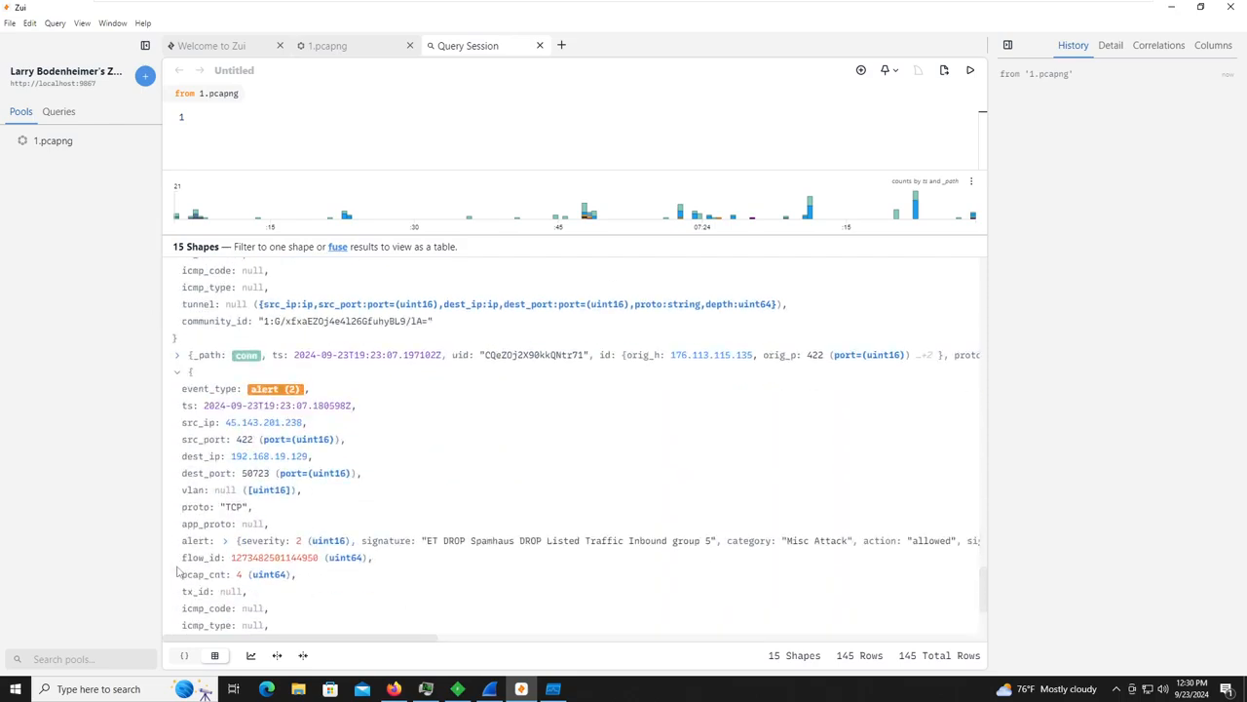
scroll(179, 573, down, 2)
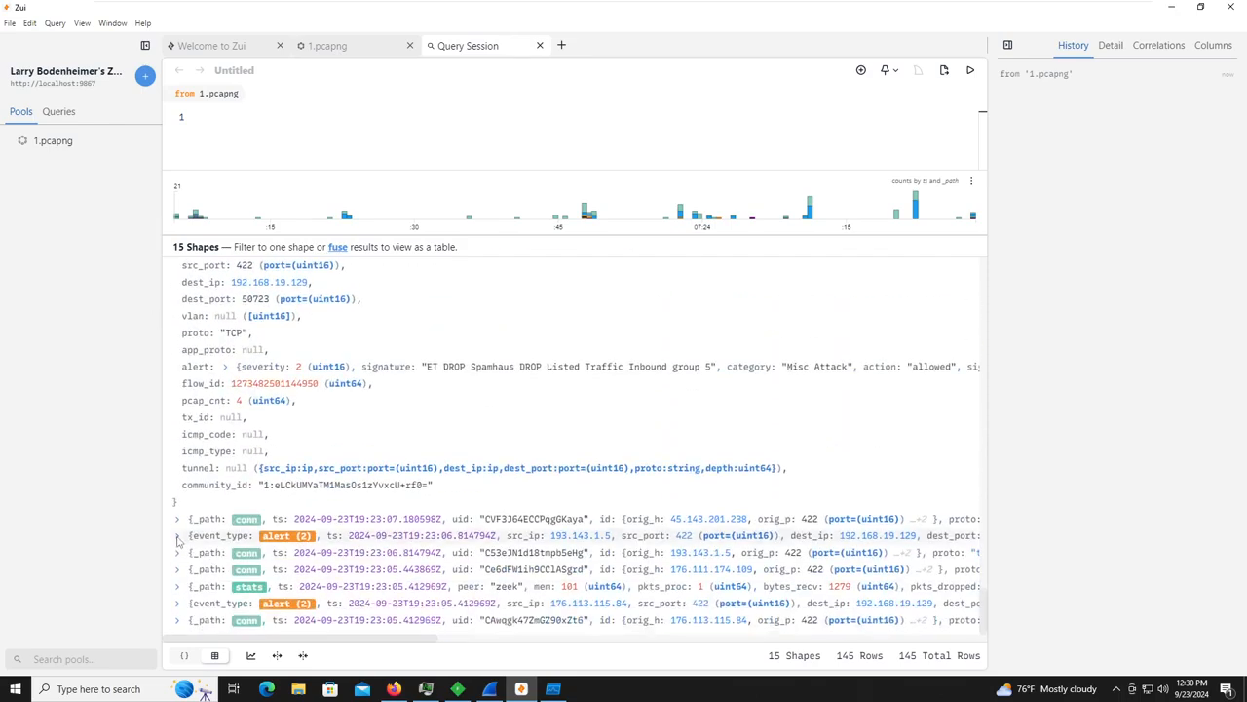
click(179, 536)
scroll(185, 538, down, 2)
scroll(185, 536, down, 1)
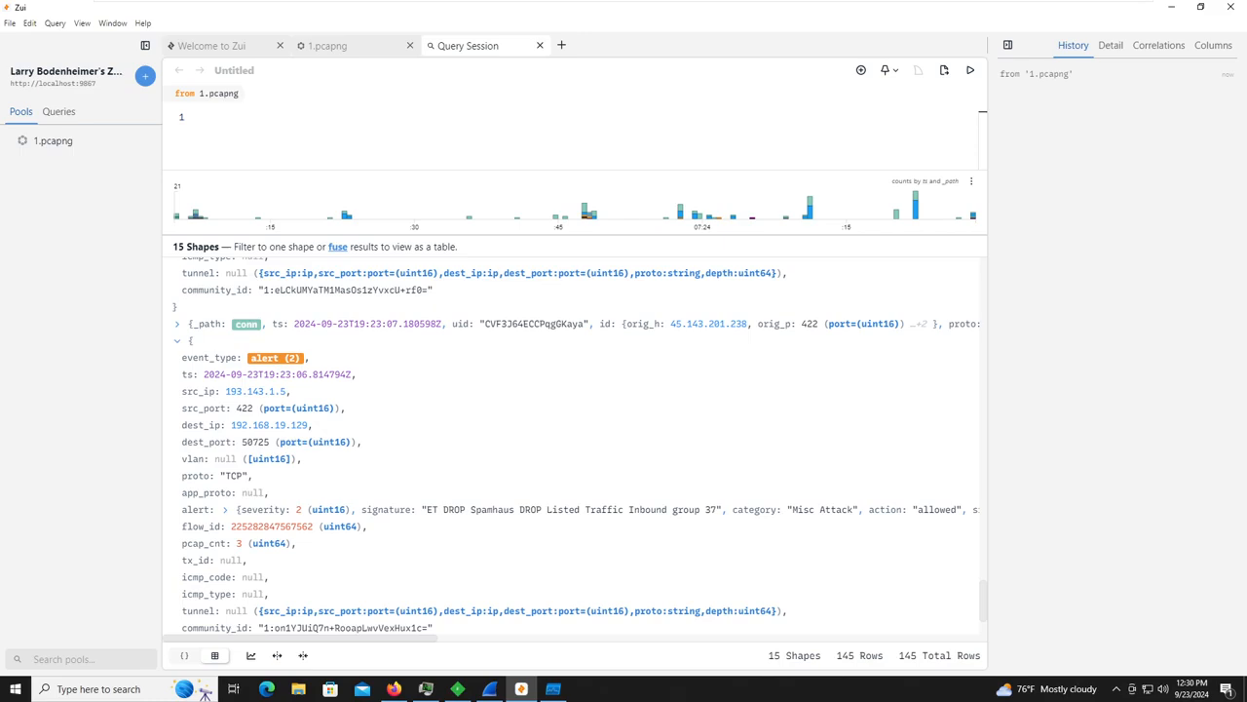
Expand the alert from source 176.113.115.84 and read its signature and connection details.
scroll(187, 531, down, 1)
click(177, 597)
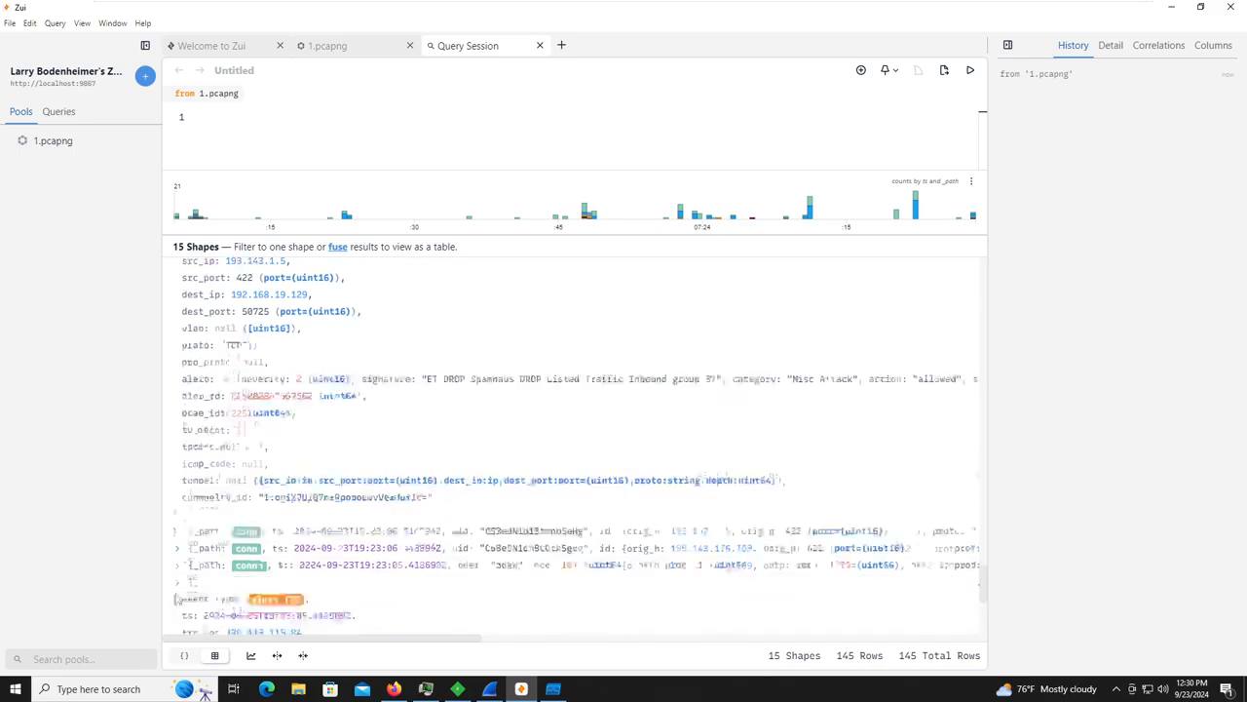
scroll(177, 599, down, 3)
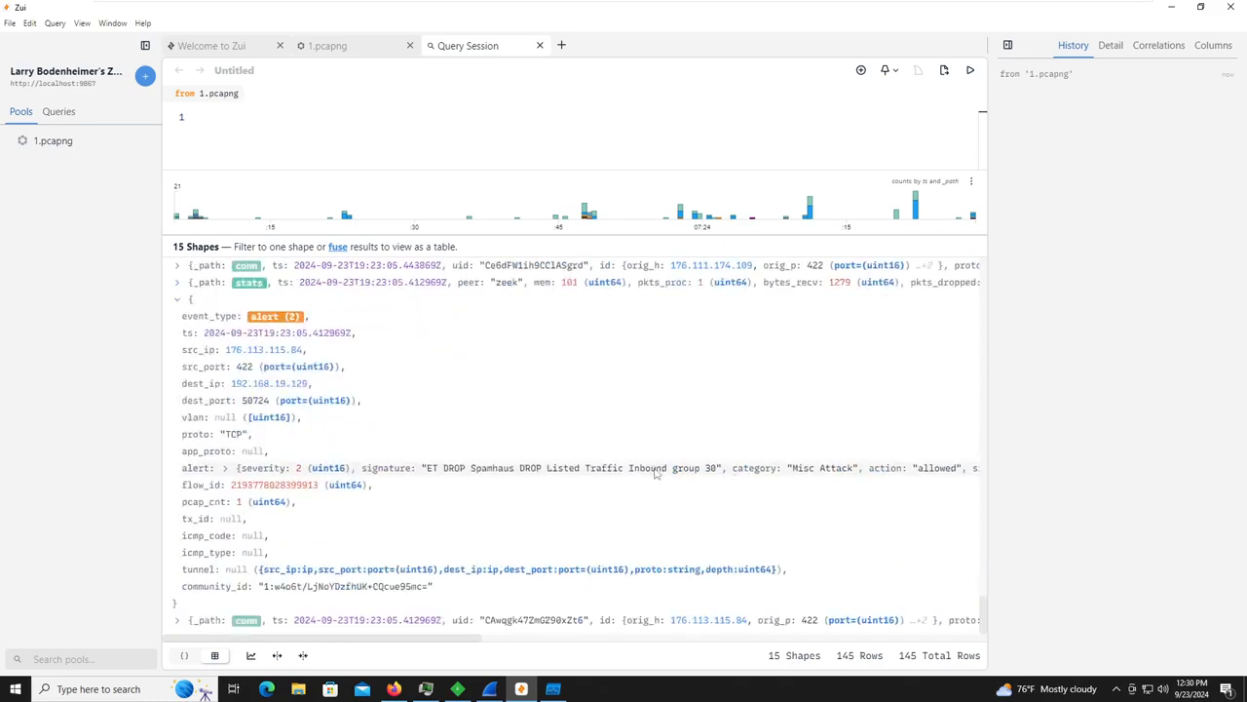
Close the query session and the 1.pcapng pool page in Zui, and minimize the window.
click(539, 44)
click(410, 45)
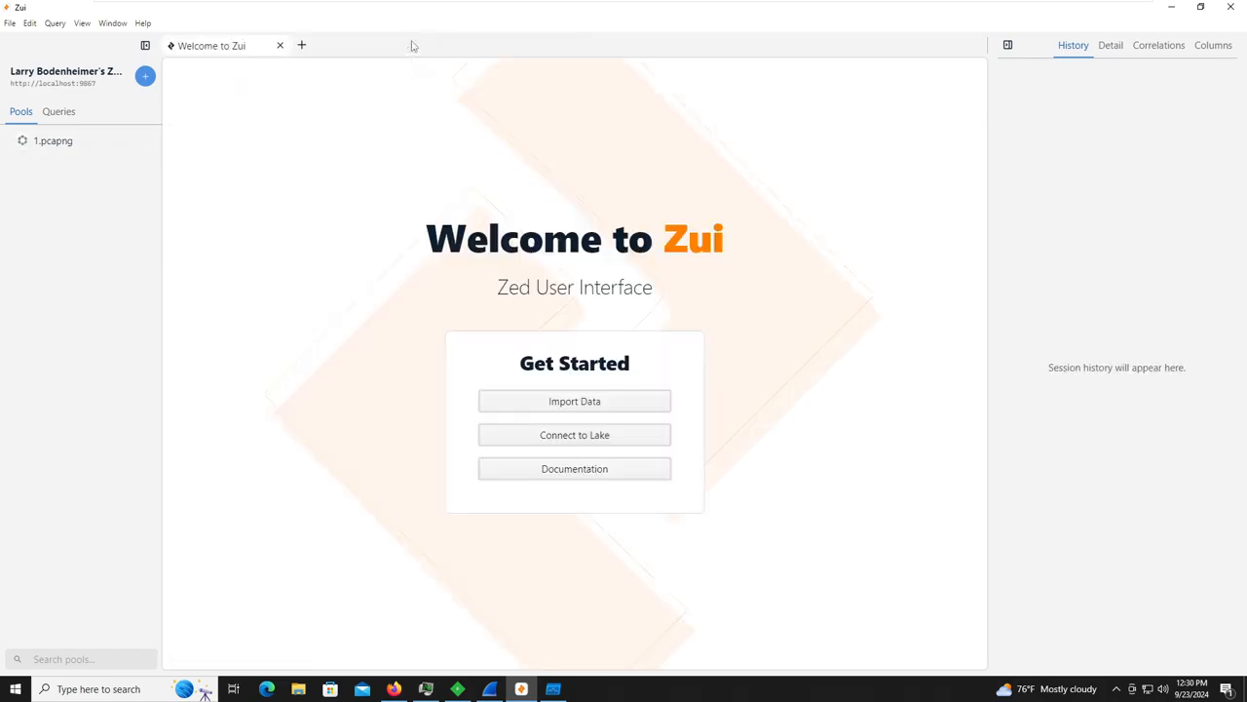
click(1172, 8)
click(522, 688)
click(522, 688)
Switch to Wireshark, stop the live Ethernet0 capture and save it as 2.pcapng.
click(489, 688)
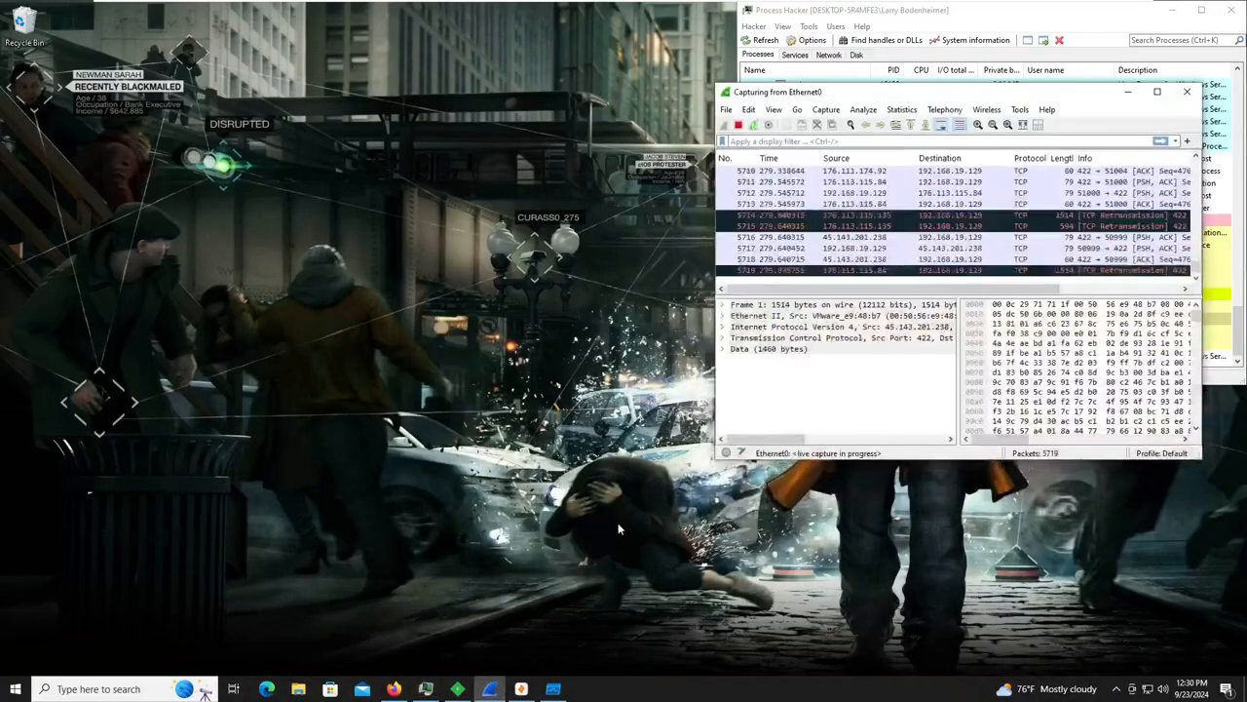
click(738, 126)
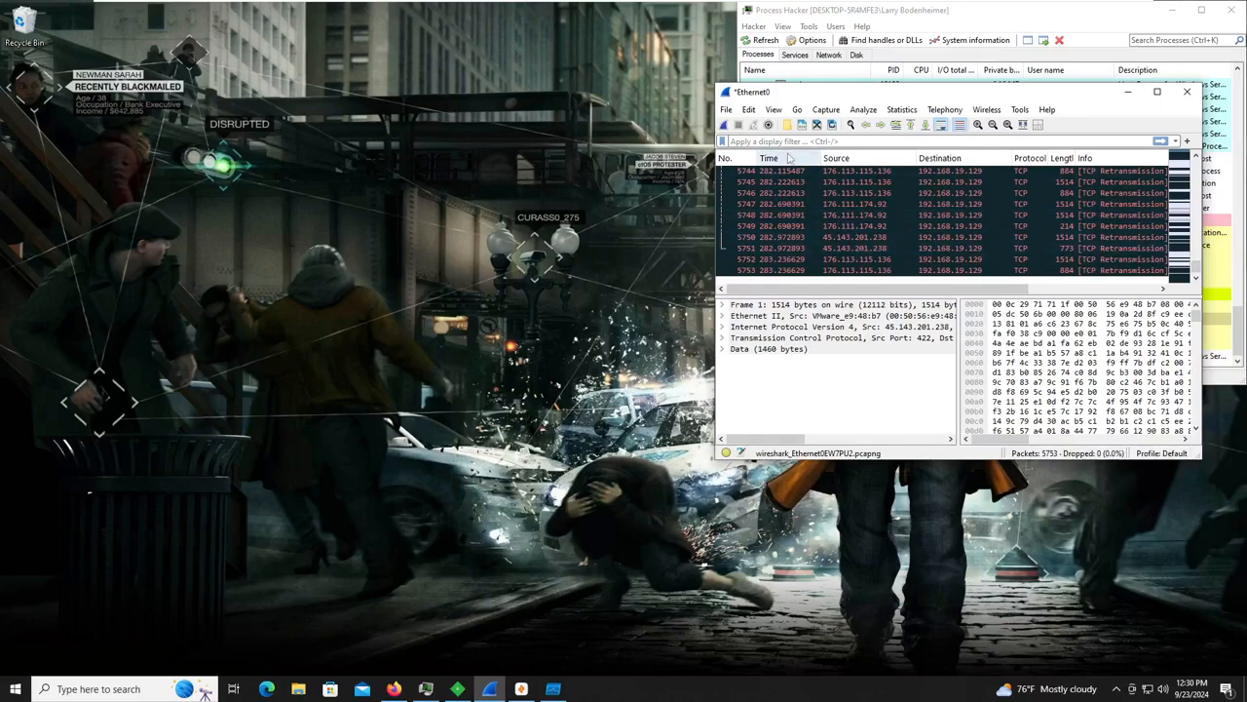
drag(831, 91, 559, 112)
key(ctrl+s)
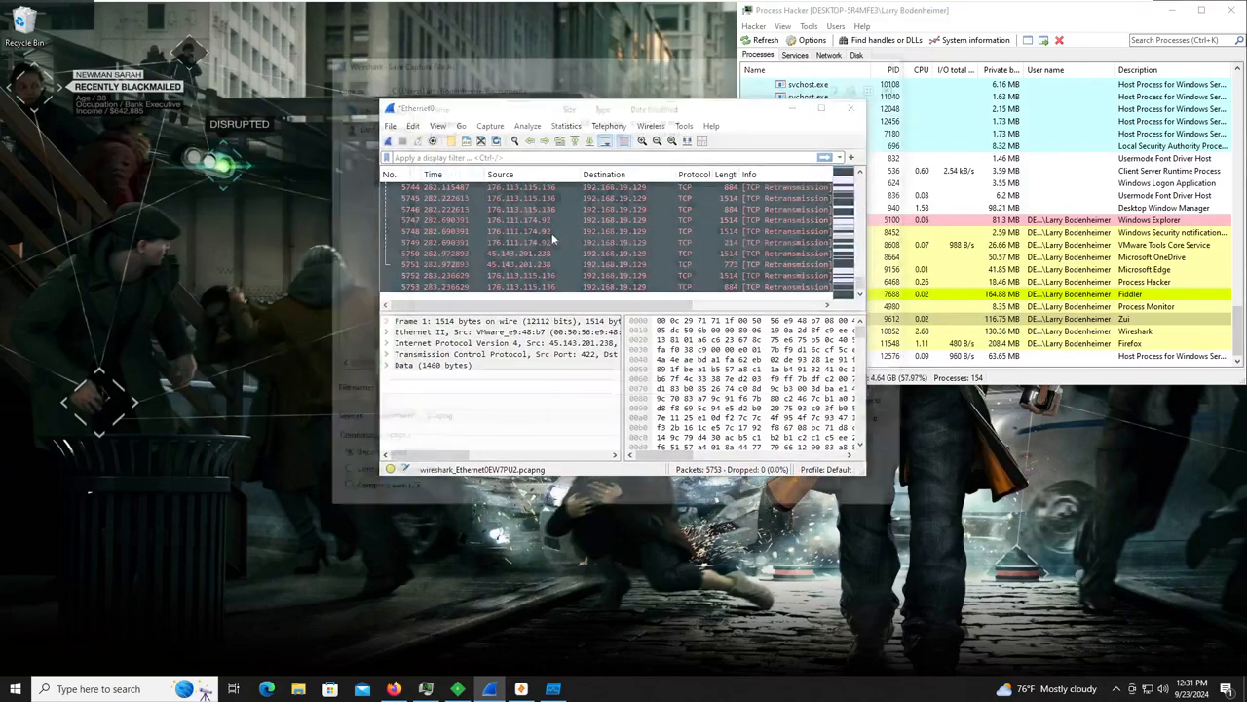
text(2)
key(Return)
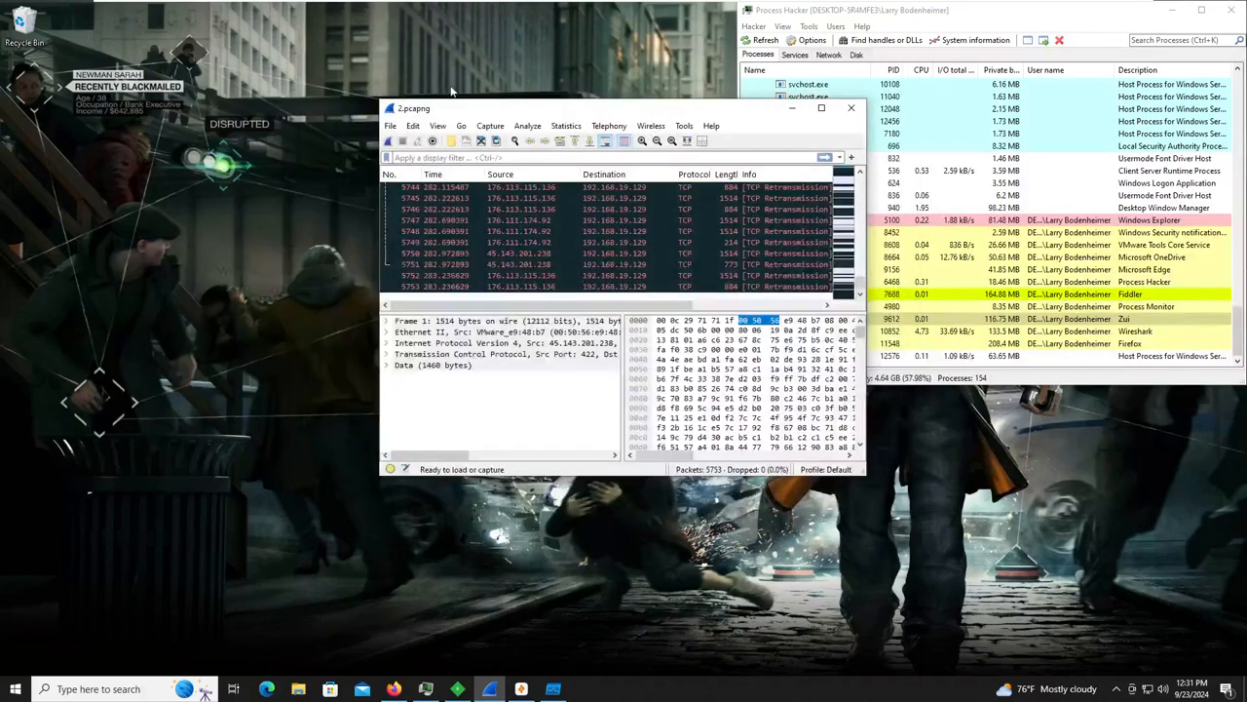
Start a new packet capture in Wireshark and minimize its window.
click(388, 140)
click(793, 109)
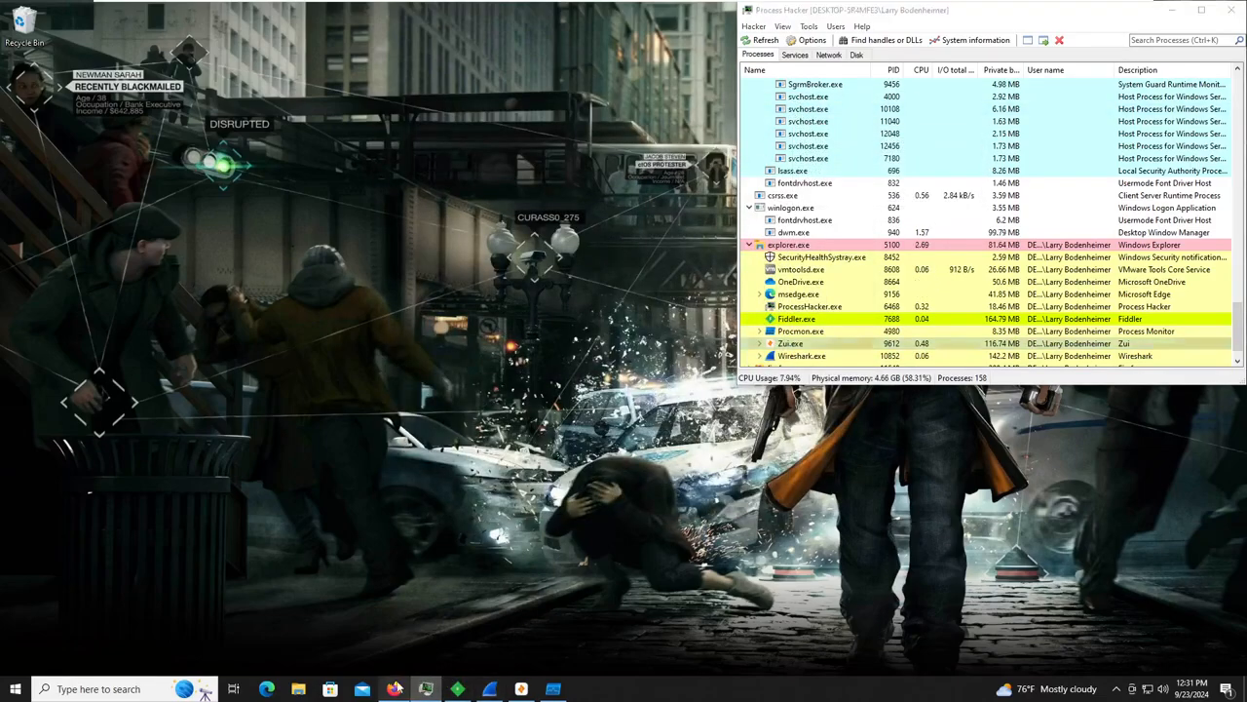
click(429, 688)
click(429, 688)
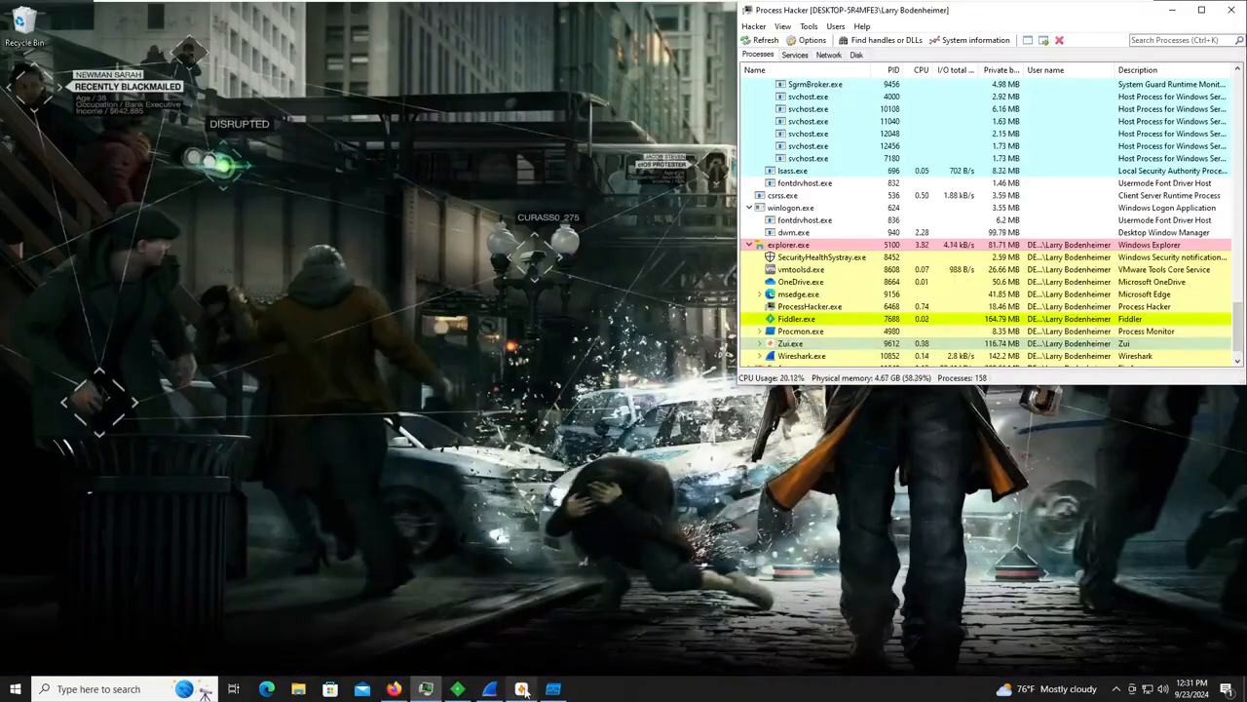
Switch to Zui, import the 2.pcapng capture as a new pool, and minimize the window.
click(521, 688)
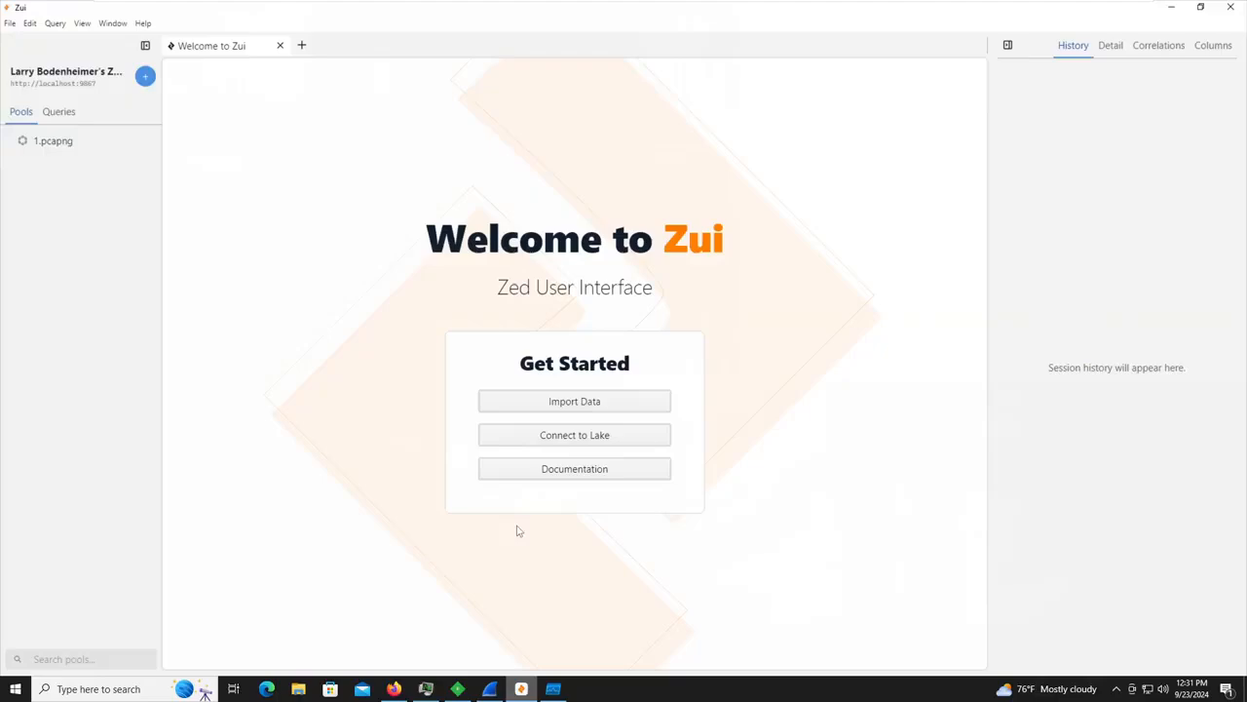
click(629, 399)
double_click(150, 123)
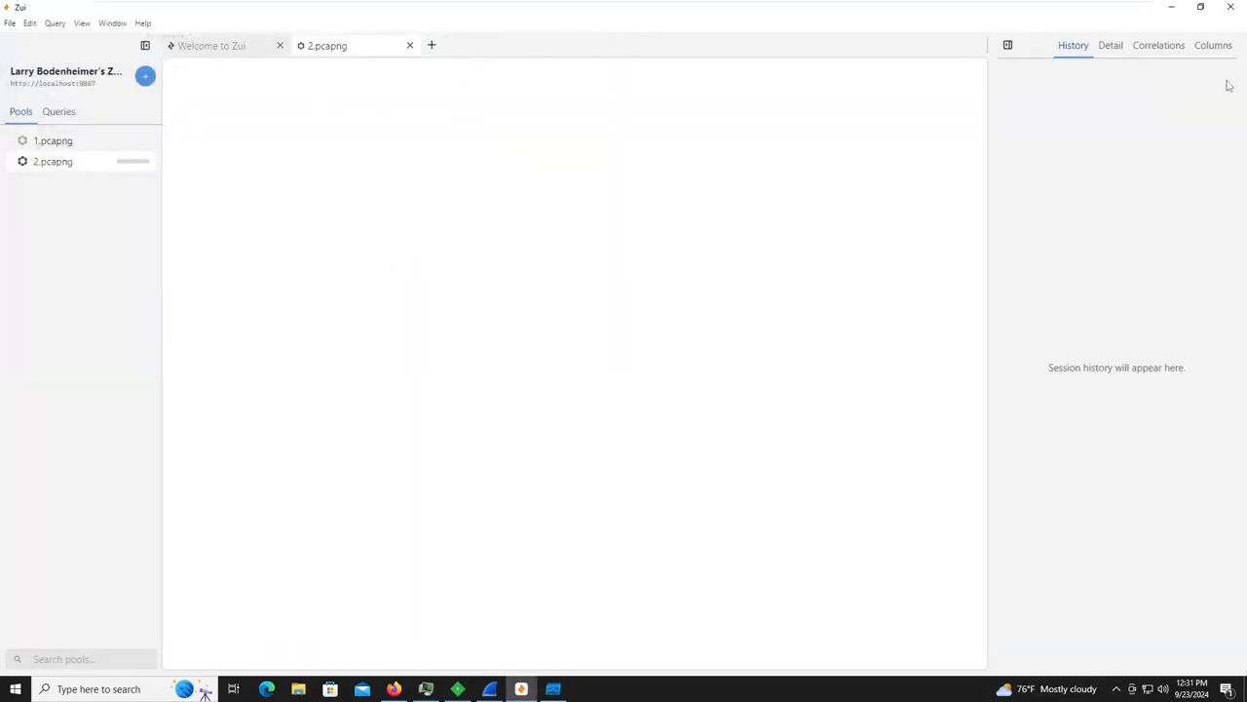
click(1172, 6)
Switch to Process Monitor and add an include filter rule for events whose Operation is CreateFile.
click(553, 689)
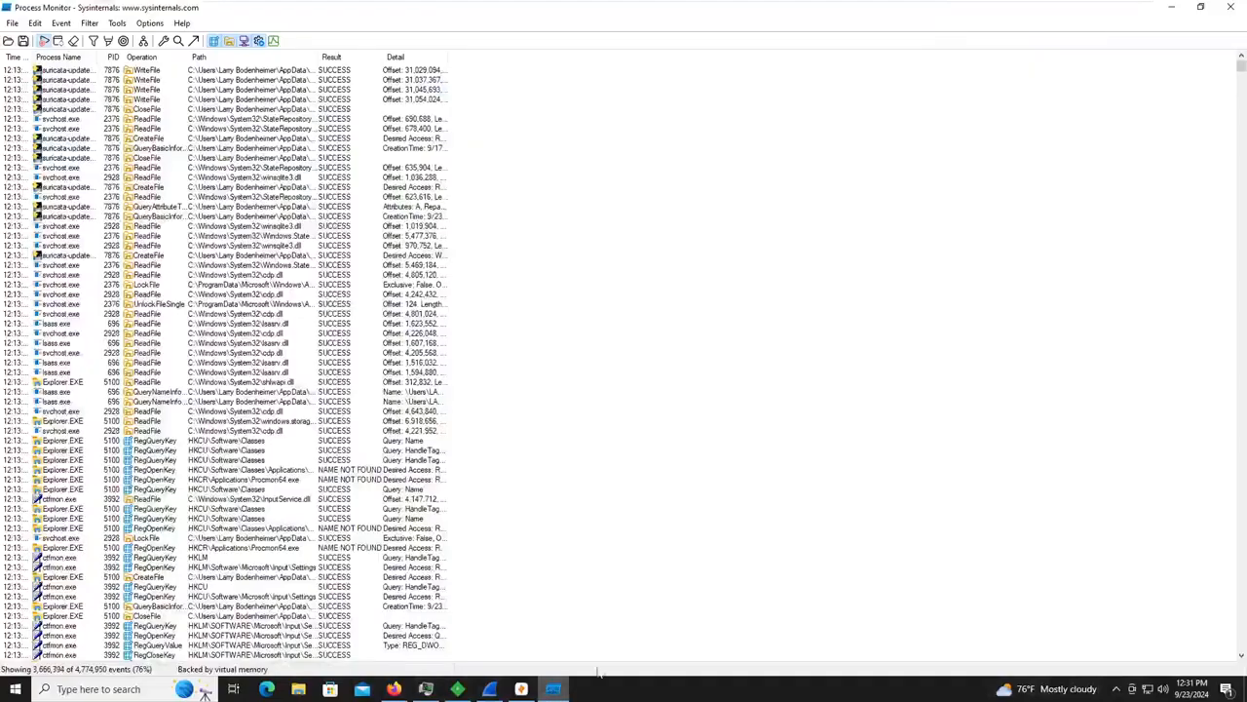
click(89, 24)
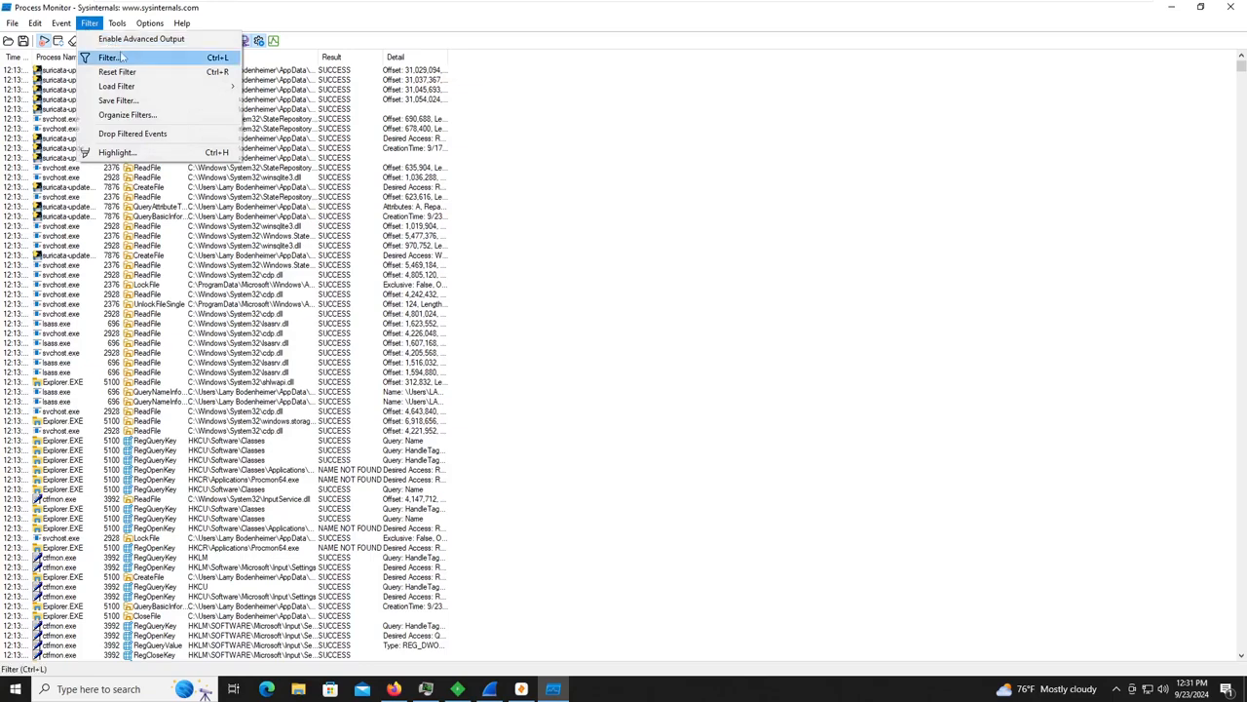
click(109, 57)
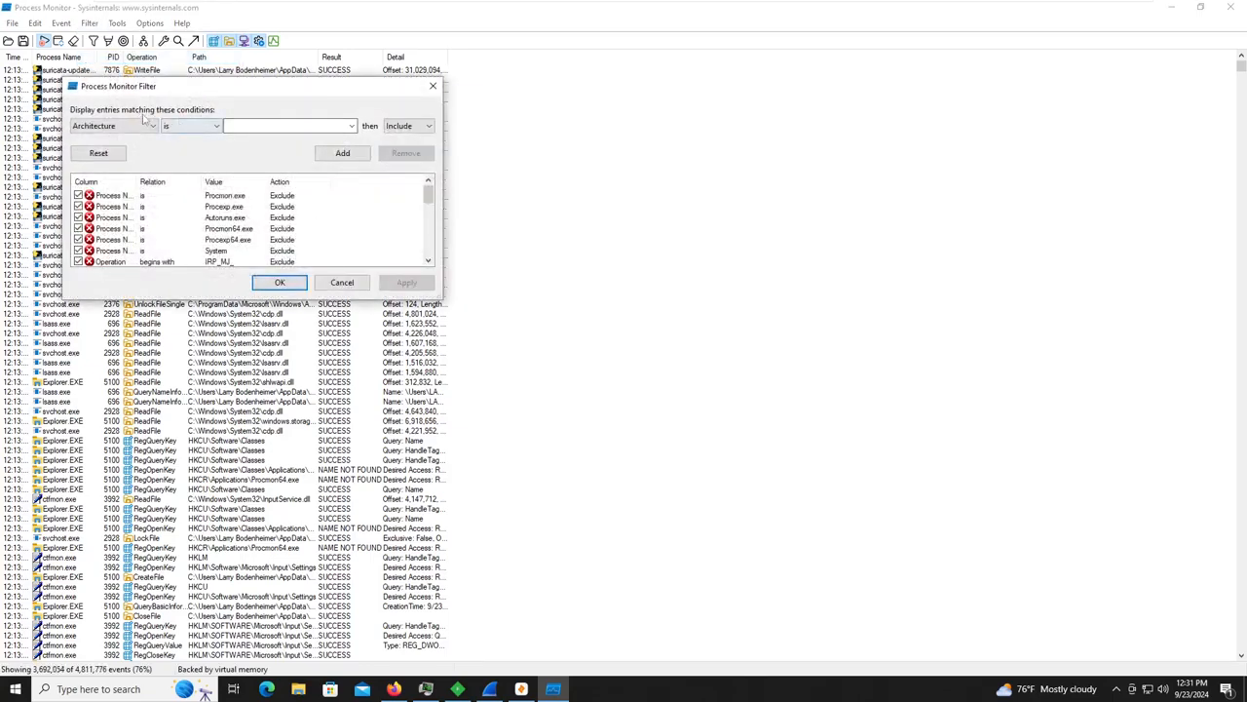
click(136, 126)
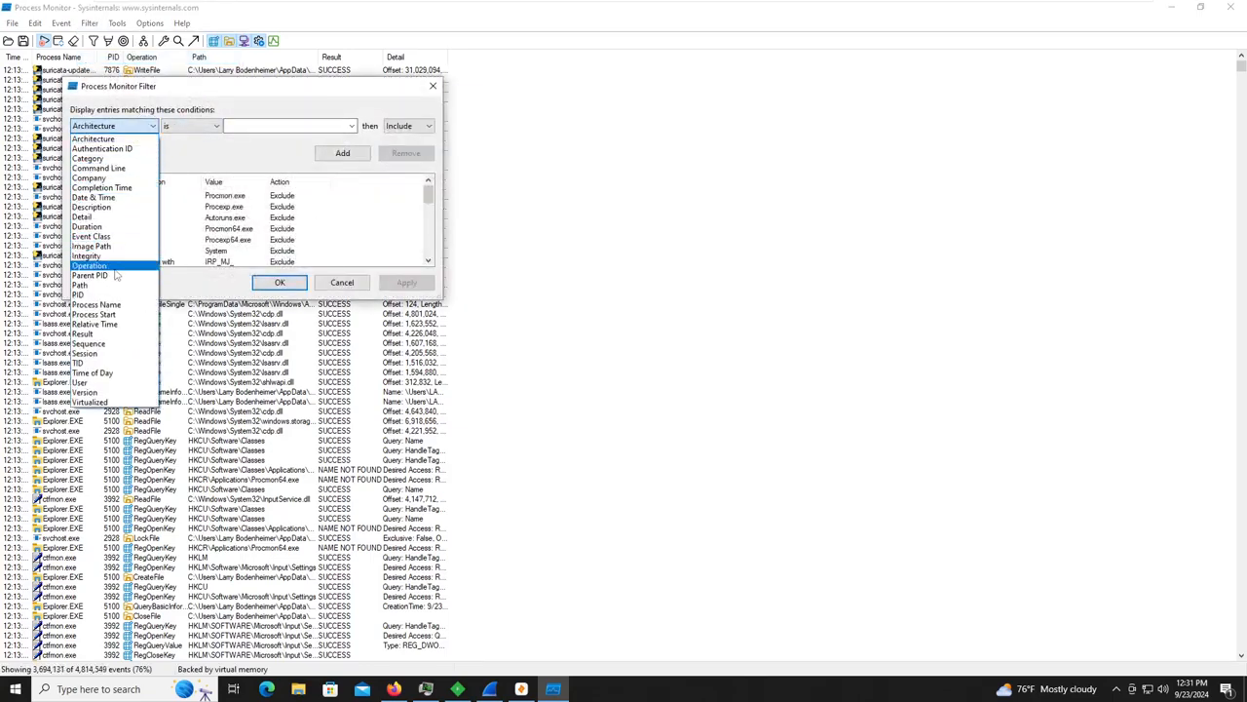
click(114, 265)
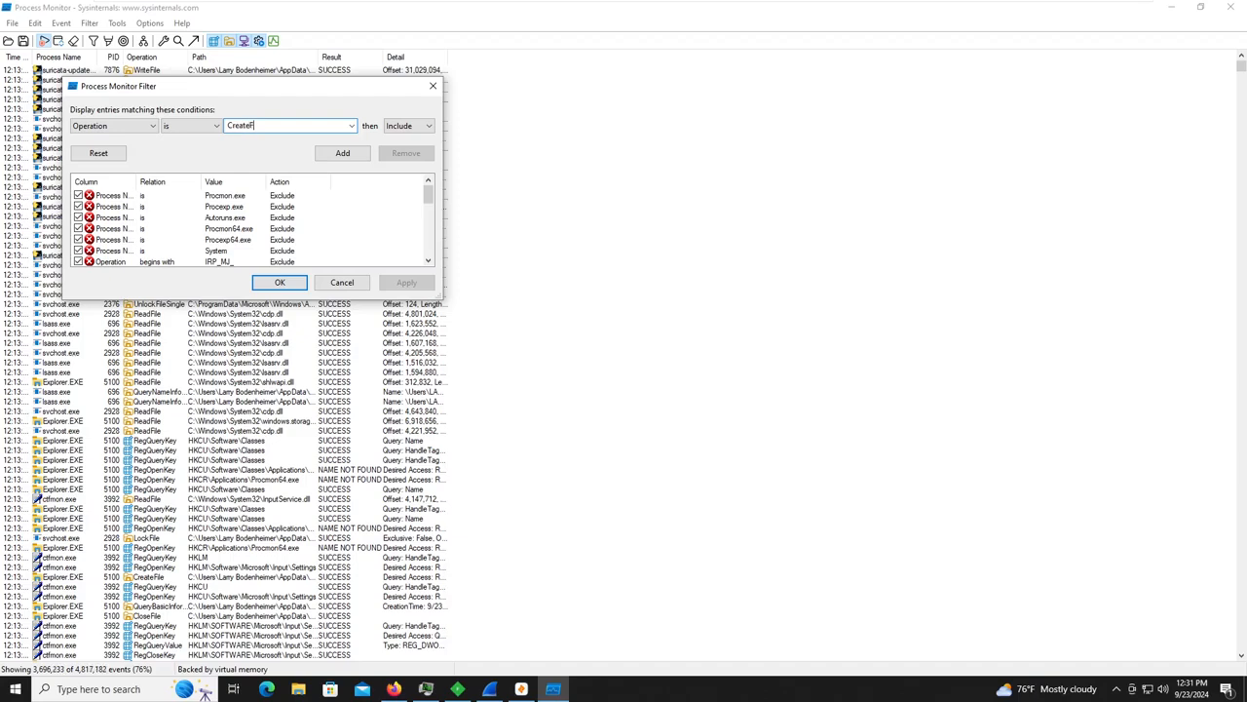
click(341, 153)
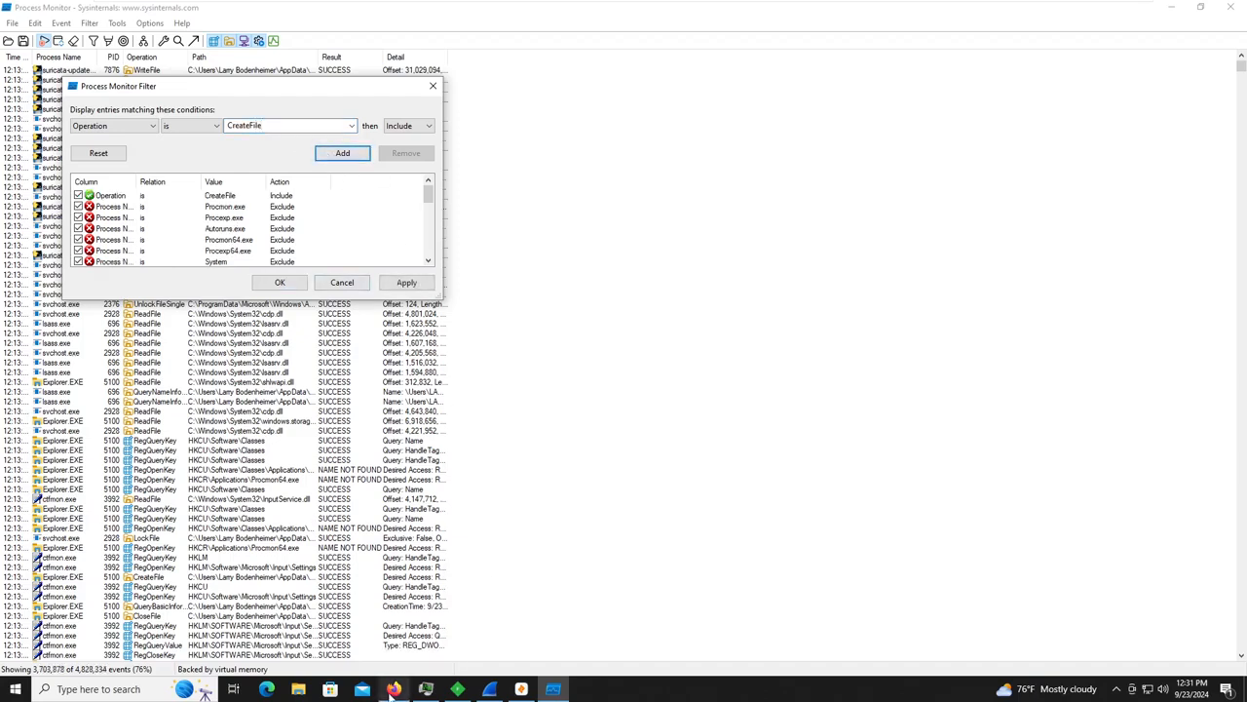
Look through the Desktop folder in File Explorer for the suspicious executable, and minimize the window.
click(300, 689)
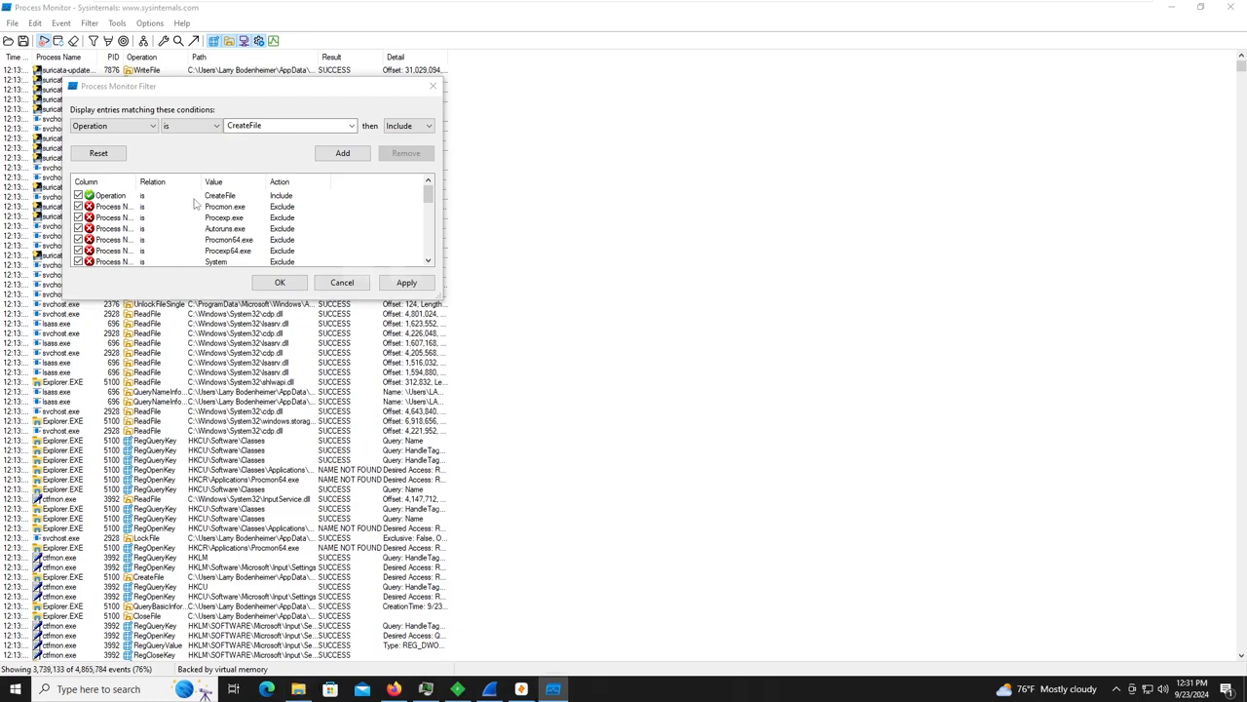
click(374, 304)
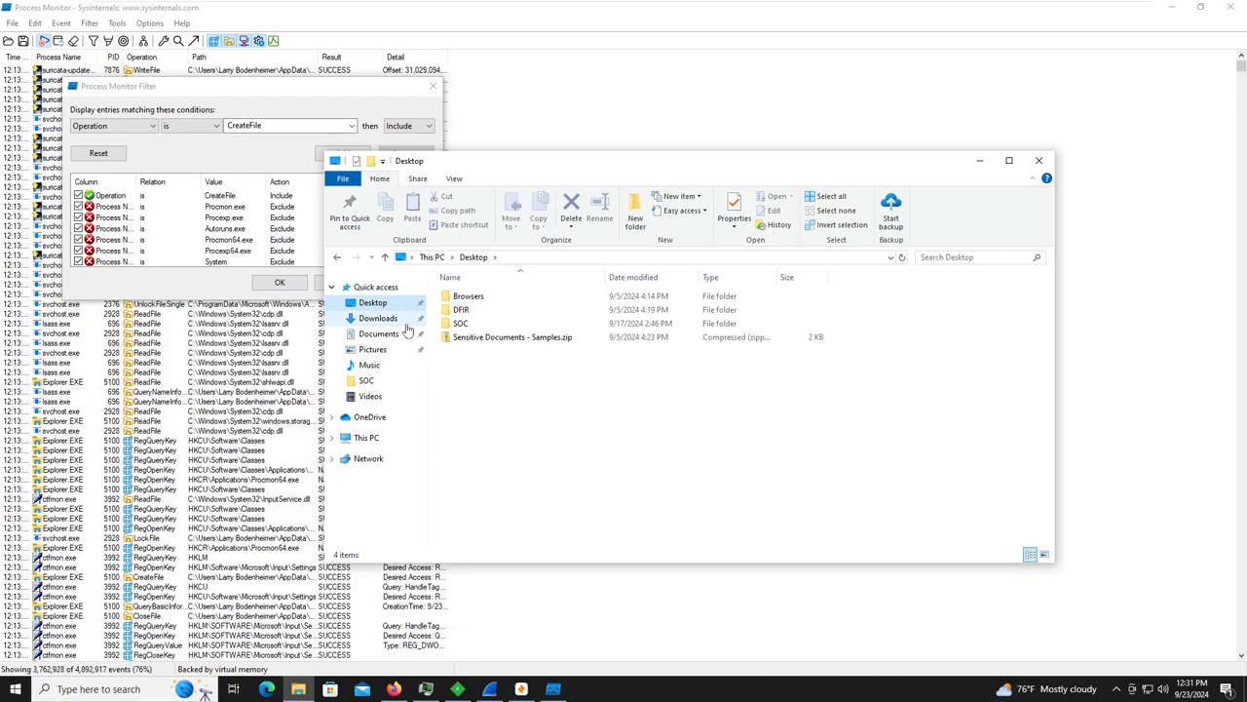
click(980, 160)
Minimize Process Monitor, move the malware sample's zip archive from the Recycle Bin back to the desktop, and close the bin.
click(1171, 8)
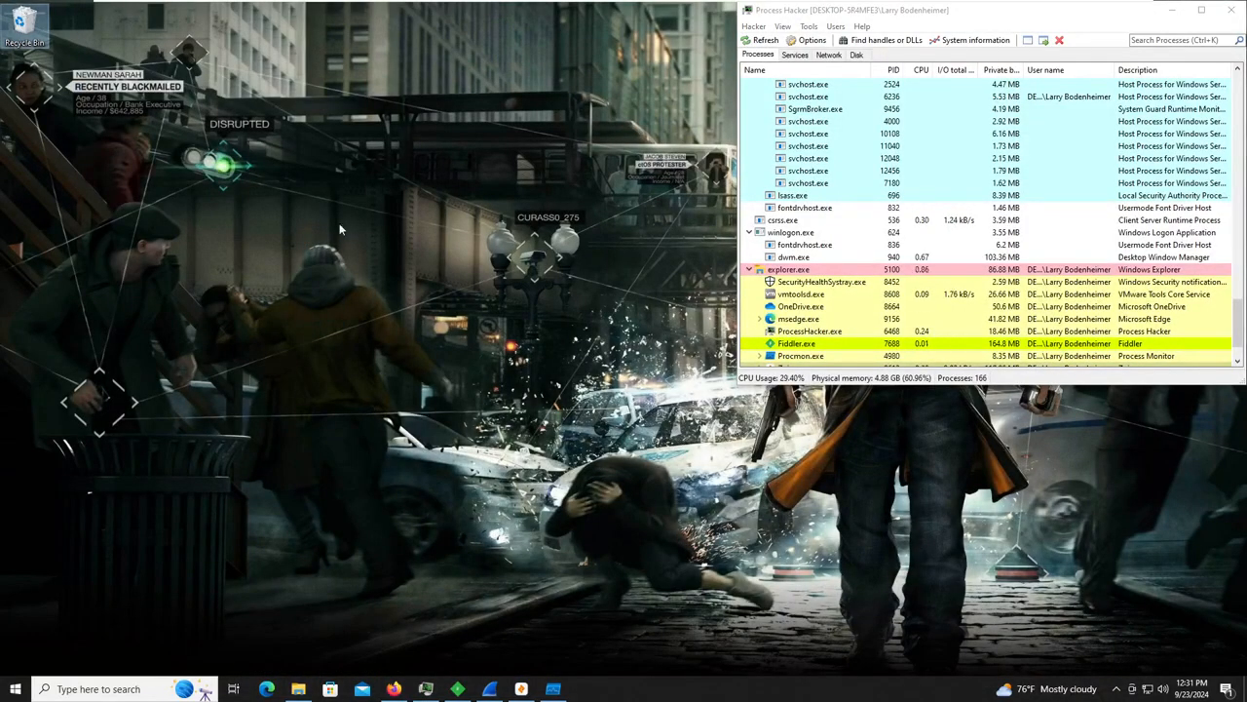
double_click(25, 29)
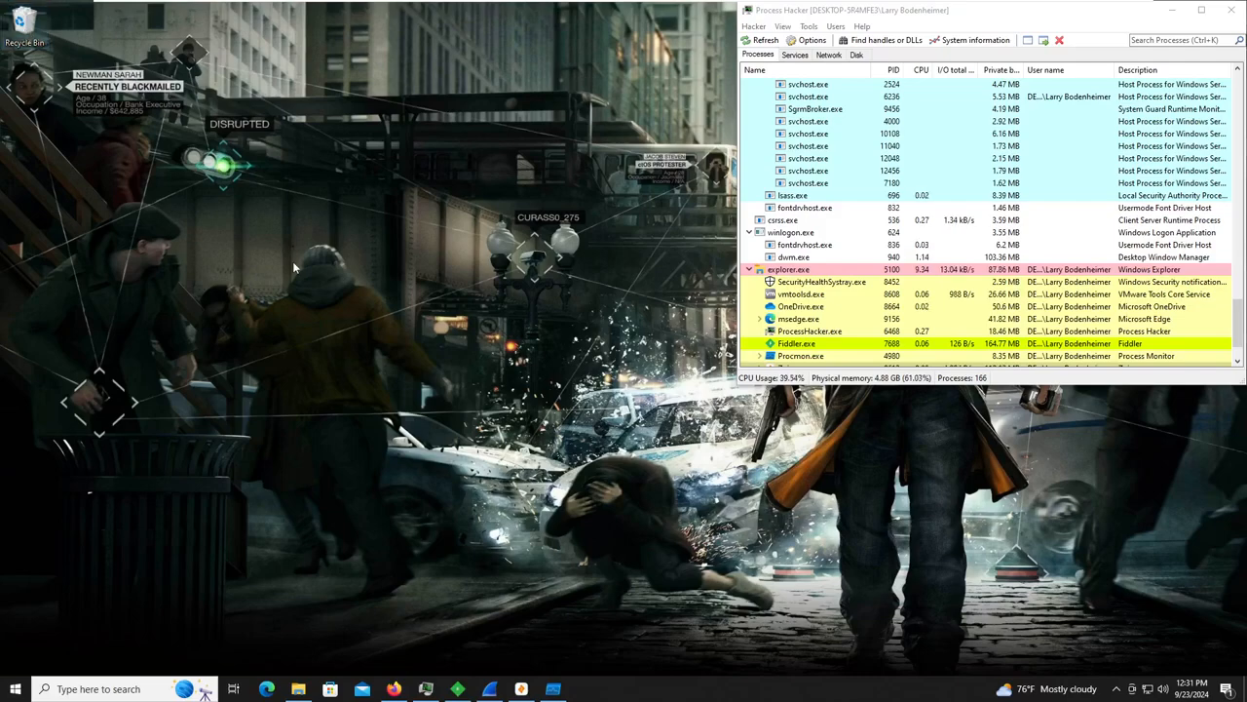
drag(538, 318, 153, 207)
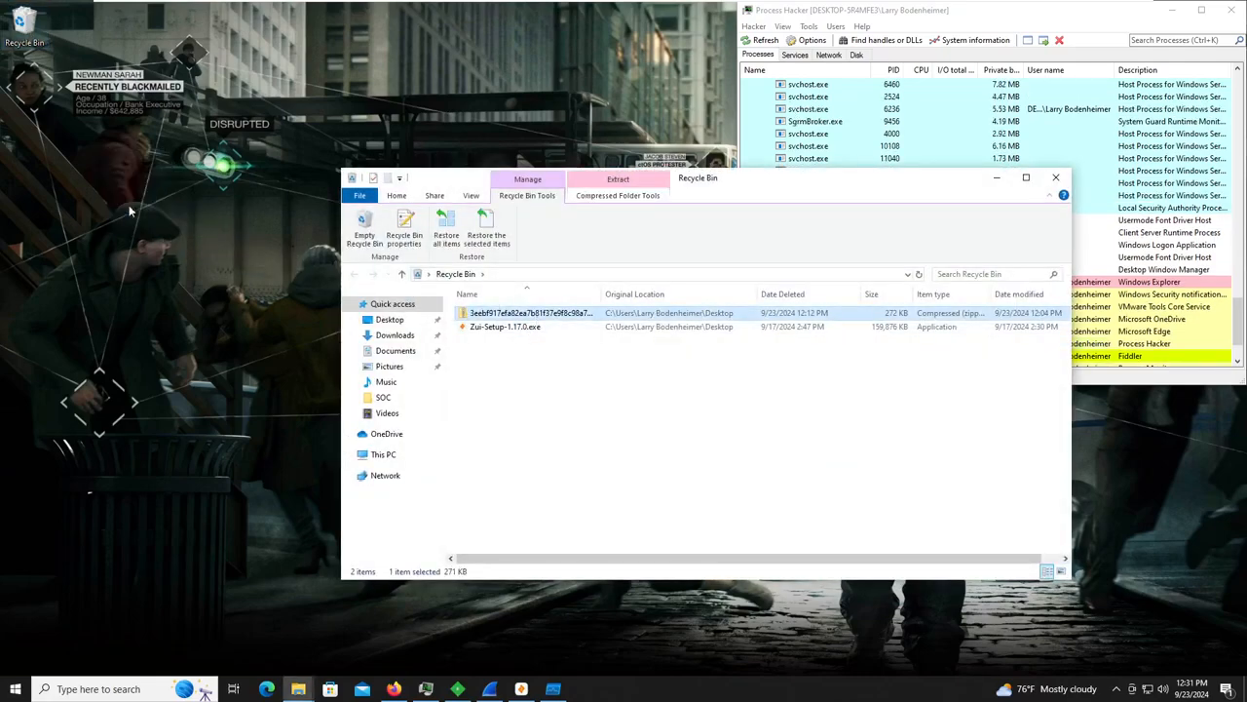
click(1057, 178)
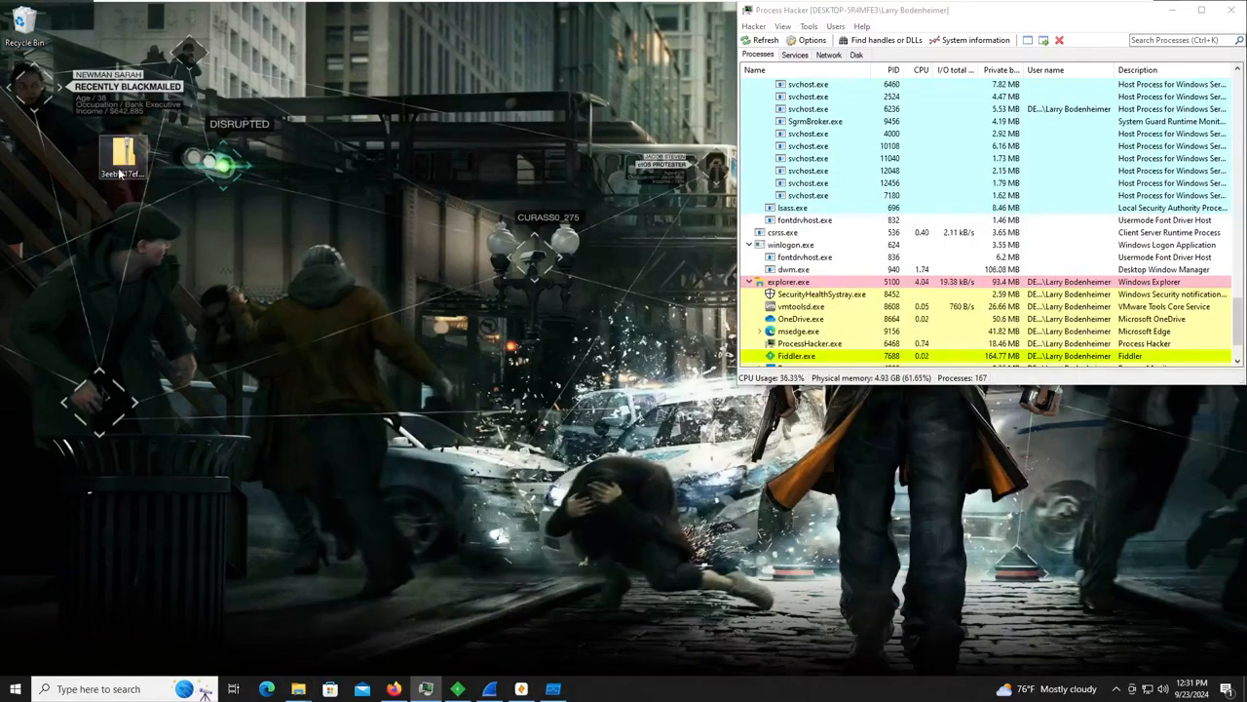
Extract the sample's zip archive onto the desktop with 7-Zip, entering the archive password.
right_click(118, 169)
mouse_move(180, 230)
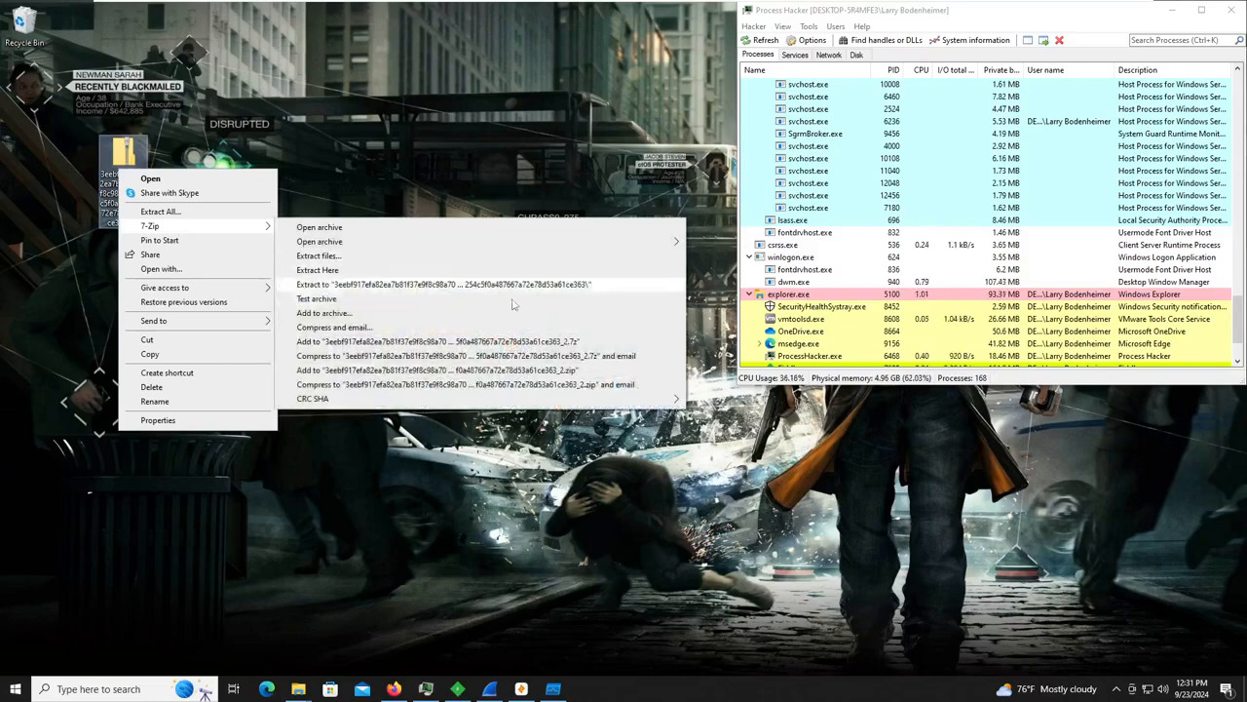
click(461, 277)
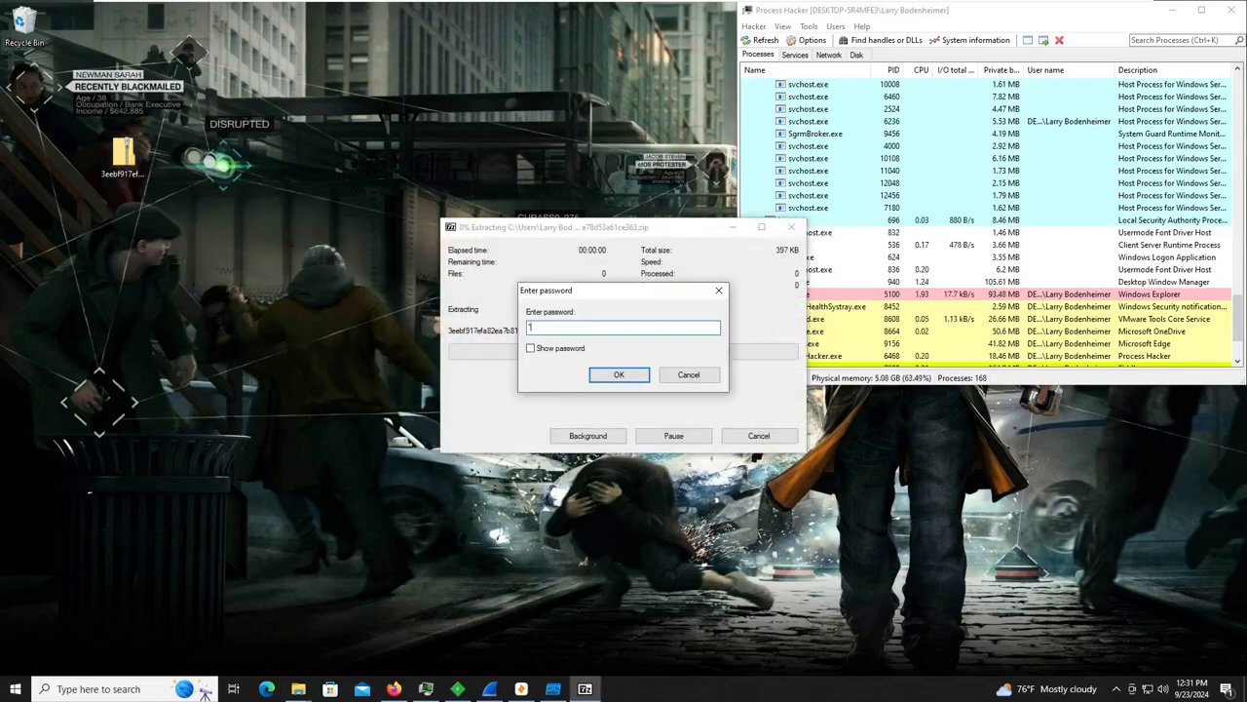
text(infected)
key(Return)
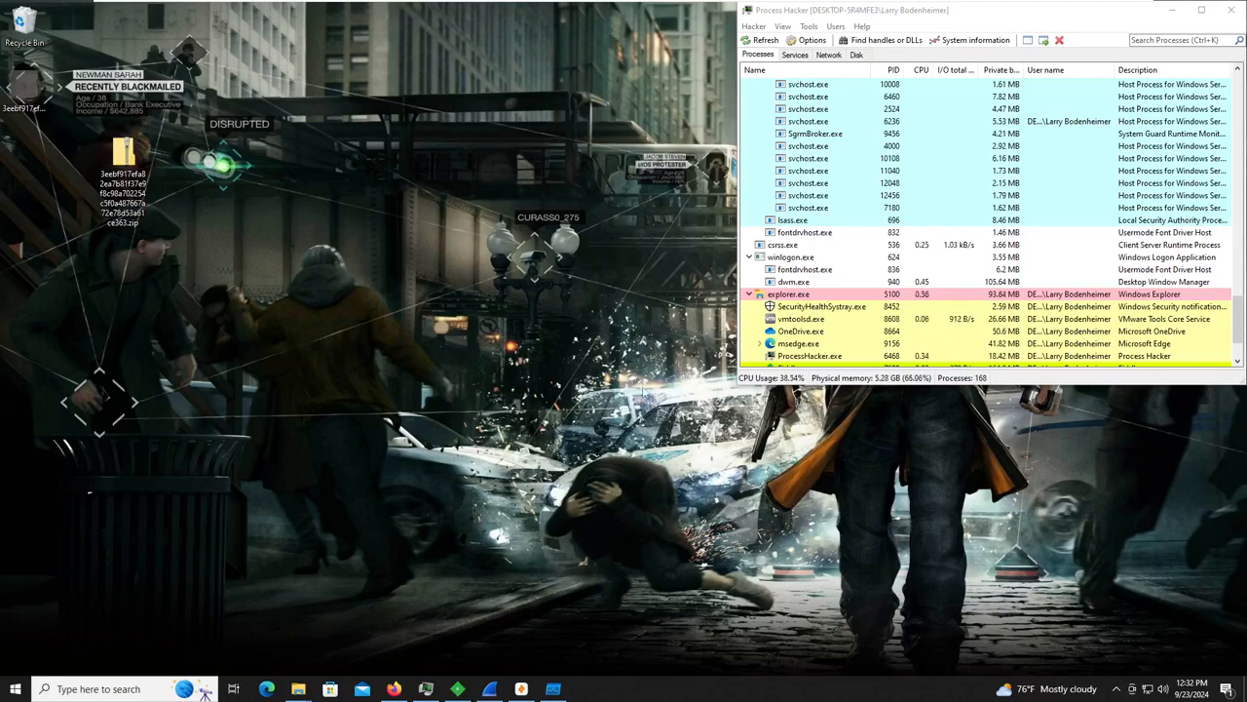
Copy the extracted executable's file name without renaming it, and delete the executable from the desktop.
right_click(26, 93)
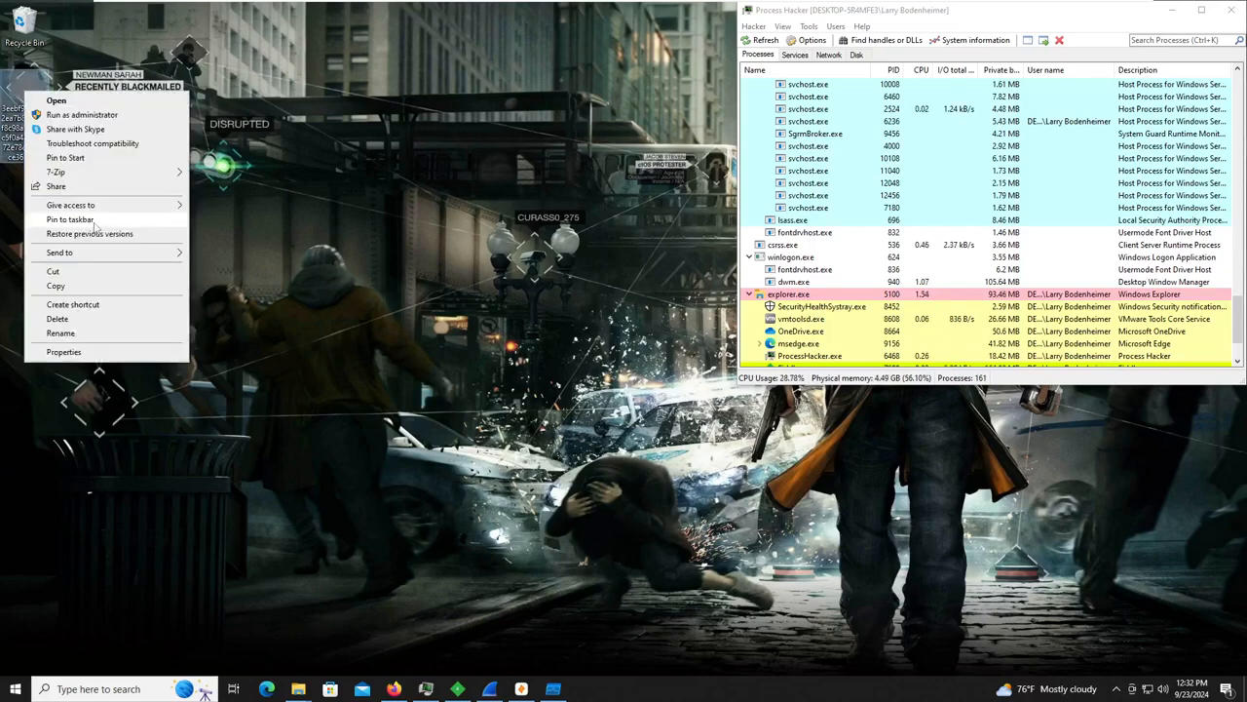
click(113, 336)
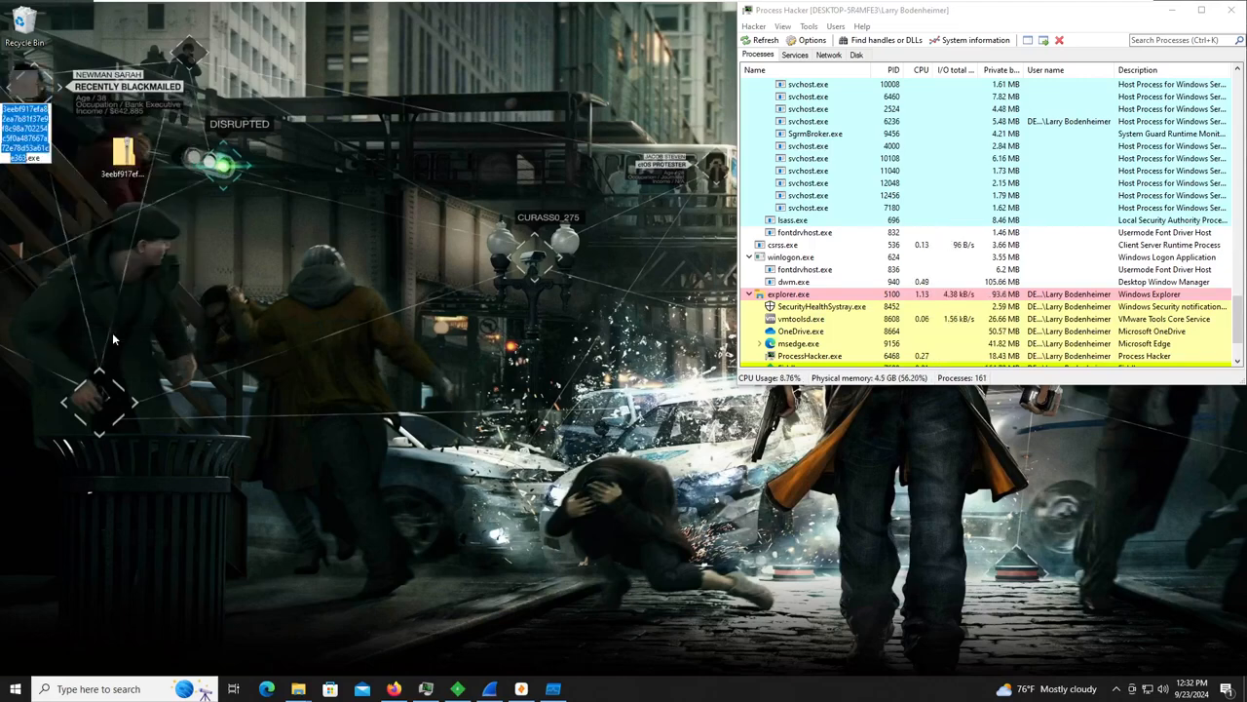
key(Escape)
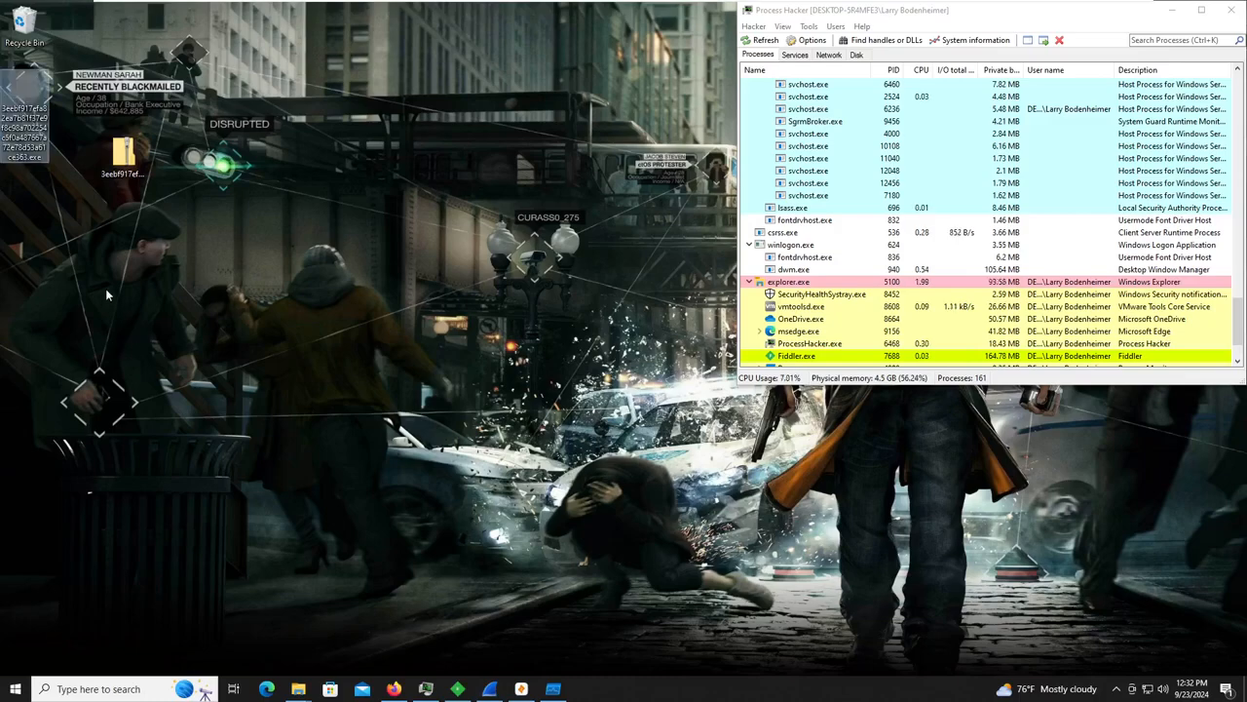
key(Delete)
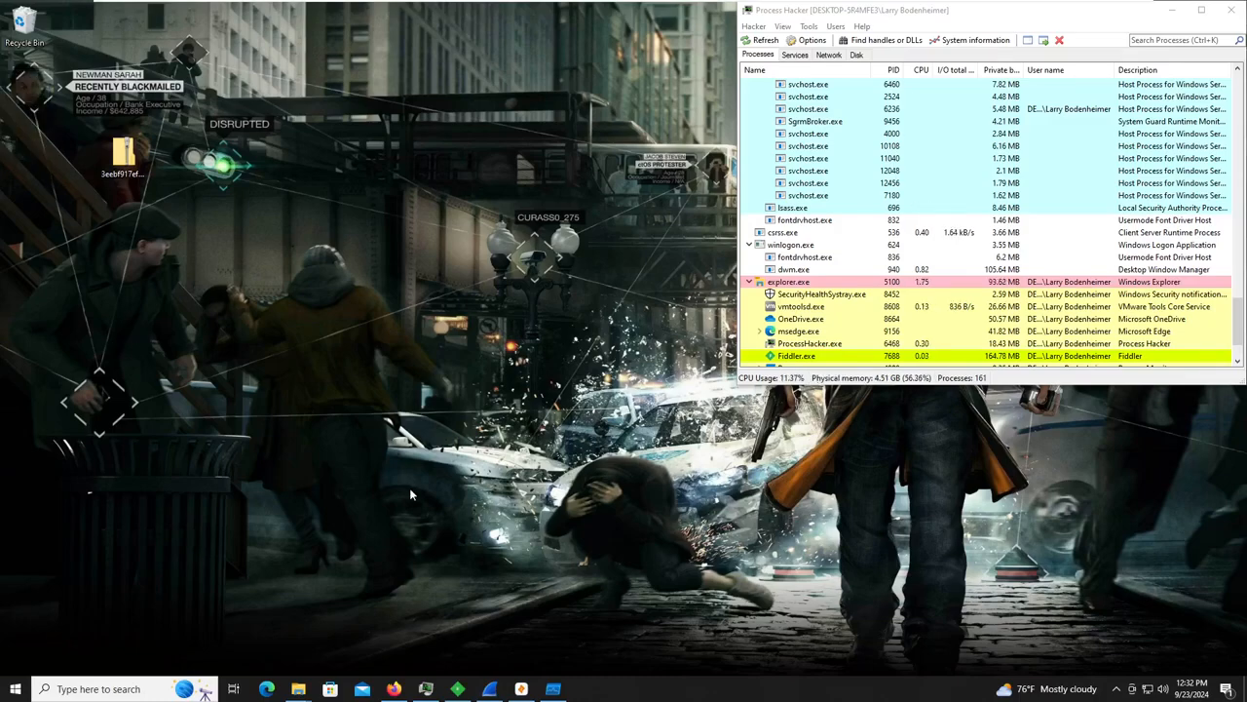
In Process Monitor, include events whose Process Name is 3eebf917efa82ea7b81f37e9f8c98a702254c5f0a487667a72e78d53a61ce363.exe, and apply the filter rules.
click(552, 688)
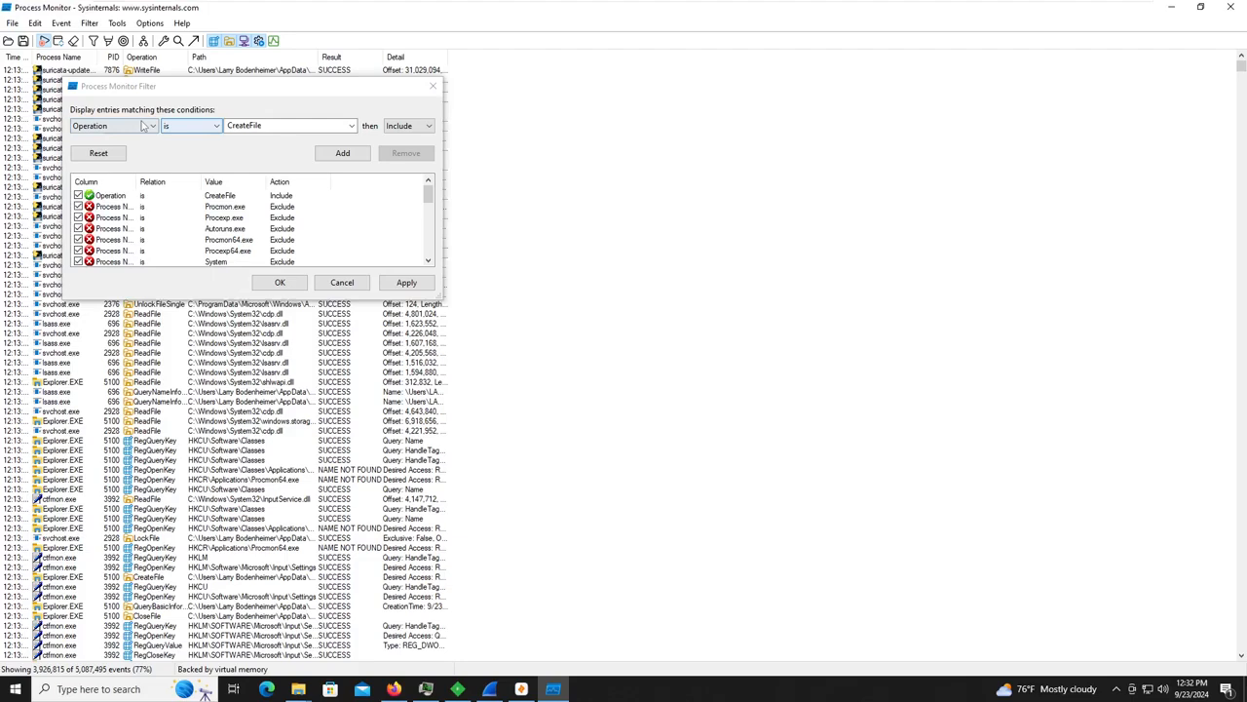
click(117, 126)
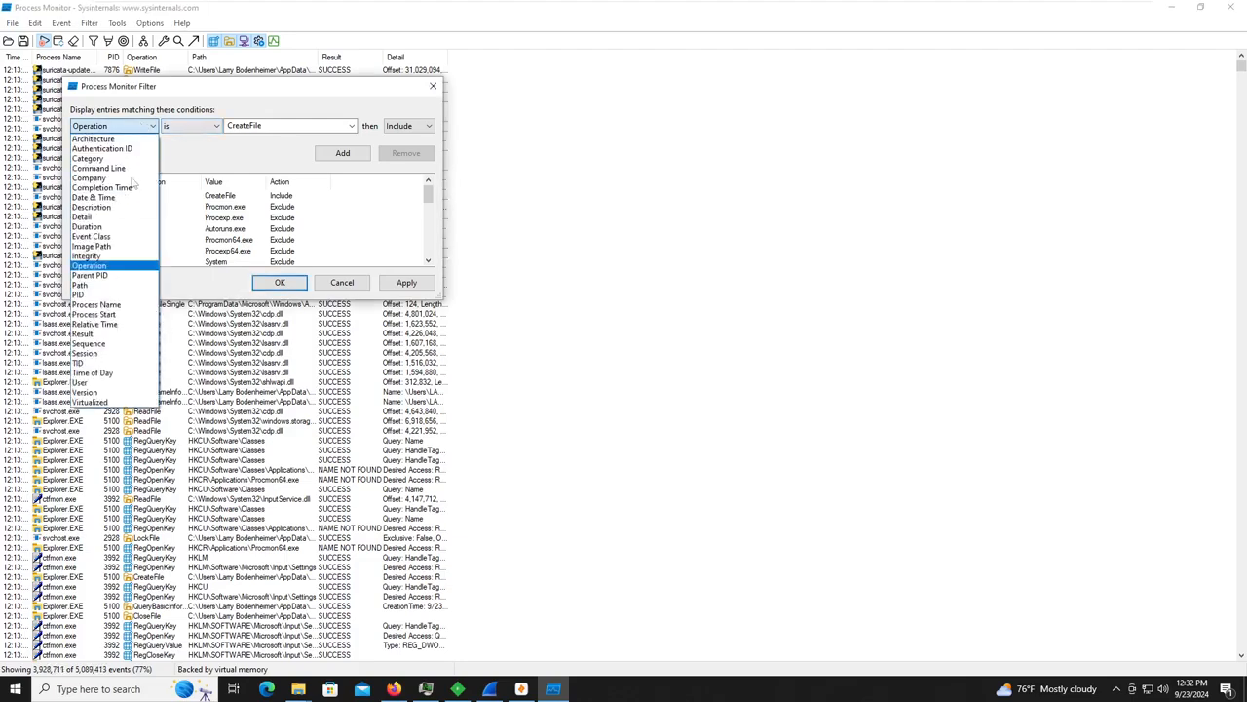
click(117, 305)
click(282, 126)
text(f0a487667a72e78d53a61ce363.exe)
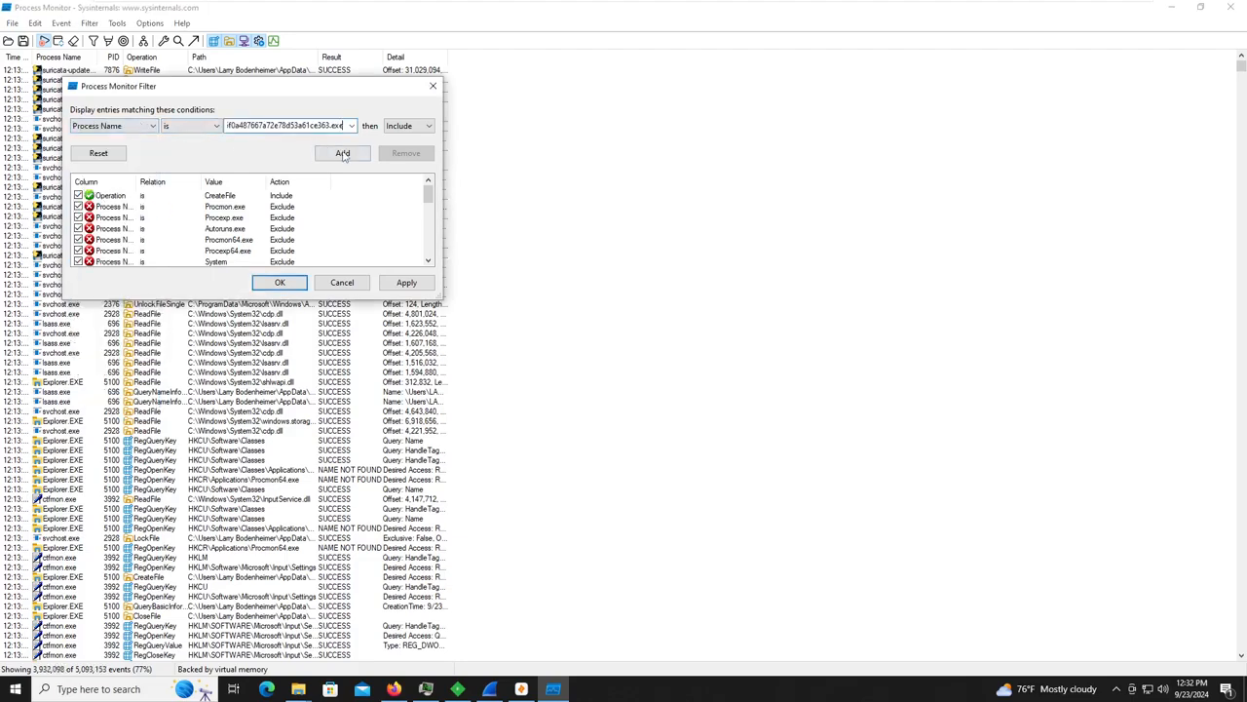
click(344, 155)
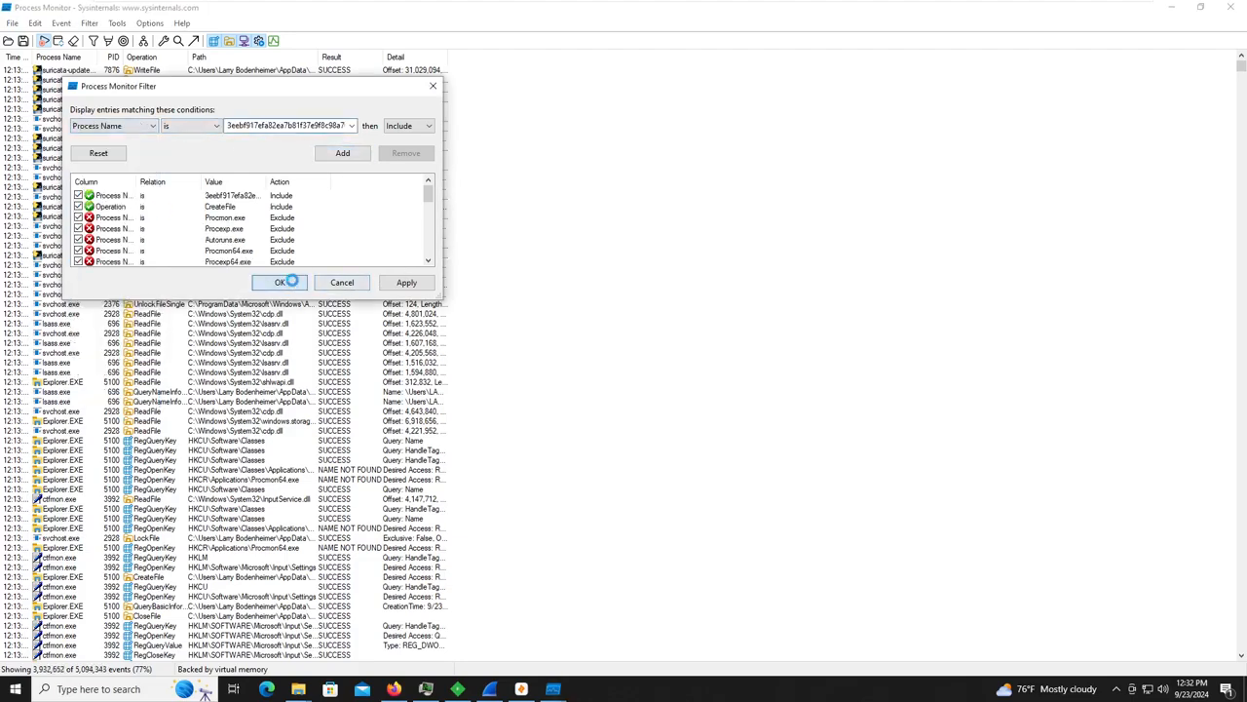
click(285, 282)
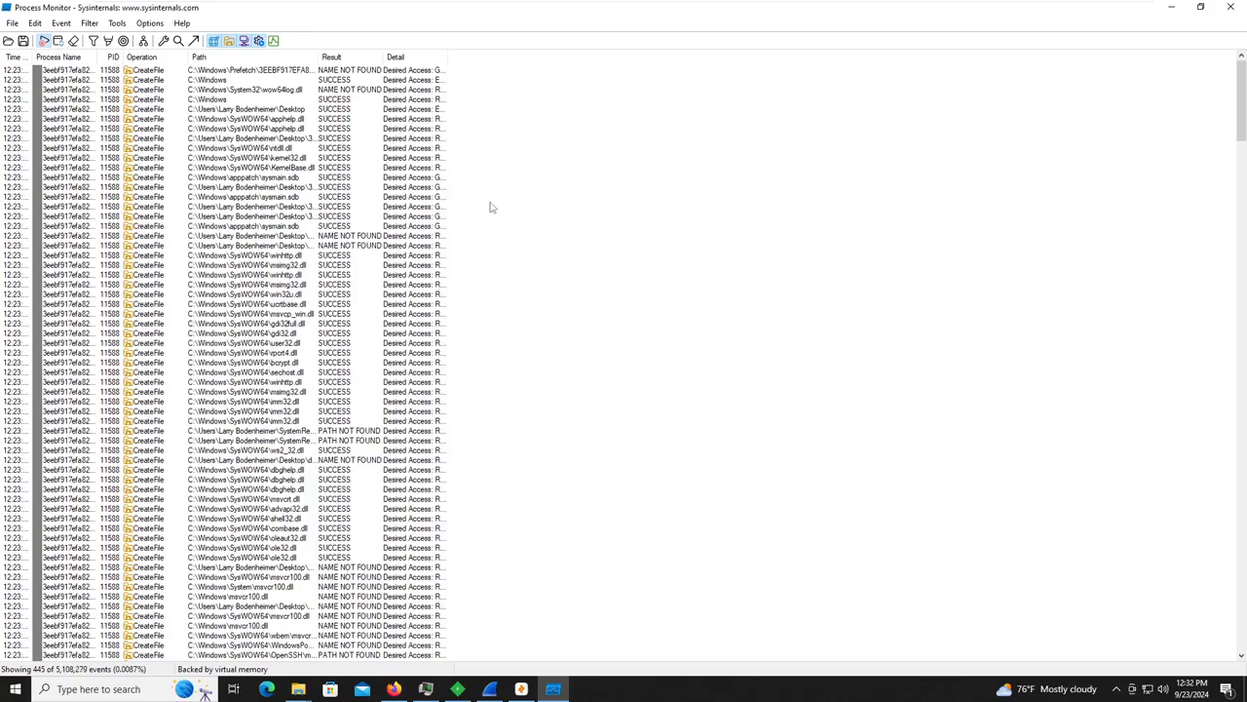
Widen the Path column in the maximized Process Monitor window to show the events' full file paths.
drag(551, 16, 464, 21)
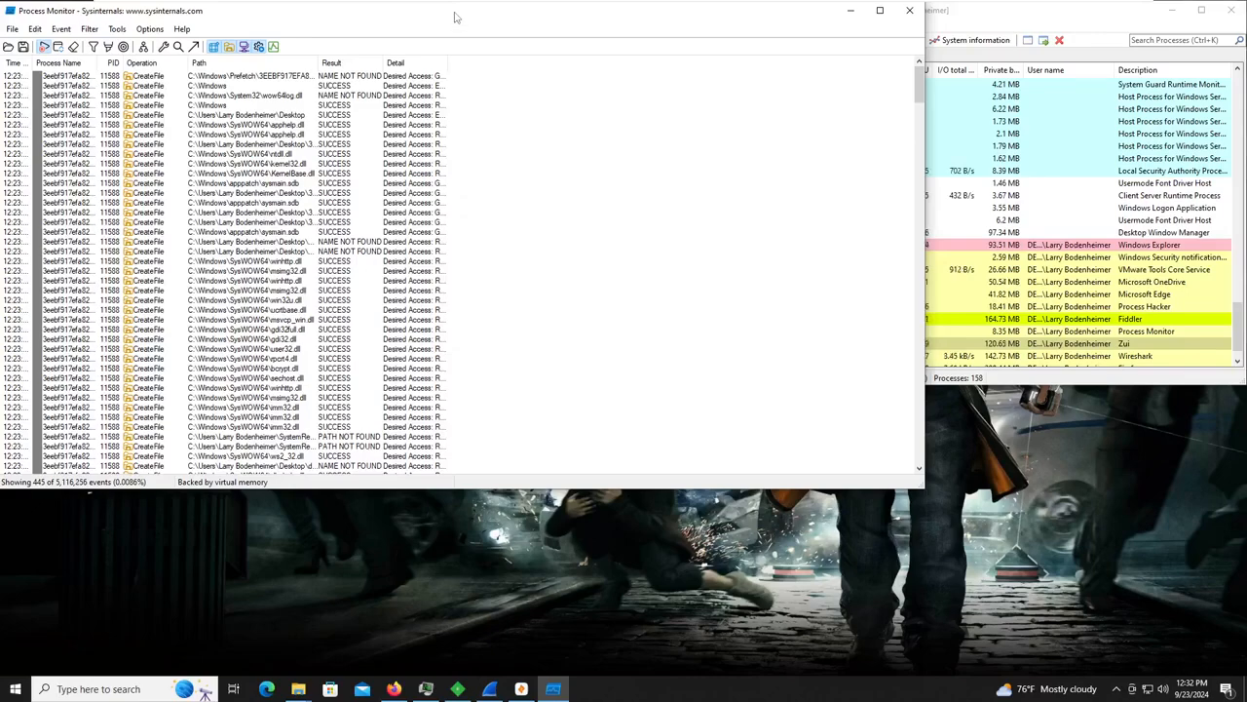
double_click(456, 18)
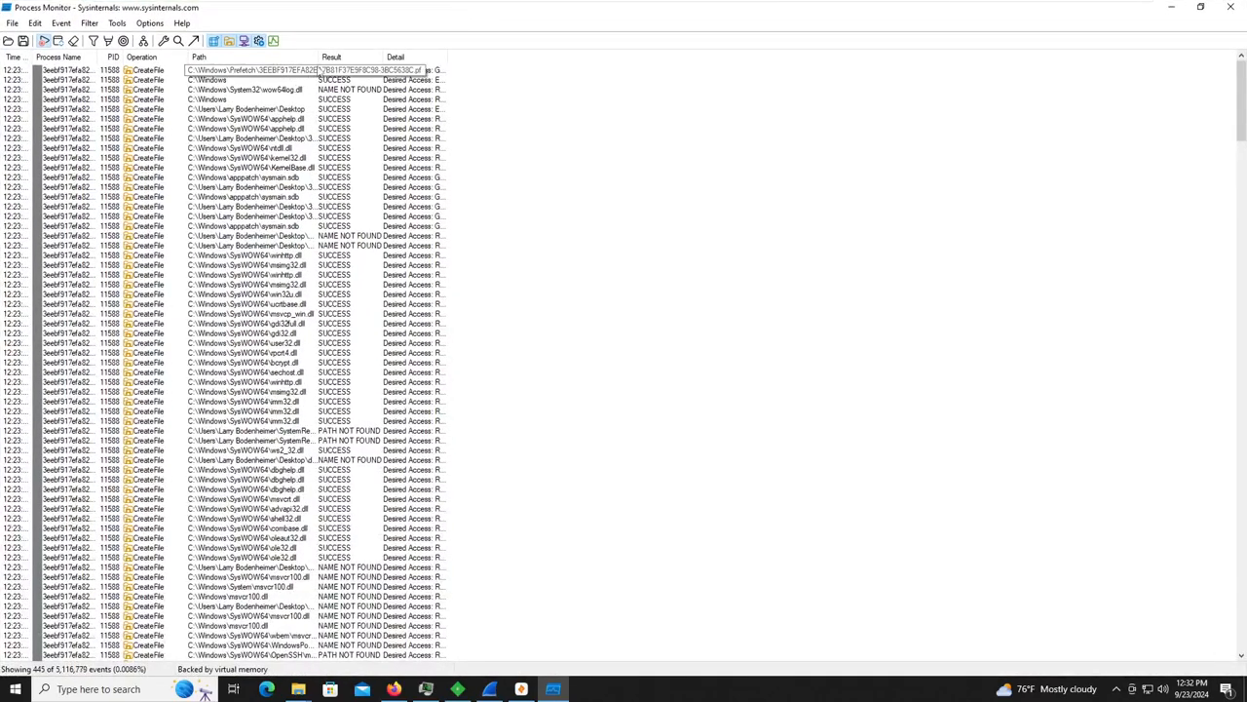
drag(317, 56, 614, 102)
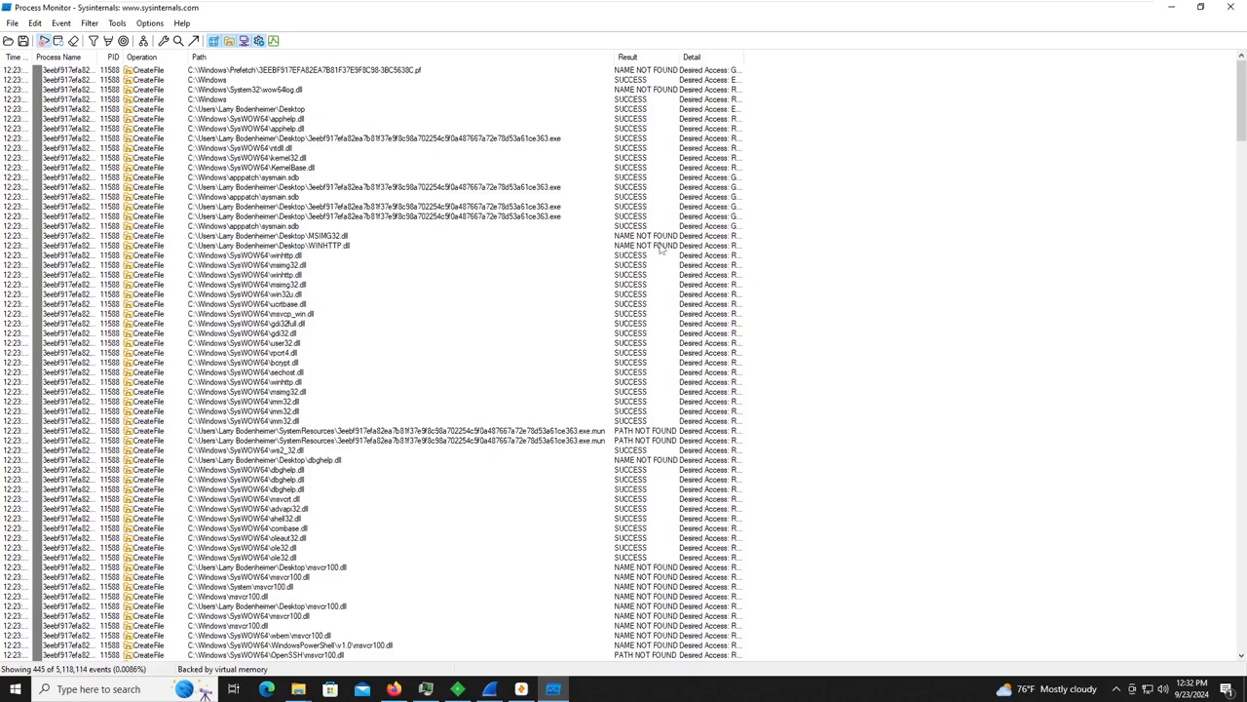
Examine the paths of the sample's CreateFile events through the end of the list and select the last event, for bmcxpnv.exe in the Temp folder.
scroll(629, 398, down, 2)
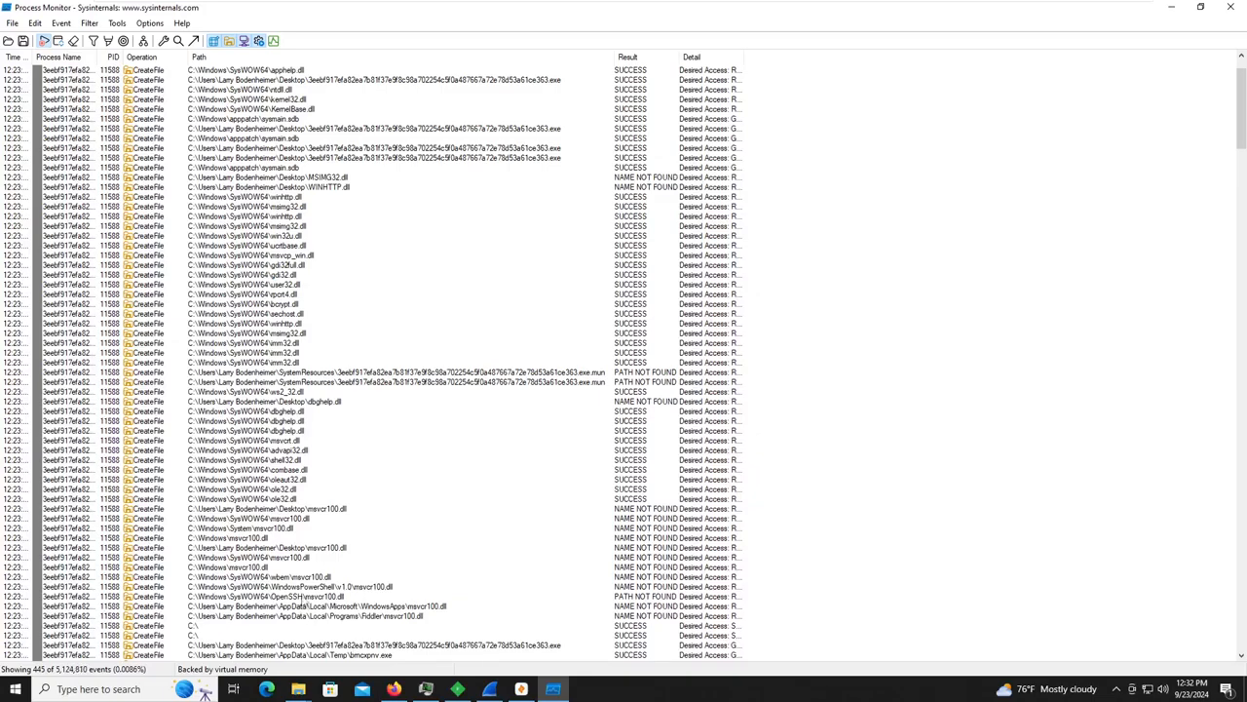
scroll(318, 597, down, 1)
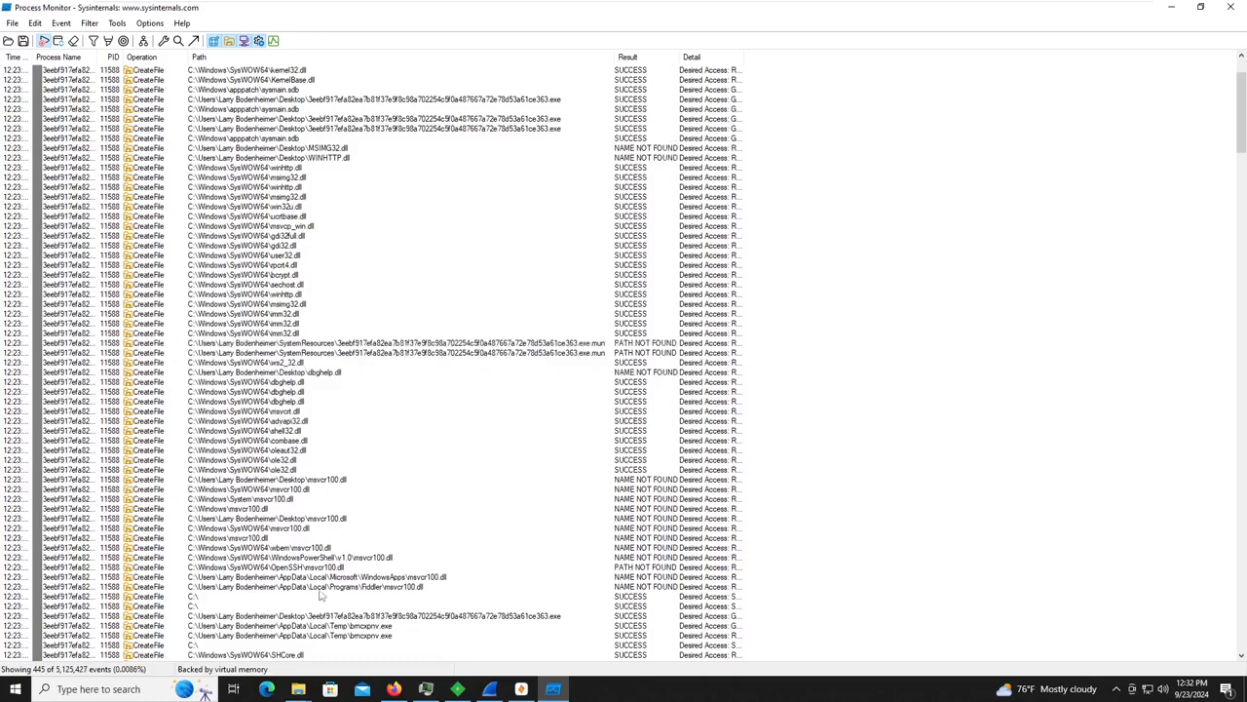
scroll(534, 418, down, 6)
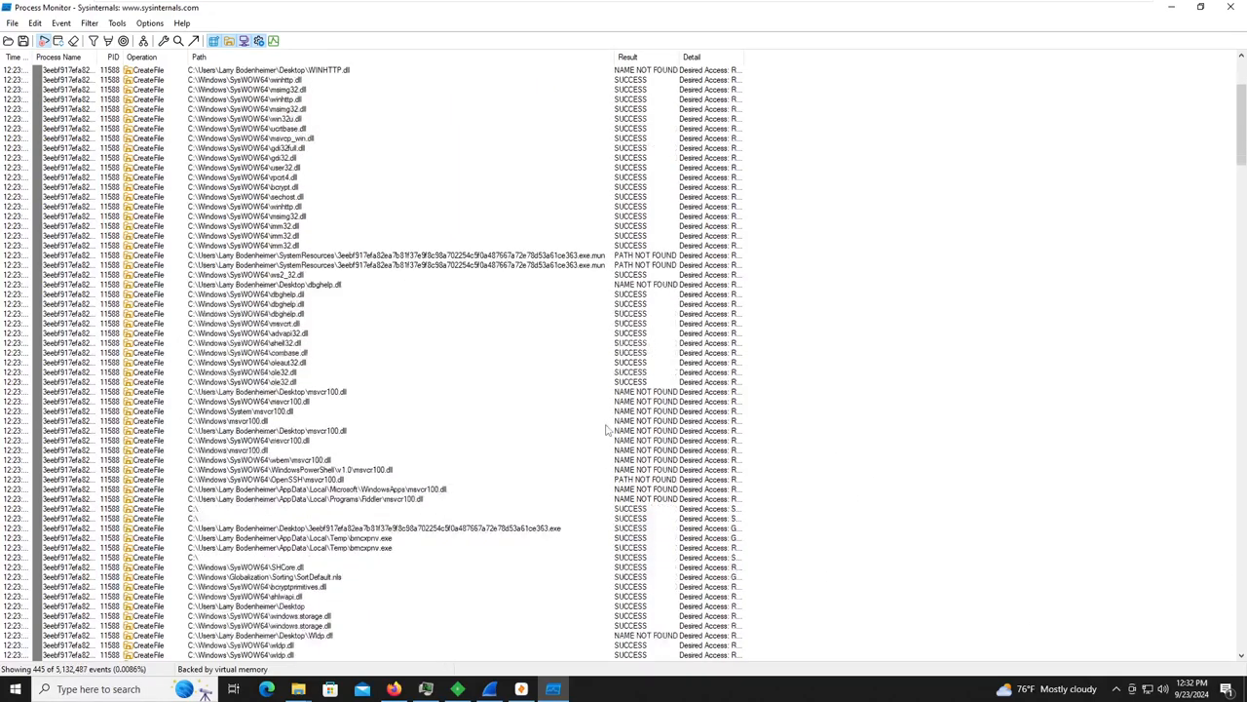
scroll(534, 418, down, 10)
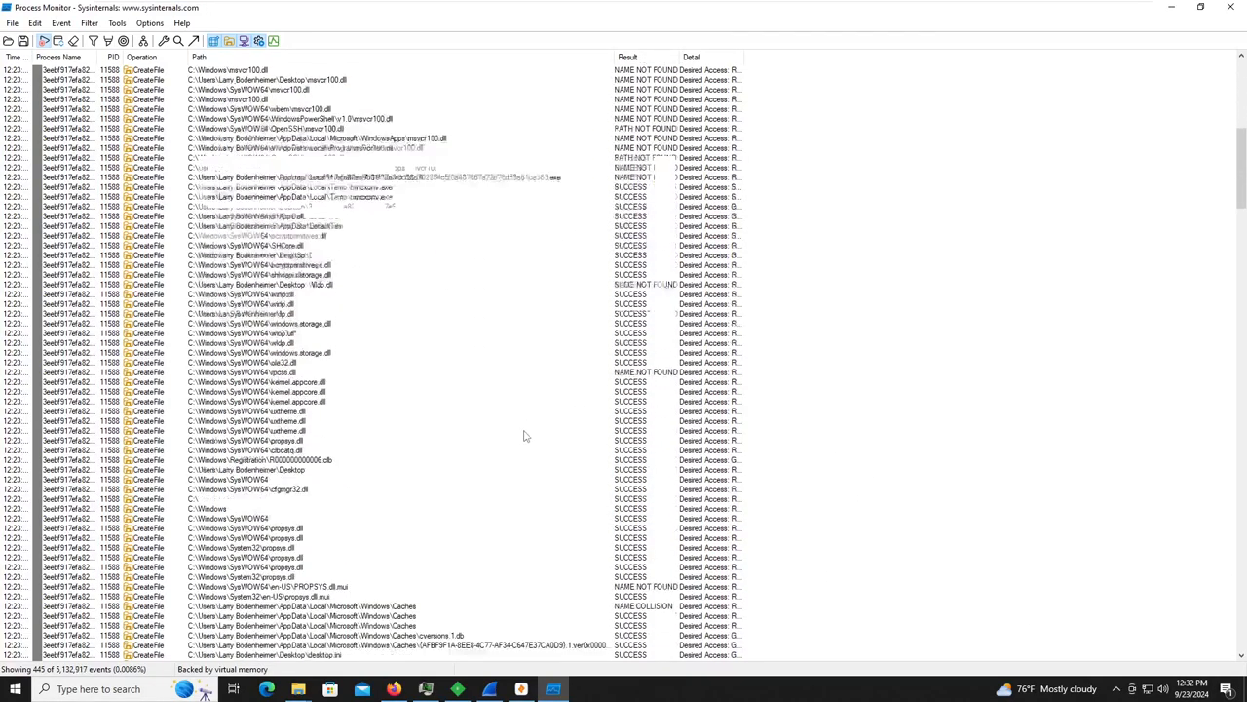
scroll(393, 482, down, 6)
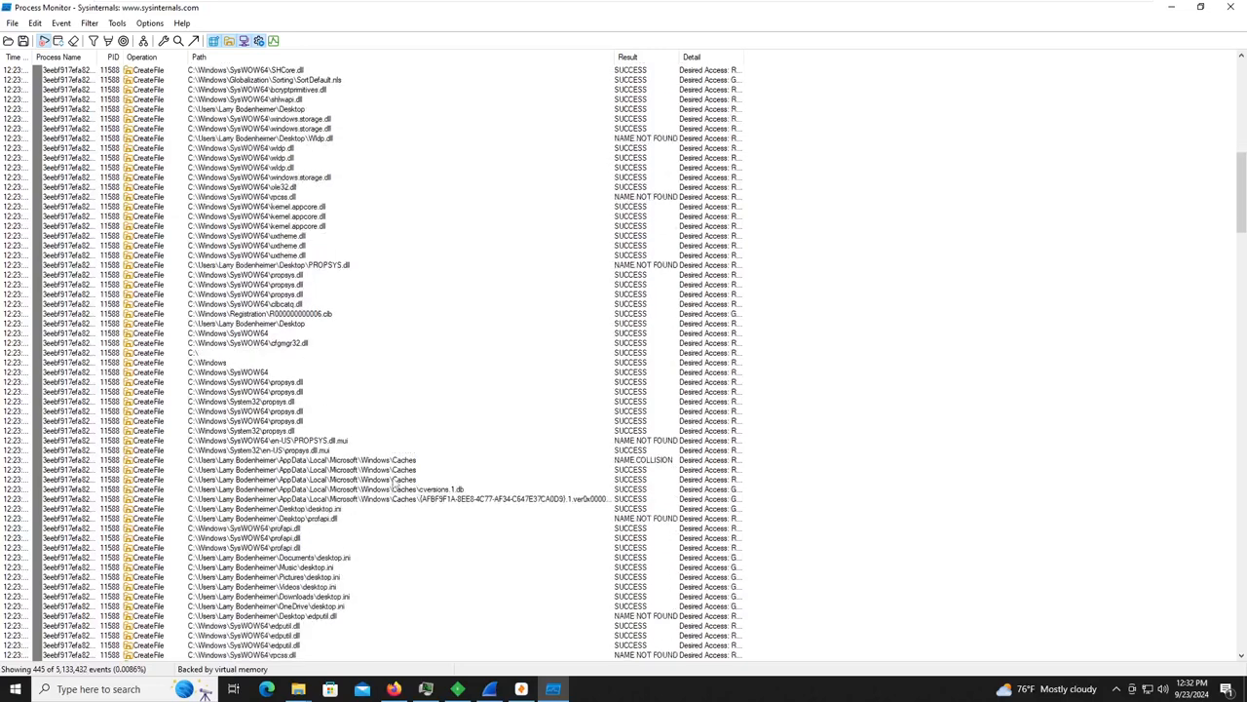
scroll(394, 482, down, 3)
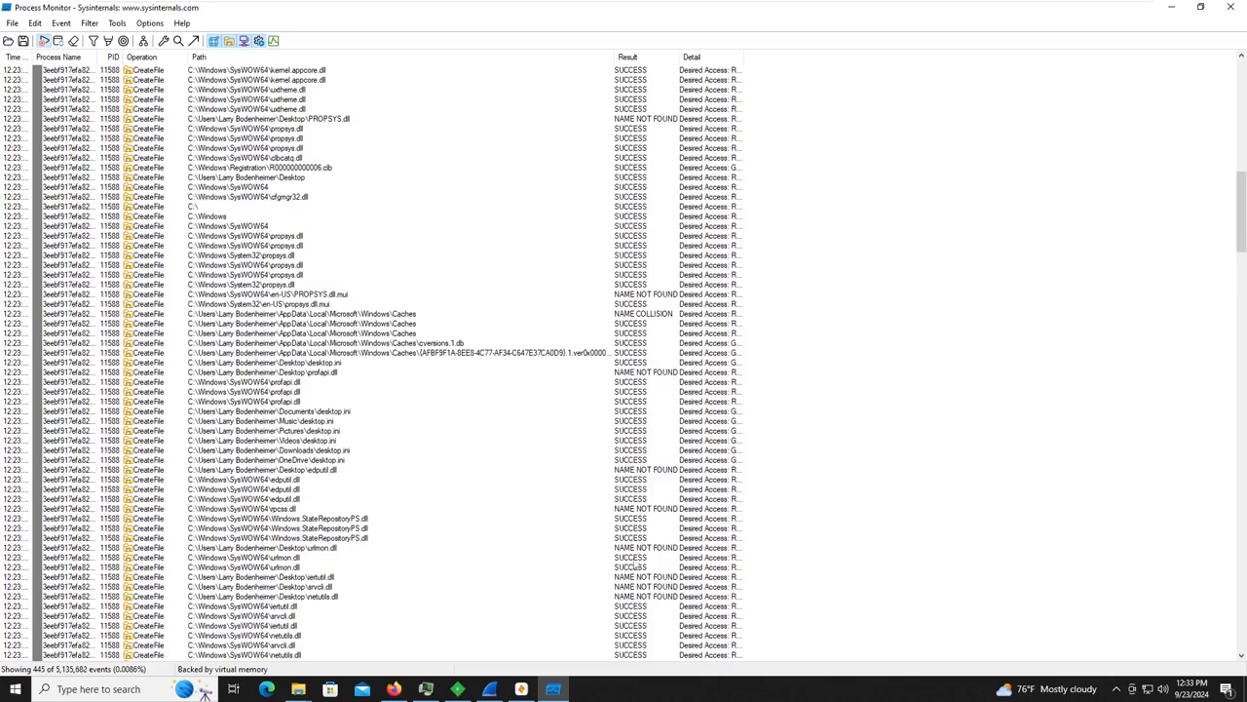
scroll(538, 607, down, 2)
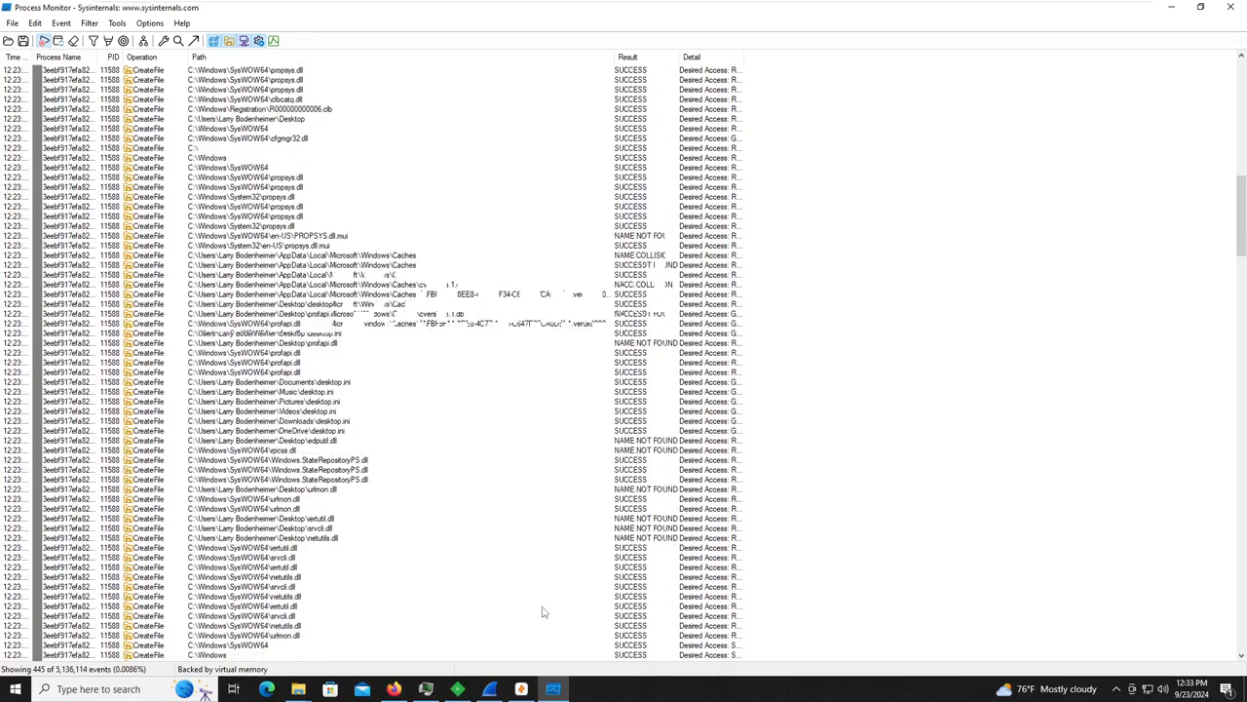
scroll(536, 606, down, 4)
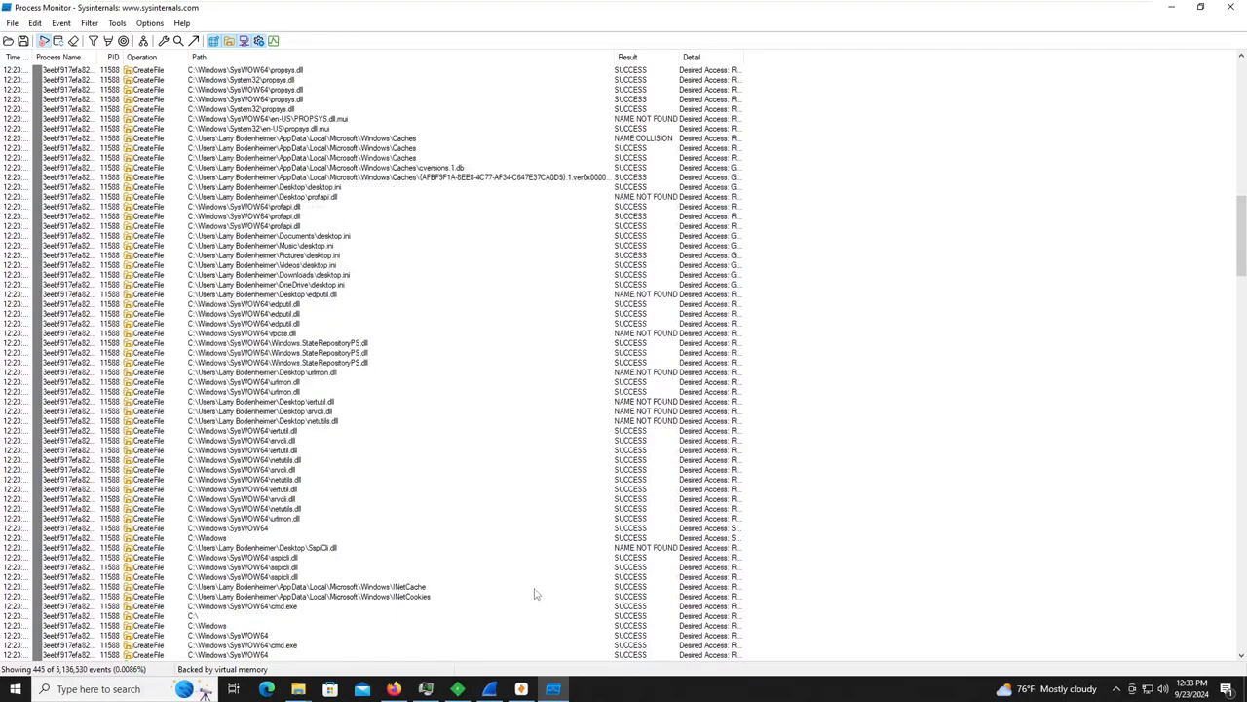
scroll(534, 594, down, 1)
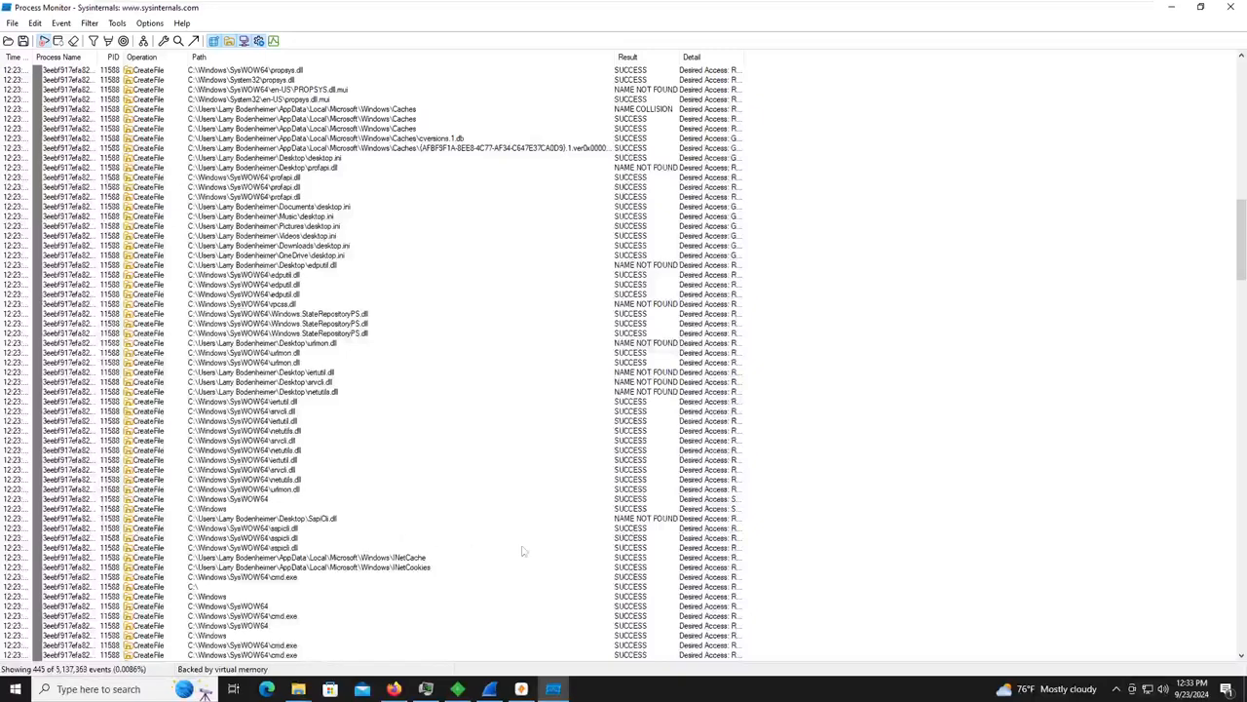
scroll(520, 549, down, 8)
scroll(538, 557, down, 4)
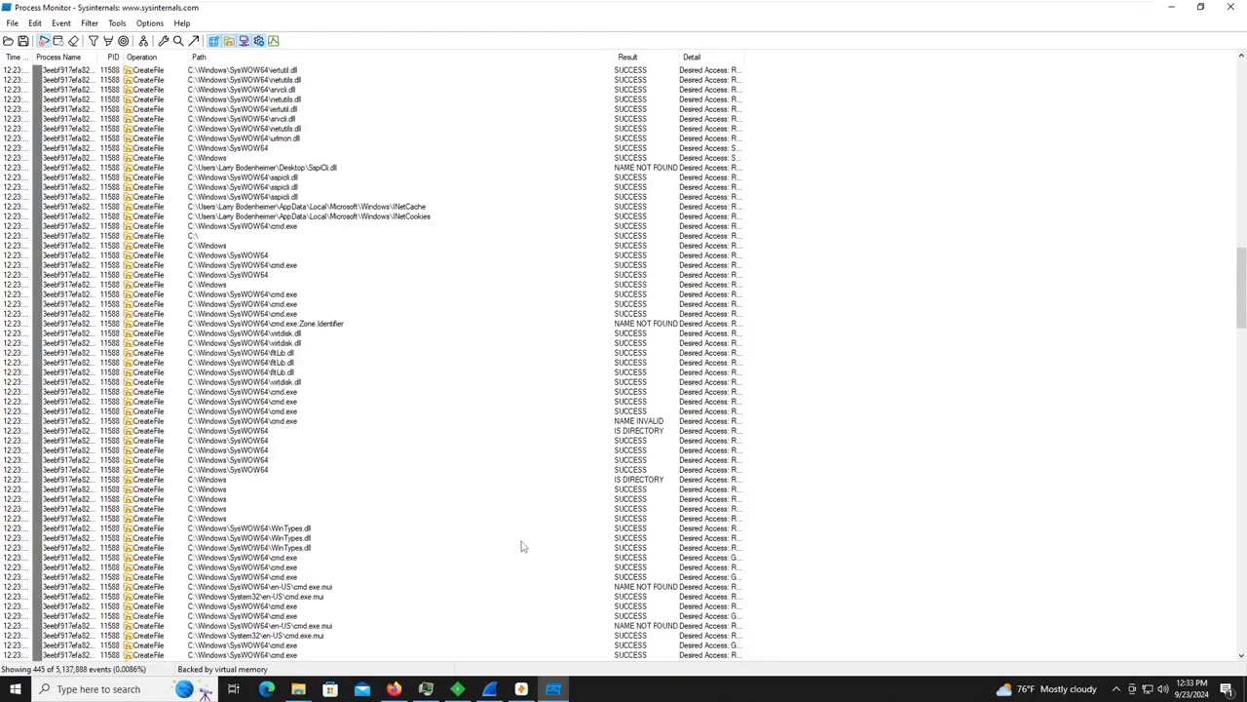
scroll(511, 557, down, 7)
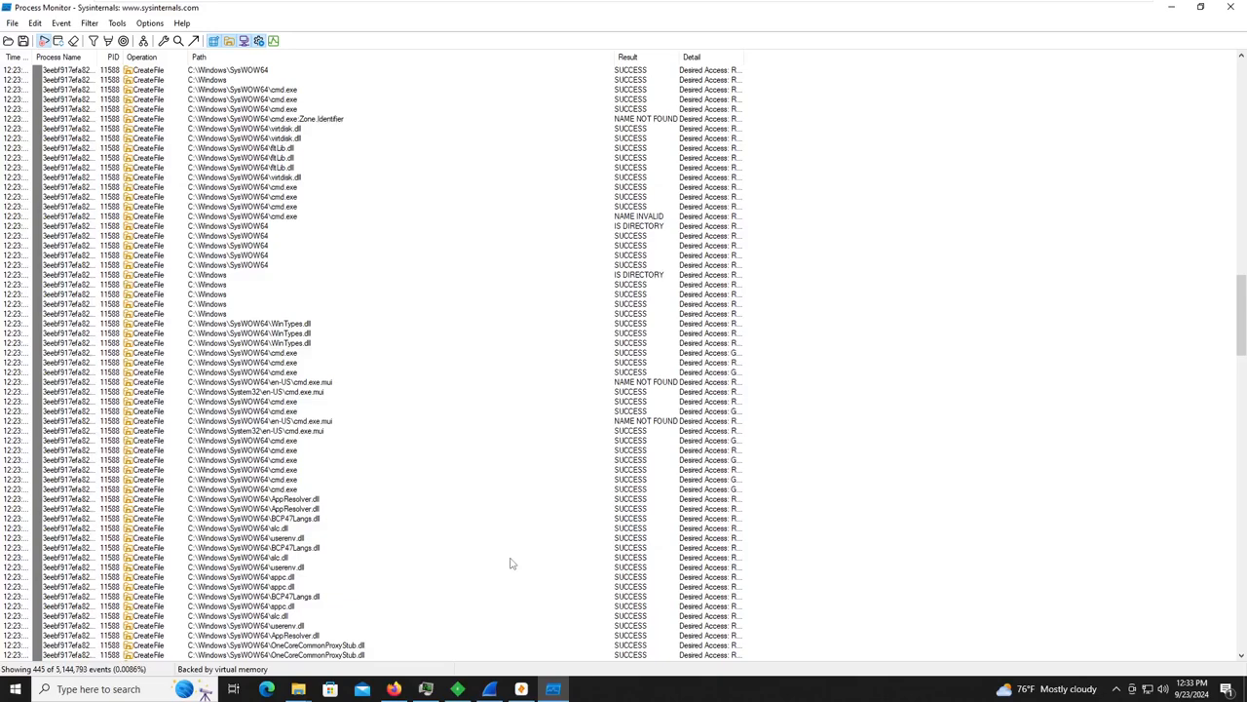
scroll(511, 563, down, 5)
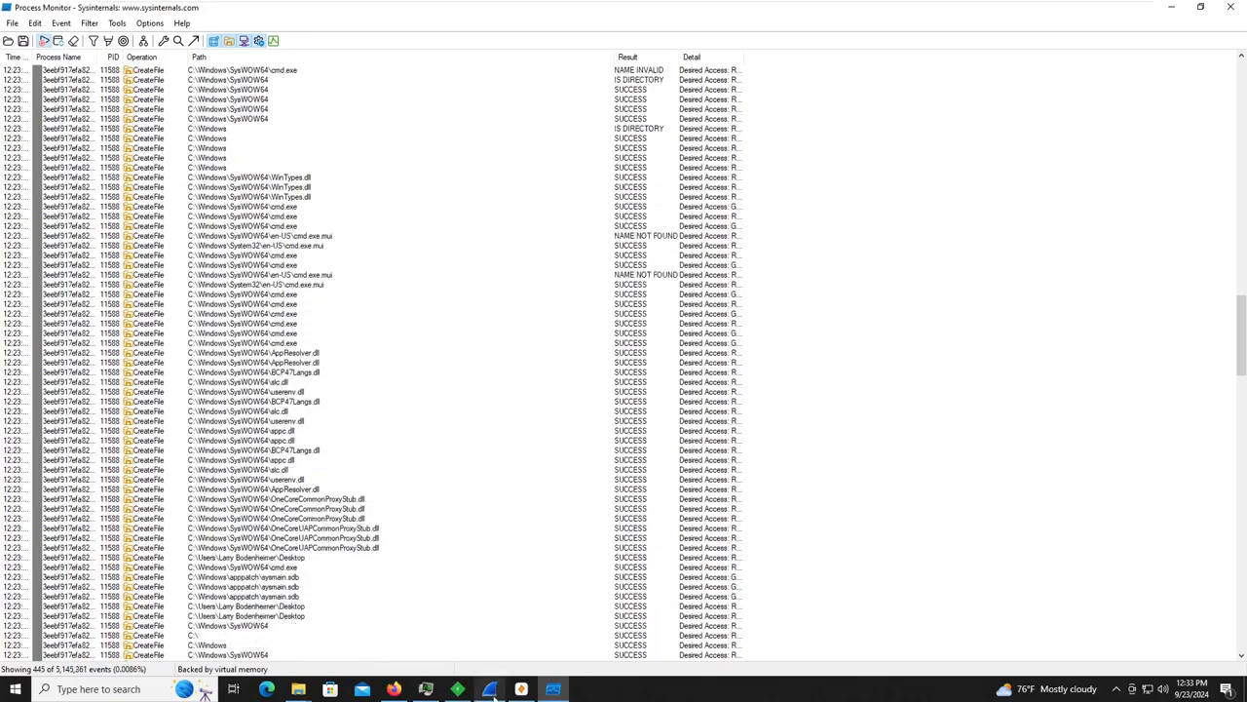
mouse_move(469, 689)
scroll(517, 529, down, 11)
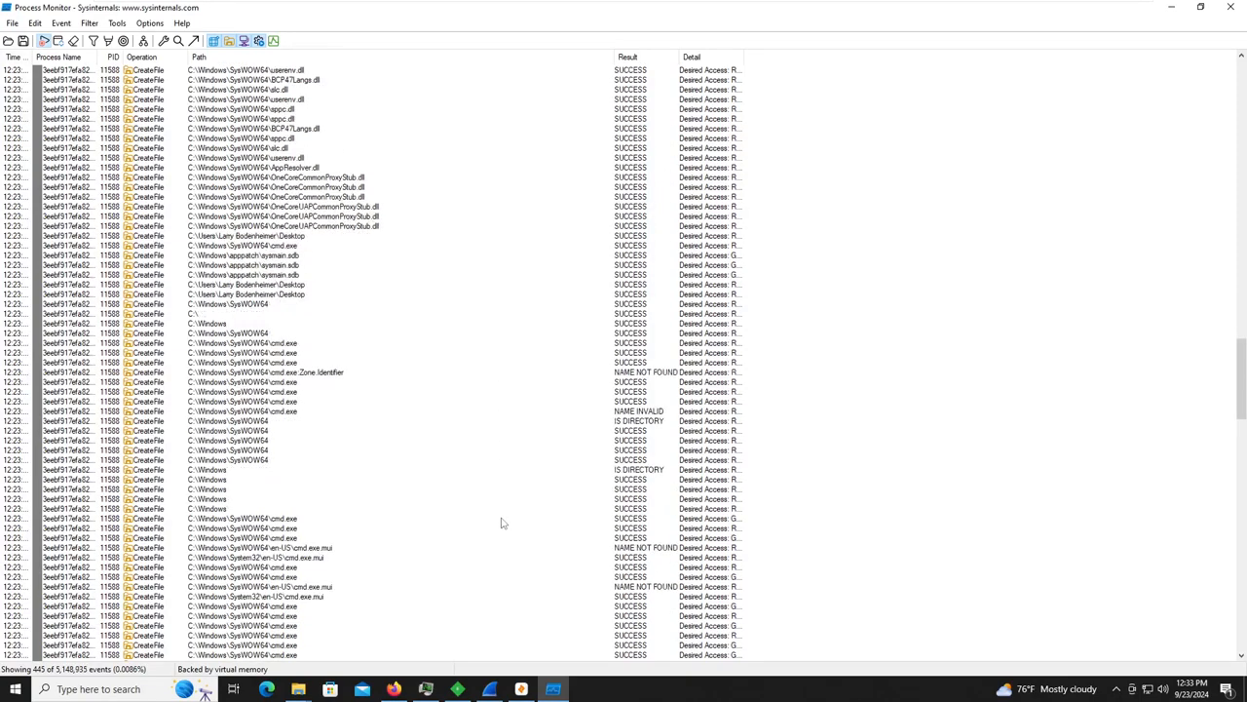
scroll(502, 523, down, 9)
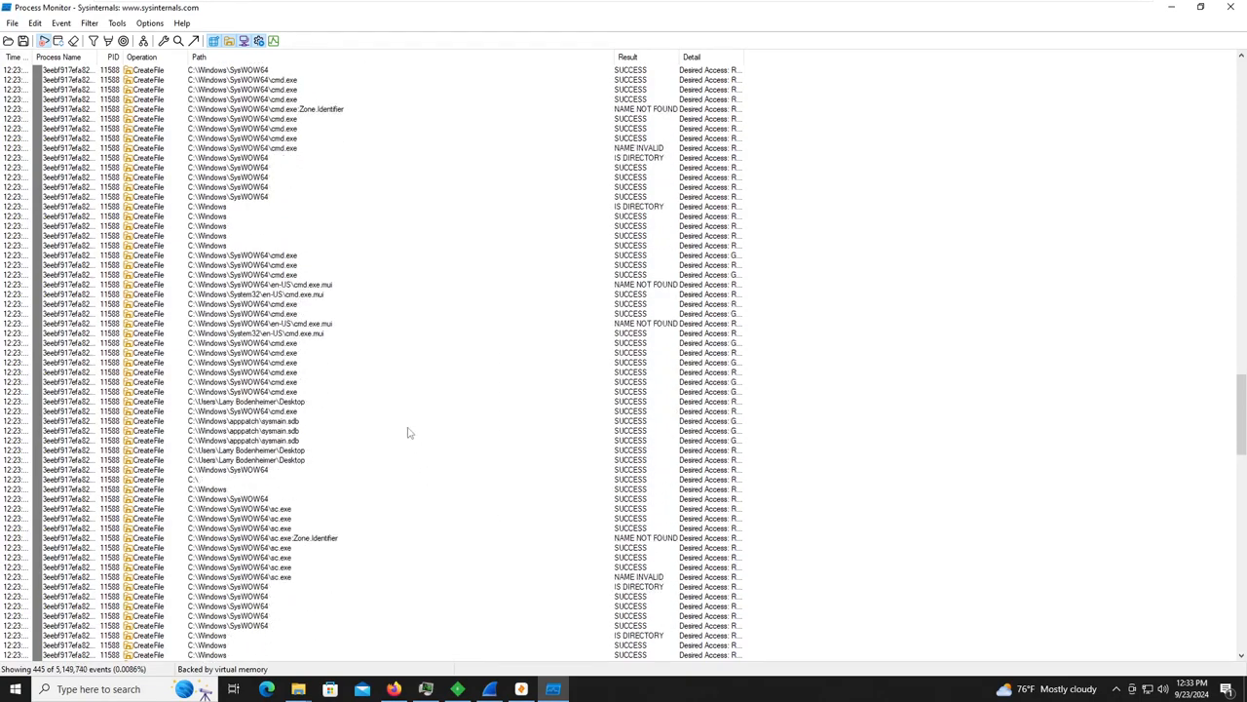
scroll(405, 427, down, 10)
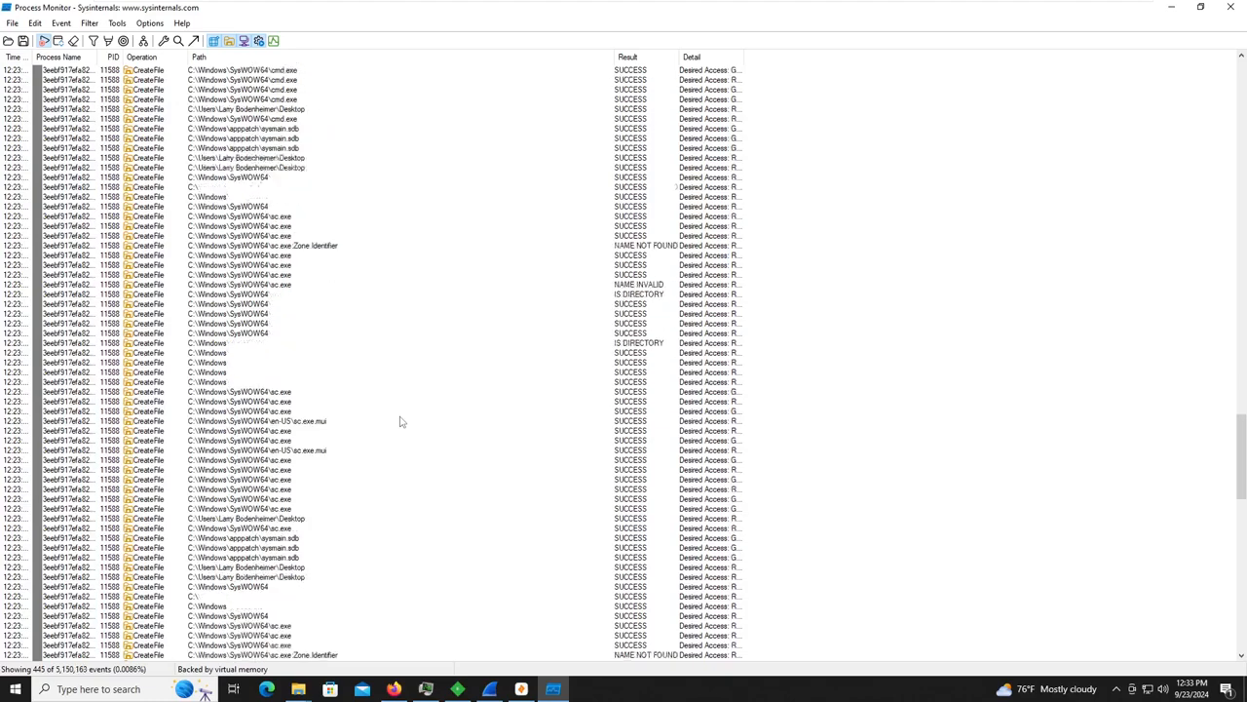
scroll(400, 421, down, 2)
scroll(399, 421, down, 8)
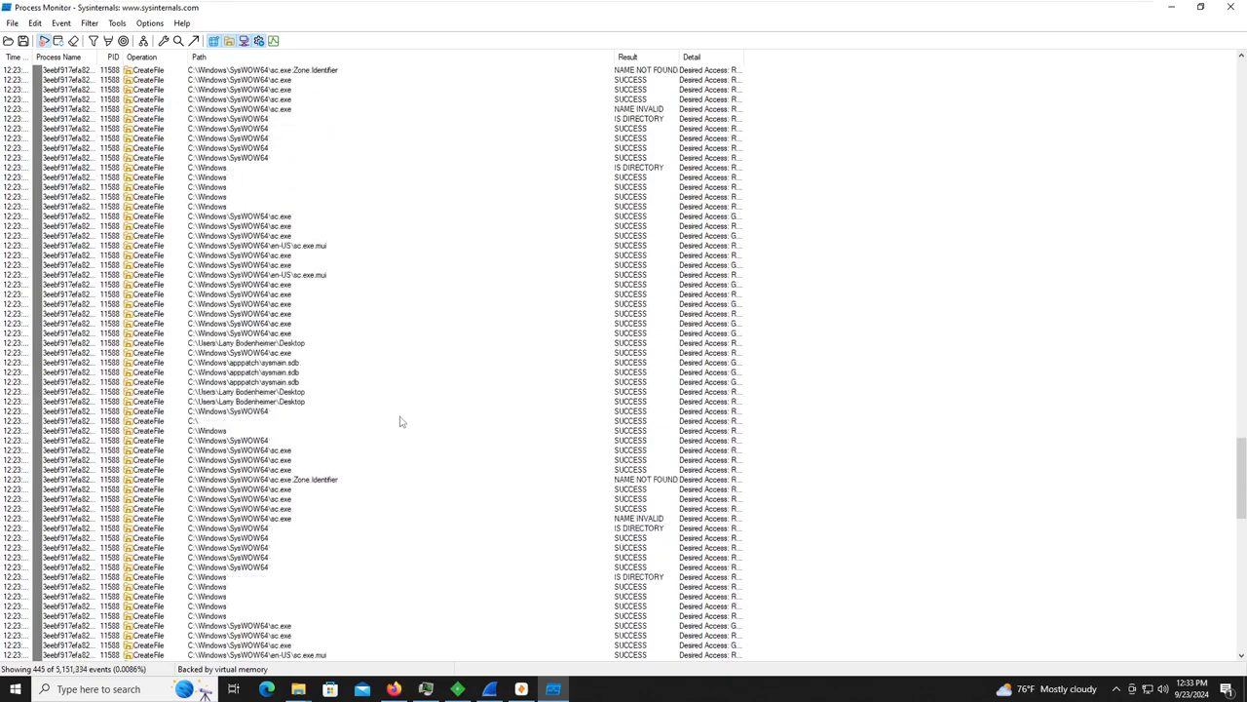
scroll(397, 421, down, 15)
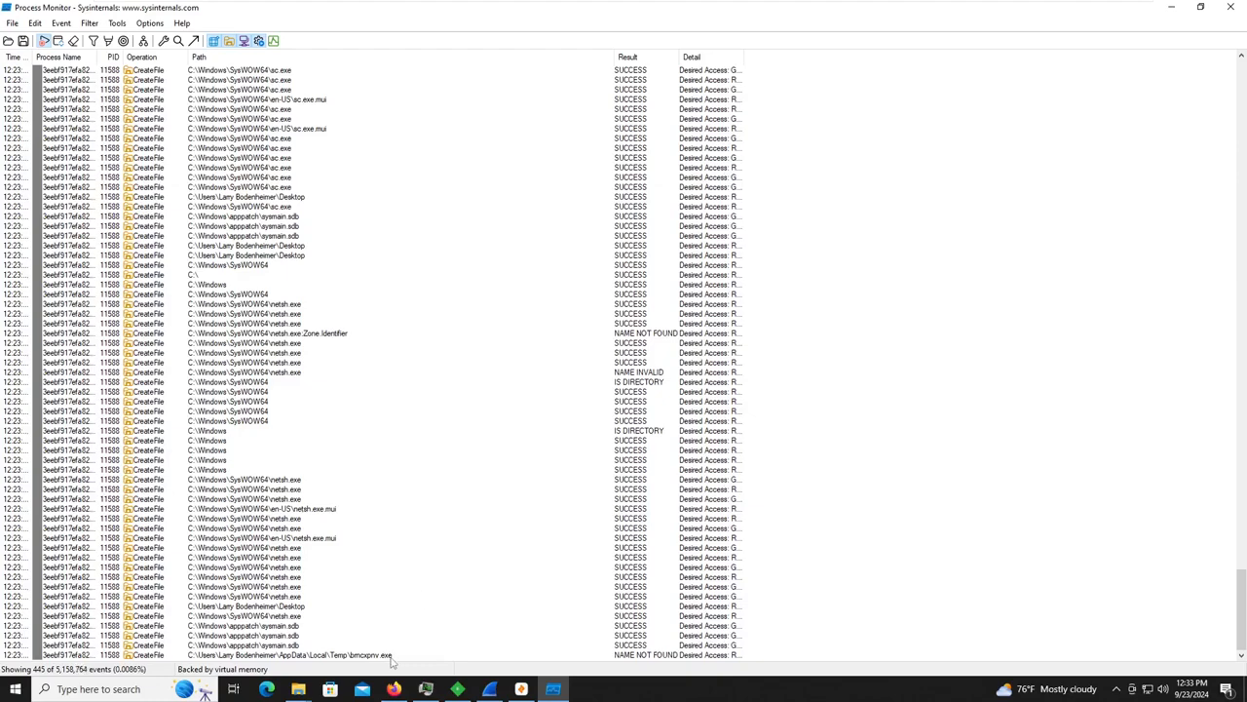
click(391, 656)
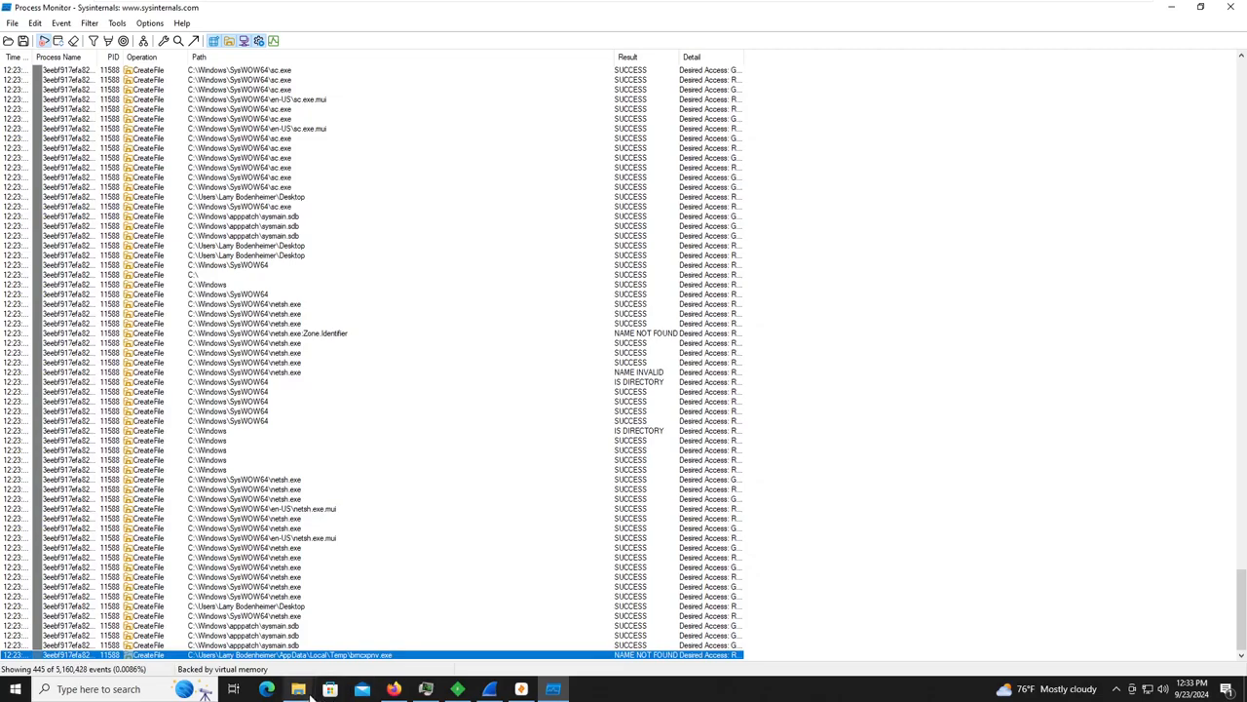
Switch to File Explorer, create a new text document on the desktop, and rename it bmcxpnv.exe, accepting the extension change.
mouse_move(298, 687)
mouse_move(328, 665)
click(243, 636)
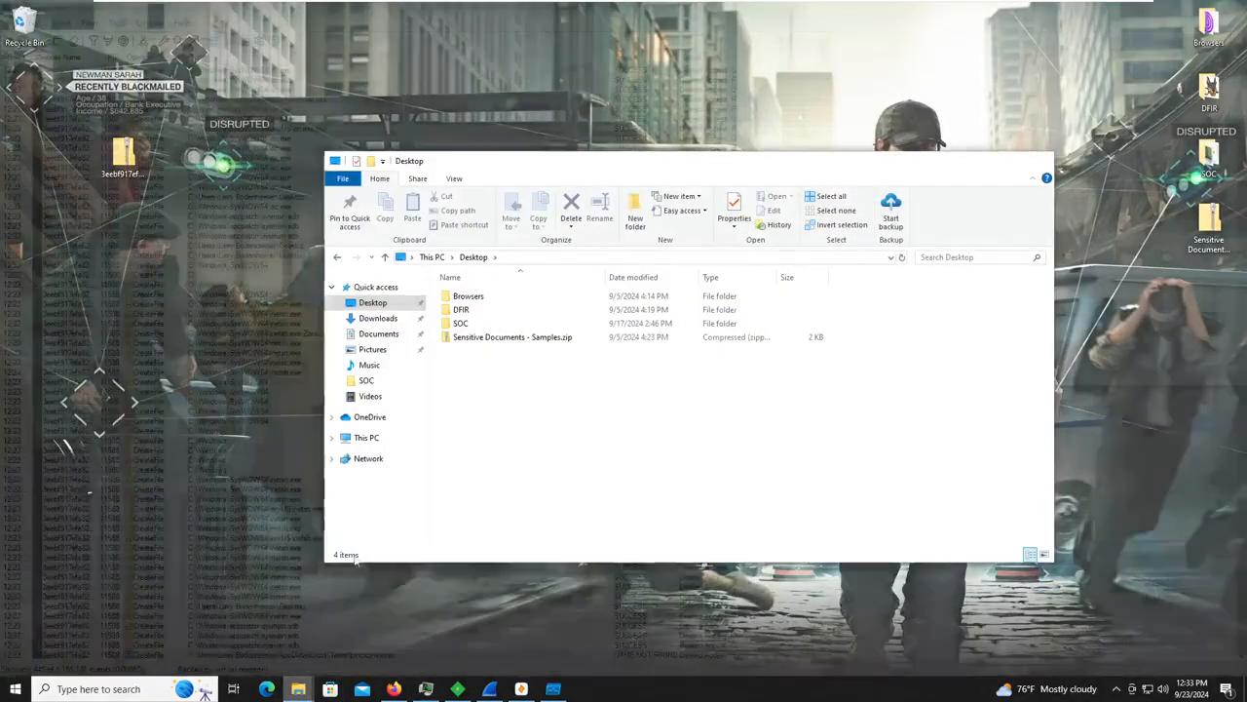
drag(665, 169, 1019, 107)
right_click(916, 345)
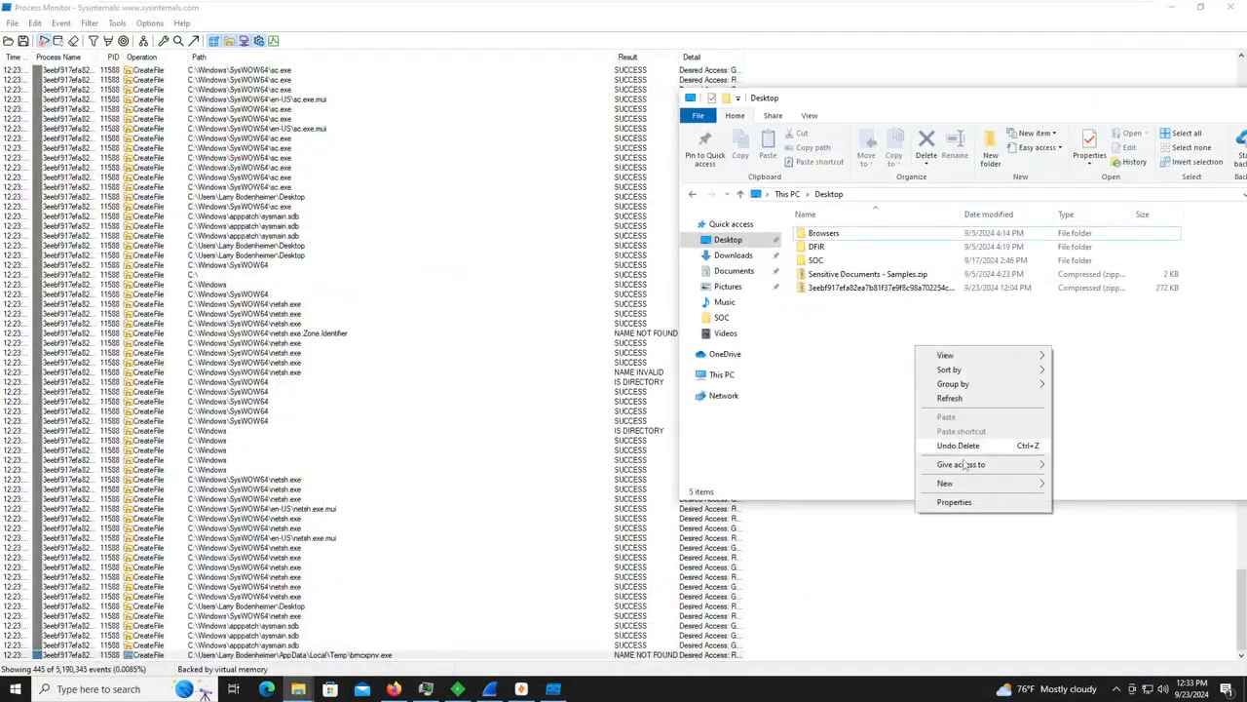
mouse_move(982, 492)
click(1093, 546)
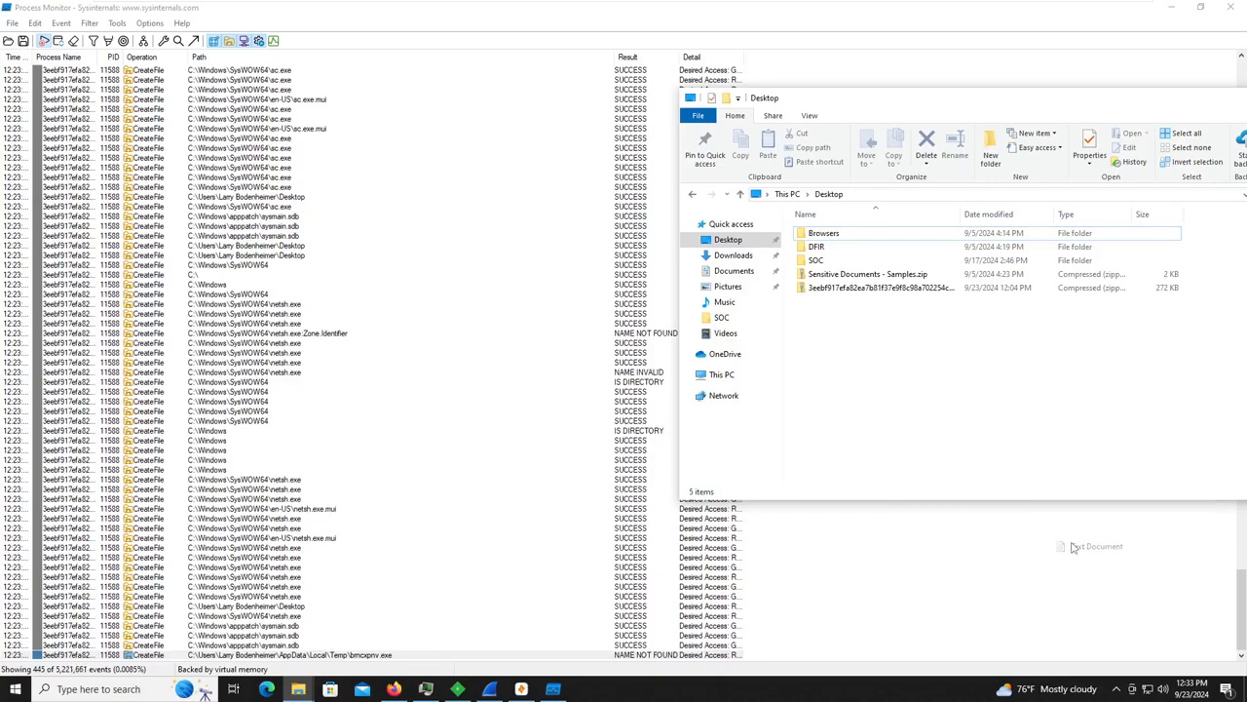
text(bmc)
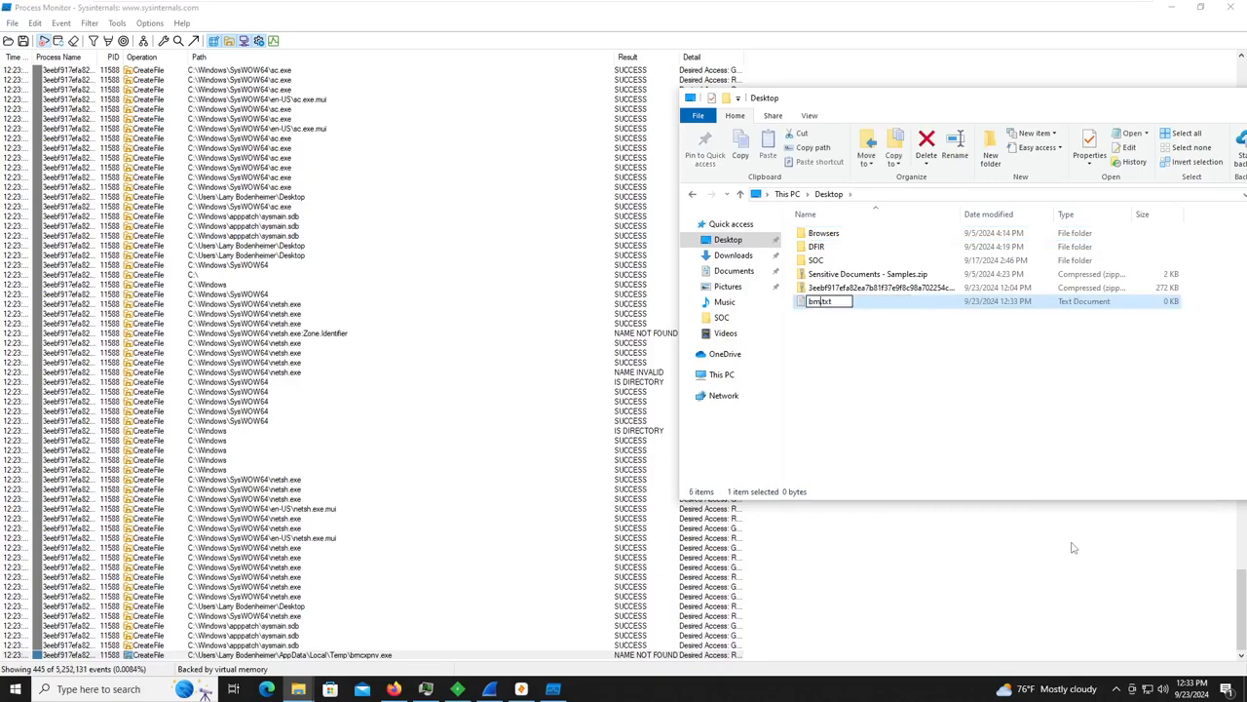
text(xpnv)
text(ex)
key(Return)
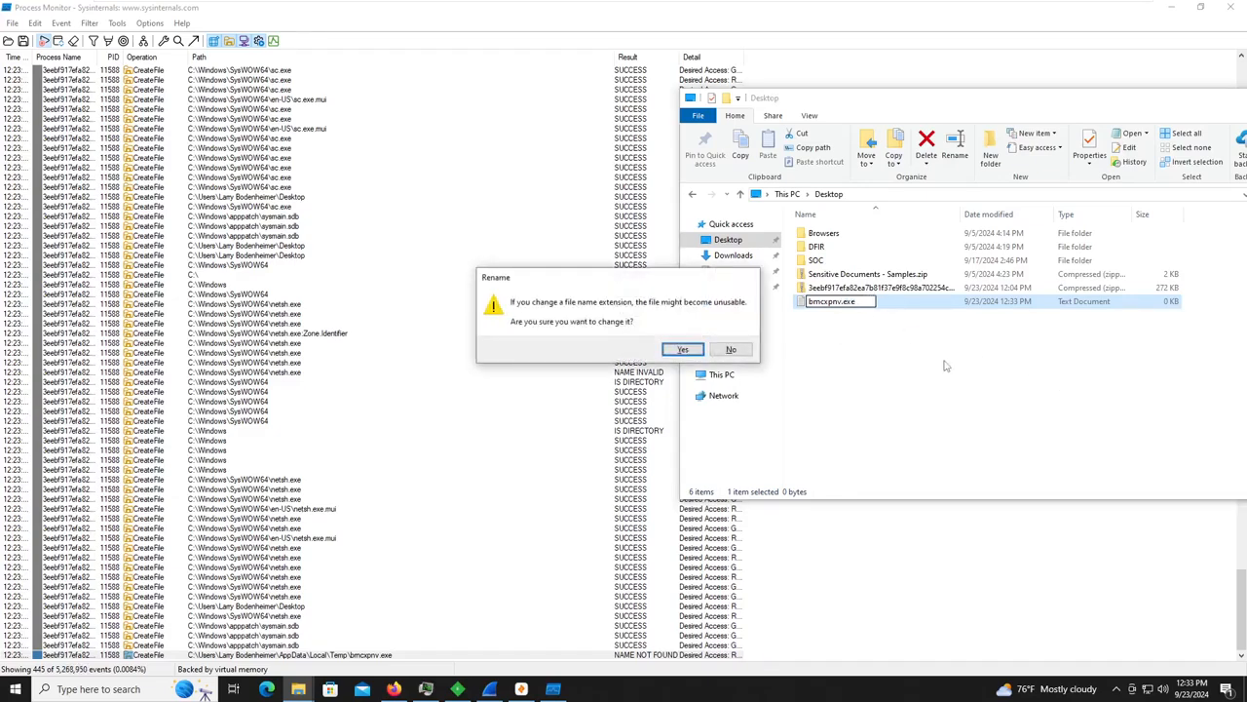
click(682, 349)
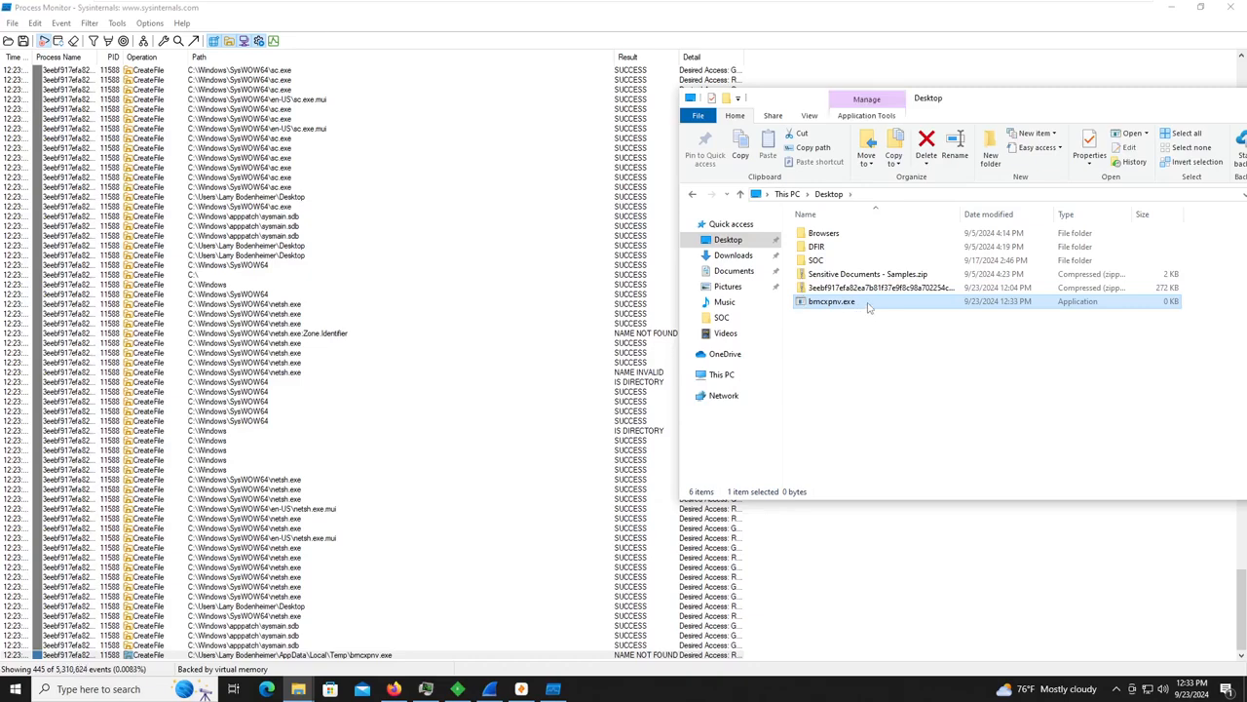
Copy the file name bmcxpnv.exe without renaming the file, and delete the file from the desktop.
right_click(869, 308)
click(909, 544)
click(1036, 394)
click(909, 306)
key(Delete)
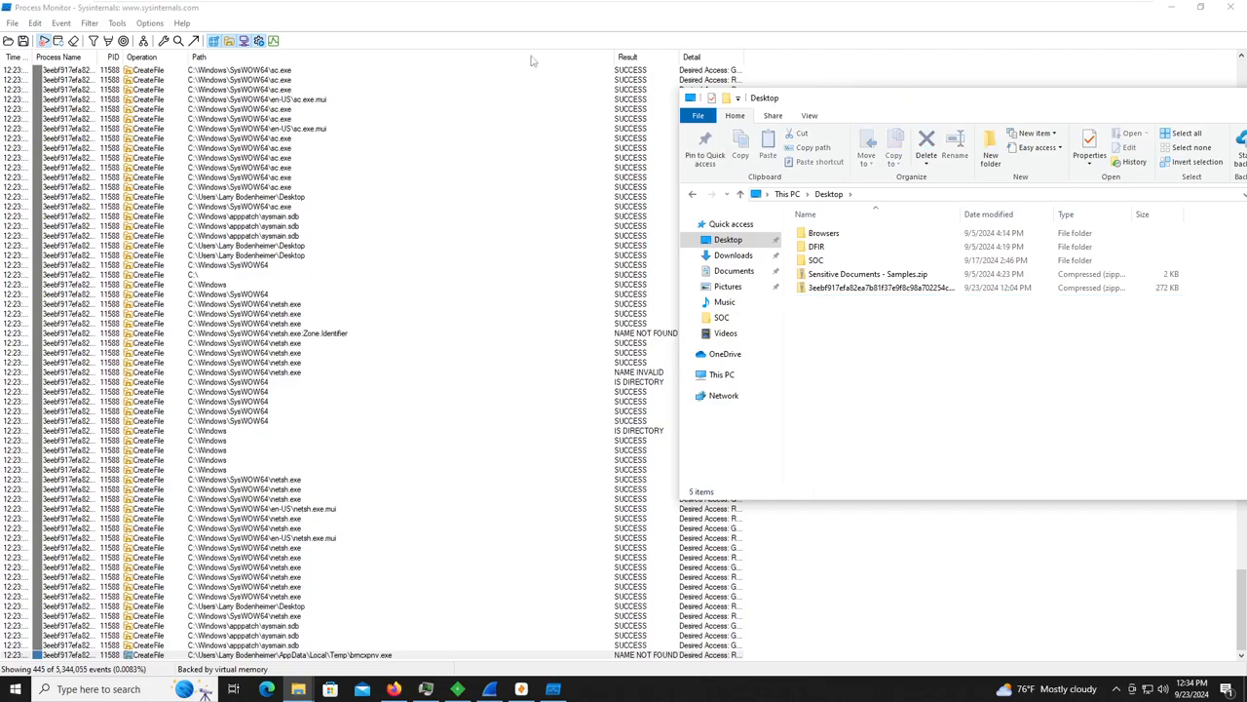
In Process Monitor, replace the sample's Process Name filter rule with one including bmcxpnv.exe, and apply the filter.
click(117, 22)
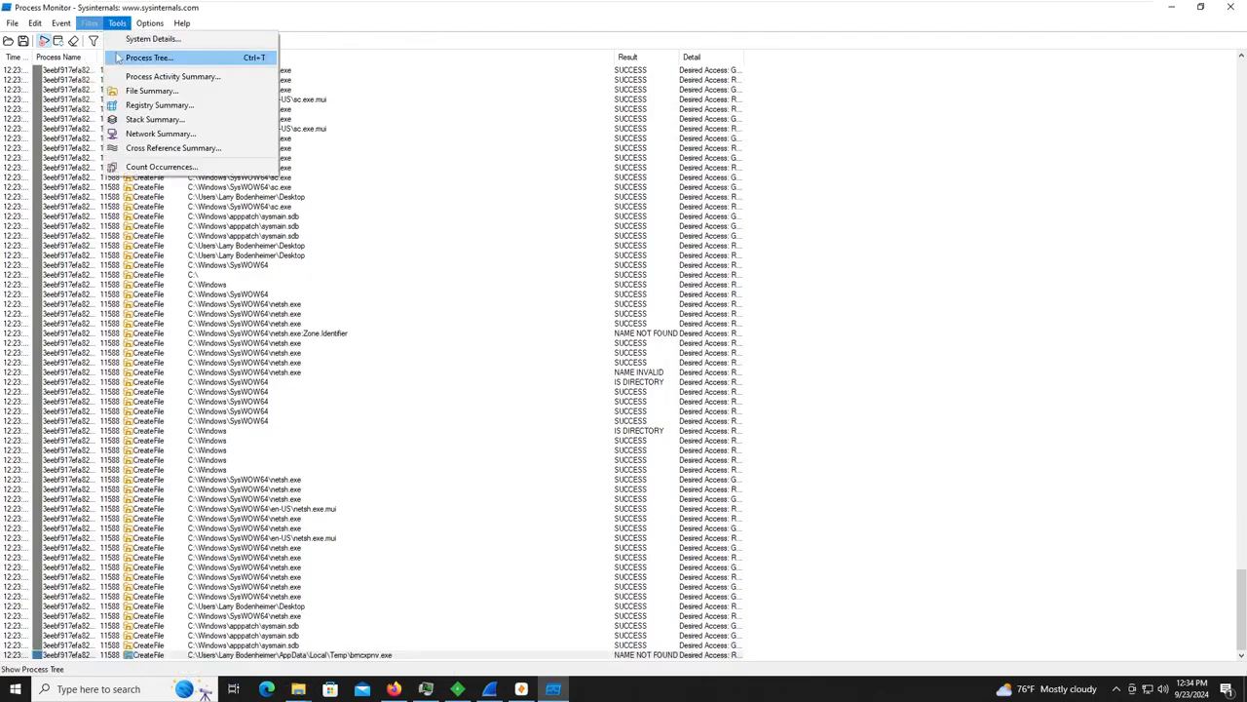
click(109, 58)
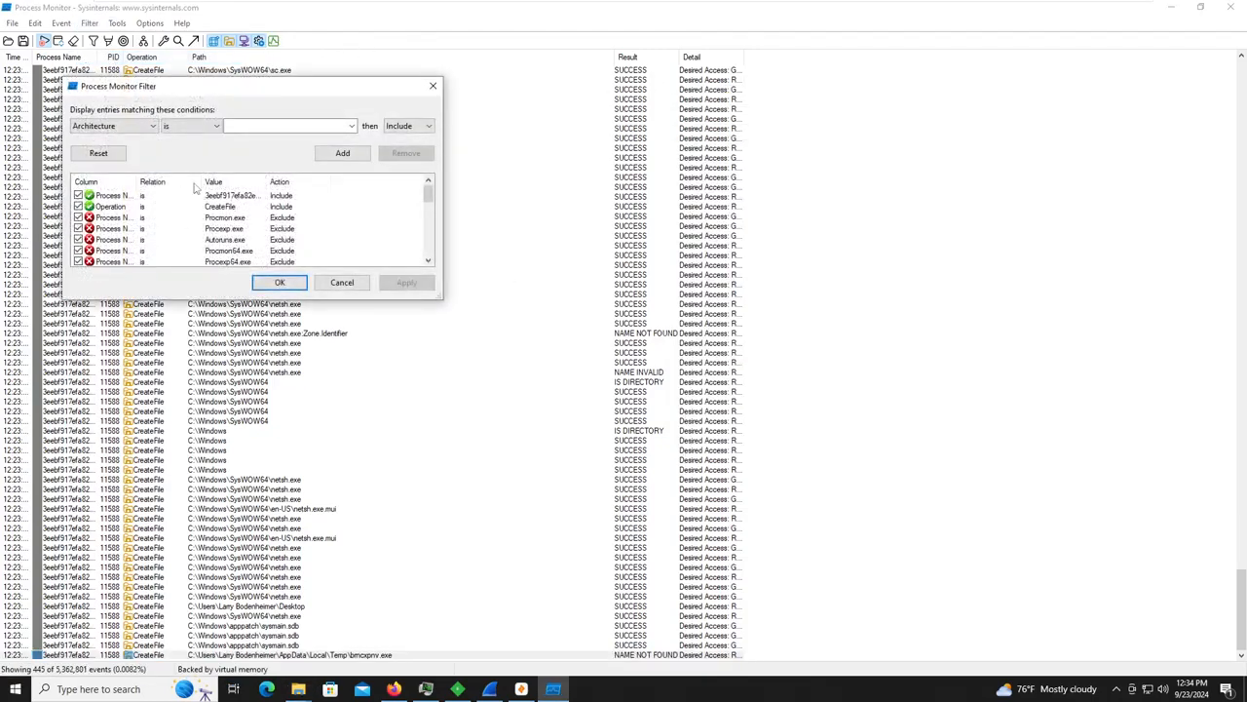
click(188, 196)
double_click(190, 197)
double_click(295, 126)
text(bmcxpnv.exe)
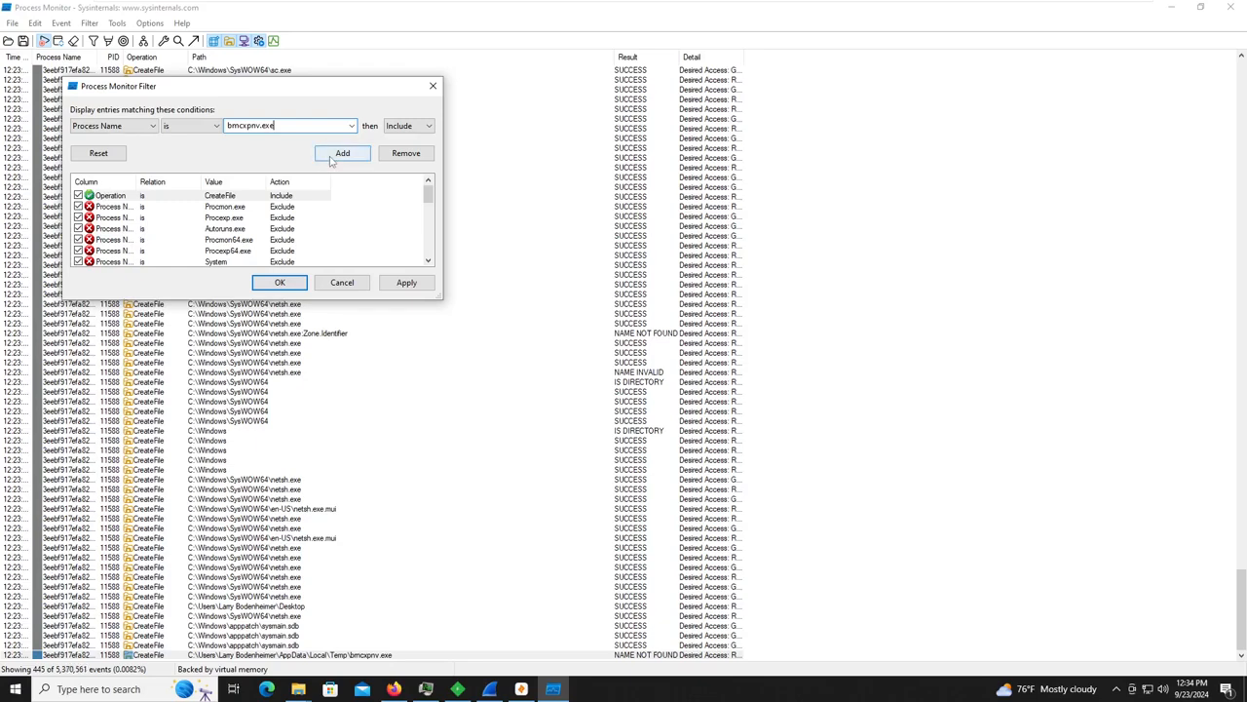
click(331, 157)
click(279, 281)
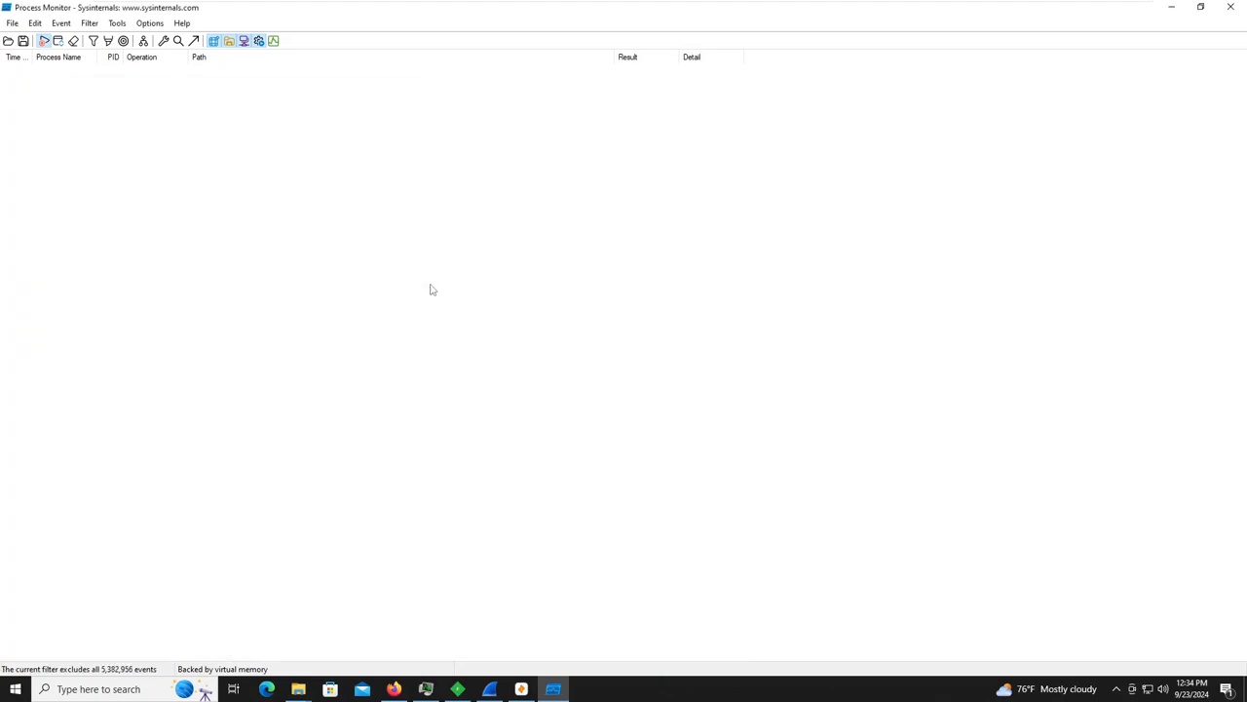
Open the Process Monitor filter settings, then switch to Firefox and review the sample's VirusTotal details and relations down to its dropped files.
click(90, 22)
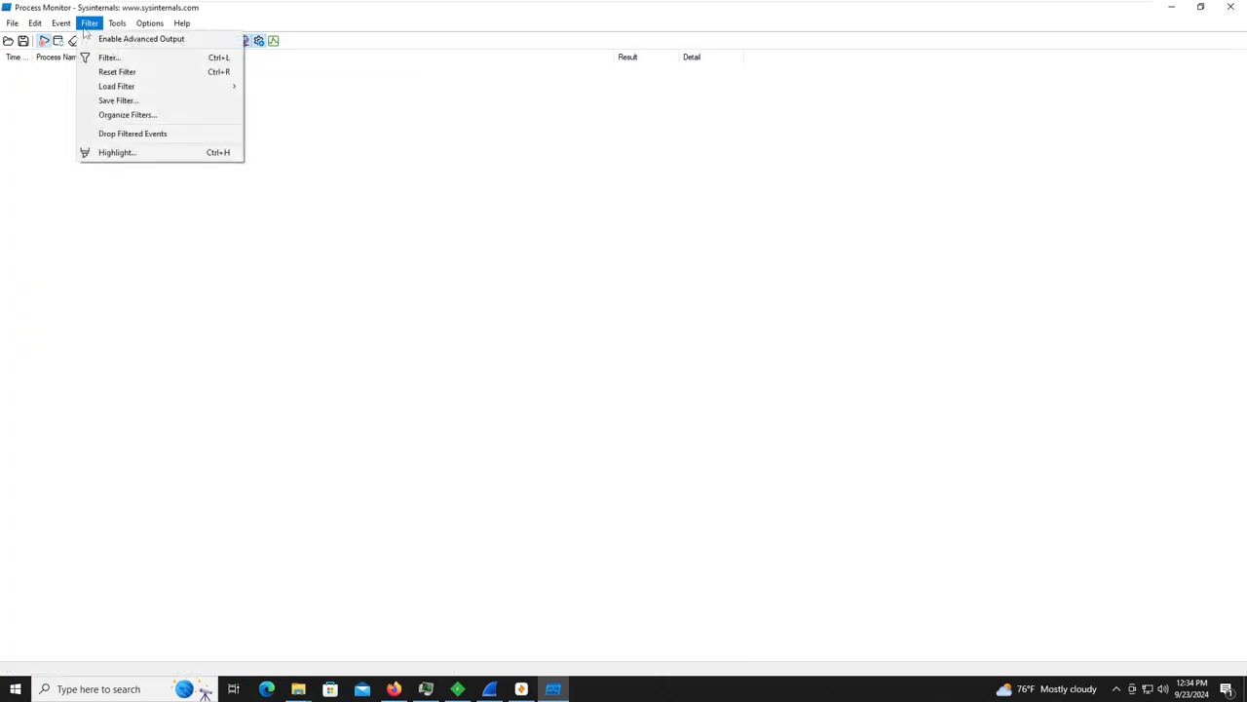
click(105, 57)
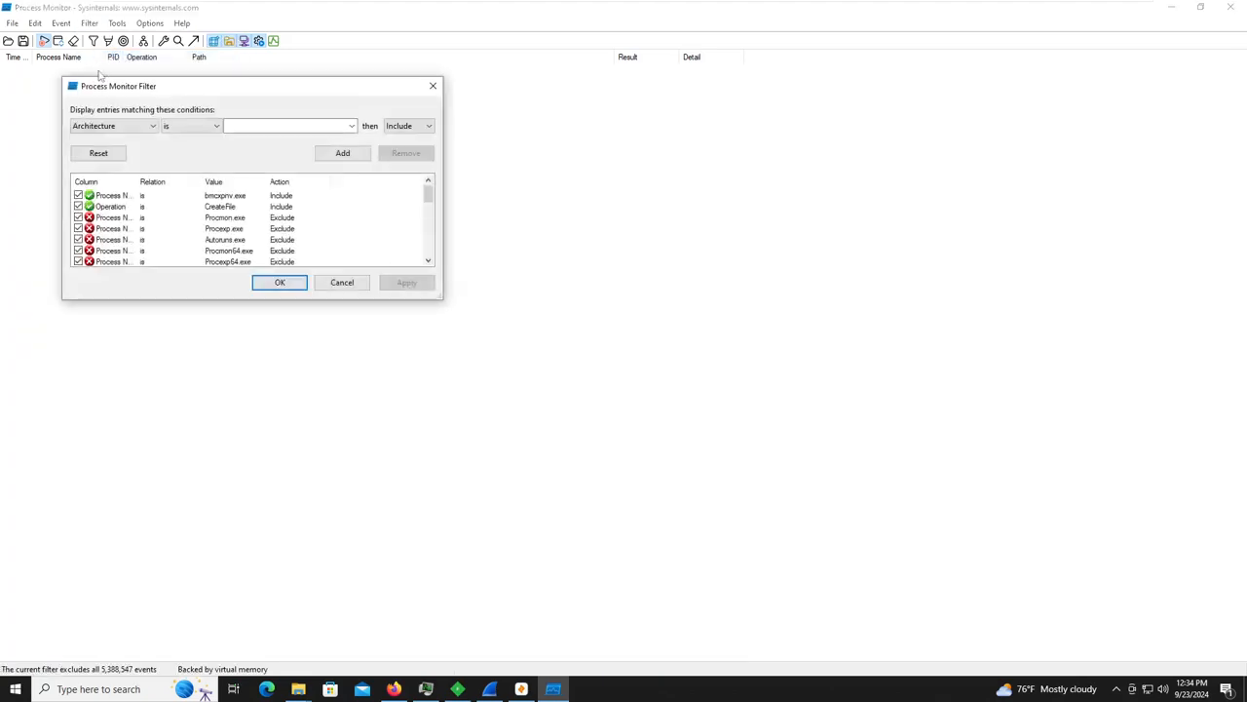
click(394, 689)
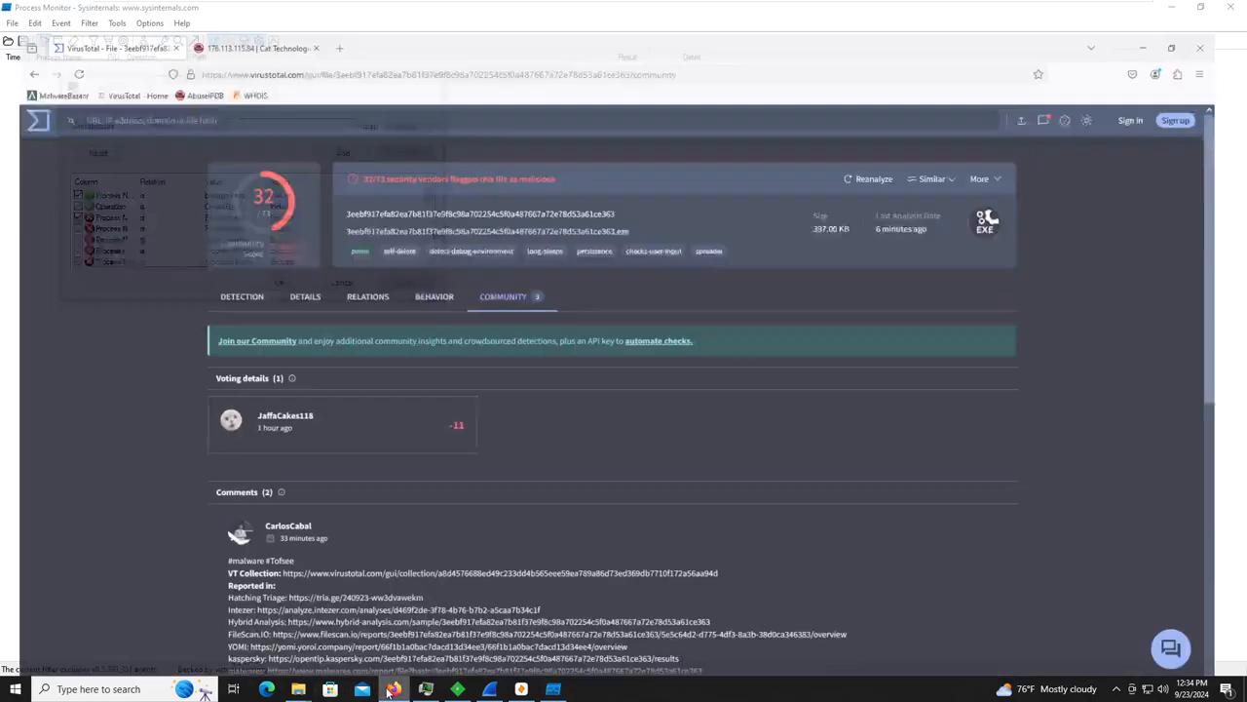
click(351, 275)
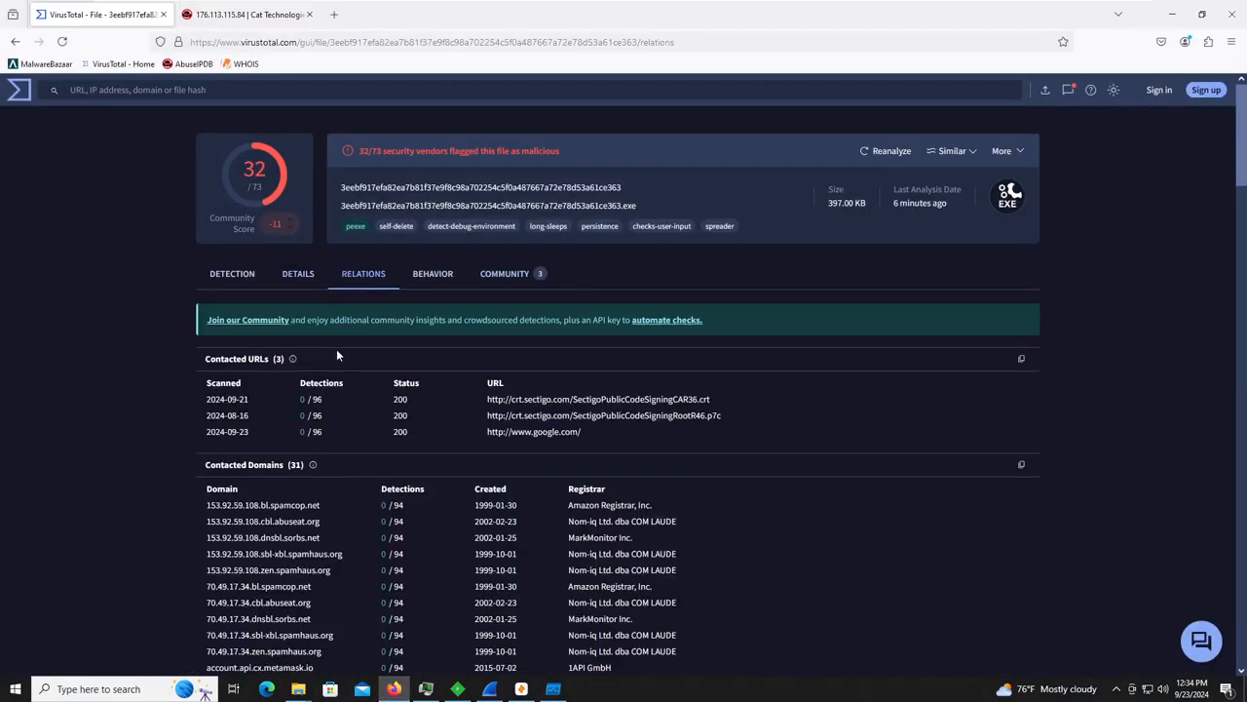
click(283, 288)
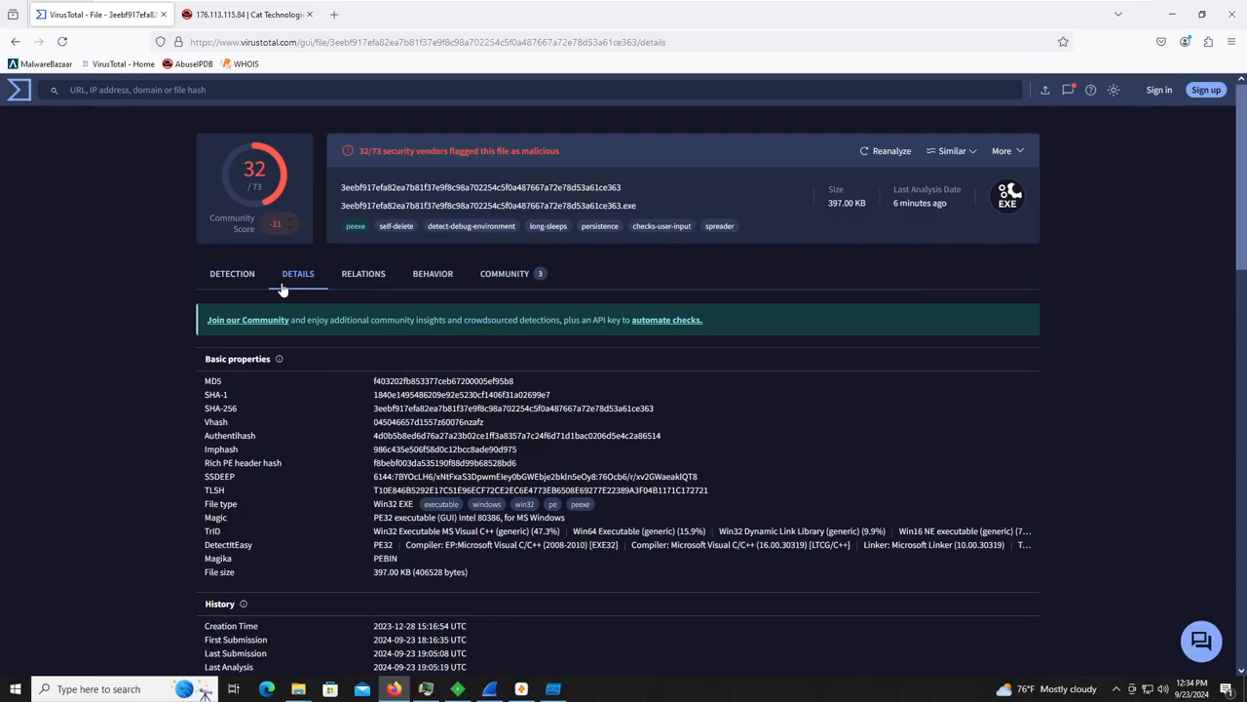
scroll(429, 446, down, 7)
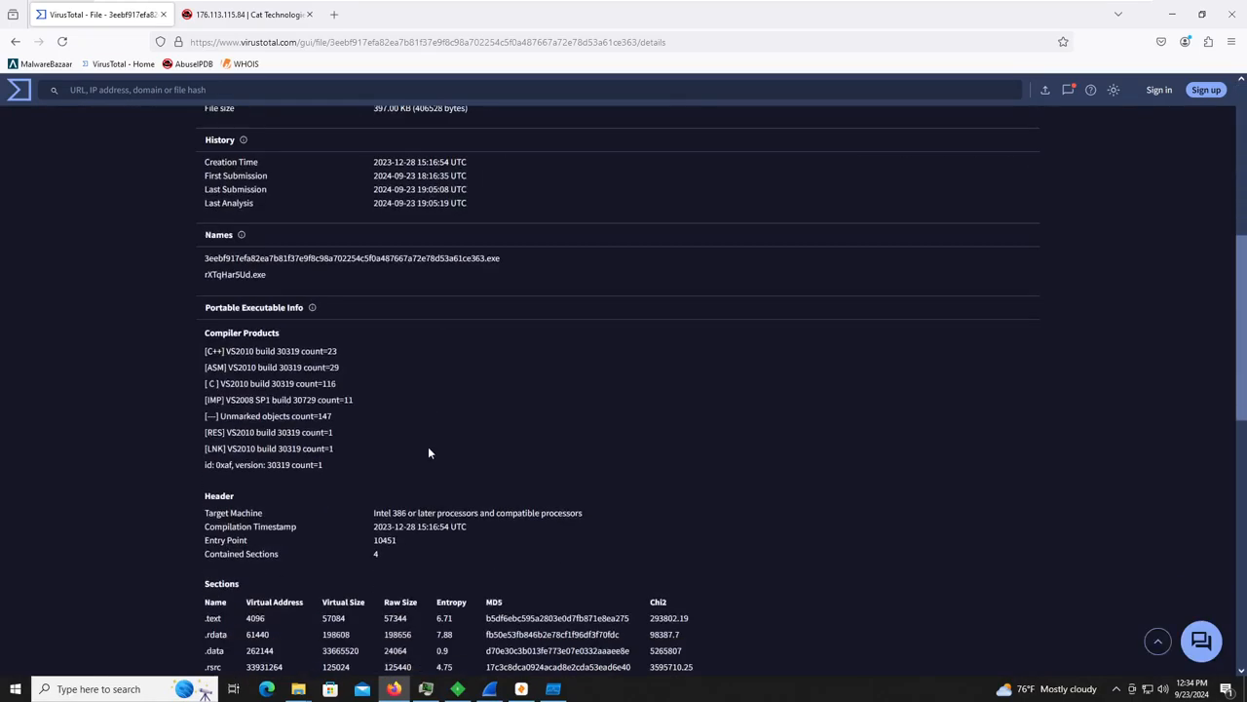
scroll(428, 447, up, 10)
click(382, 277)
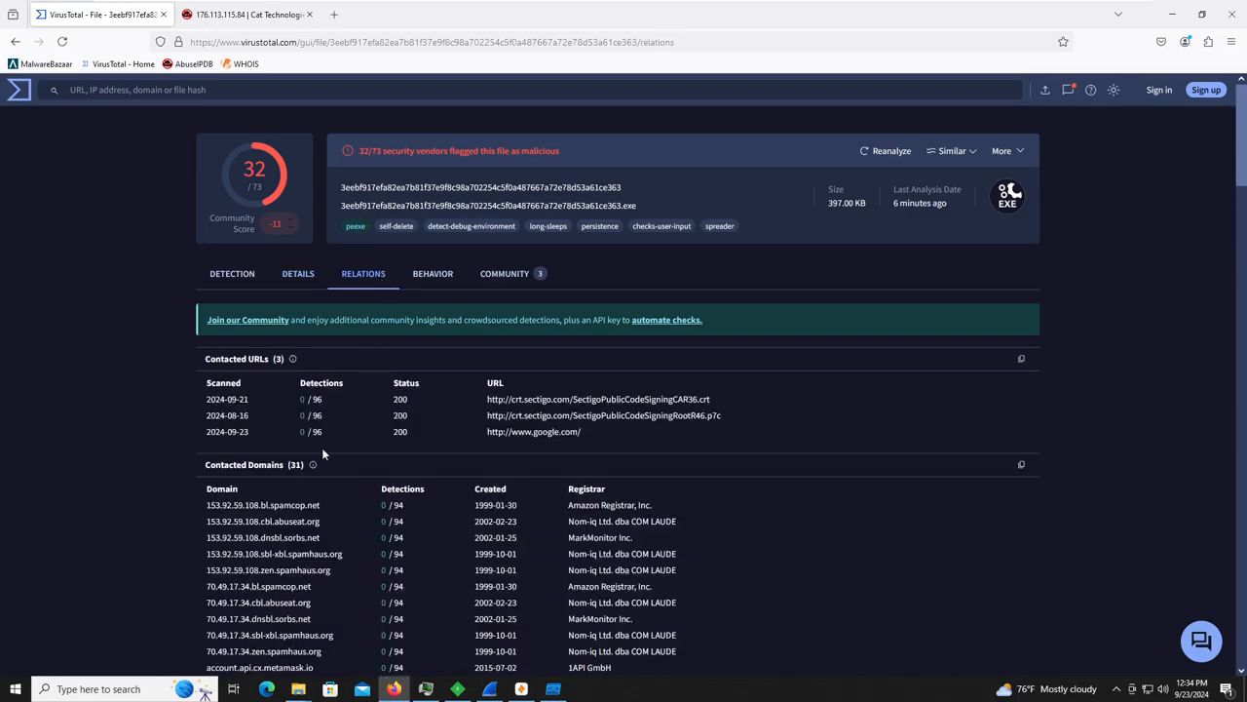
scroll(321, 447, down, 9)
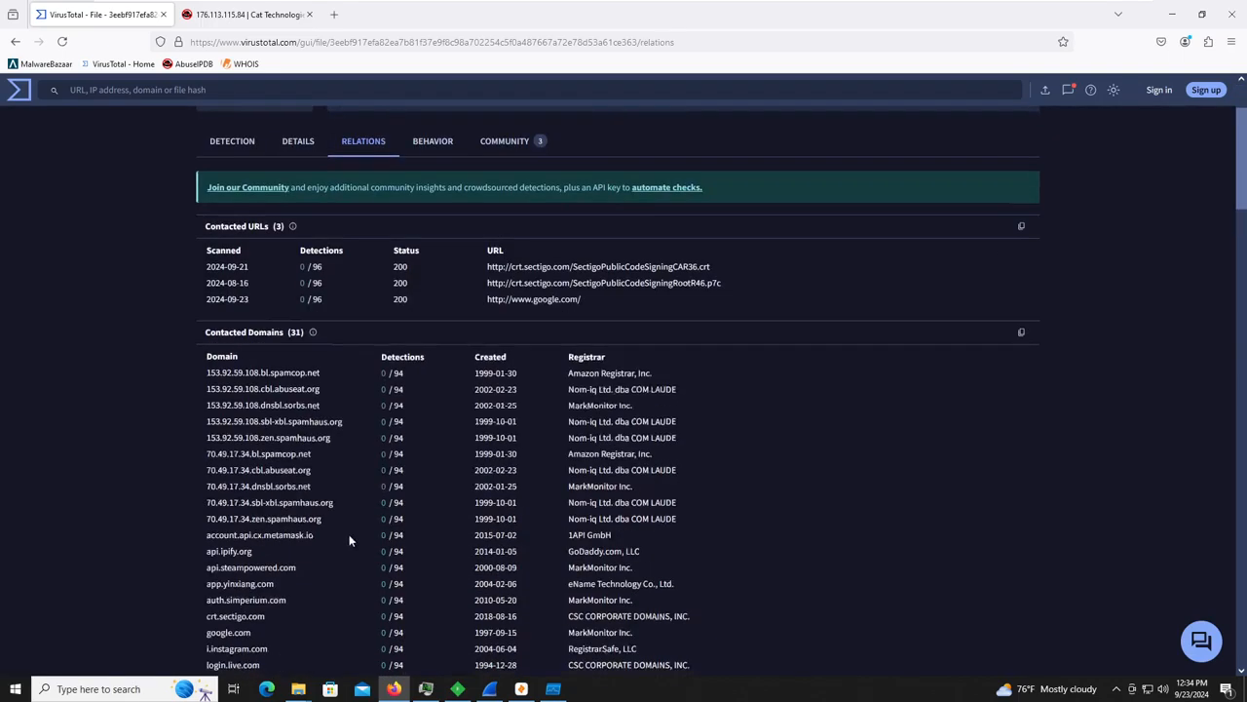
scroll(314, 501, down, 12)
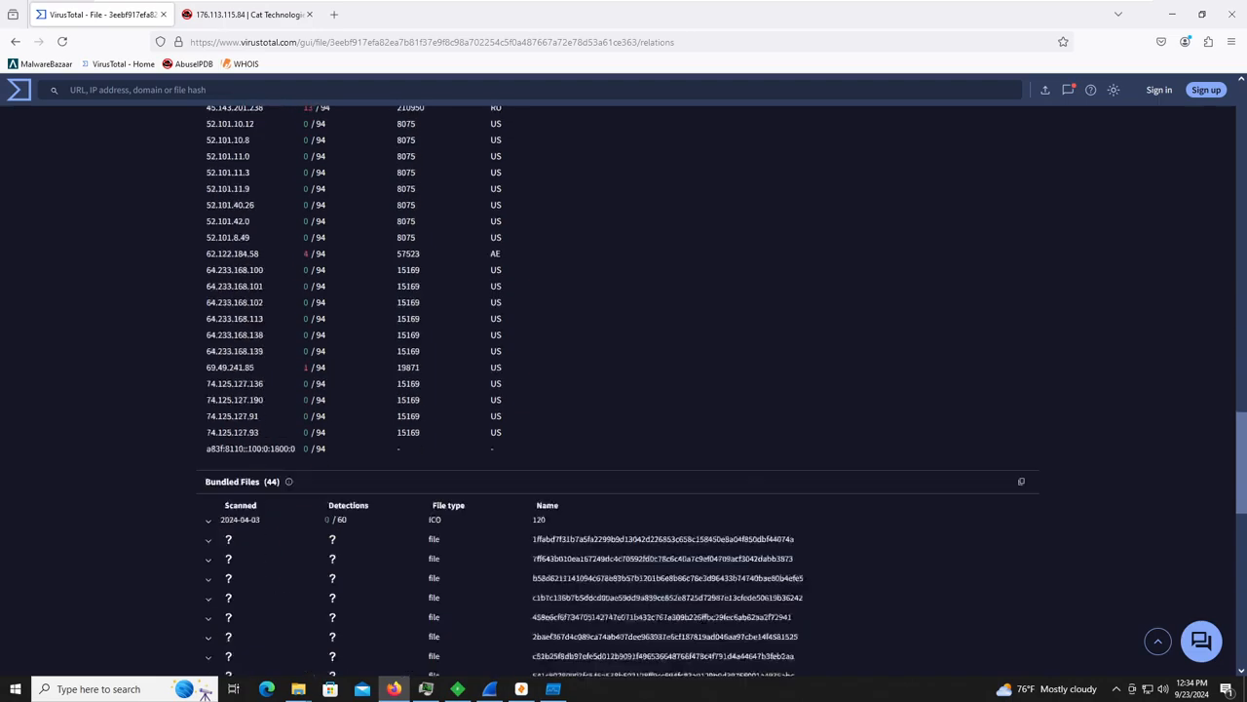
scroll(328, 487, up, 6)
scroll(334, 465, down, 5)
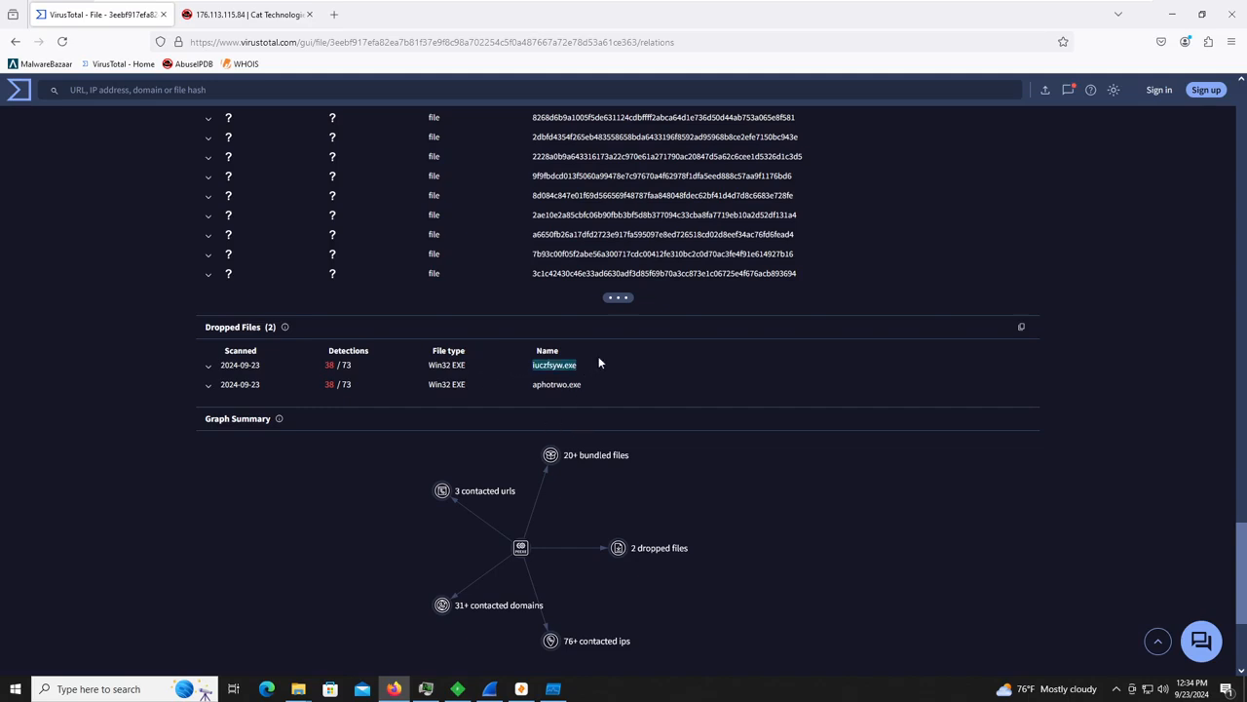
Copy the dropped file name iuczfsyw.exe from VirusTotal and try to paste it as the Process Monitor filter value.
click(1171, 14)
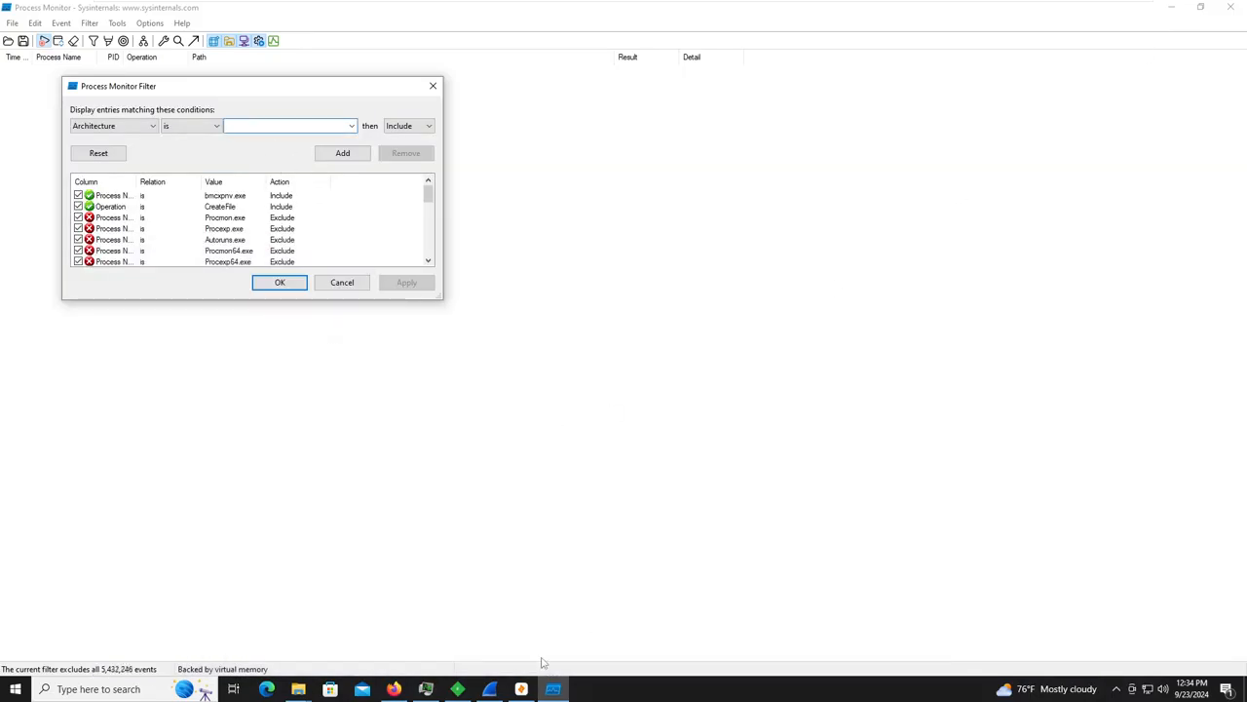
click(394, 689)
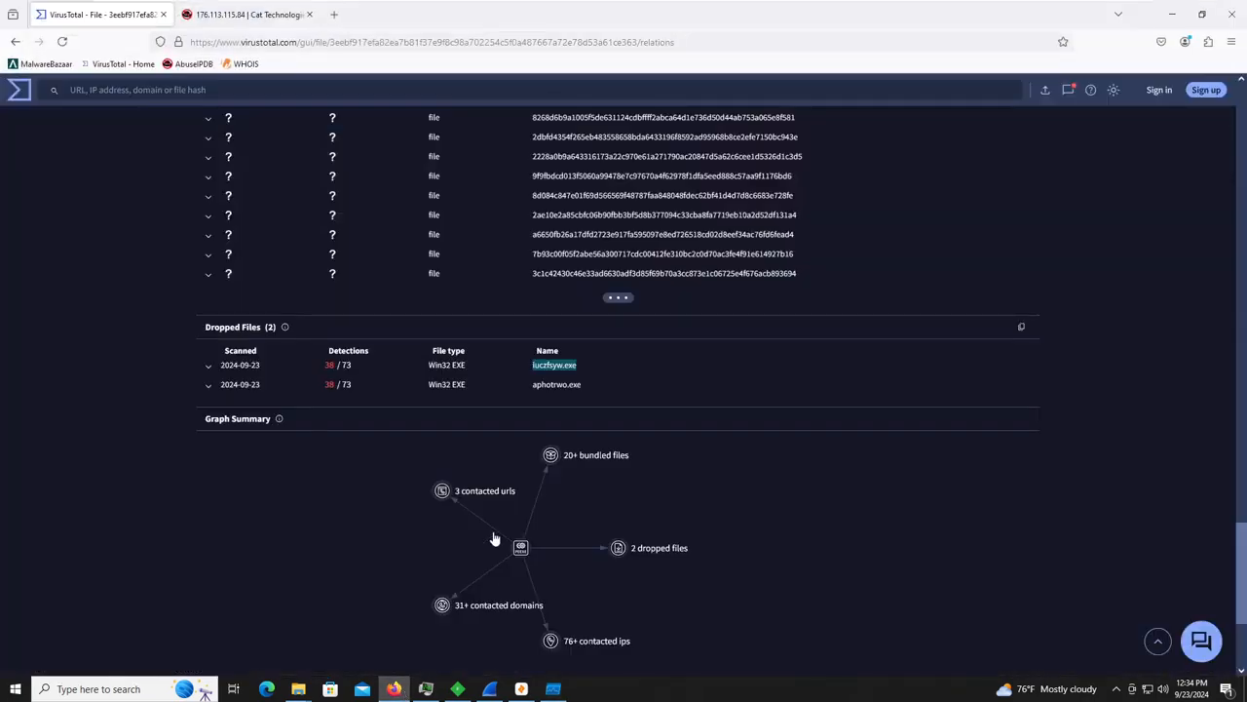
right_click(544, 367)
right_click(544, 368)
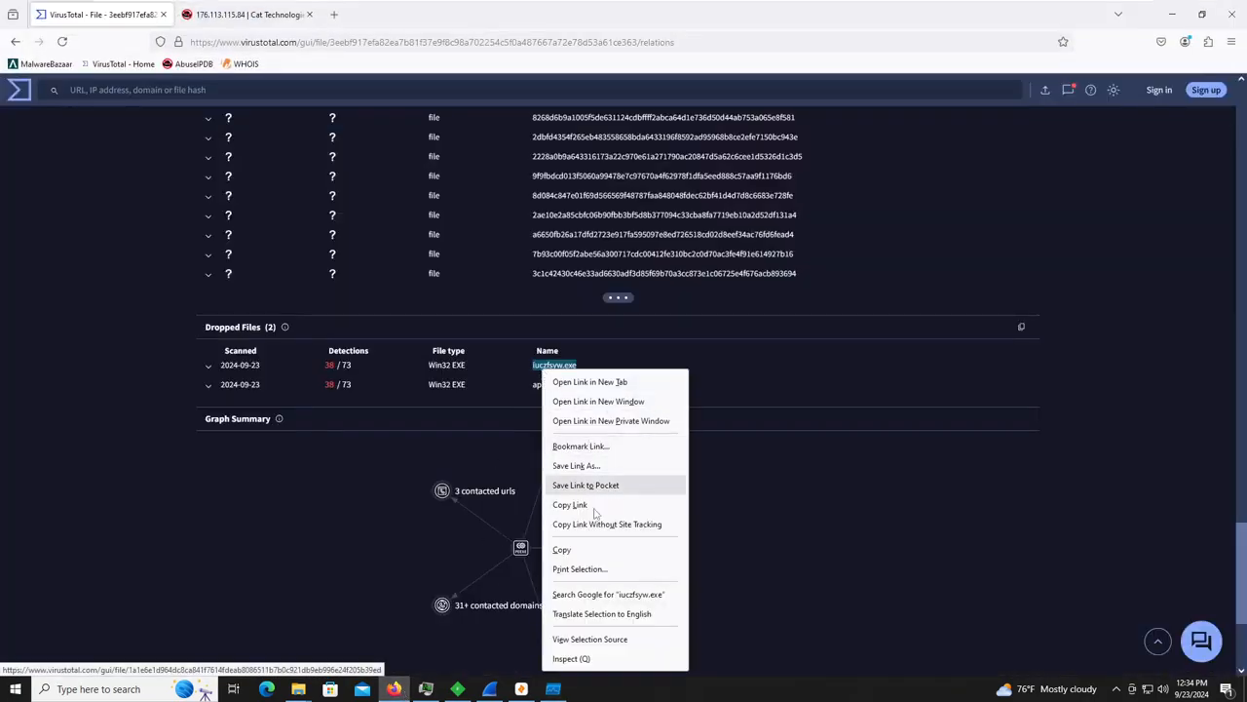
click(594, 550)
click(1173, 15)
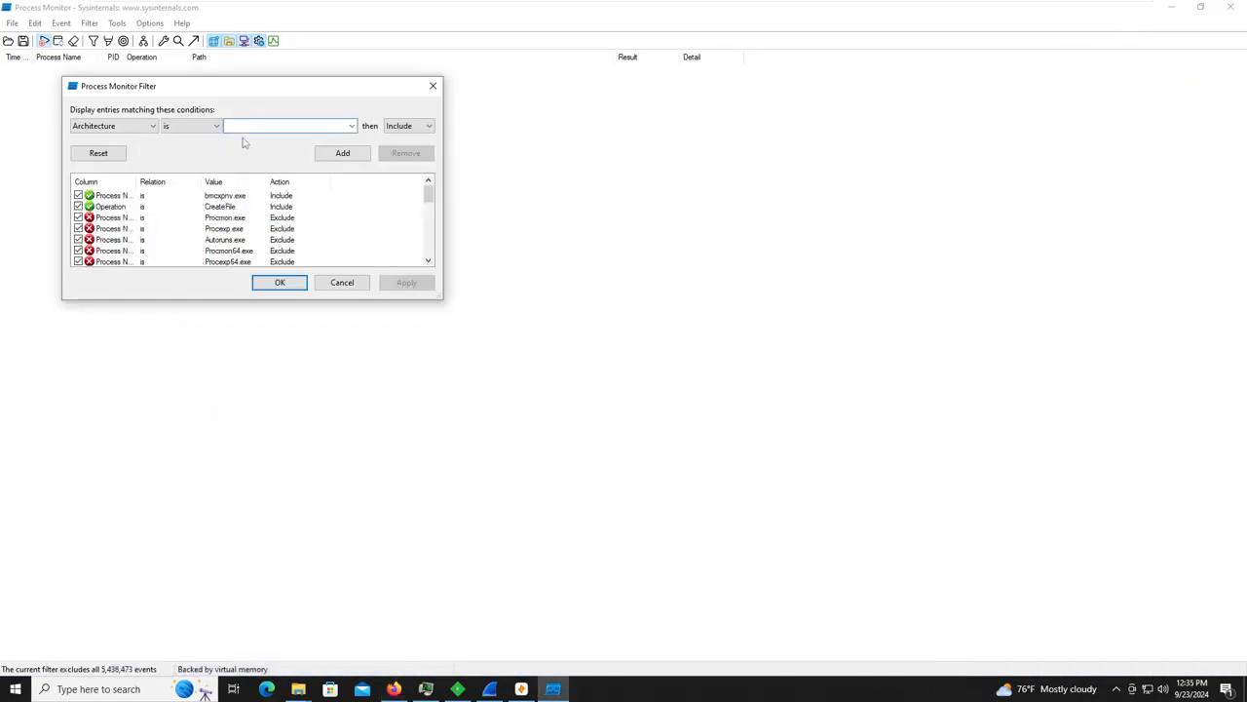
right_click(244, 127)
click(303, 185)
Copy iuczfsyw.exe from the VirusTotal page again and retry pasting it into the filter rule's value.
click(394, 689)
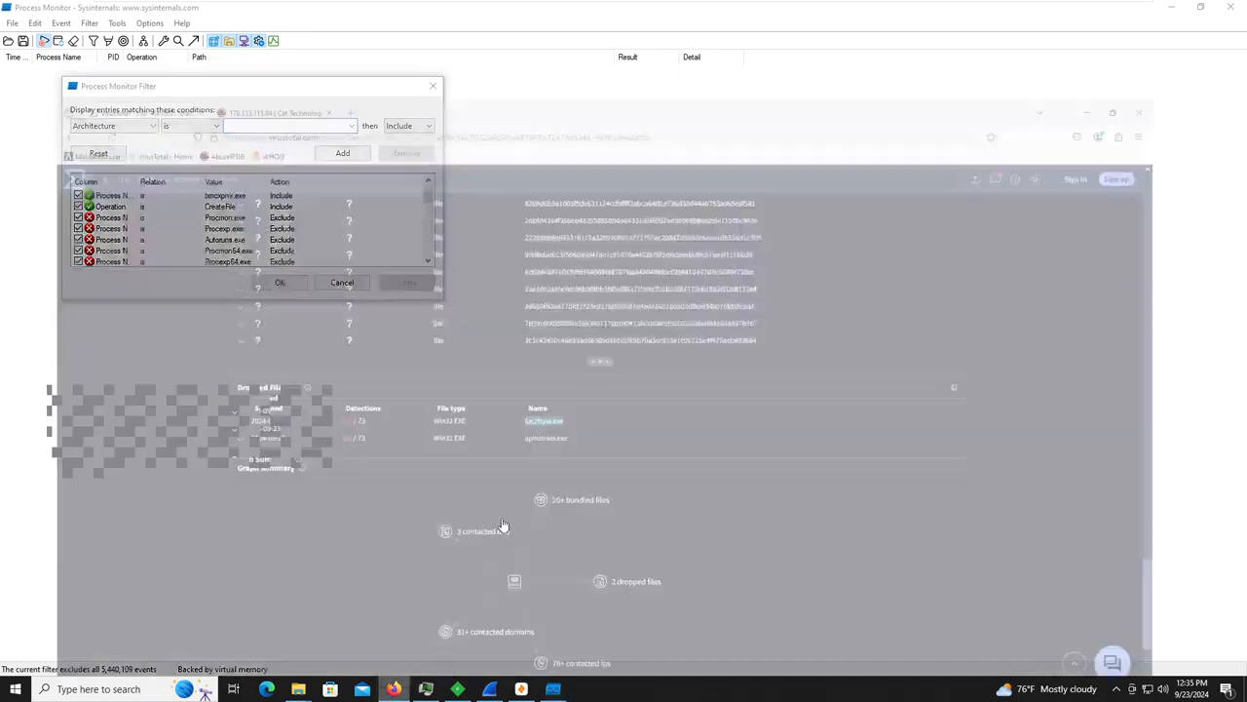
right_click(543, 369)
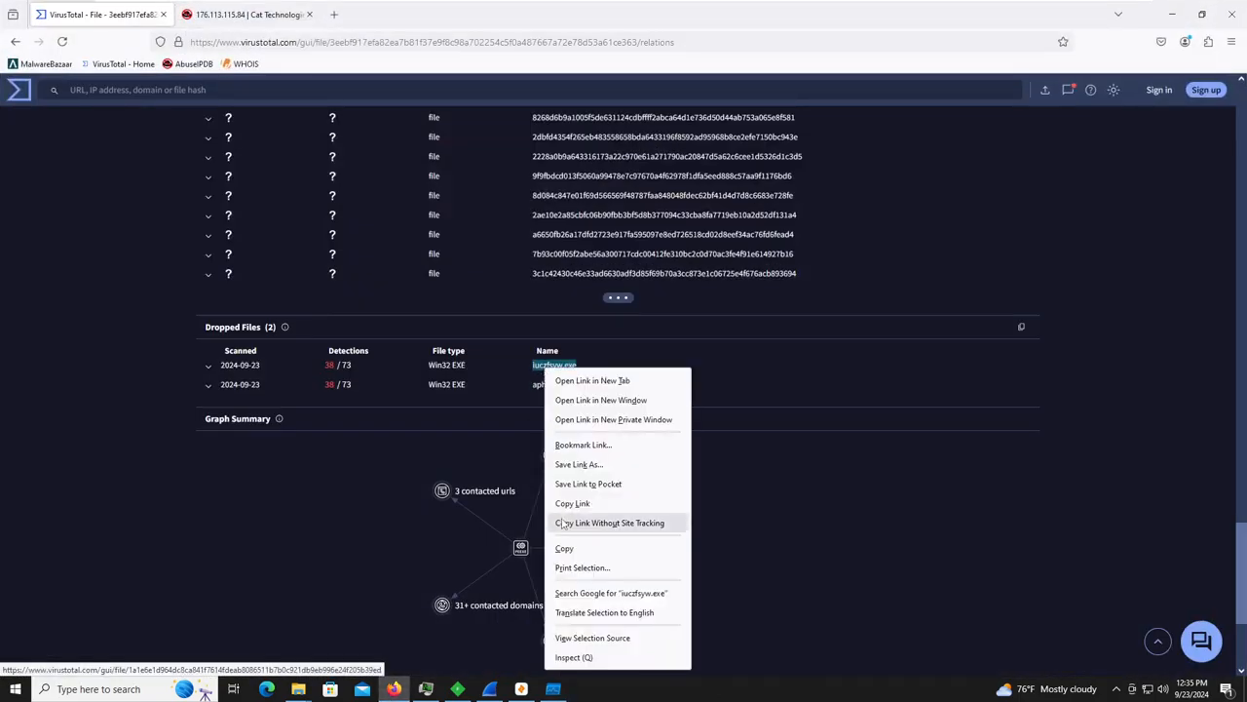
click(584, 550)
click(1172, 13)
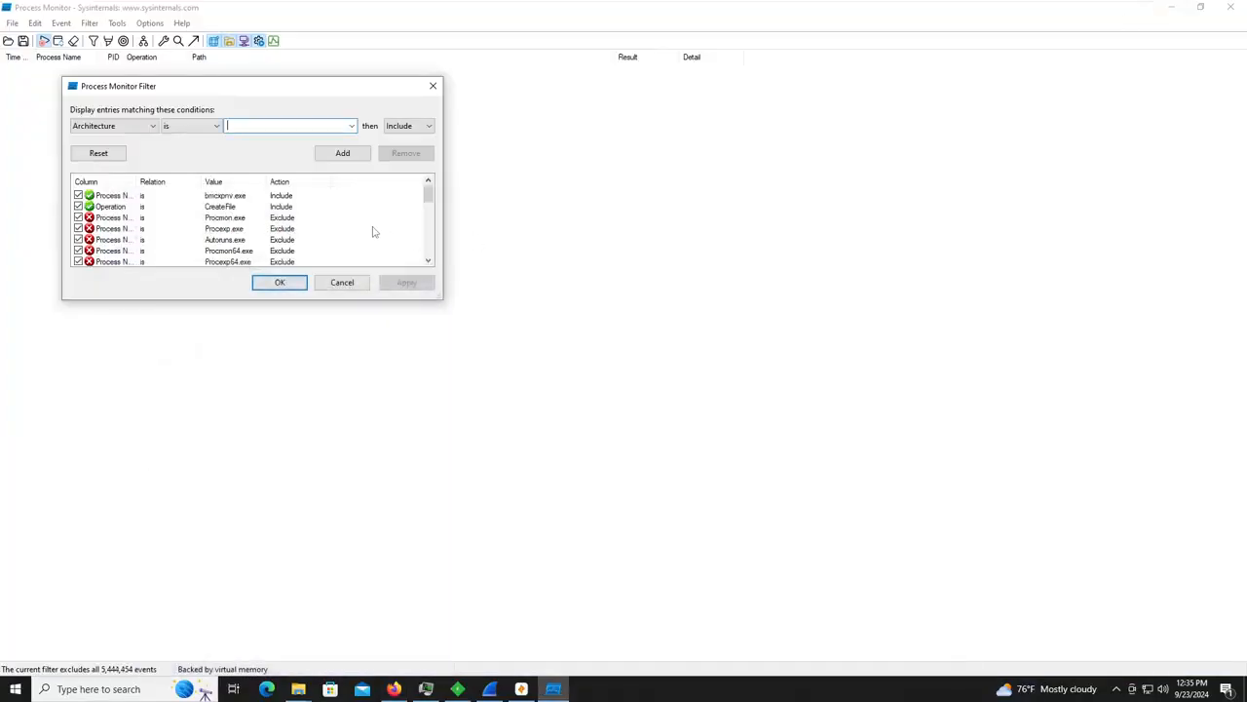
right_click(291, 127)
click(322, 185)
In Process Monitor, add the rule Architecture is iuczfsyw.exe Include, remove the bmcxpnv.exe Process Name rule, and accept the filter.
click(407, 691)
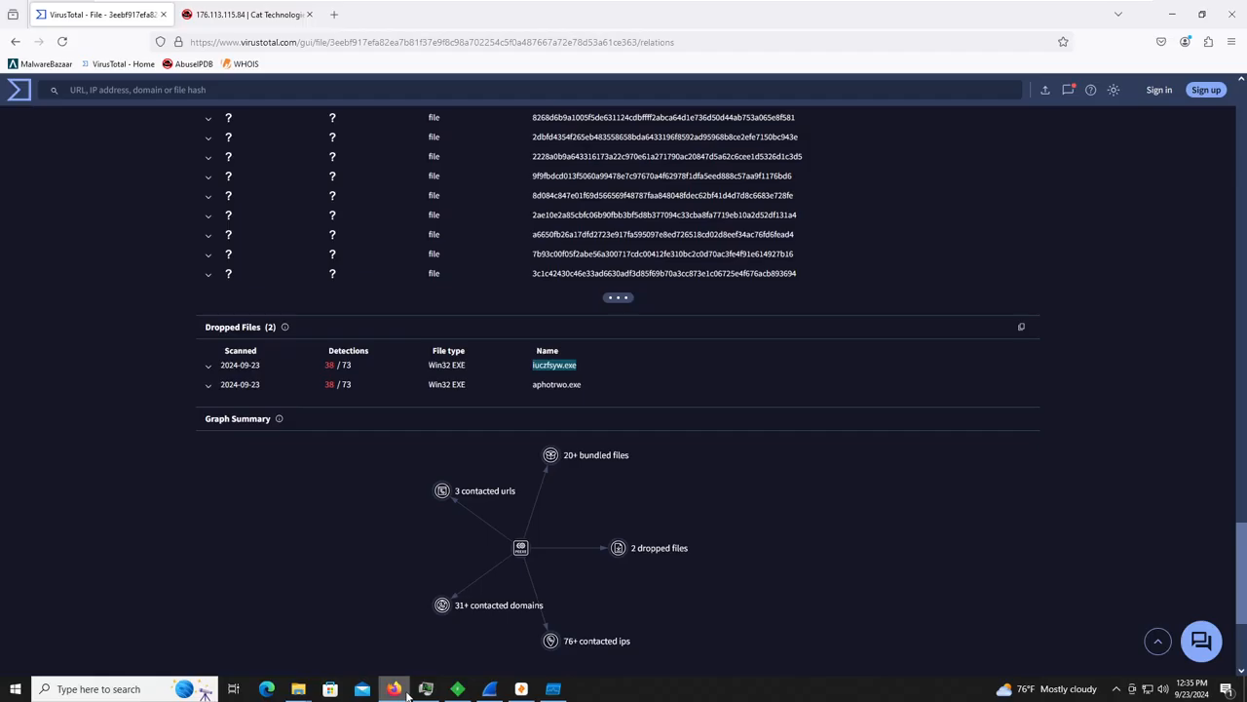
click(393, 689)
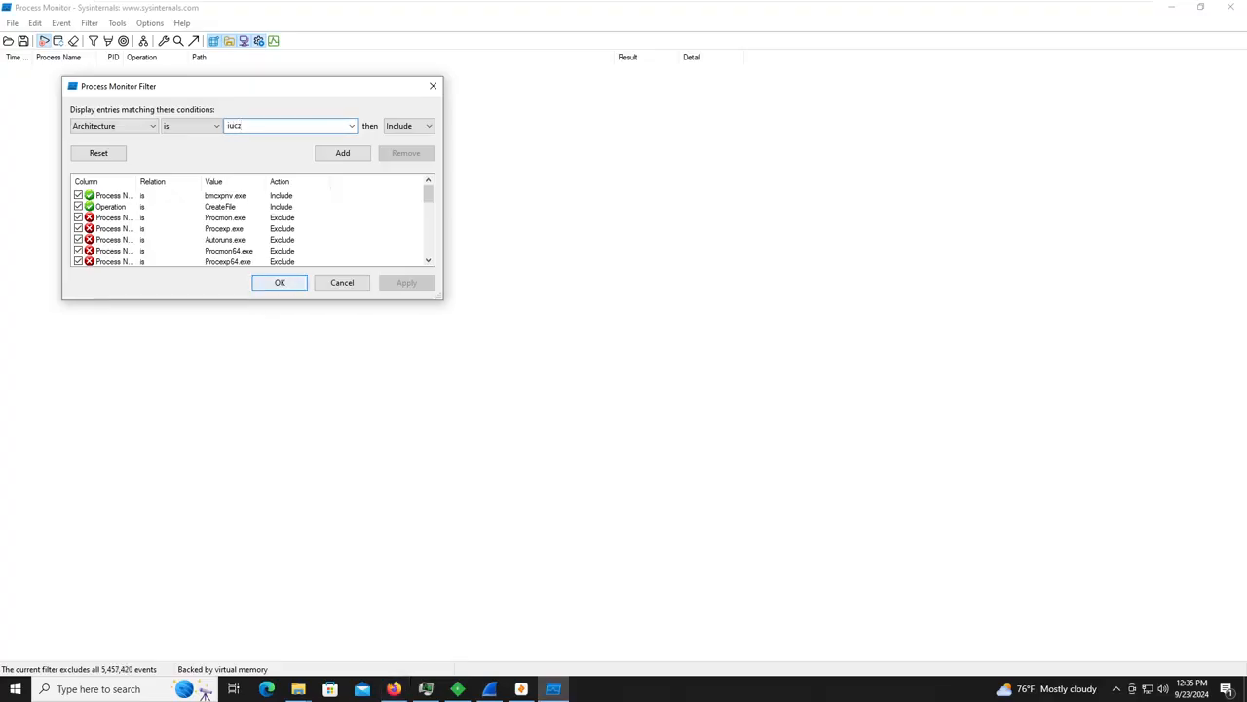
click(393, 689)
click(393, 689)
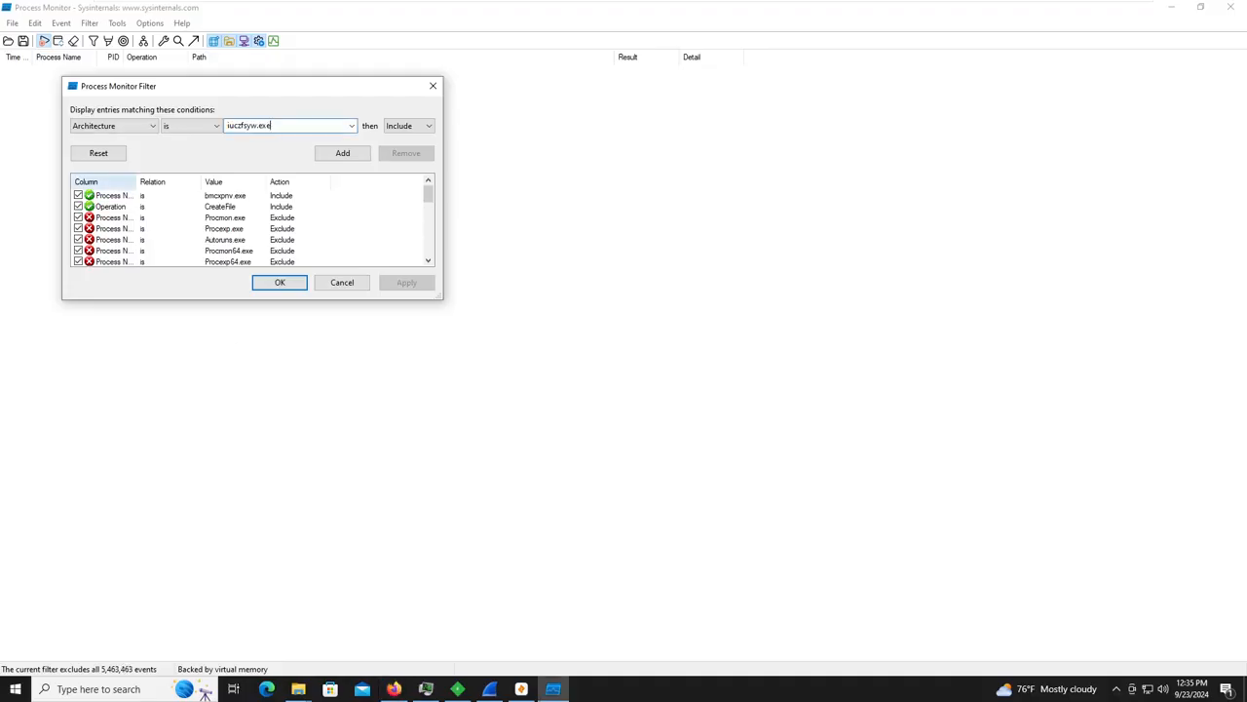
click(334, 158)
click(275, 197)
click(387, 157)
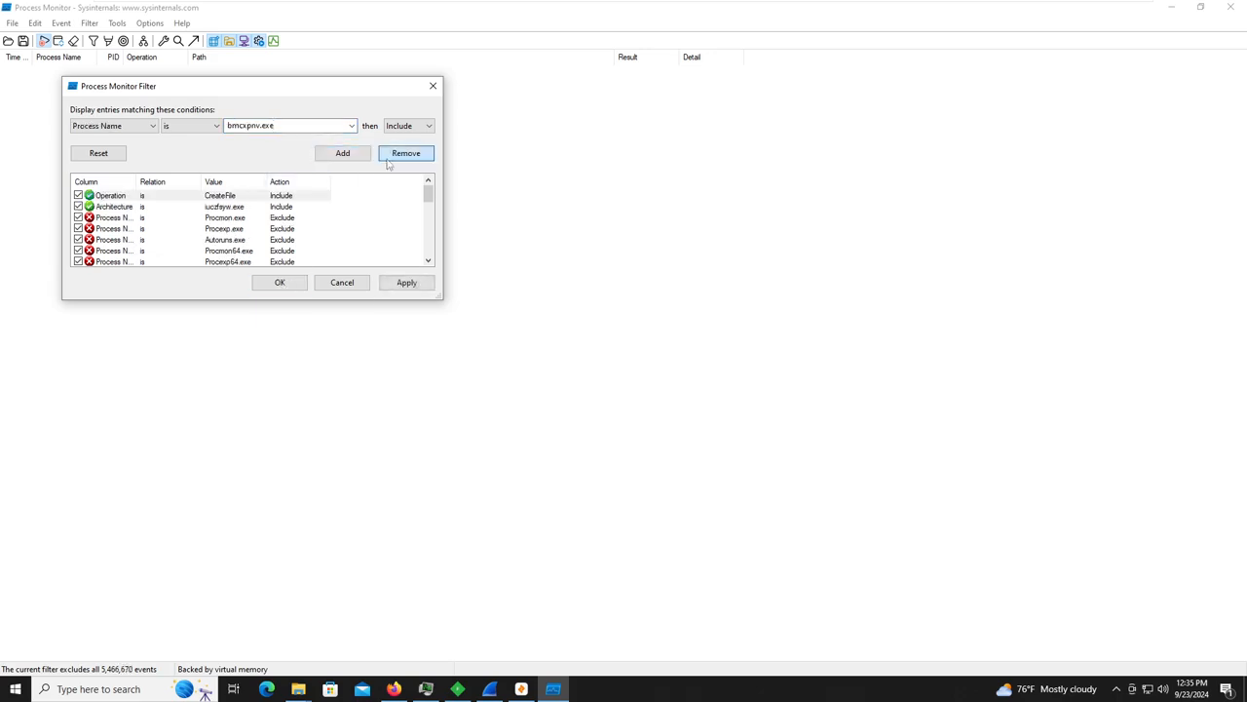
click(280, 281)
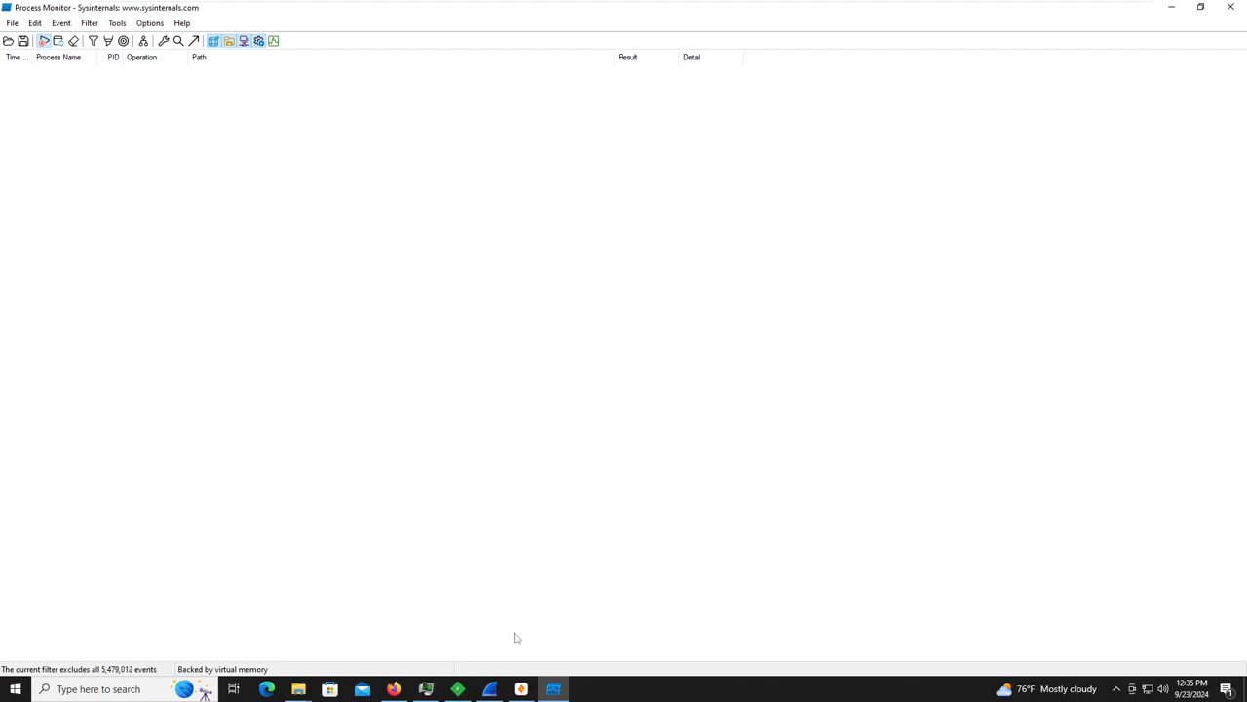
Recheck the names under Dropped Files on VirusTotal and return to Process Monitor without changing the filter.
click(393, 689)
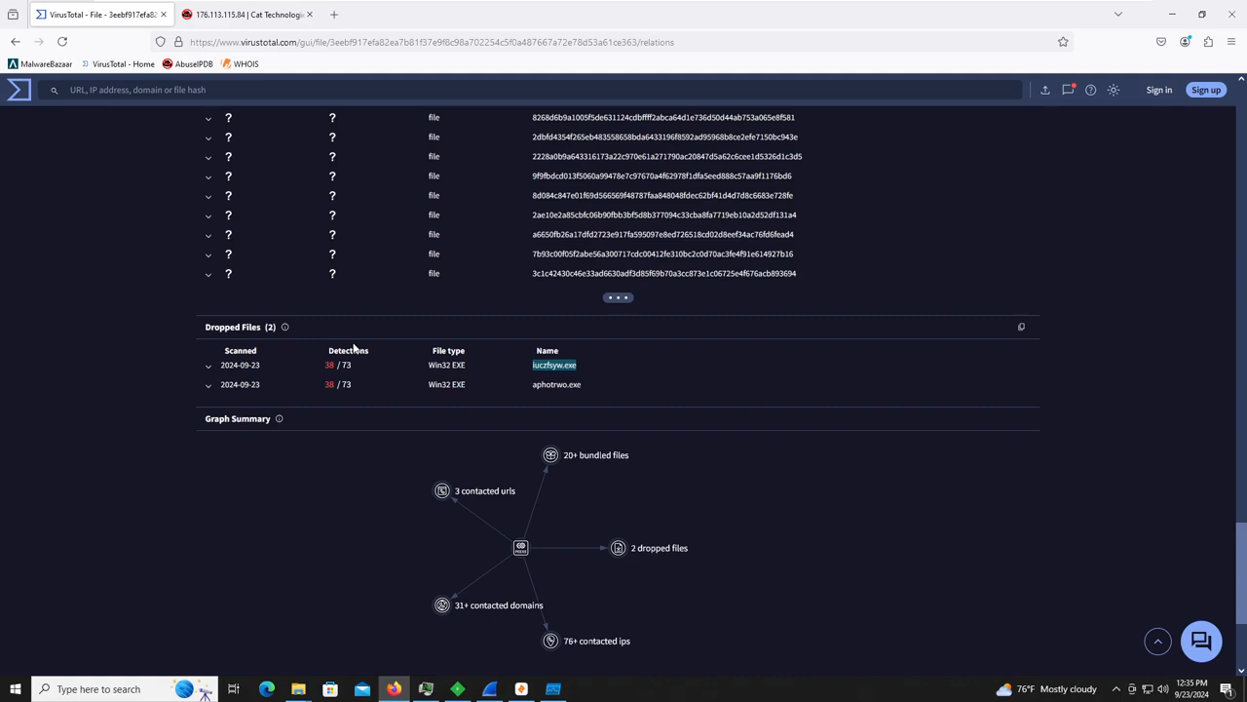
click(1172, 14)
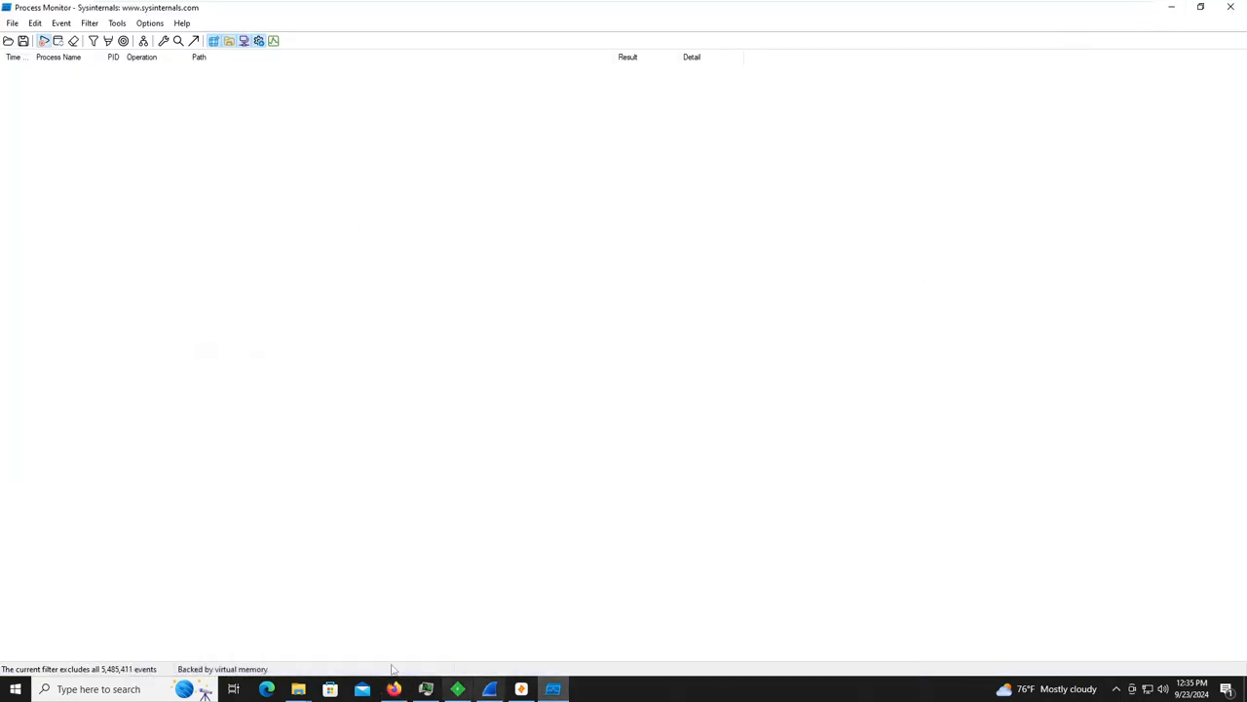
click(90, 22)
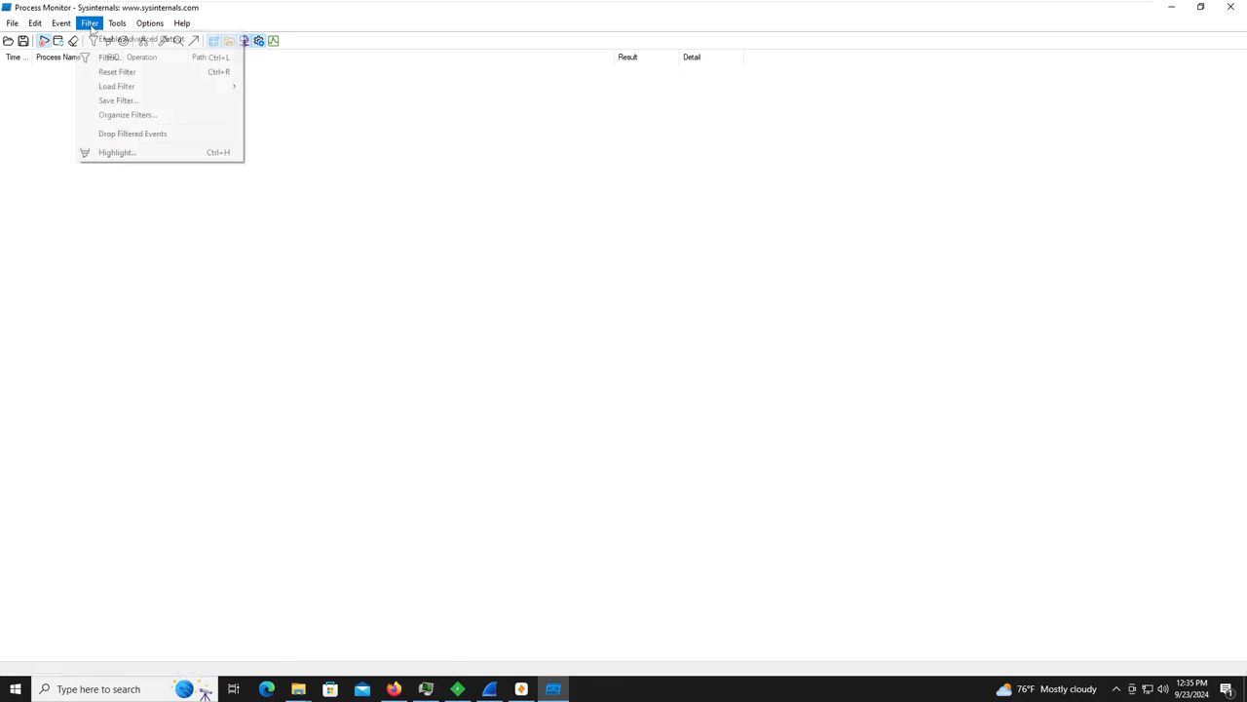
click(987, 96)
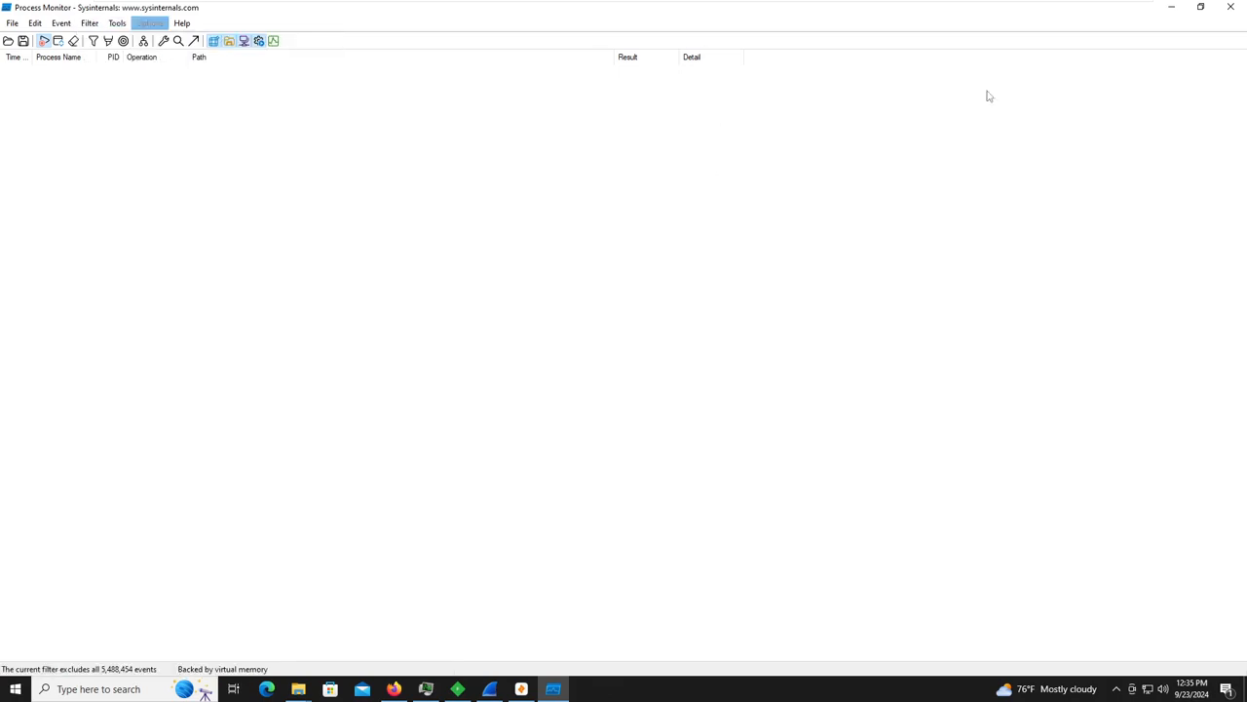
Put Process Monitor and File Explorer out of the way and inspect the end of the process list in Process Hacker.
click(1170, 15)
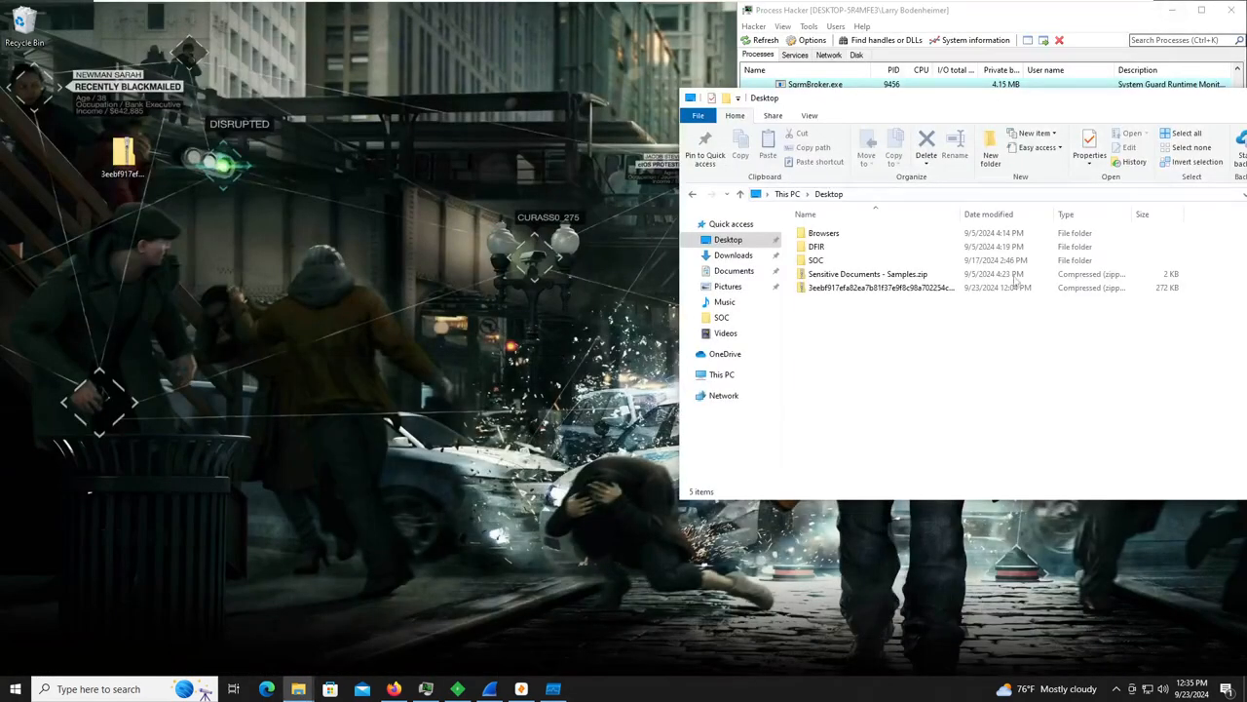
drag(1106, 110, 923, 145)
click(1151, 140)
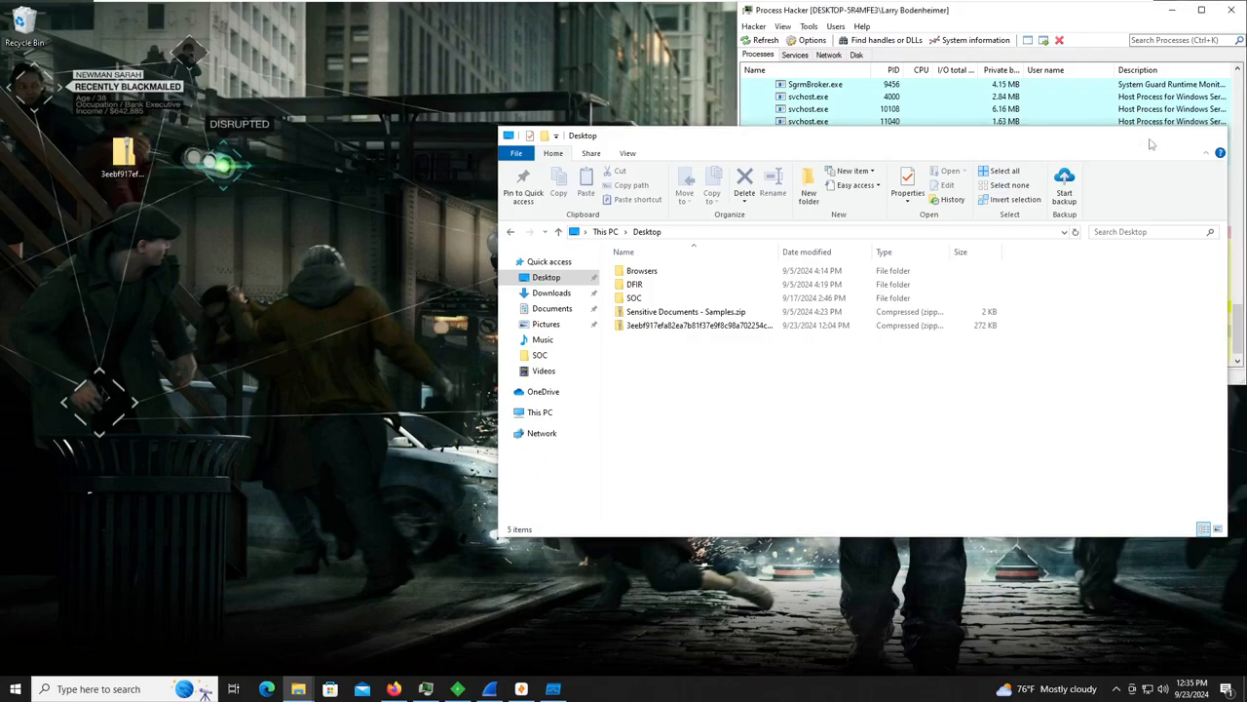
scroll(807, 361, down, 1)
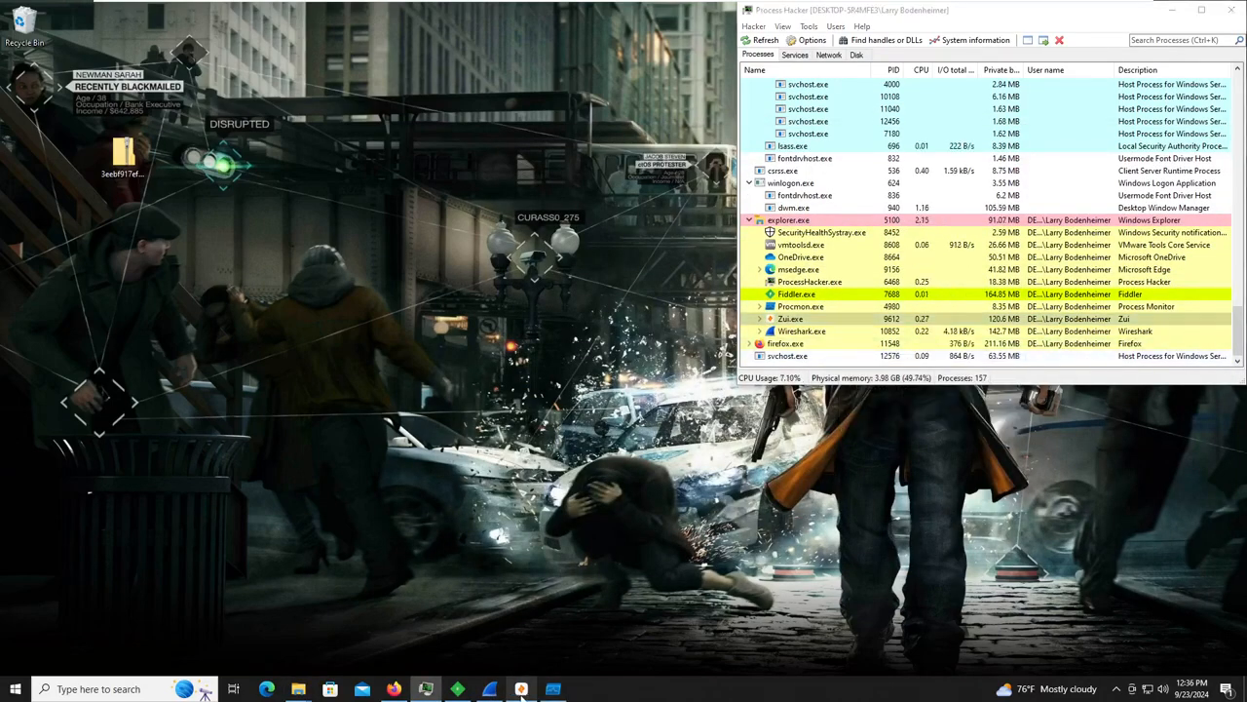
Switch to Zui, query the 2.pcapng pool, and inspect the first notice record before collapsing it again.
click(521, 689)
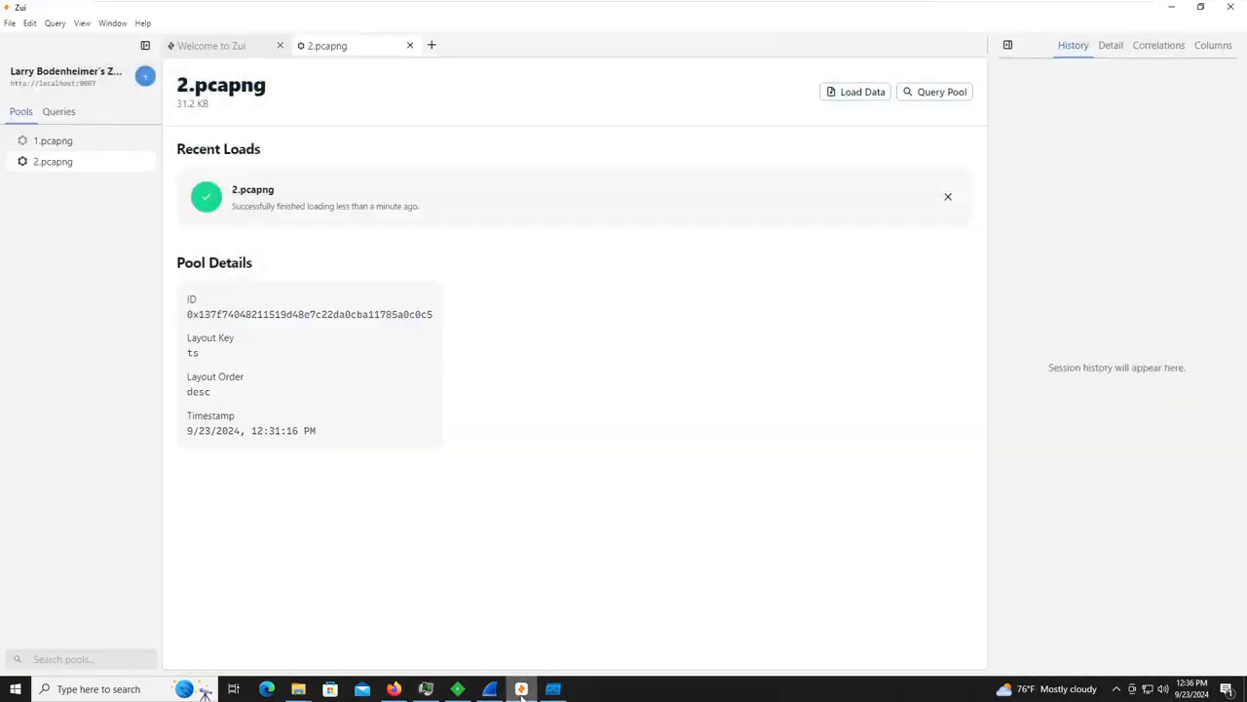
click(923, 93)
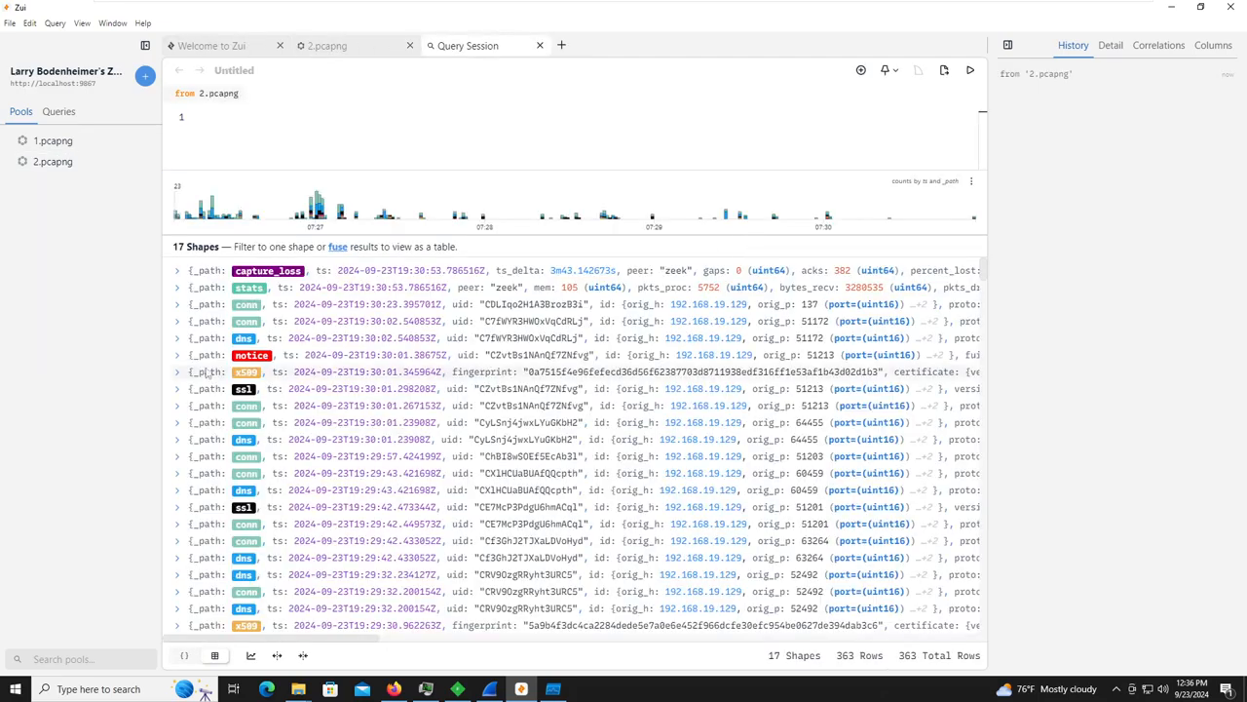
click(177, 354)
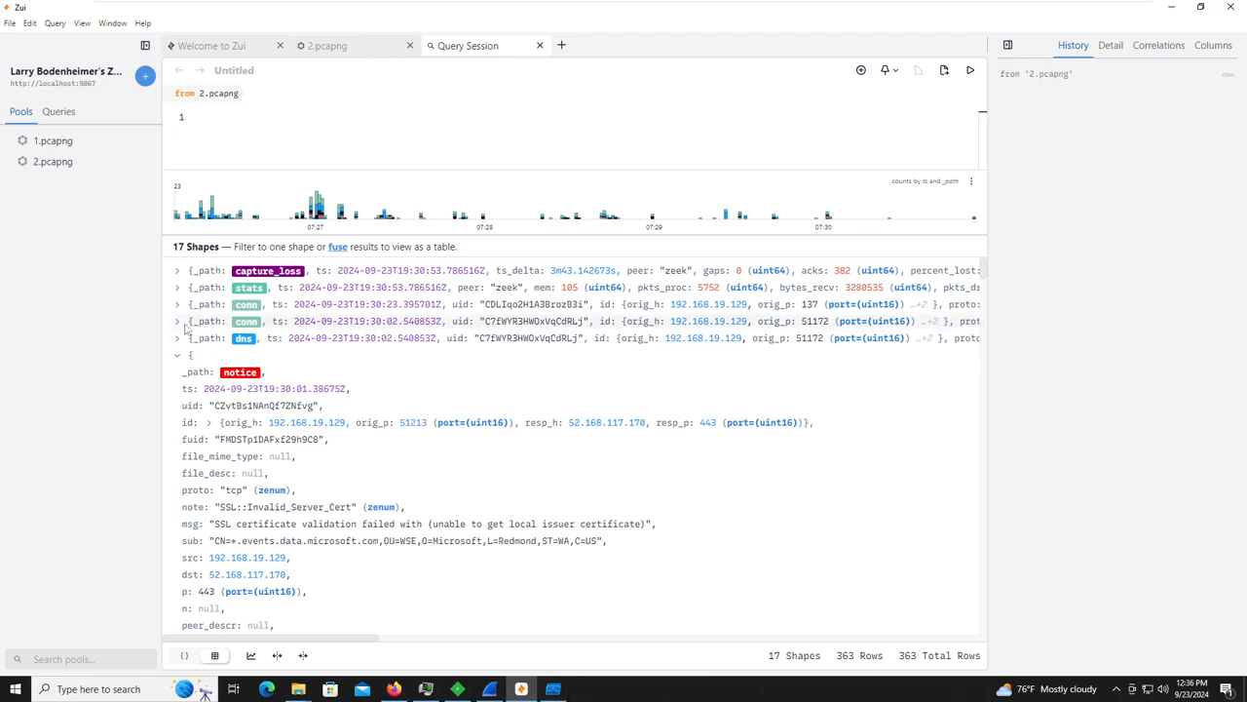
click(179, 355)
Find a files record further down the 2.pcapng query results and expand it to view its details.
scroll(227, 411, down, 10)
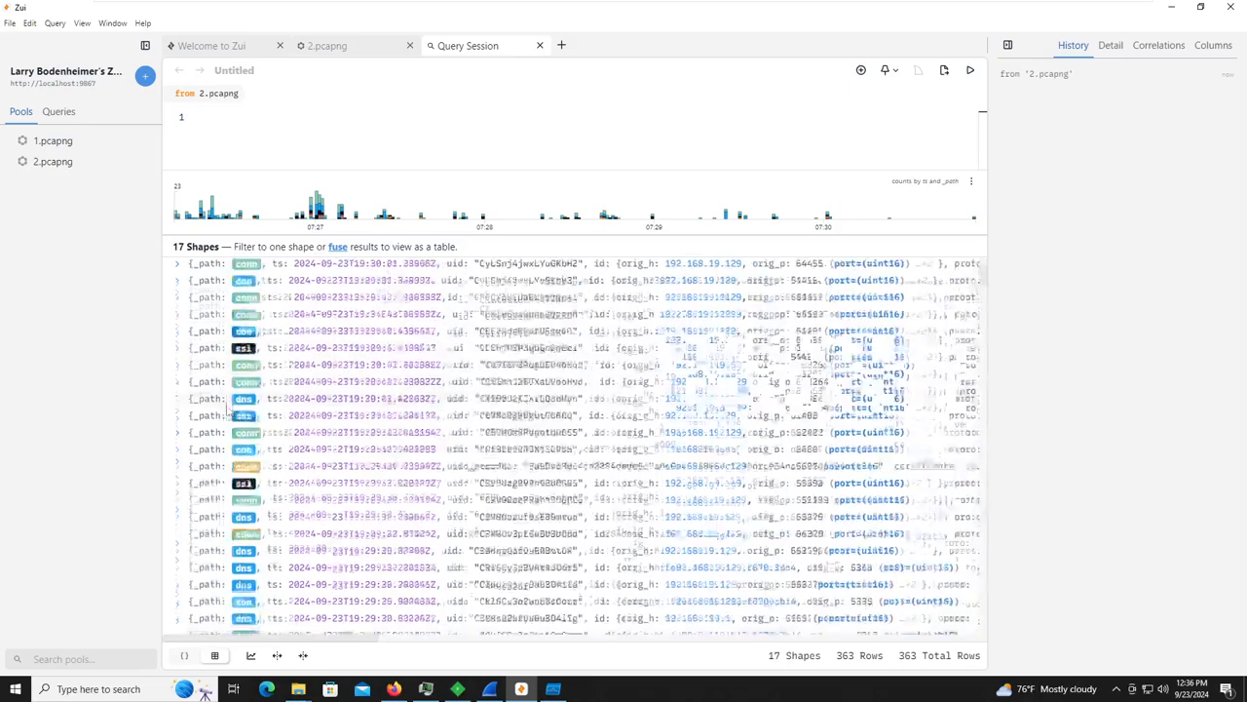
scroll(227, 411, down, 3)
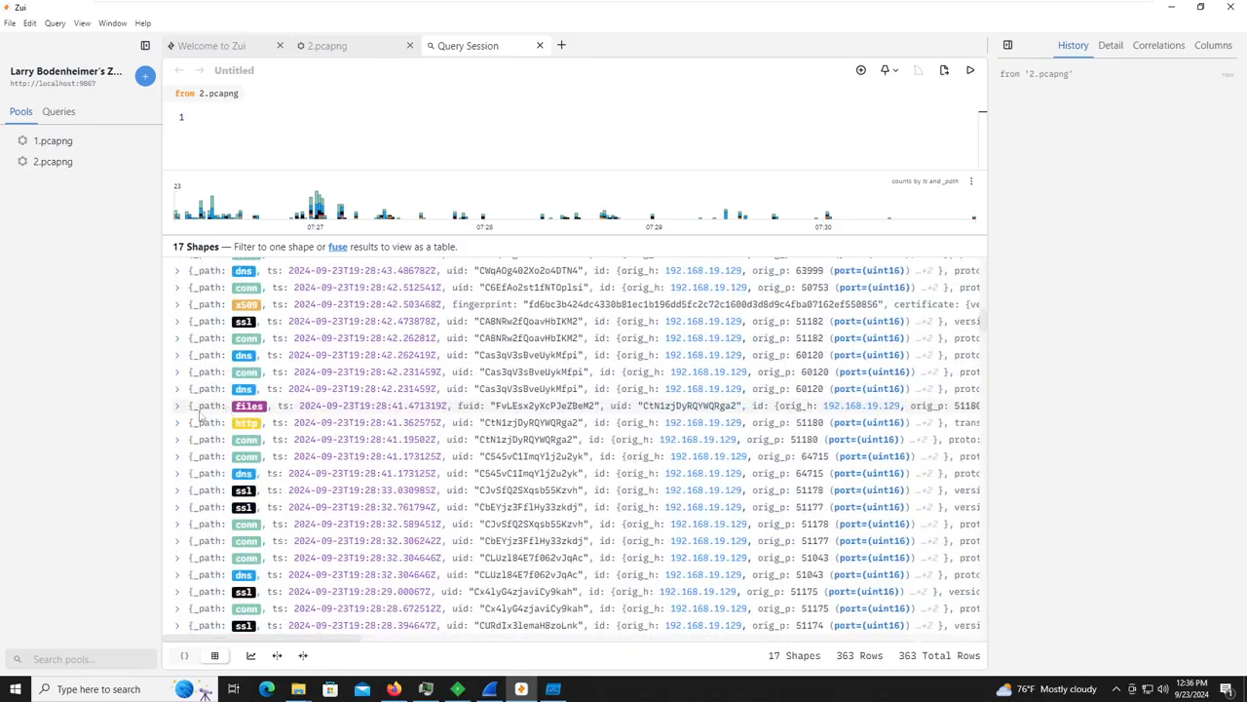
click(185, 409)
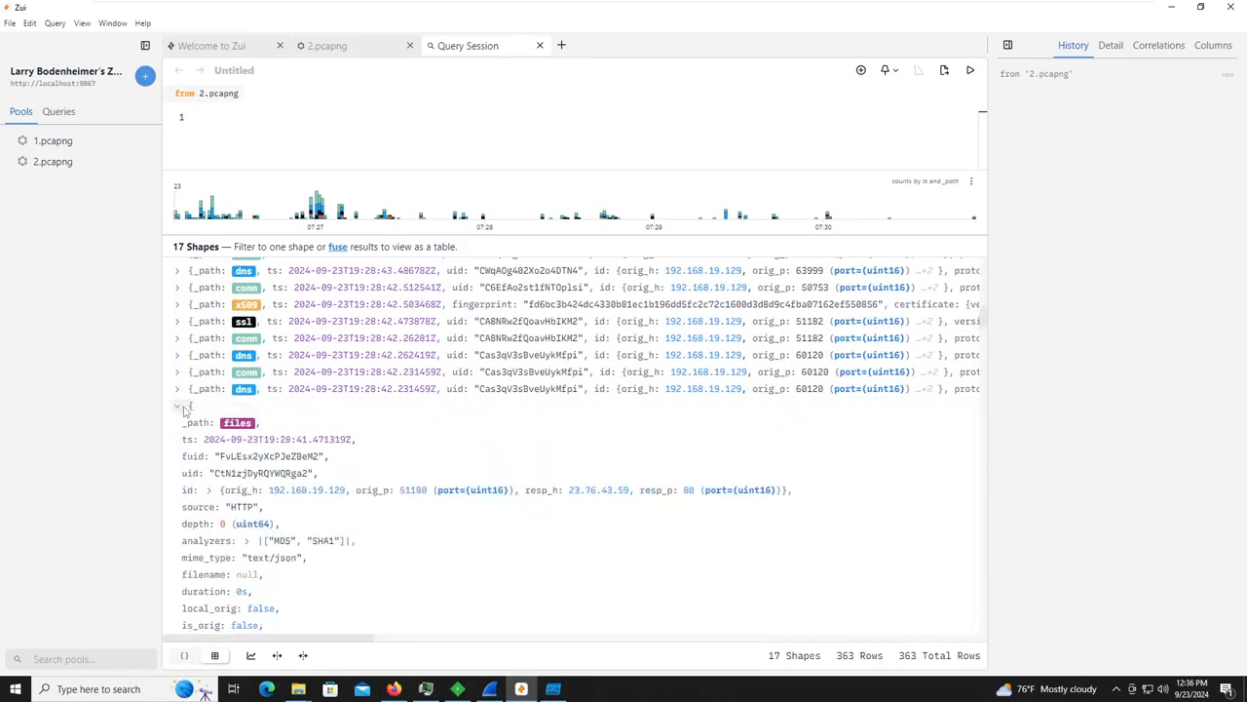
Read through the expanded files record and inspect the notice records from 19:27:49 and 19:27:26.
scroll(191, 421, down, 5)
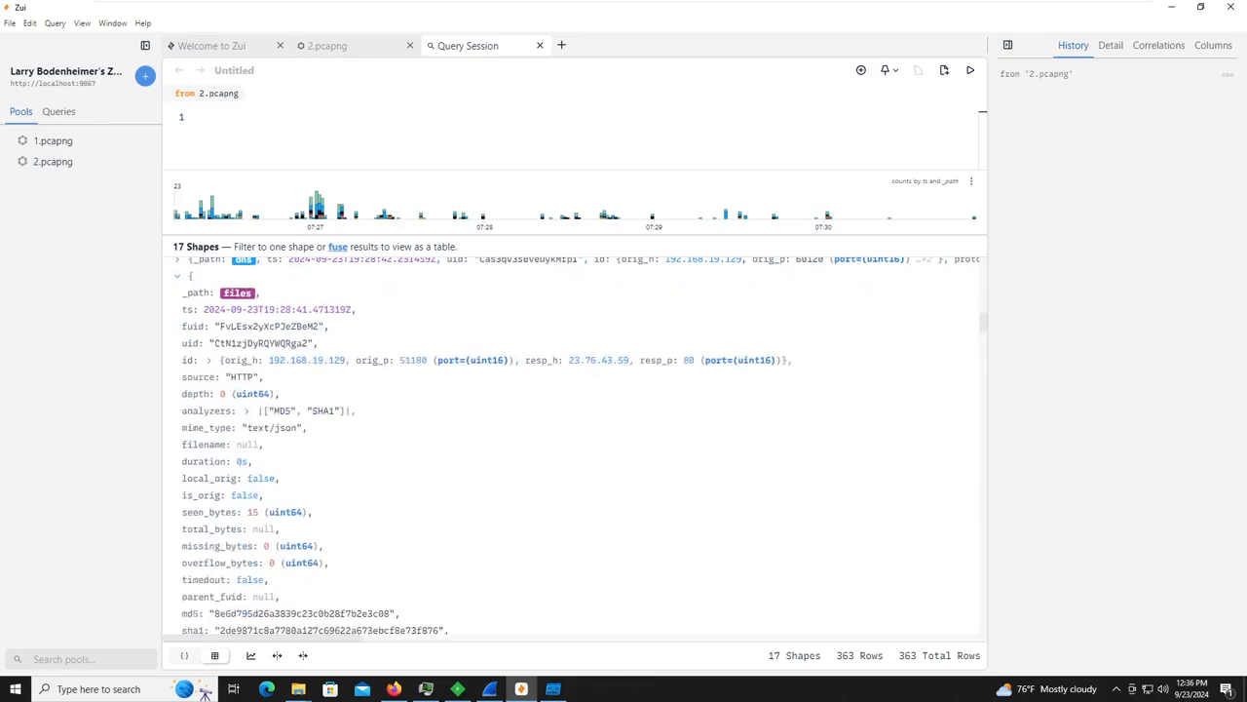
scroll(244, 465, down, 15)
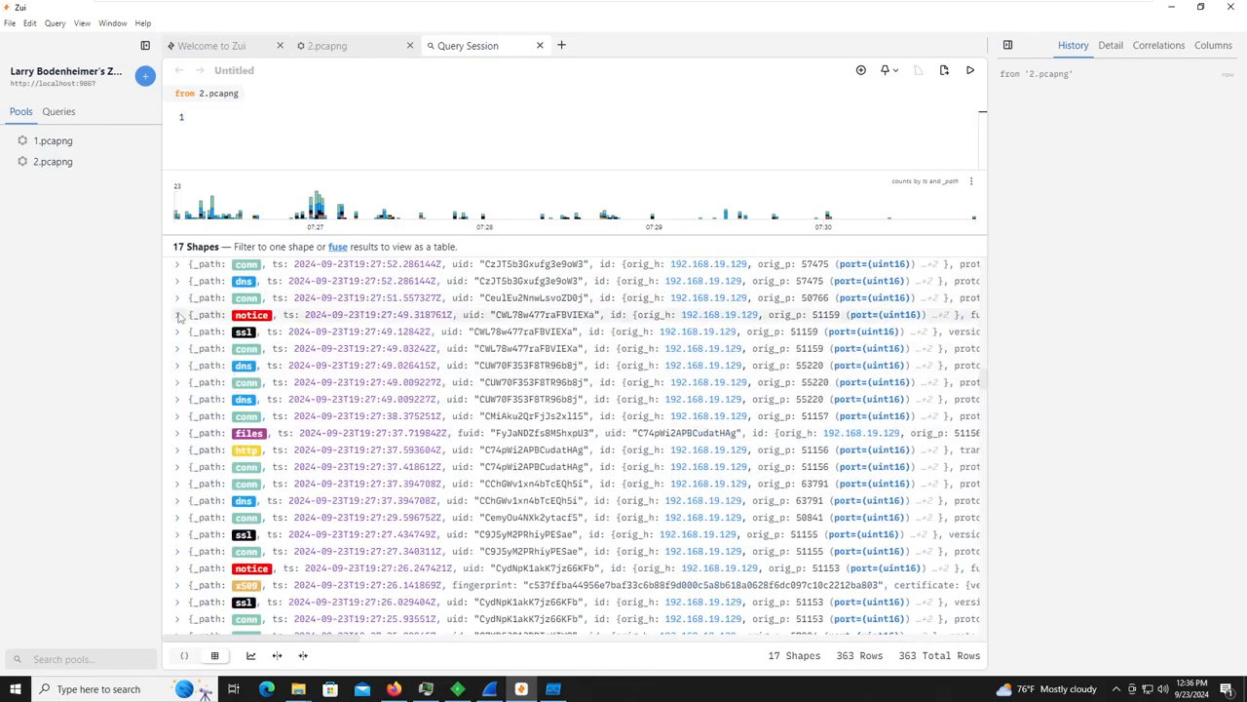
click(176, 314)
scroll(187, 421, down, 8)
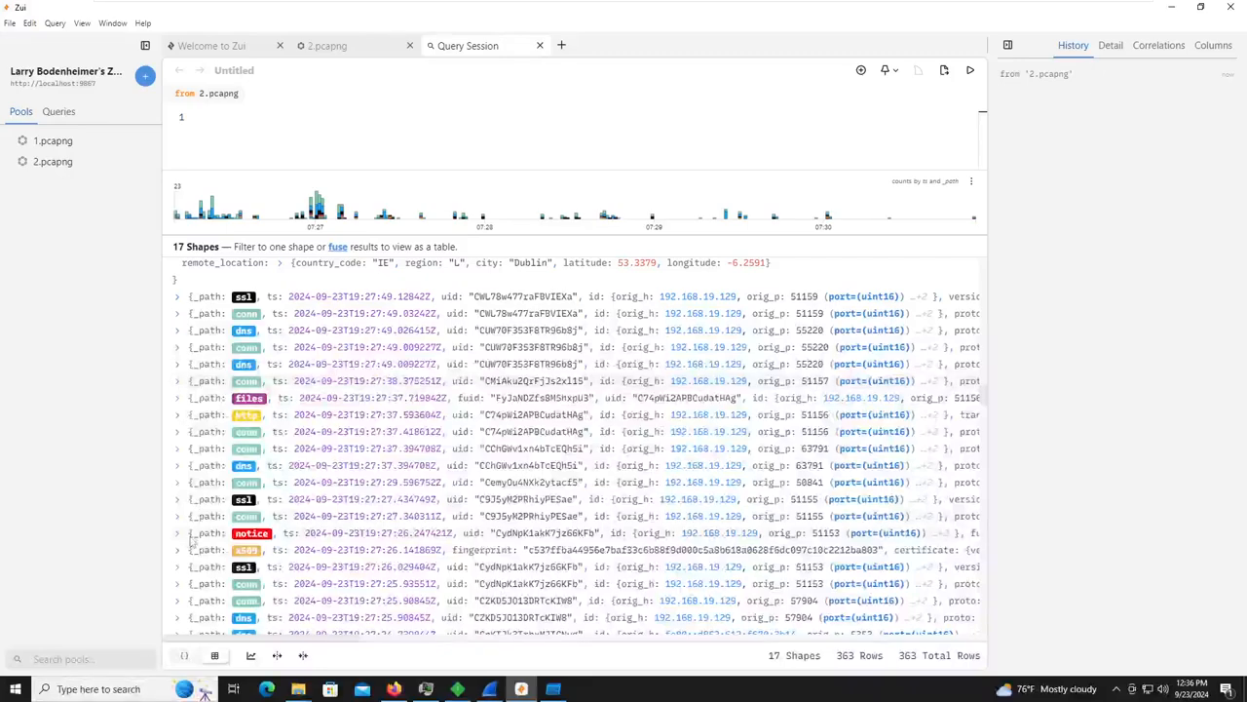
click(179, 533)
scroll(185, 529, down, 6)
scroll(185, 529, down, 10)
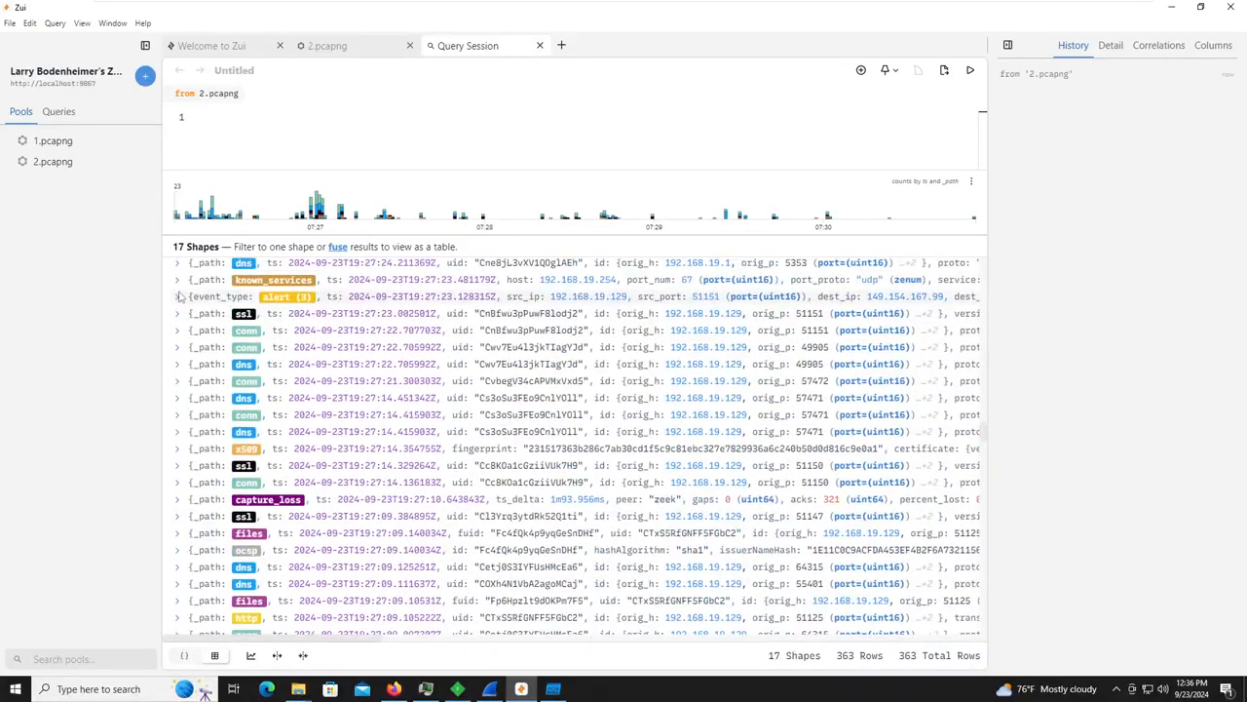
Expand the alert (3) record from 19:27:23 to read its addresses and signature, and collapse it.
scroll(257, 399, up, 5)
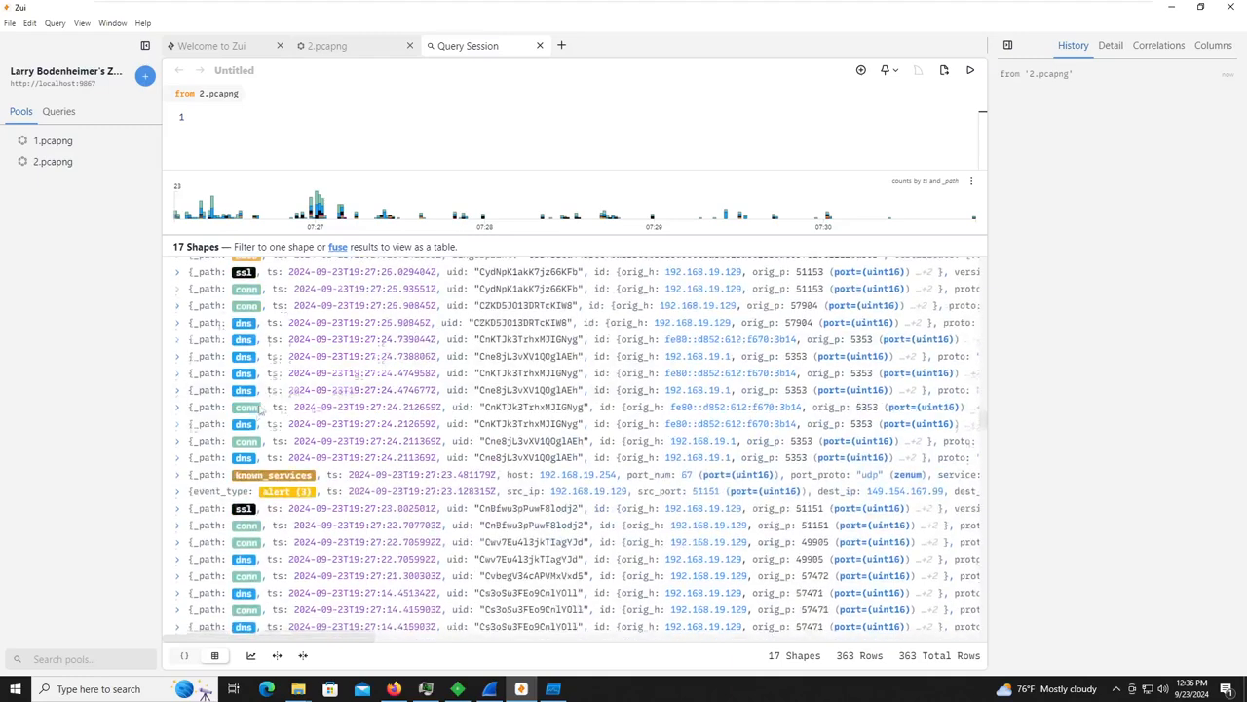
scroll(192, 506, down, 2)
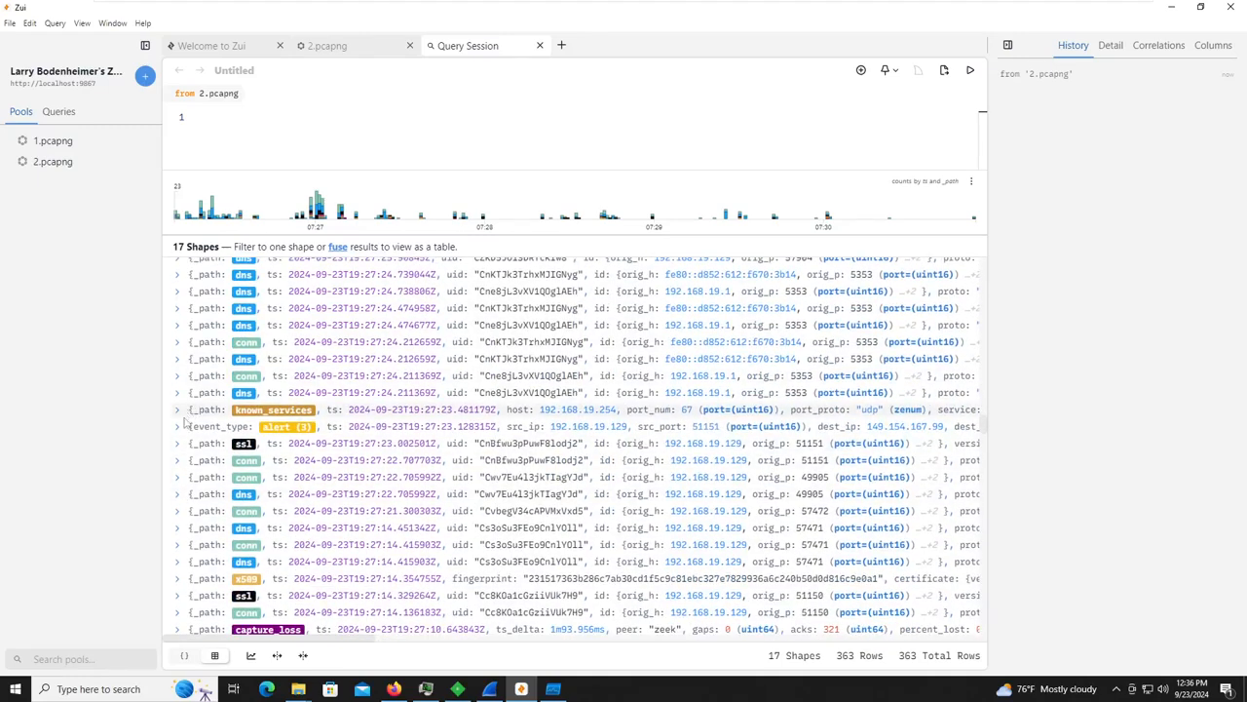
click(178, 426)
scroll(575, 444, down, 2)
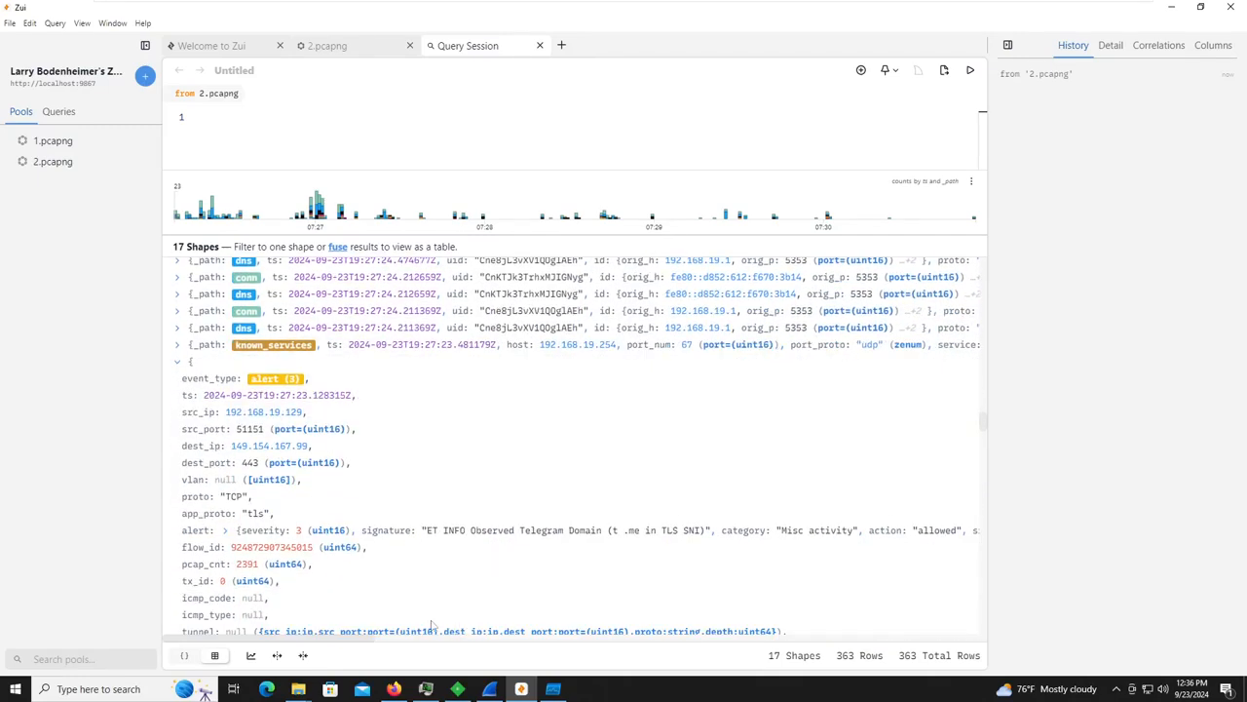
mouse_move(349, 646)
mouse_down()
mouse_move(416, 647)
mouse_move(343, 643)
mouse_up()
click(196, 365)
Find the alert (3) record from 19:26:55 further down the results, inspect its fields and collapse it.
scroll(268, 471, down, 15)
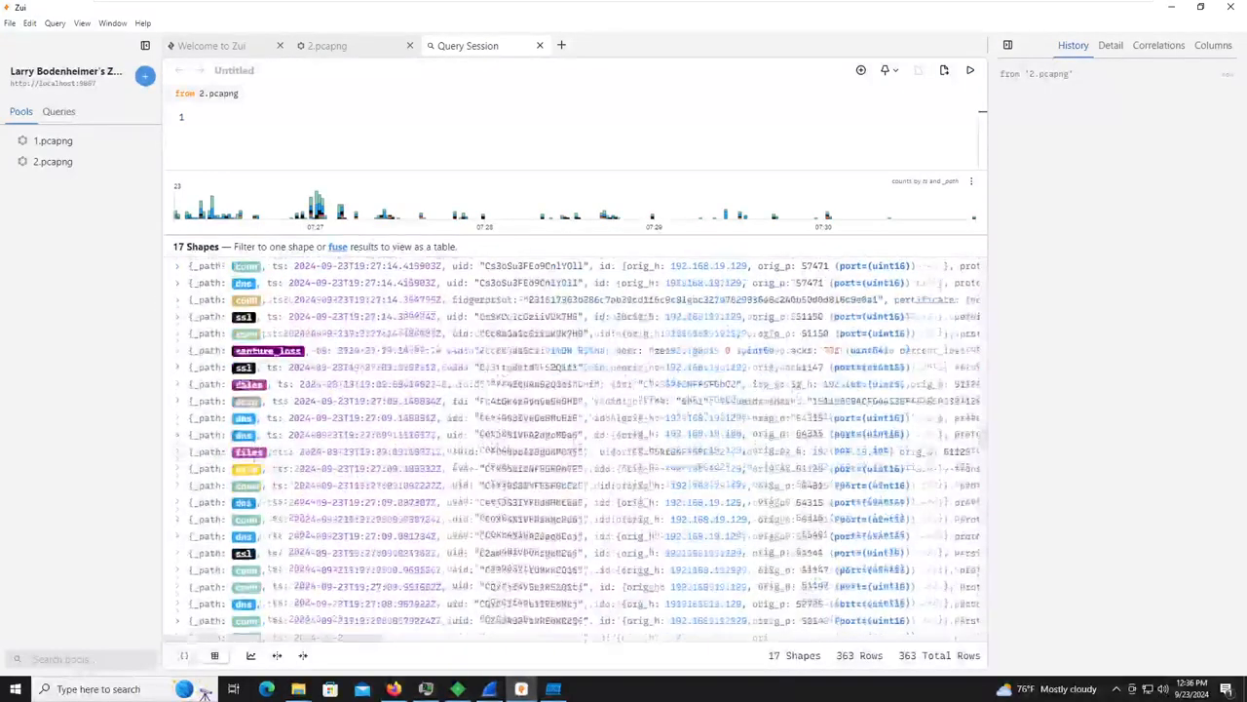
scroll(268, 471, down, 10)
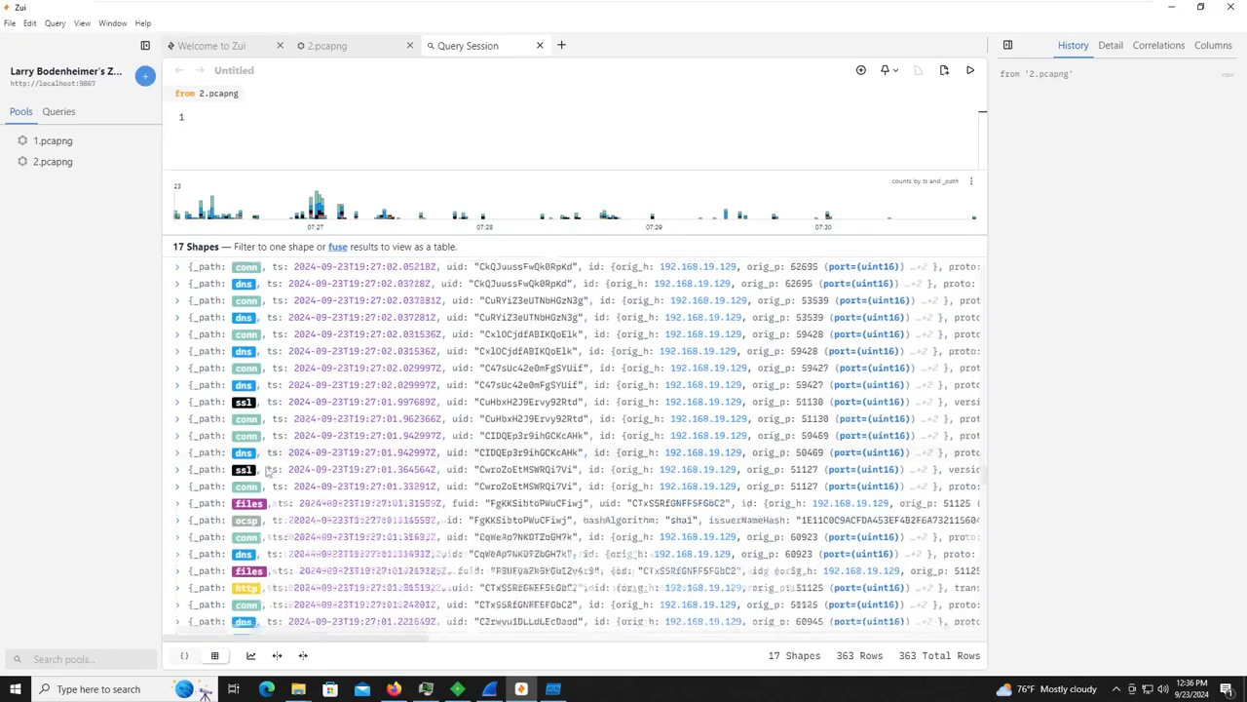
scroll(268, 471, down, 10)
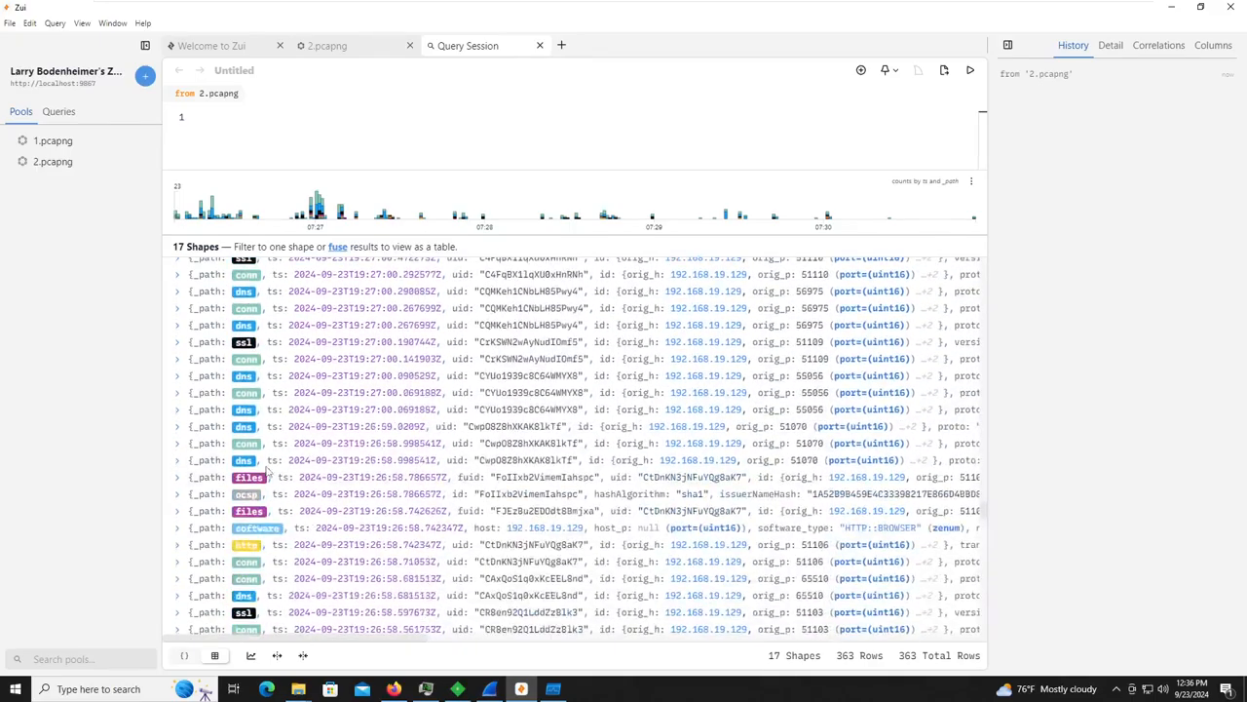
scroll(268, 471, down, 2)
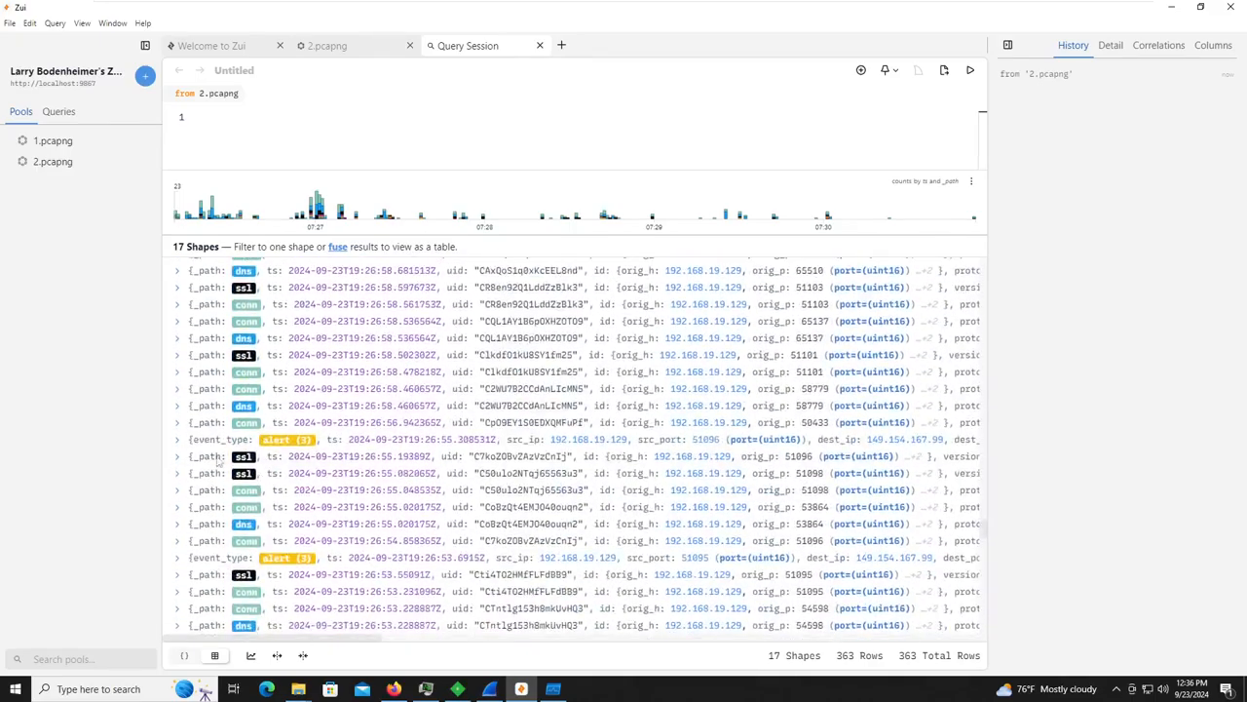
click(177, 441)
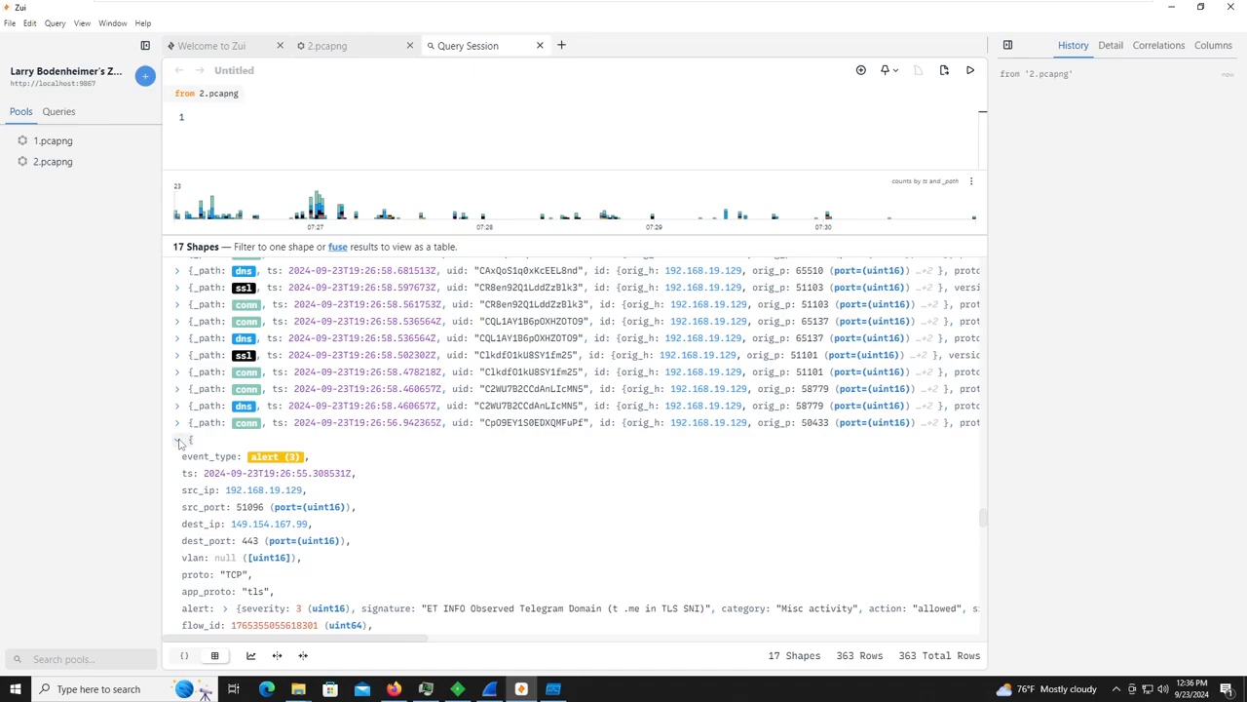
click(178, 440)
Inspect the nearby alert (3) record from 19:26:53 and collapse it.
scroll(181, 468, down, 2)
click(179, 493)
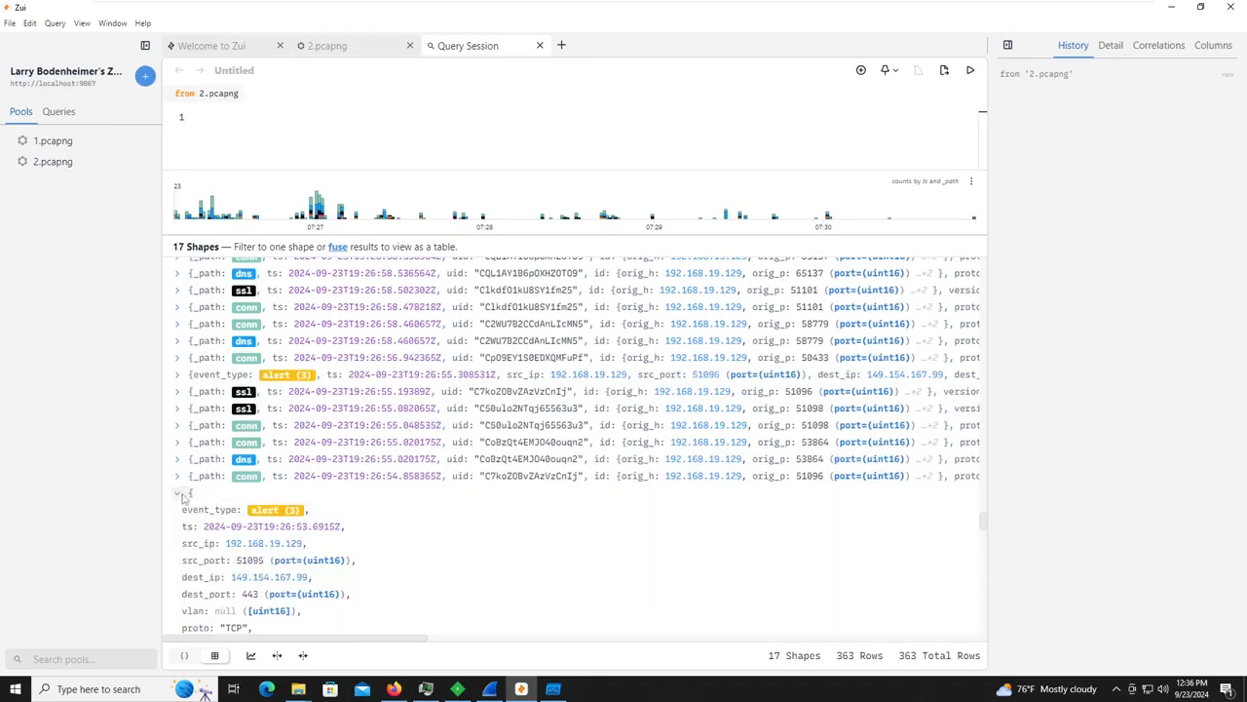
scroll(185, 499, down, 4)
click(178, 363)
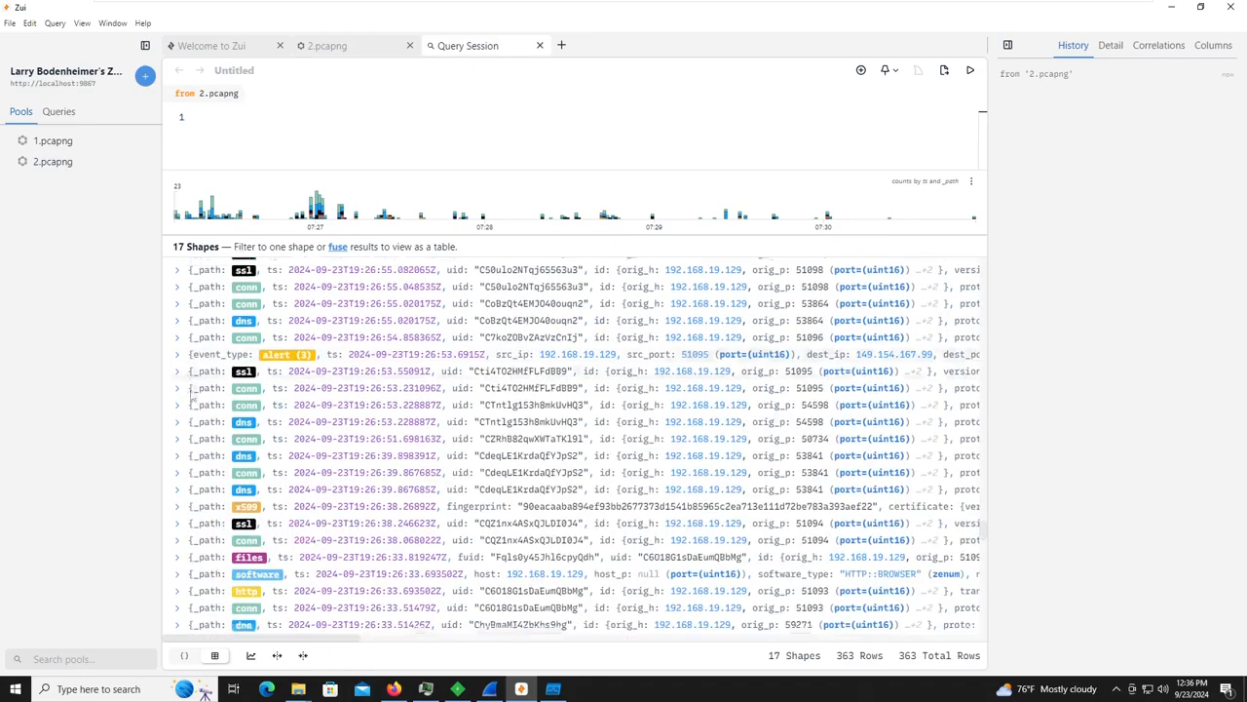
Inspect and collapse the alert (2) record from 19:26:28 and the alert (3) record from 19:26:19, and review the results down to the end.
scroll(190, 394, down, 10)
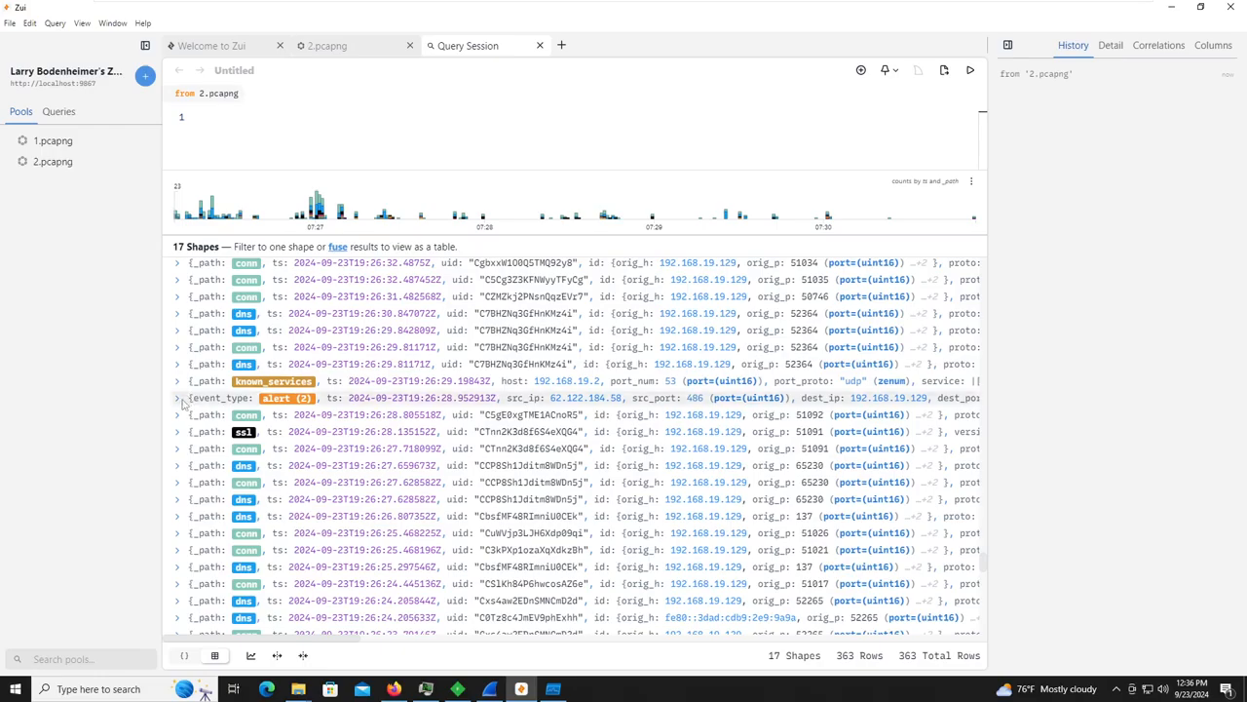
click(180, 398)
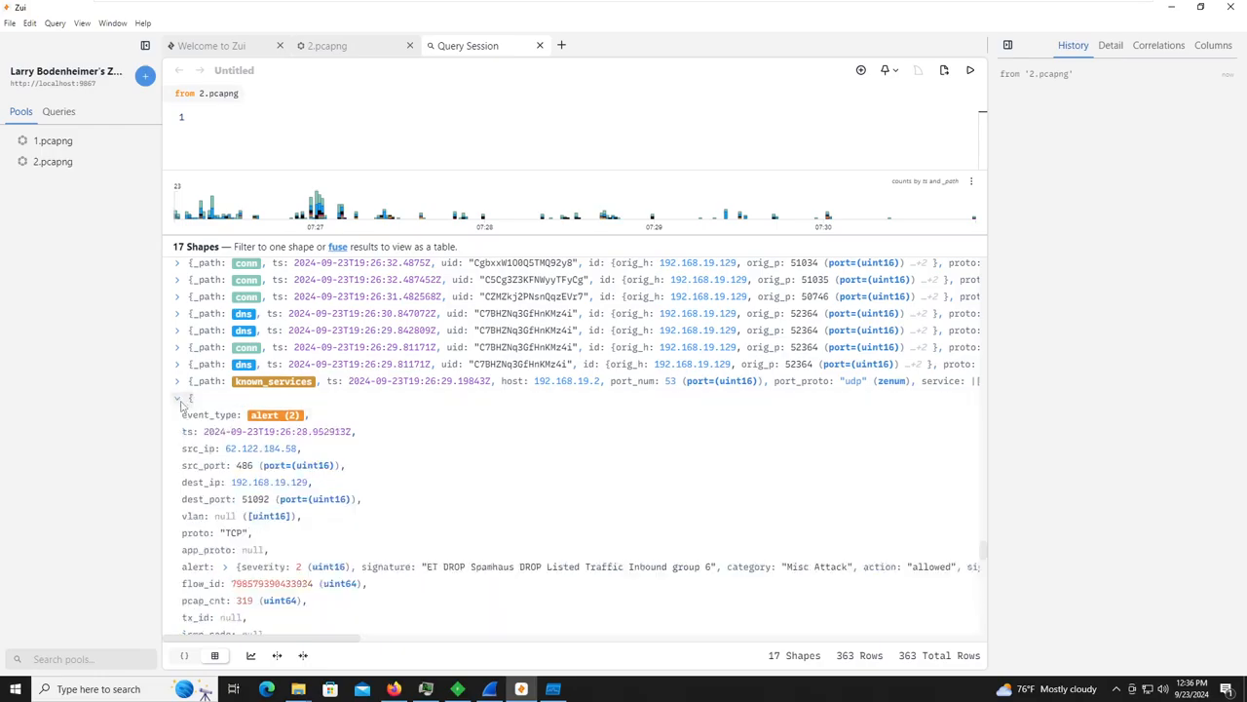
click(178, 398)
scroll(180, 404, down, 8)
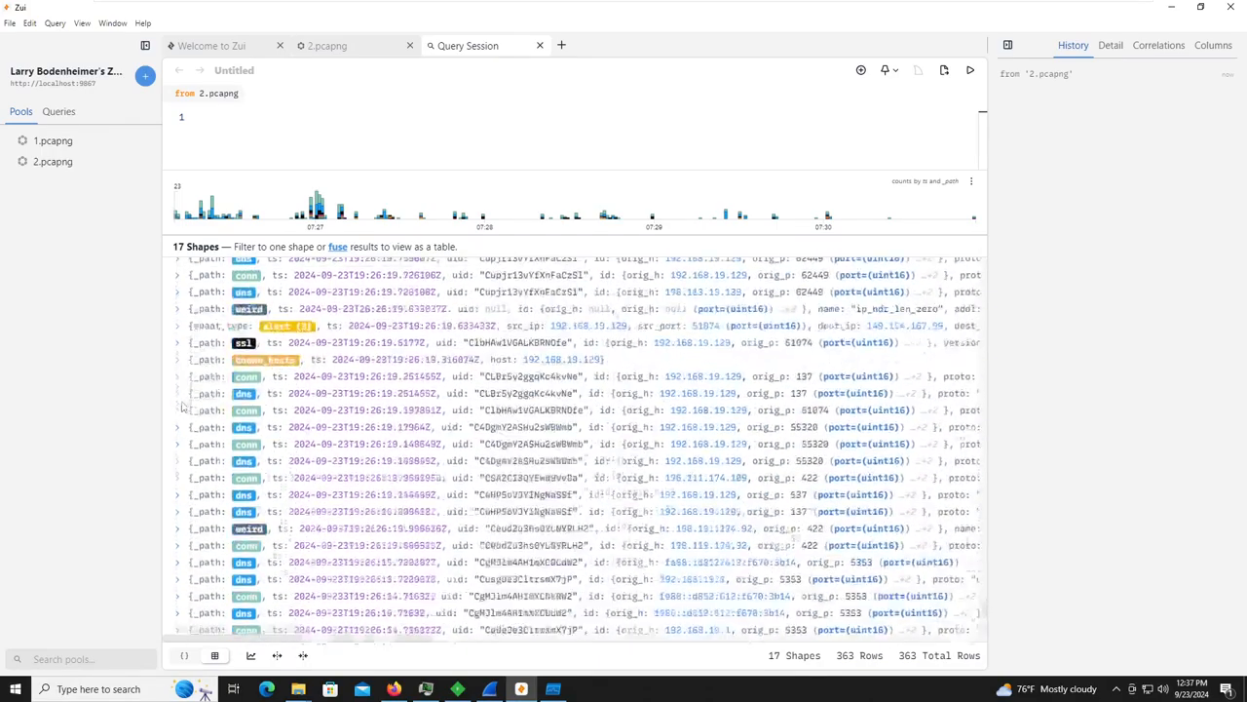
click(180, 302)
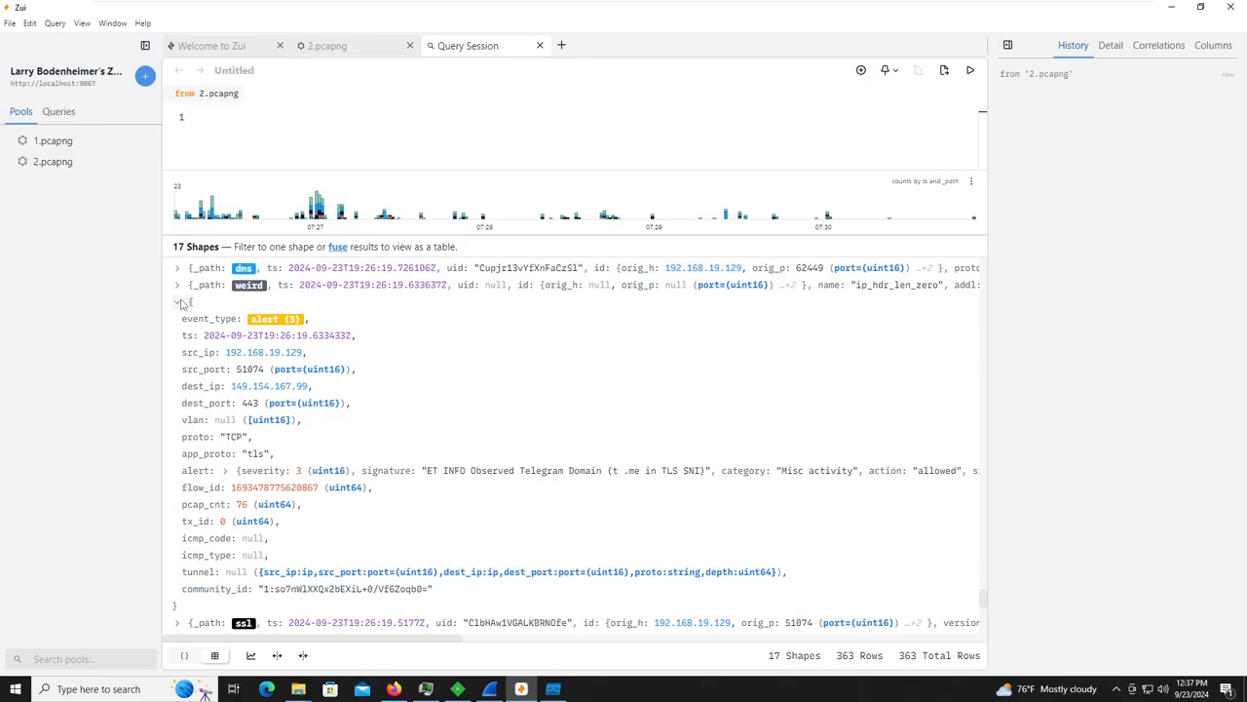
click(180, 302)
scroll(190, 475, down, 5)
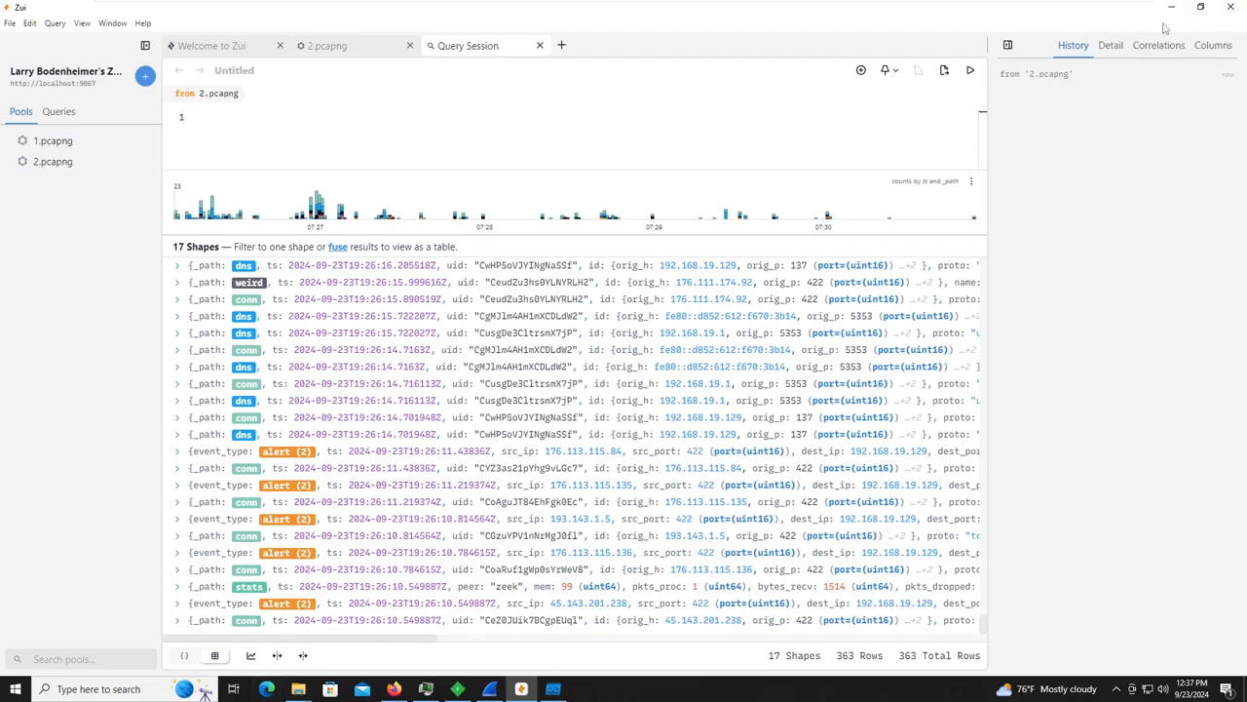
Close Zui, switch to VirusTotal in Firefox, and open the report for the dropped file iuczfsyw.exe.
click(1231, 7)
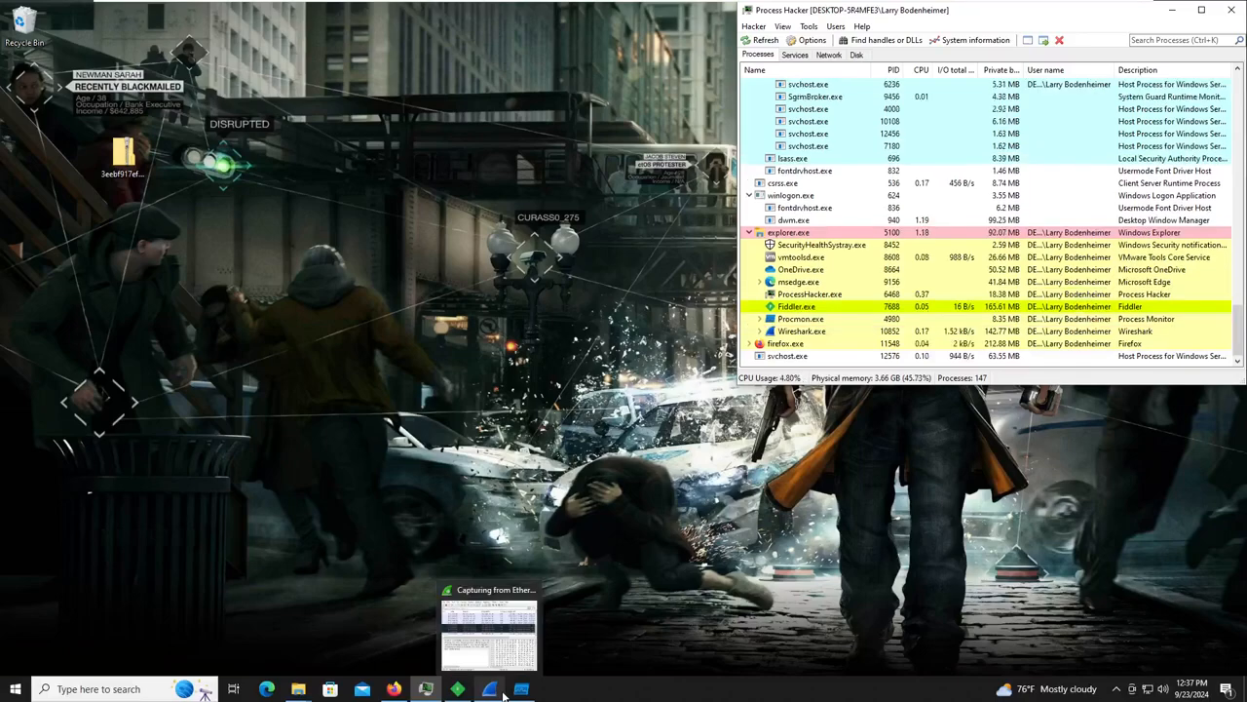
click(503, 694)
click(502, 694)
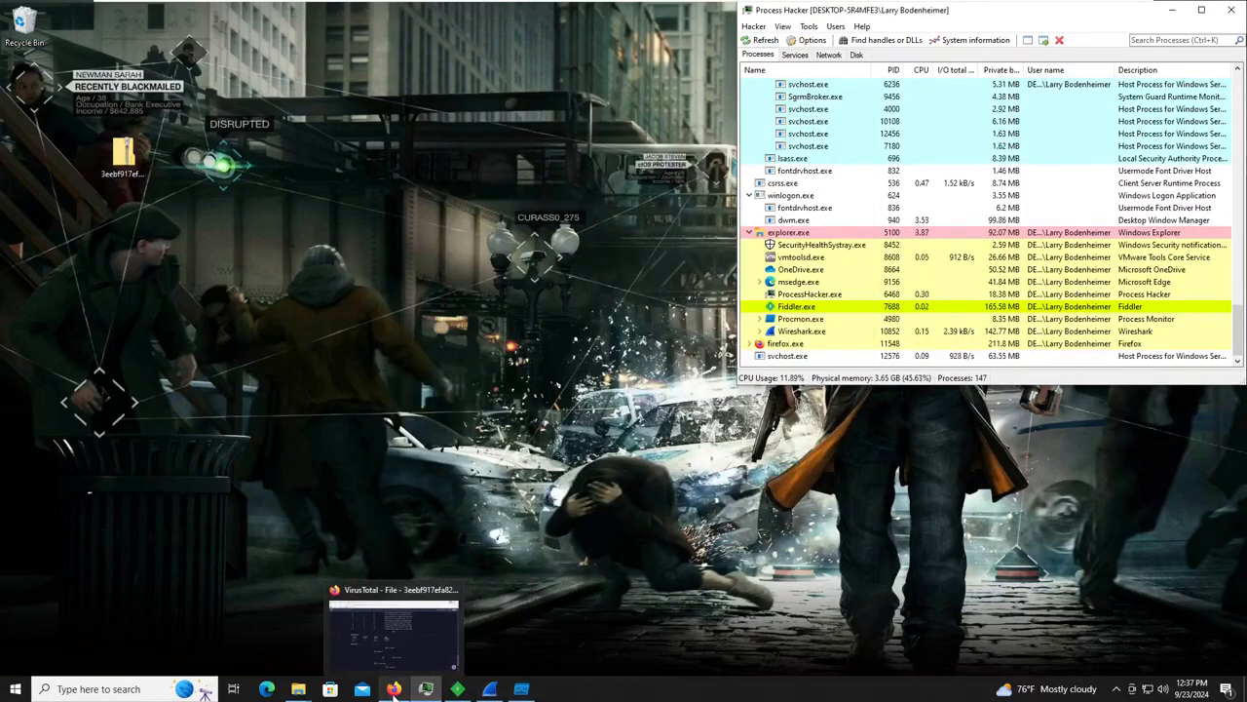
click(394, 690)
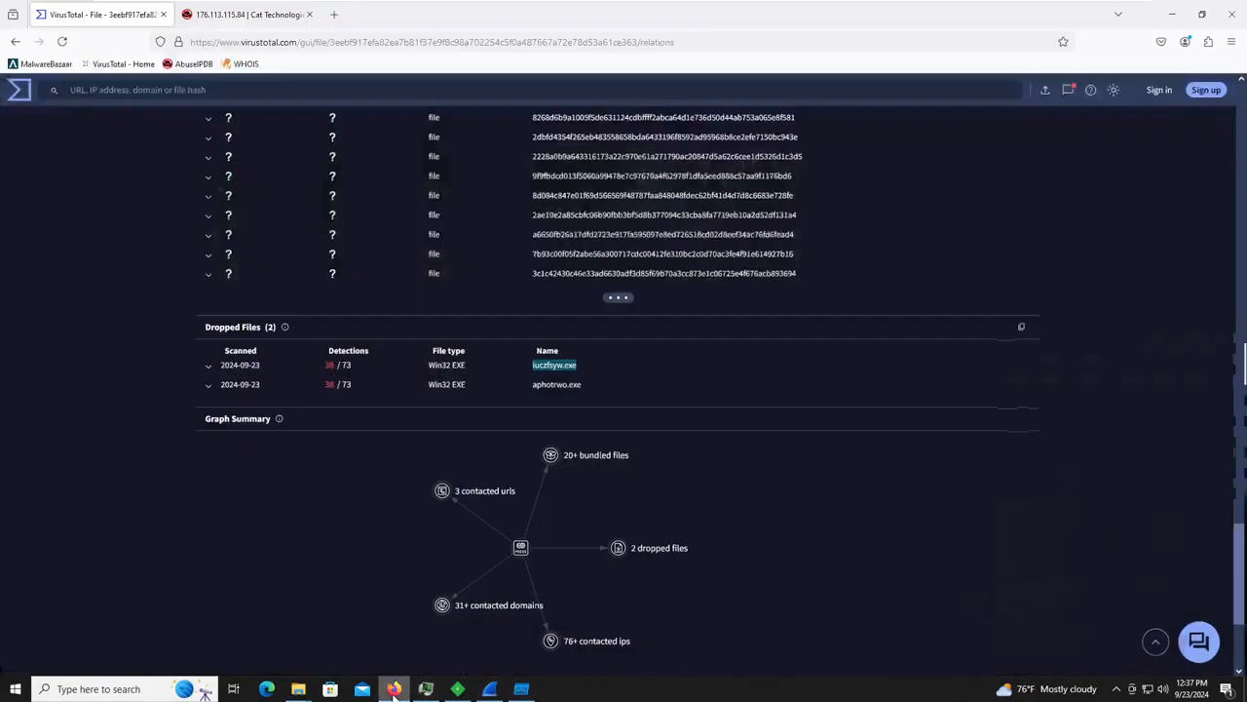
click(563, 365)
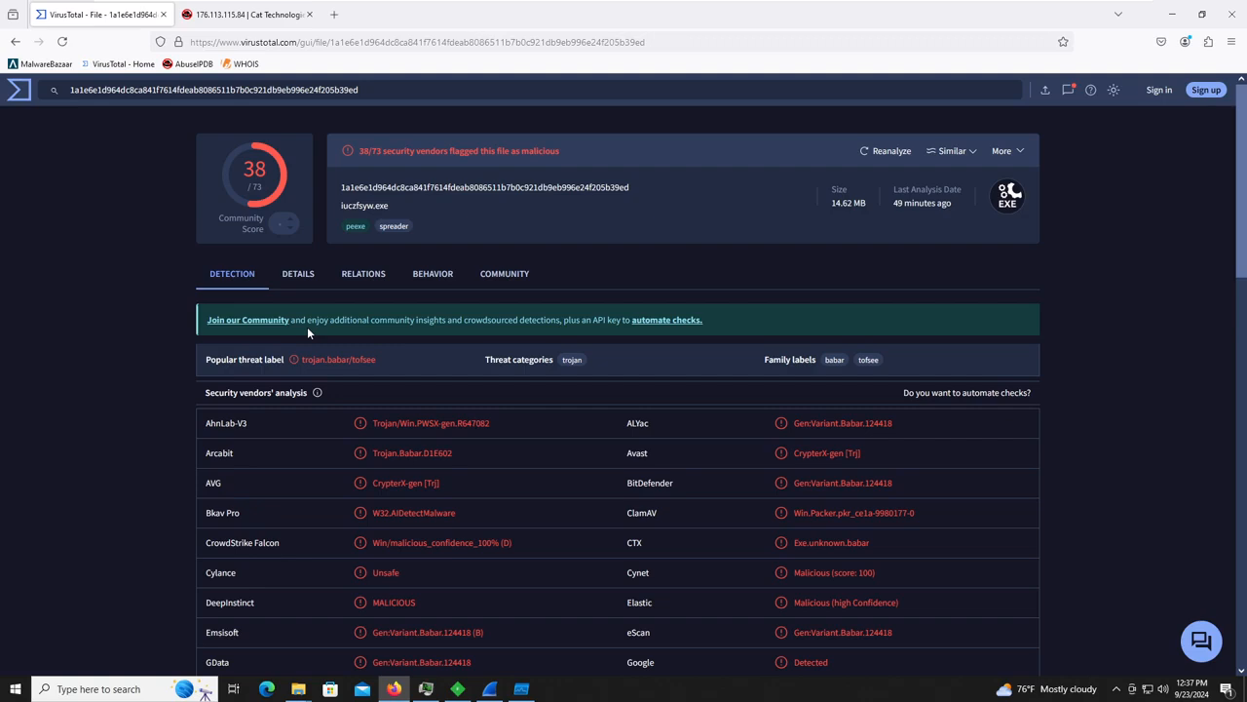
Review the relations of iuczfsyw.exe on VirusTotal, including a visit to its execution parent's report and back.
click(351, 274)
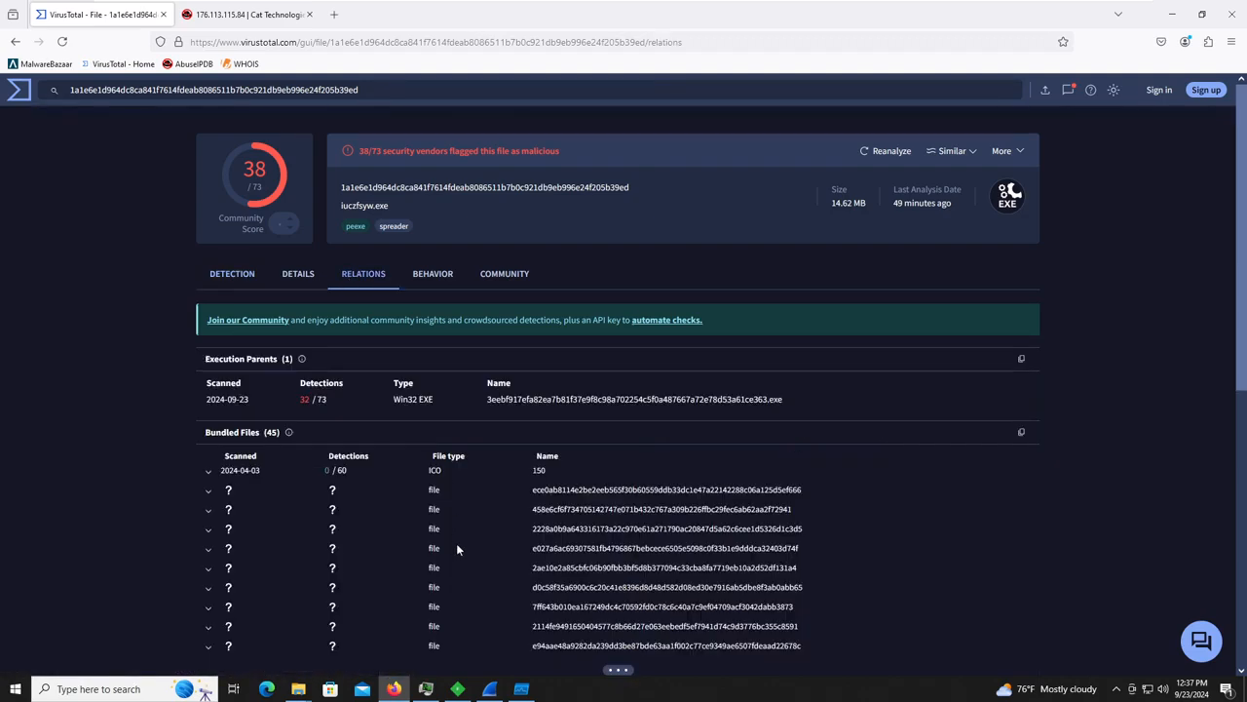
click(595, 398)
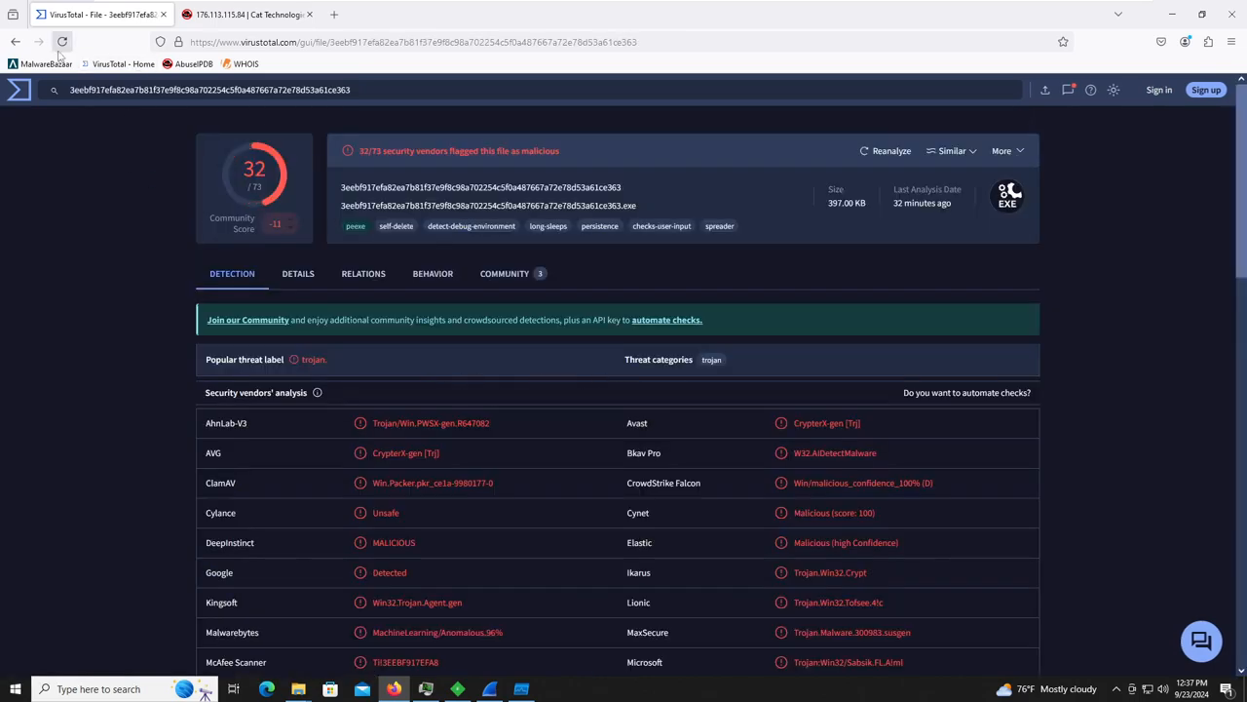
click(16, 42)
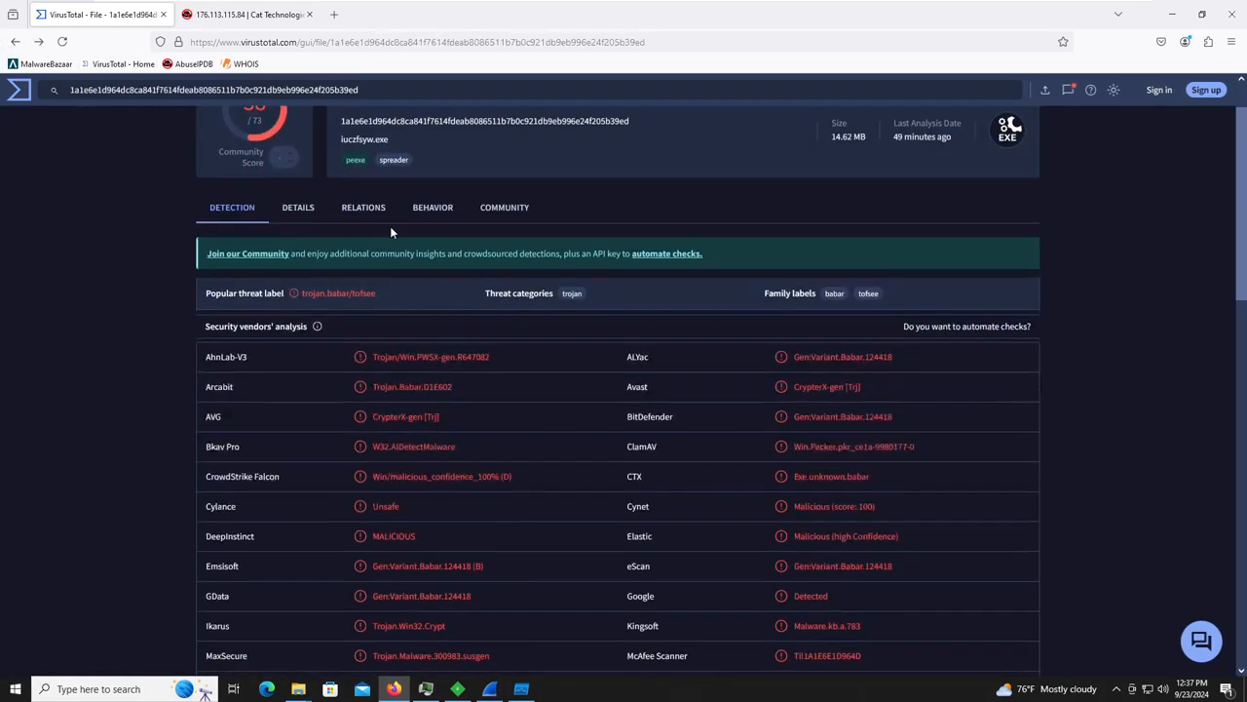
click(369, 209)
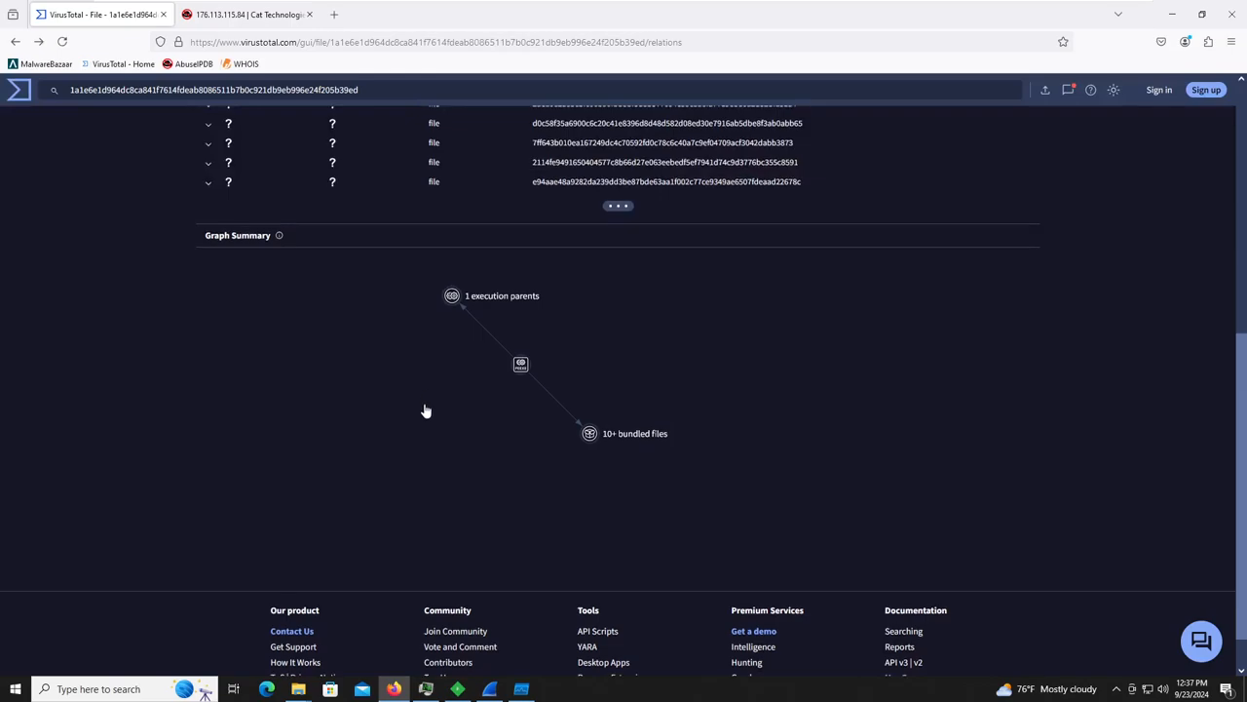
scroll(423, 409, up, 5)
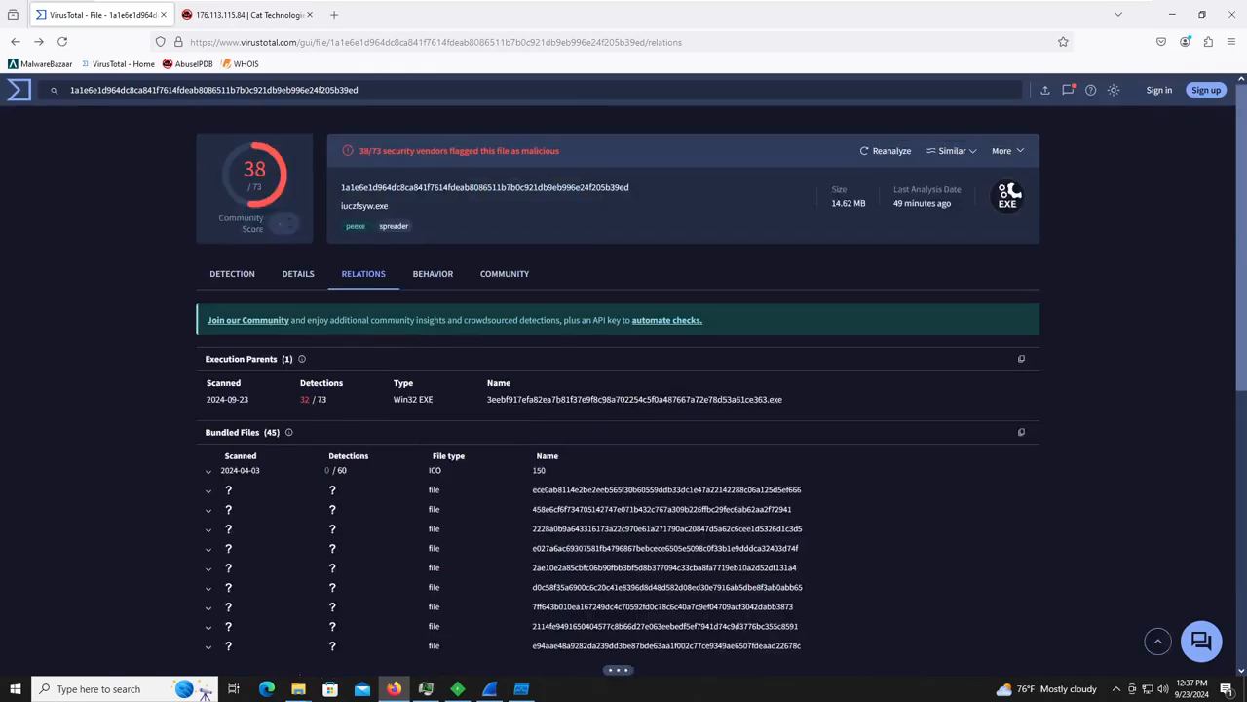
Examine the VirusTotal details of iuczfsyw.exe, including its basic properties, history, PE sections and imports.
click(298, 275)
scroll(458, 361, down, 5)
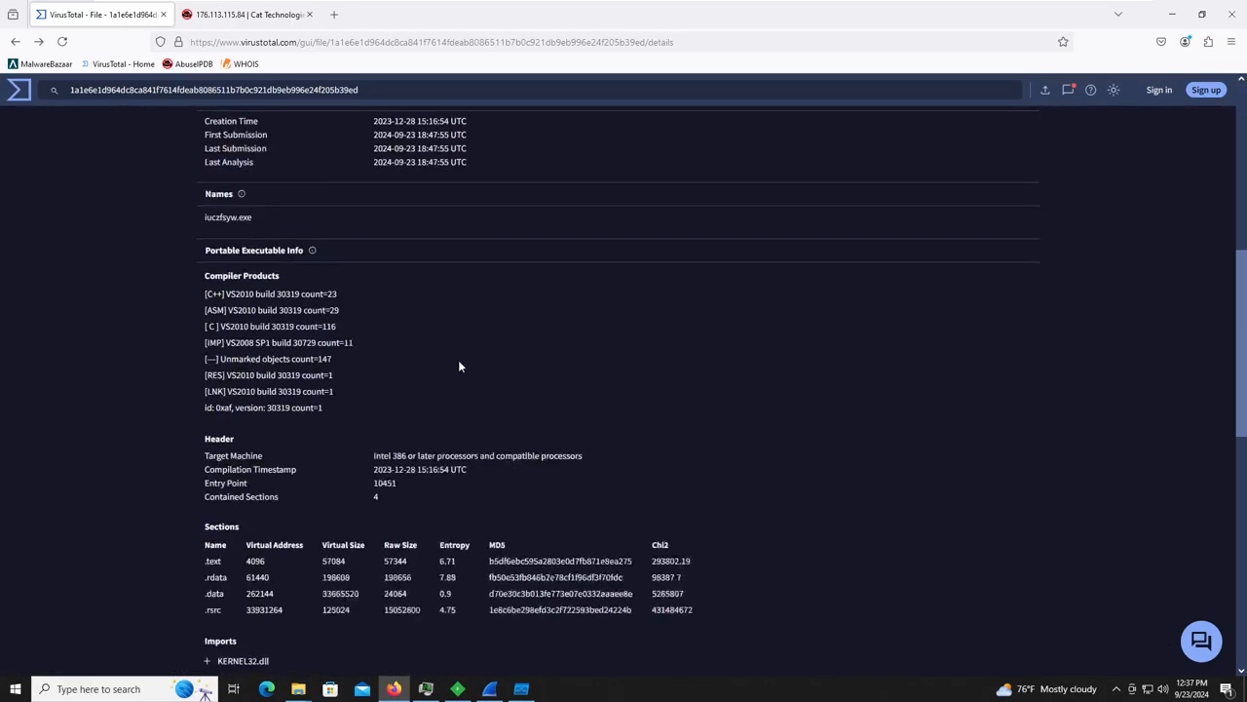
scroll(458, 366, down, 3)
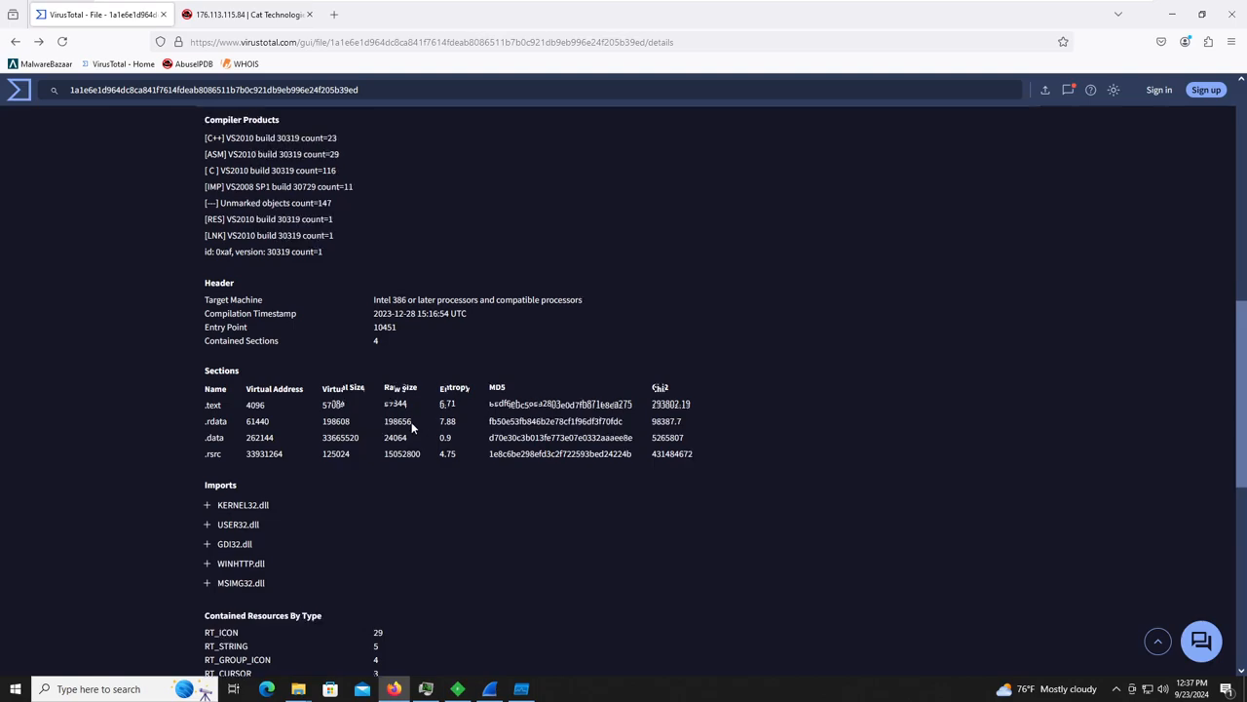
scroll(413, 422, up, 10)
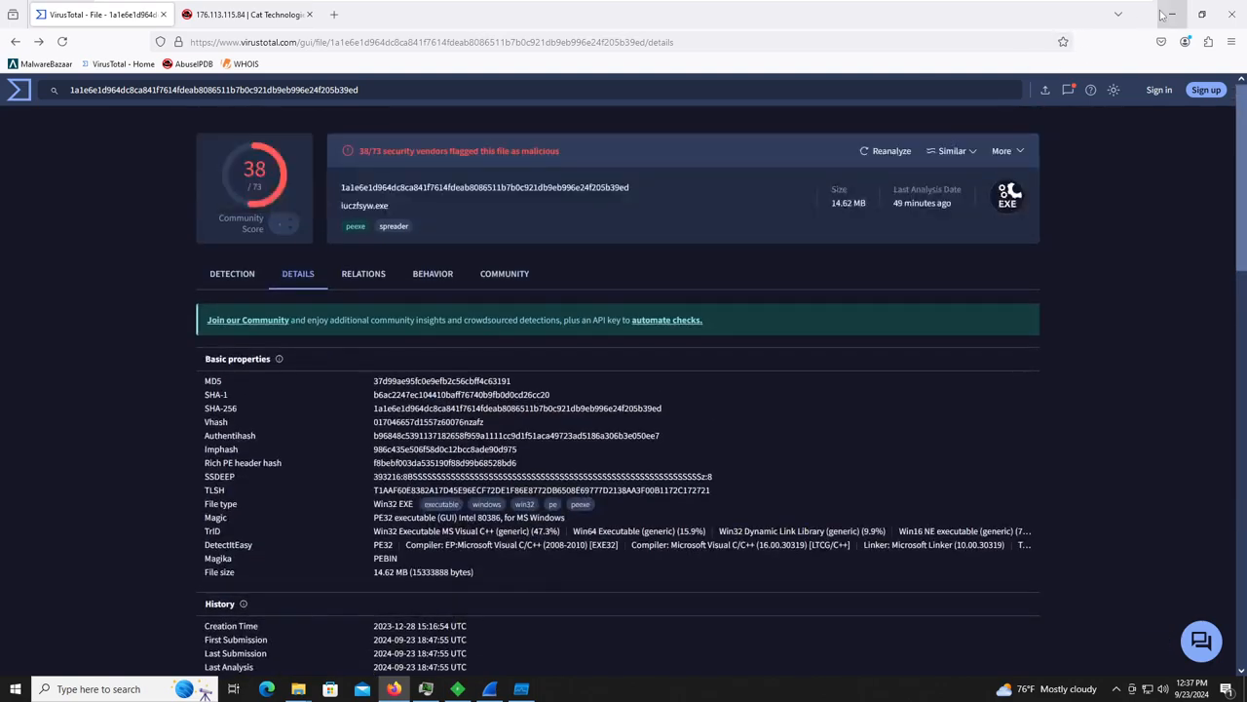
Minimize Firefox, switch to Wireshark, and stop the live capture and quit without saving the packets.
click(1165, 13)
click(489, 689)
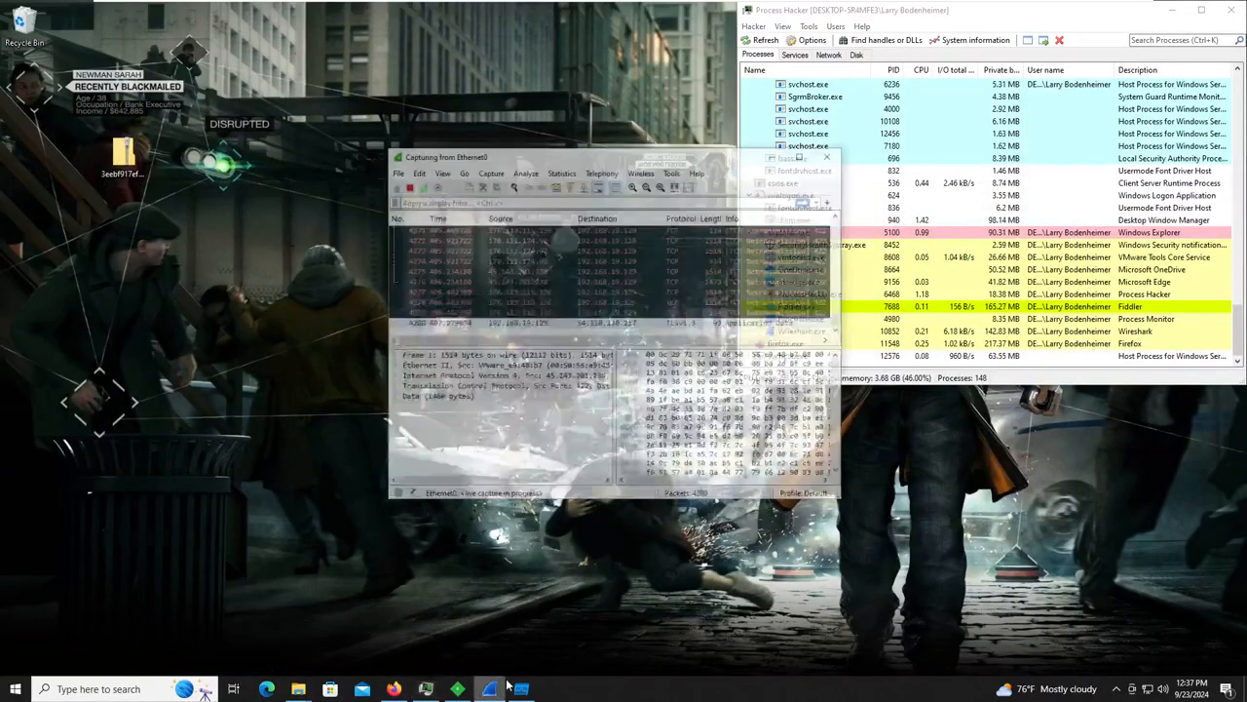
click(851, 107)
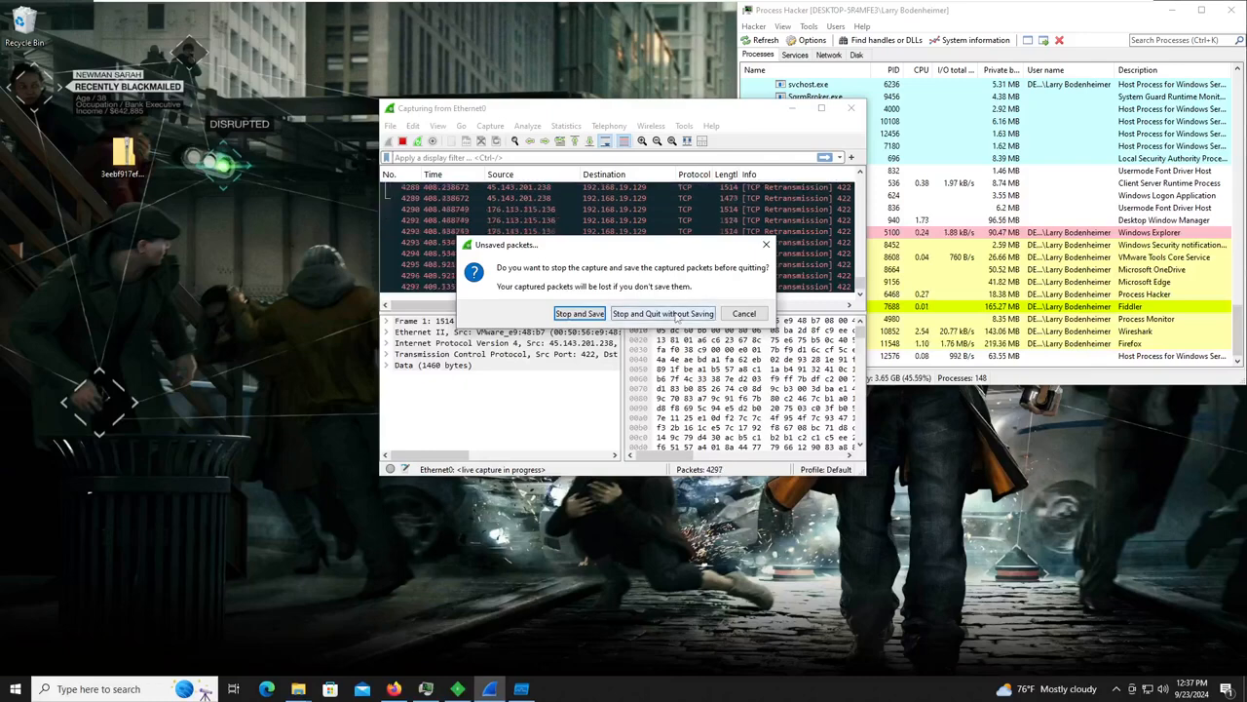
click(668, 471)
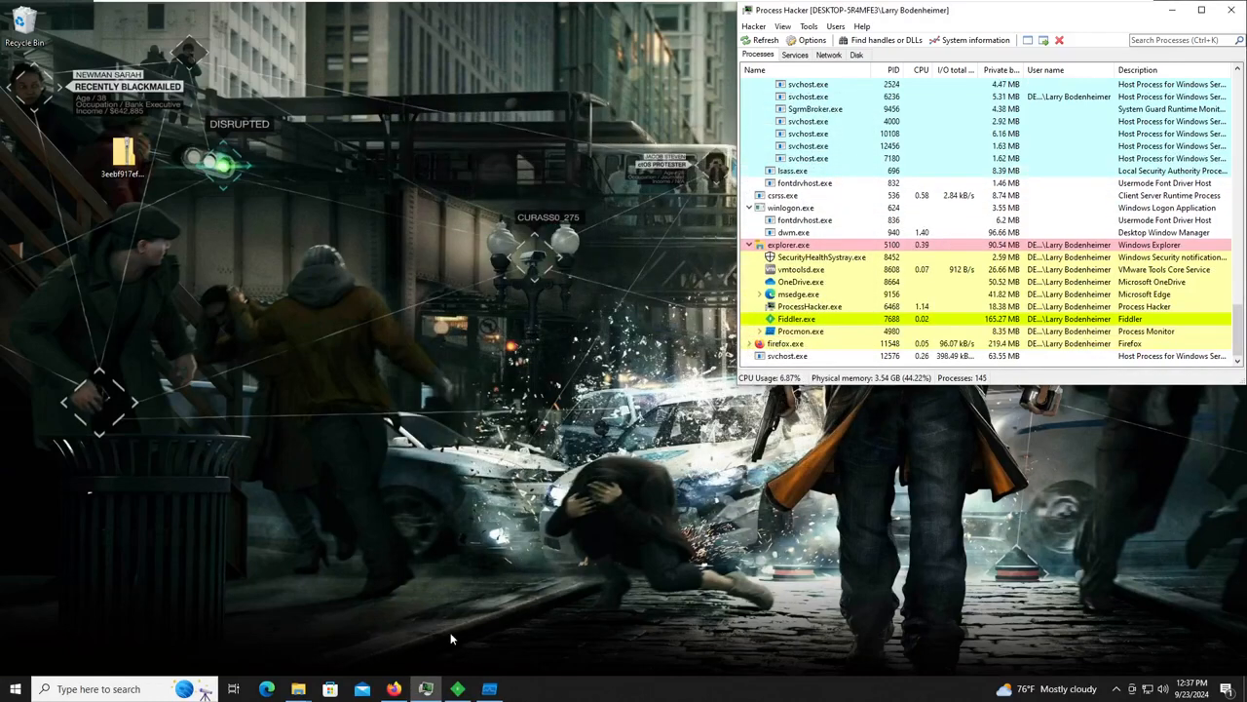
Restart Windows.
right_click(15, 689)
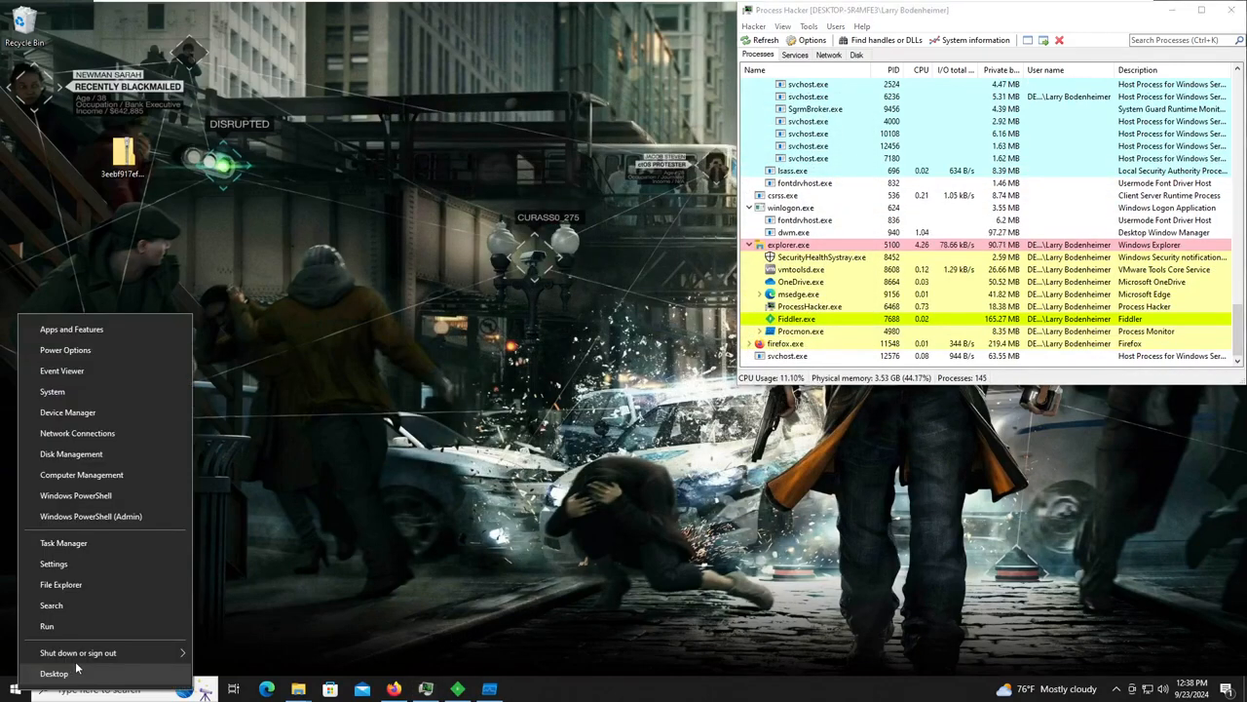
mouse_move(86, 661)
click(221, 649)
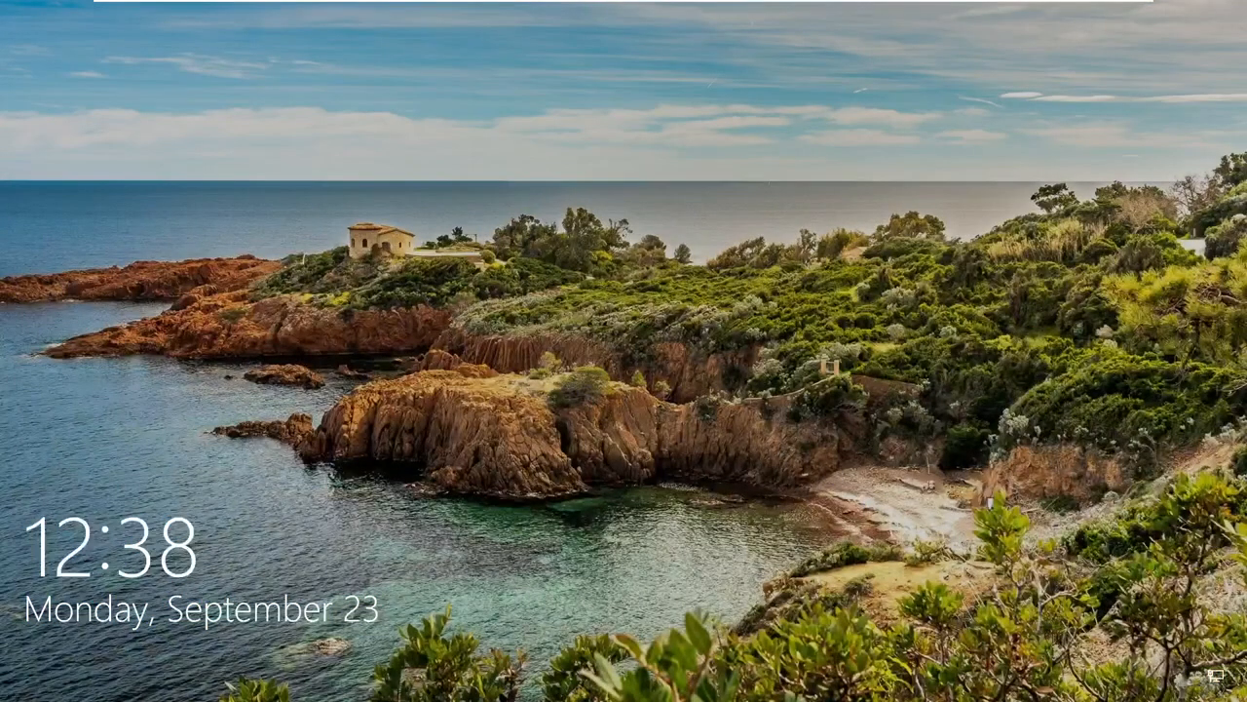
Sign in to Windows with the account password and postpone the PC setup reminder for 3 days.
click(1105, 481)
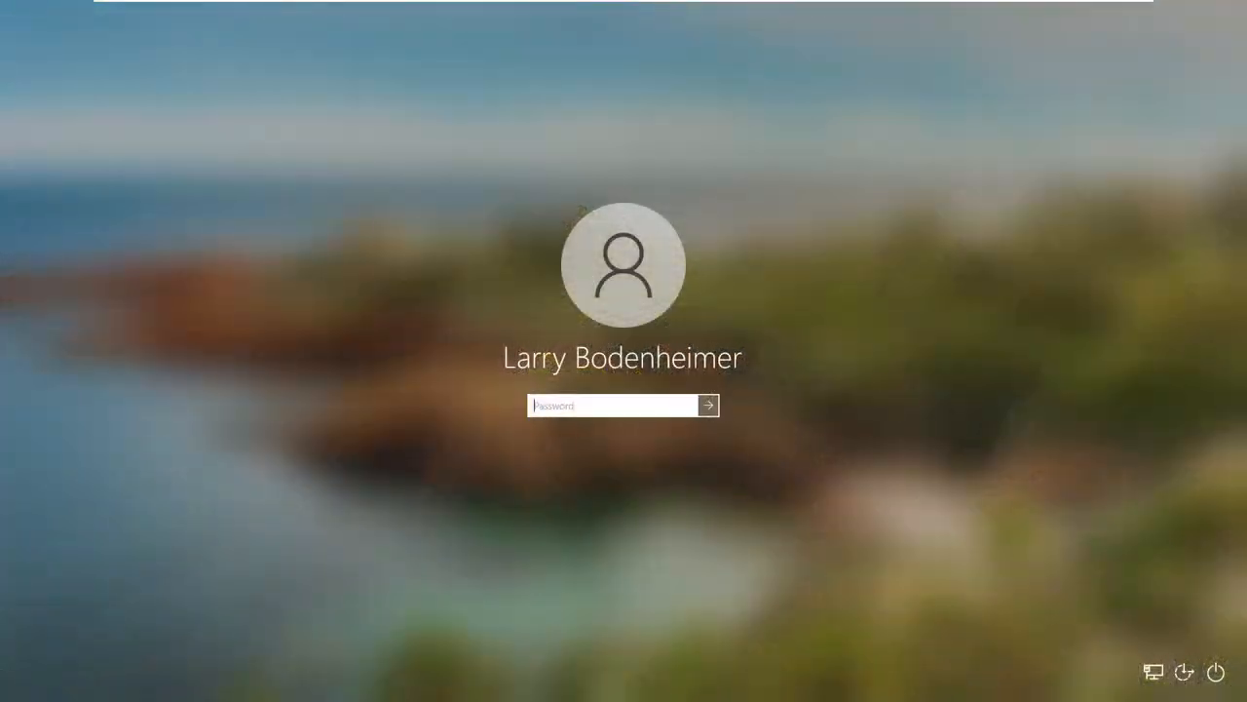
text(••)
key(Return)
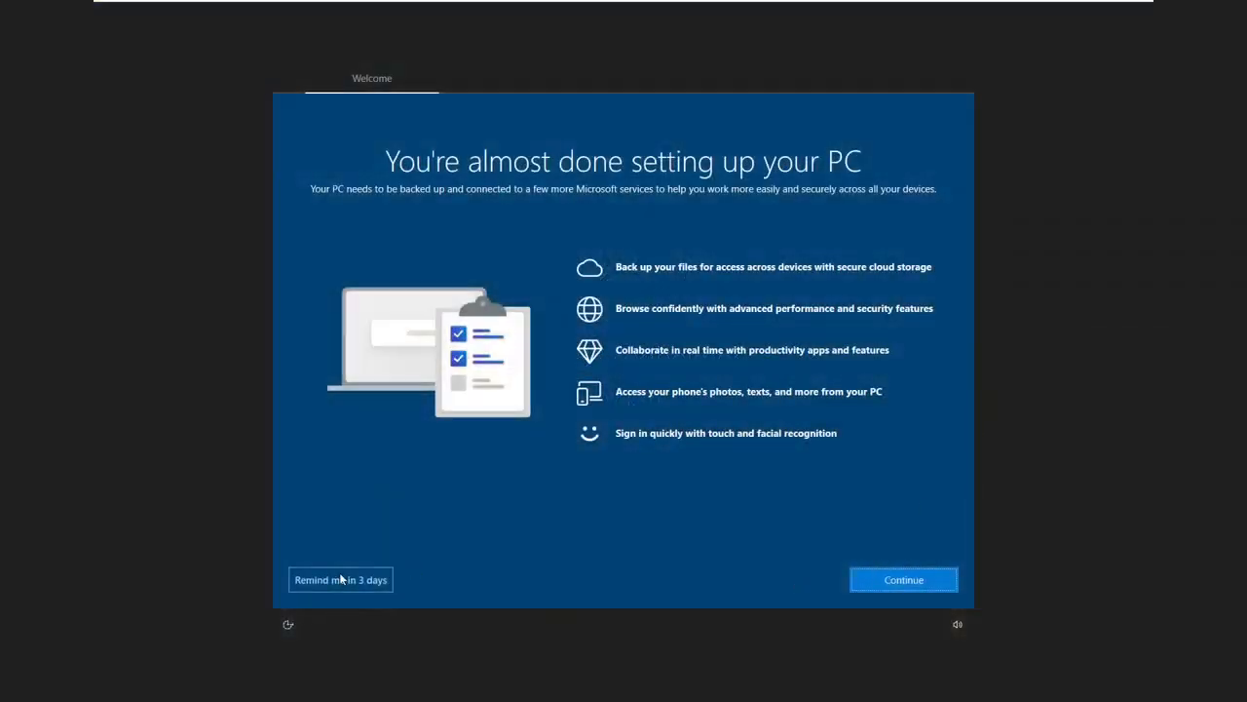
click(341, 580)
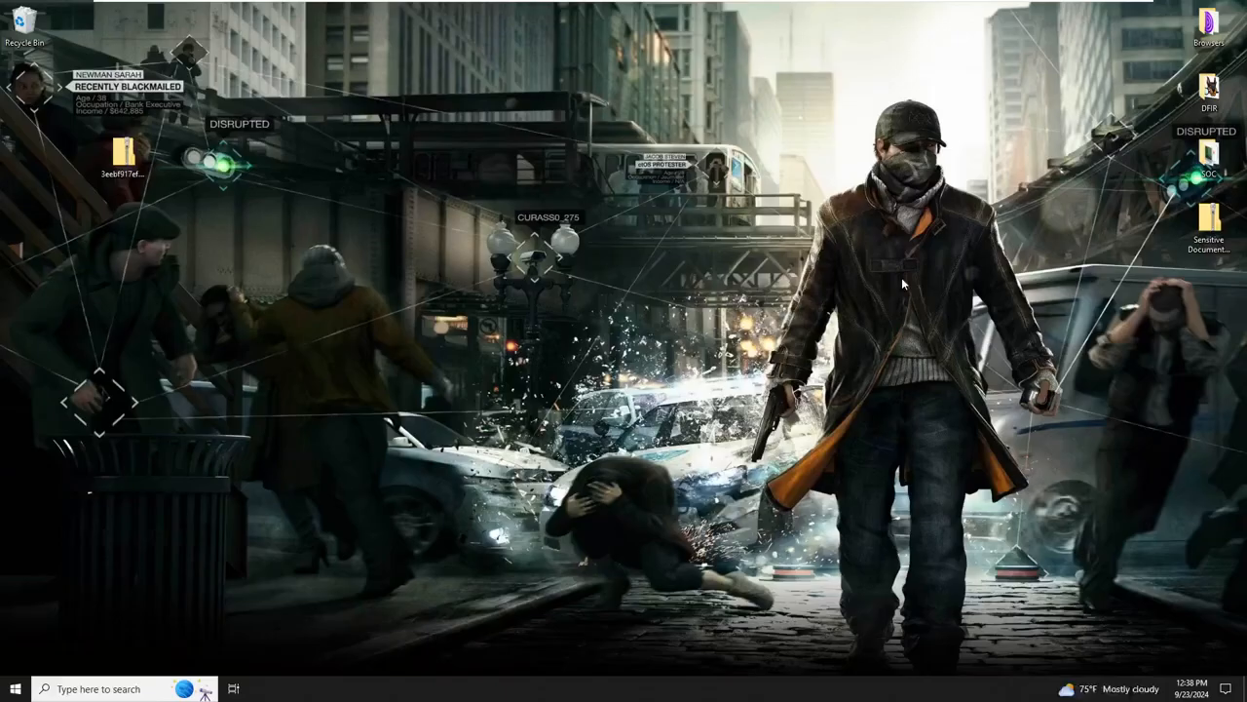
Launch Process Hacker 2 from the desktop's SOC folder and check the process tree for suspicious entries after the restart.
double_click(1208, 156)
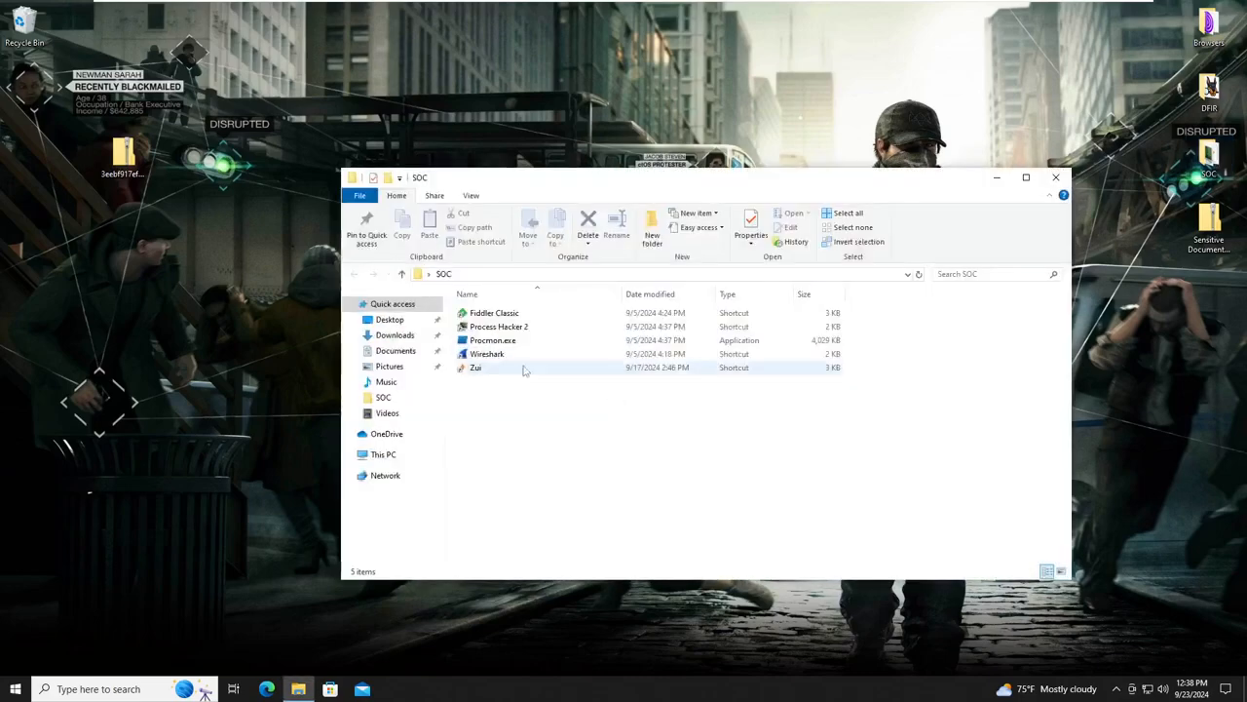
double_click(497, 327)
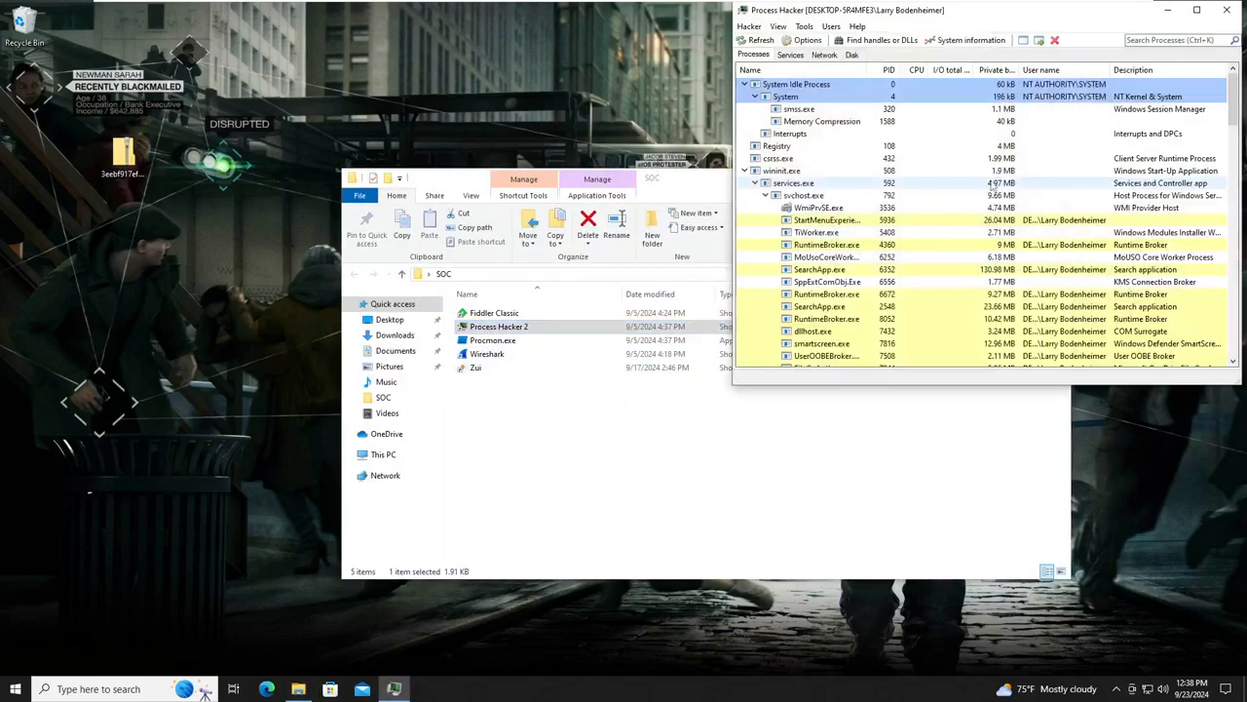
scroll(925, 256, down, 10)
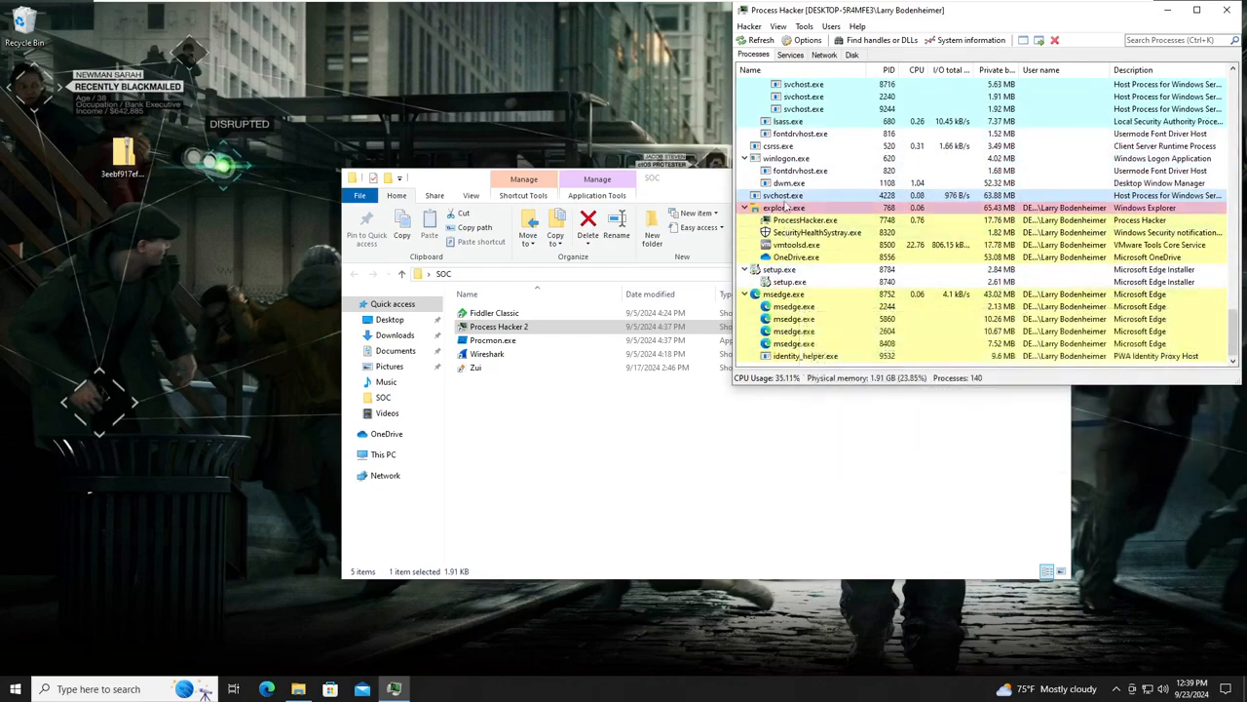
scroll(789, 208, up, 10)
scroll(789, 208, up, 10)
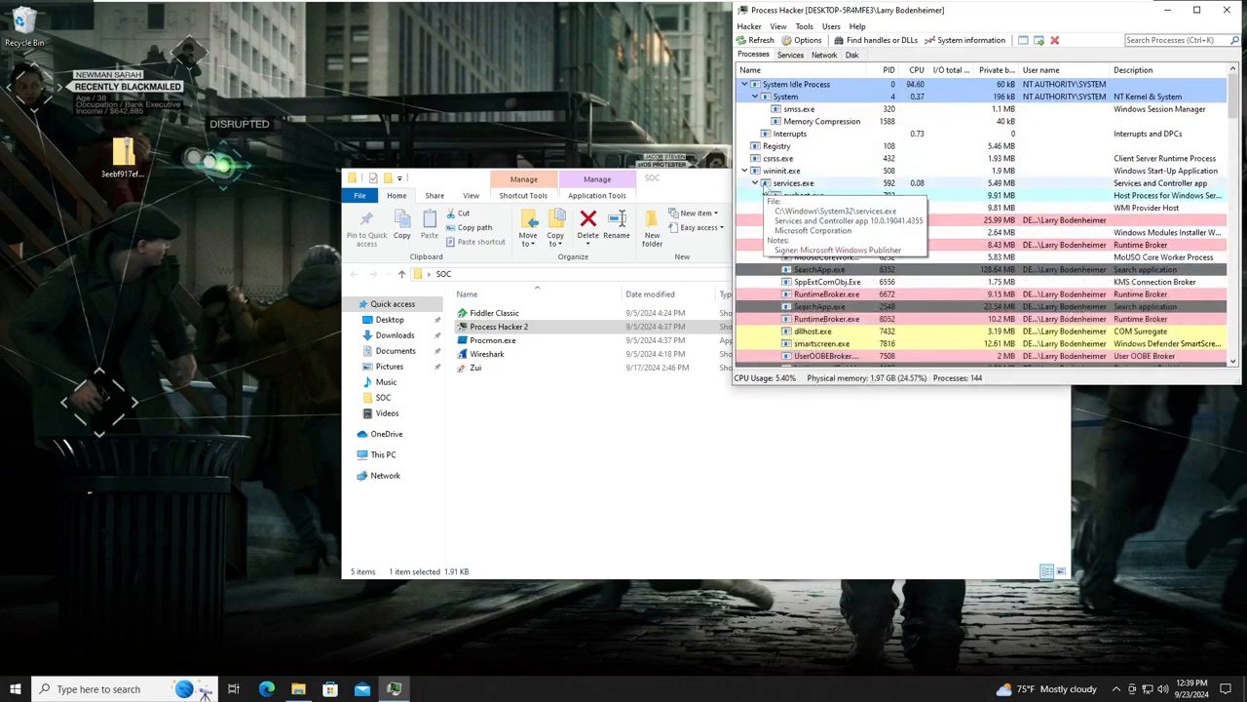
mouse_move(797, 346)
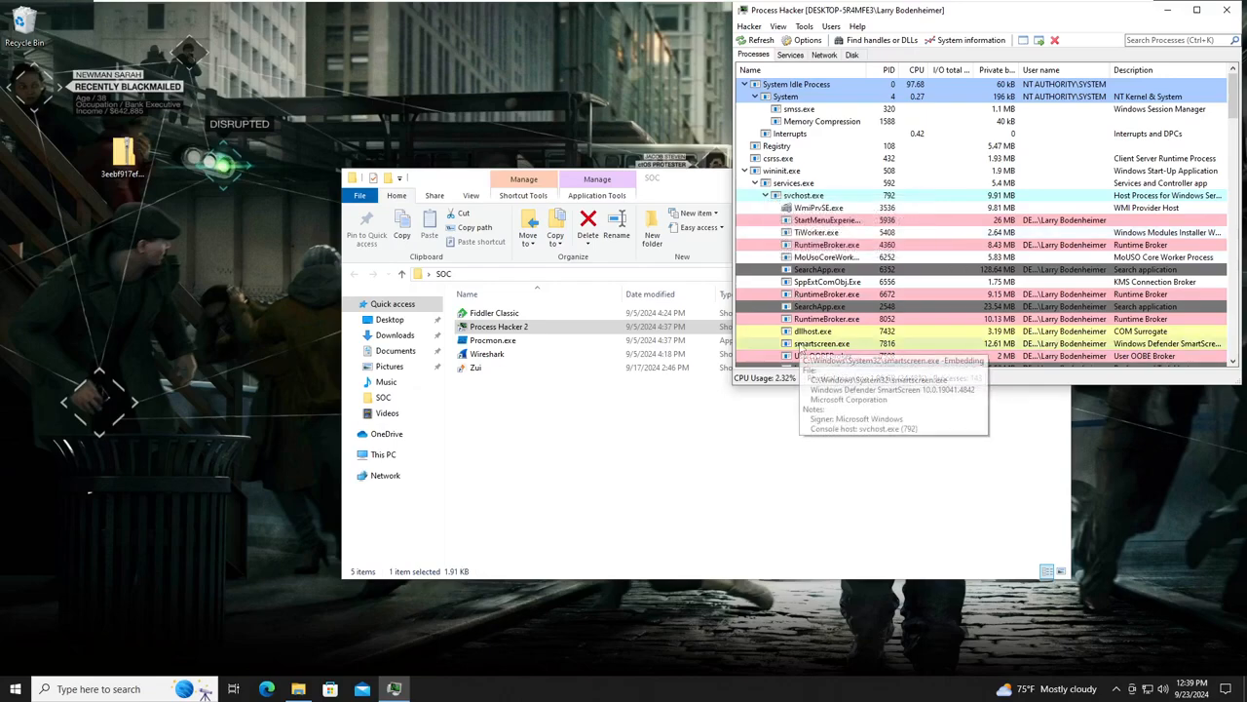
scroll(936, 144, down, 15)
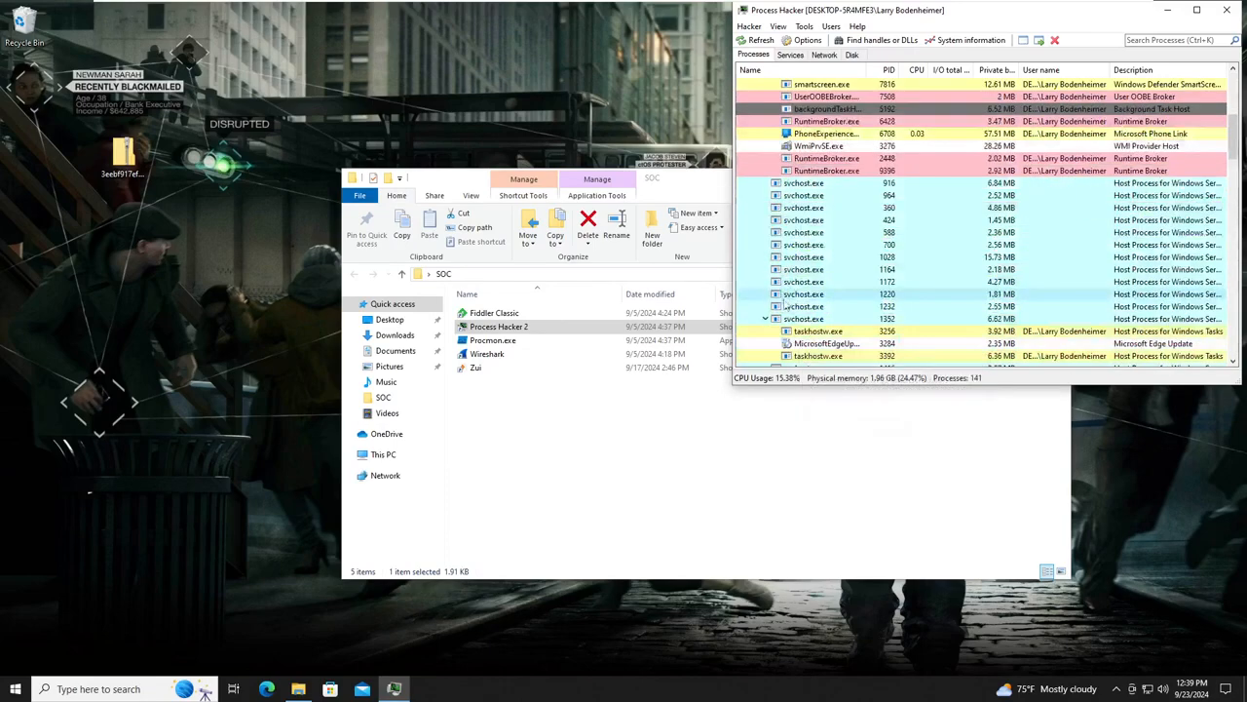
scroll(936, 144, down, 5)
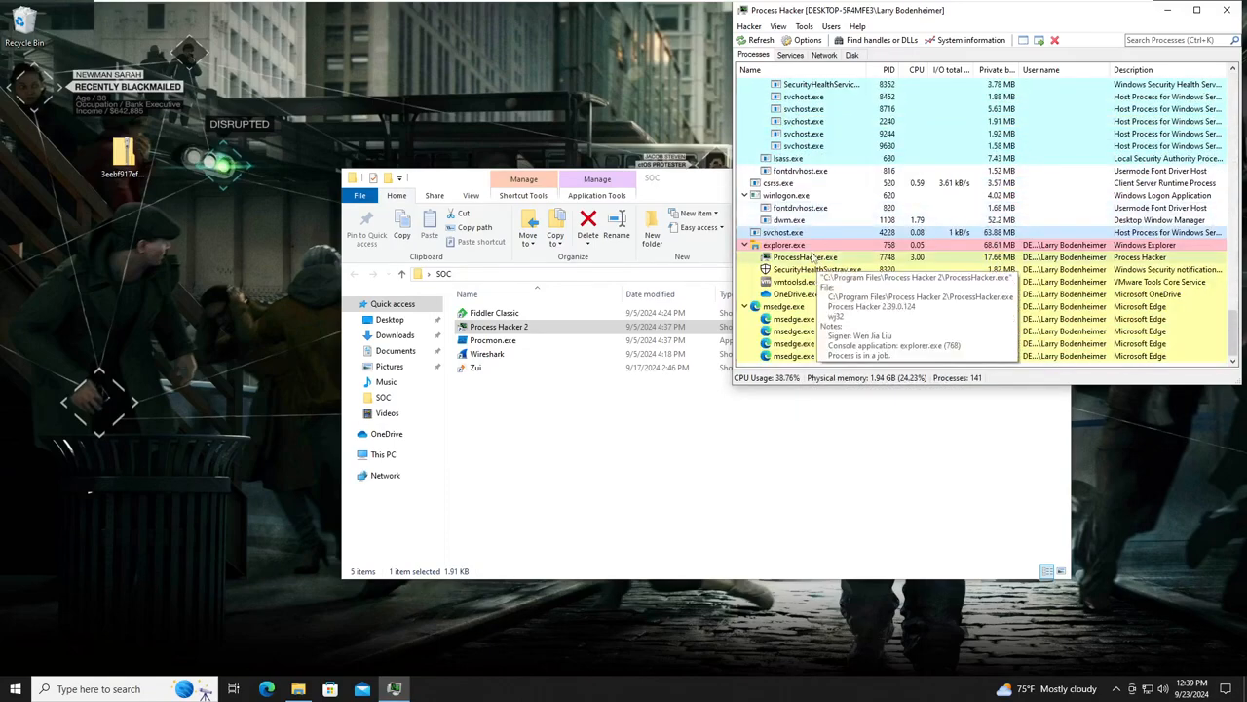
Open the properties of the standalone svchost.exe (PID 4228) above explorer.exe and review its general, statistics and environment information.
right_click(824, 239)
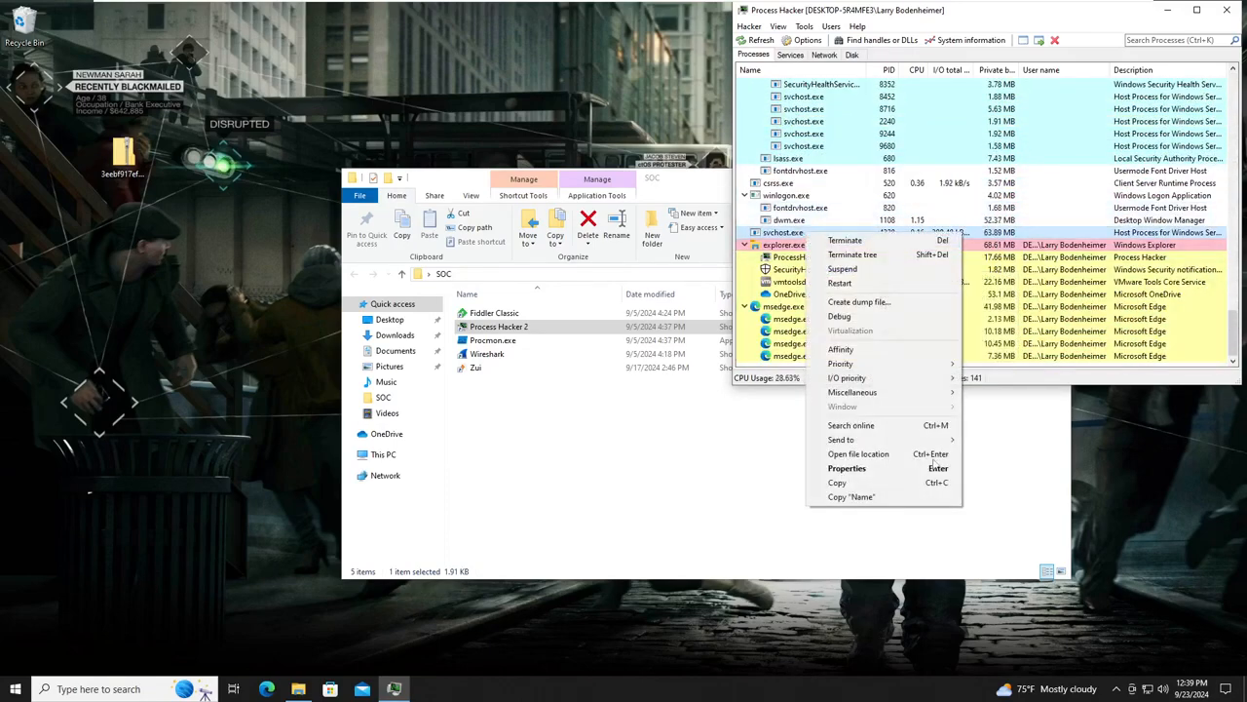
click(884, 469)
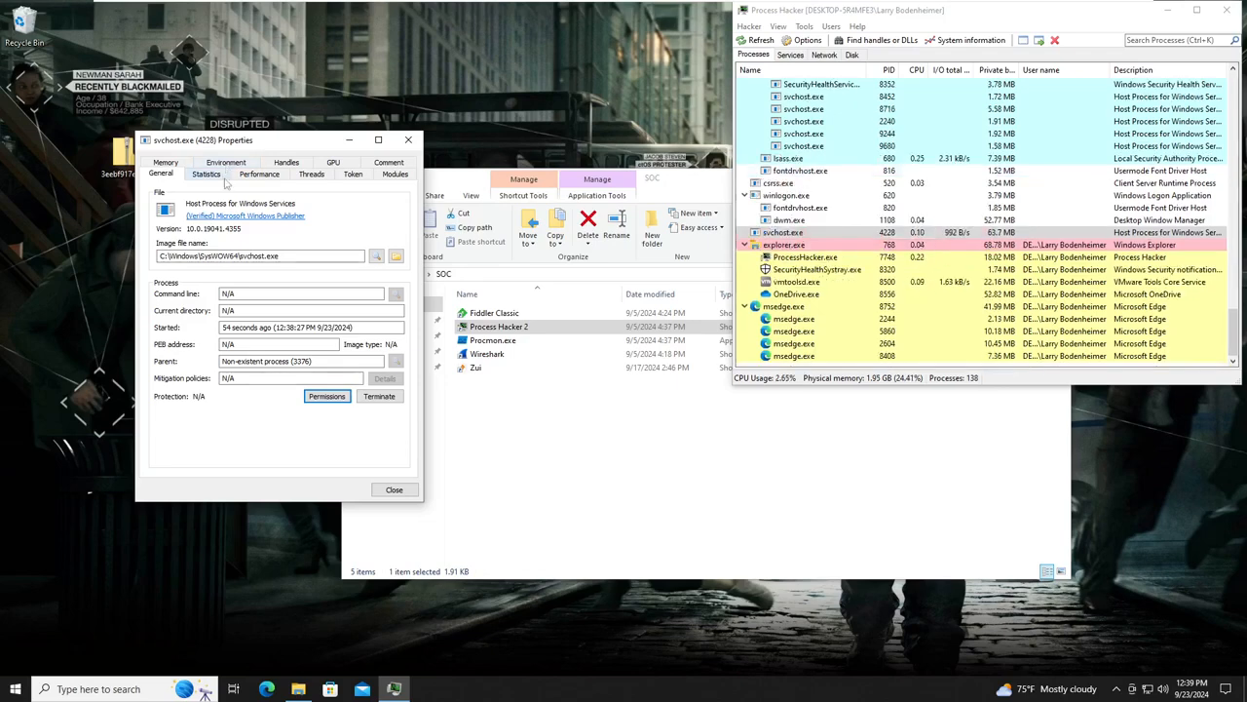
click(207, 175)
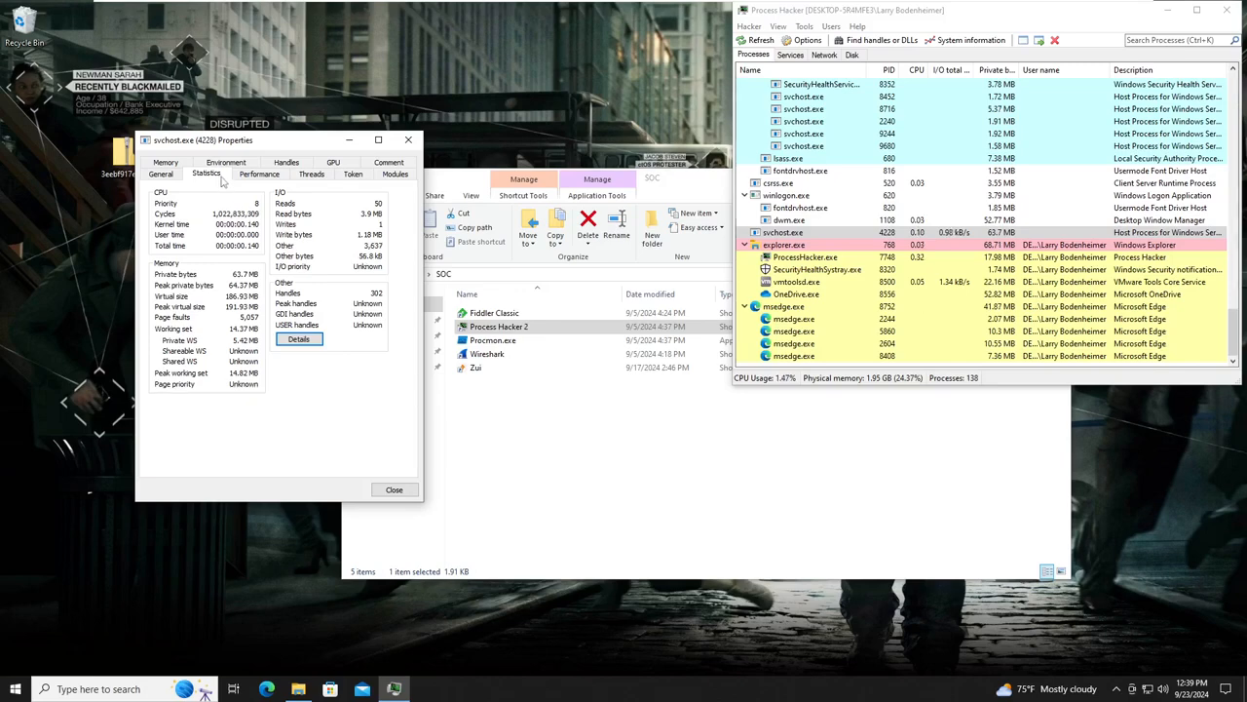
click(176, 160)
click(234, 165)
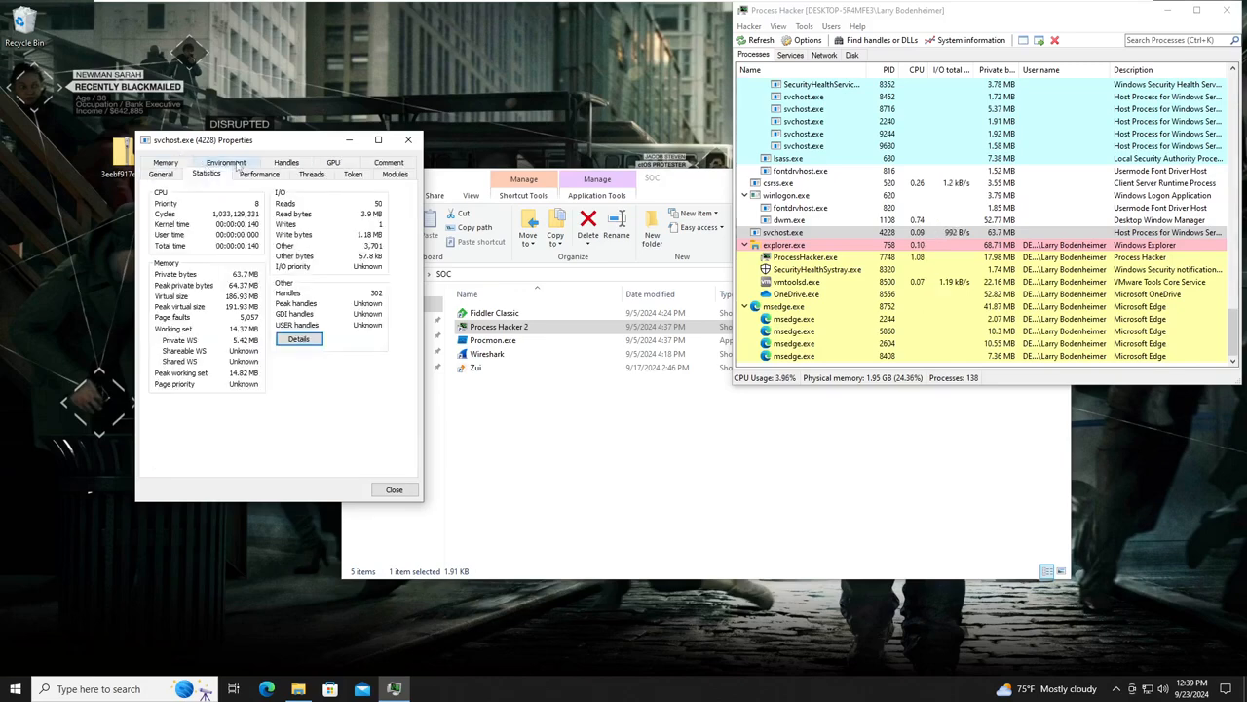
click(255, 166)
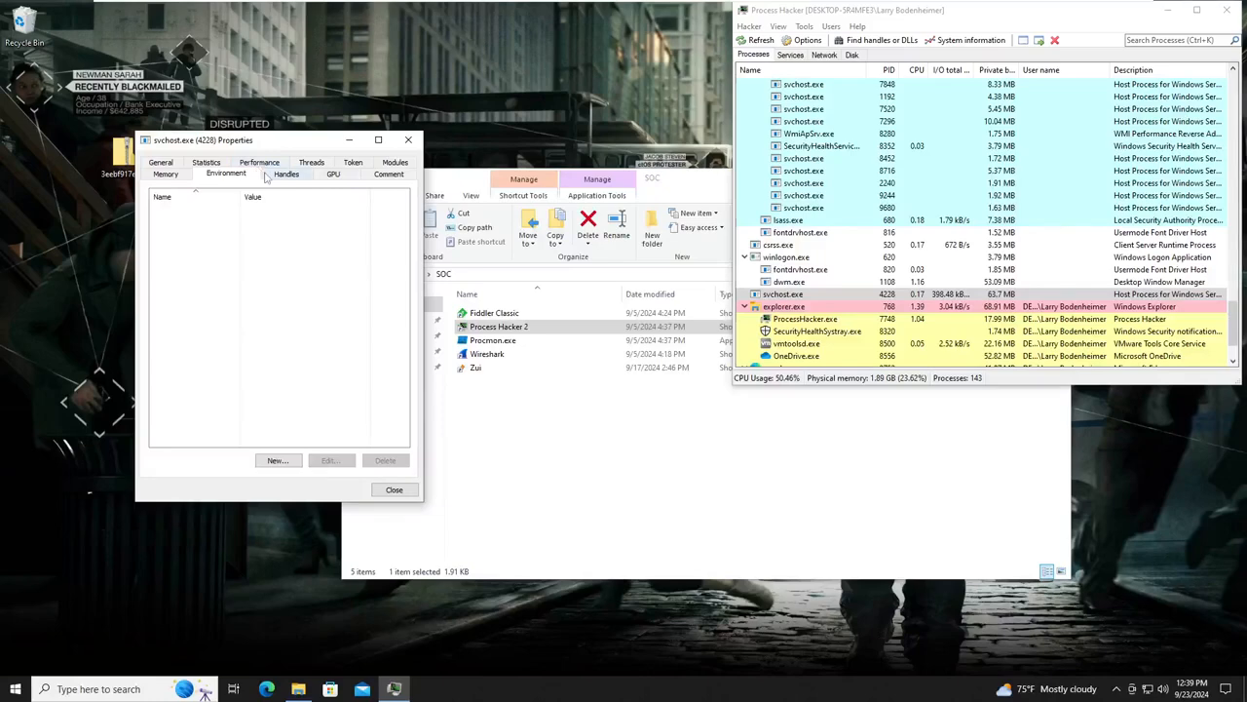
Review the thread list of svchost.exe (PID 4228), including the threads' start addresses.
click(275, 178)
click(322, 172)
click(330, 164)
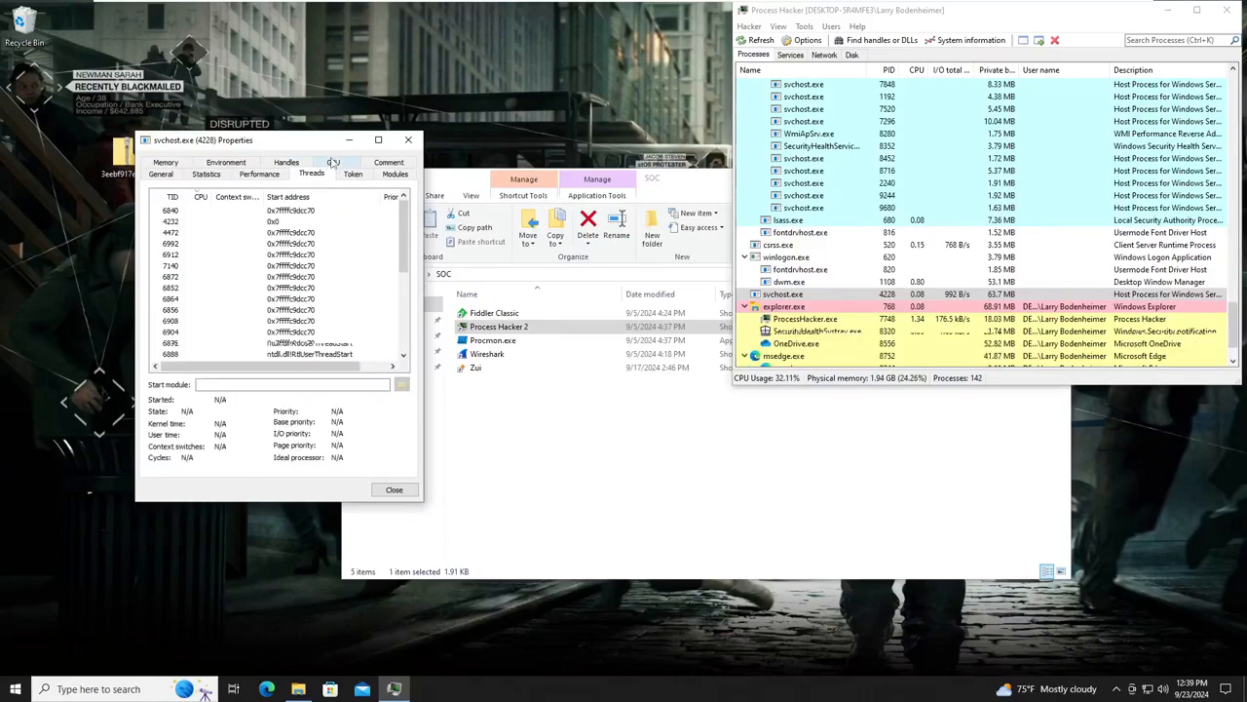
click(390, 166)
click(328, 165)
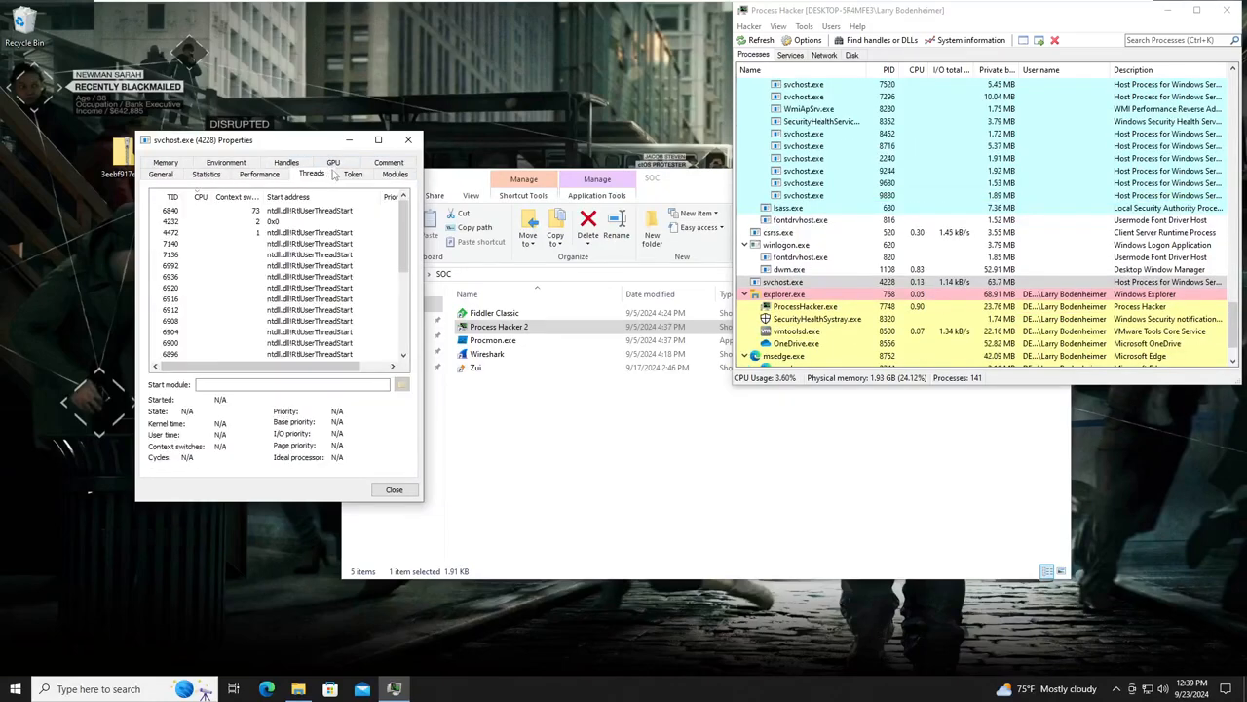
scroll(305, 300, down, 5)
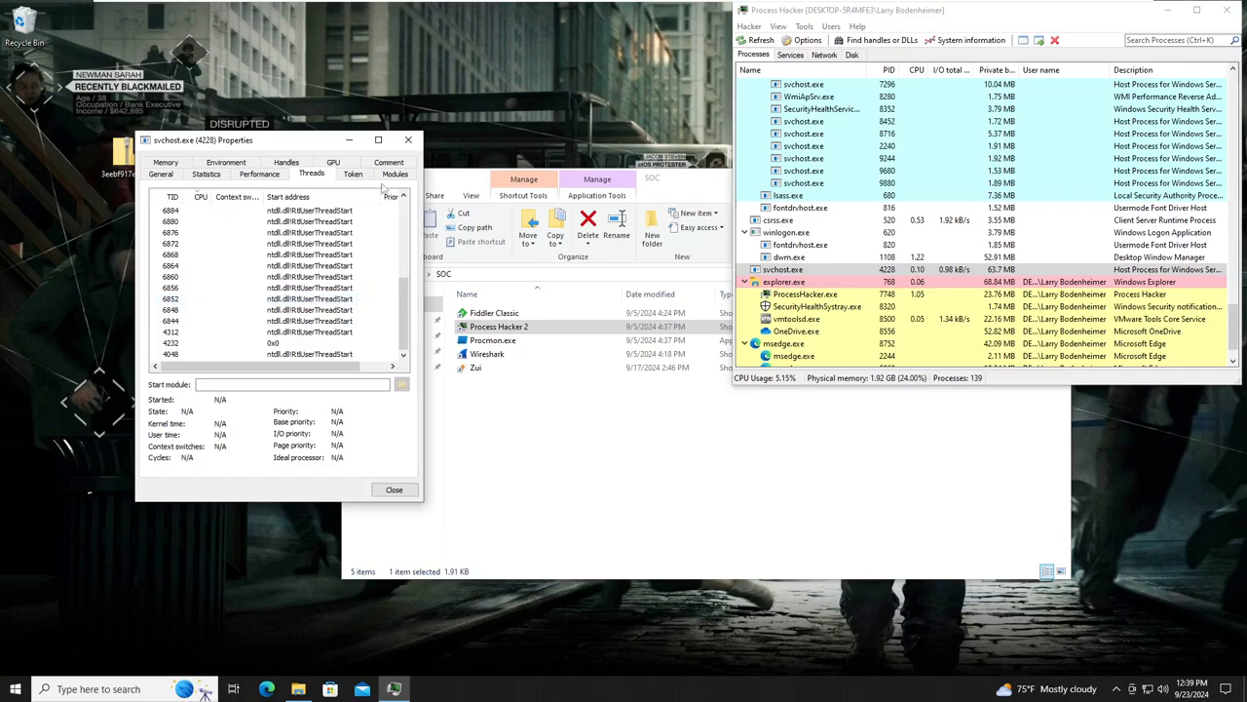
Recheck the statistics of svchost.exe (PID 4228) and examine the parent process given in its general information.
click(352, 174)
click(206, 173)
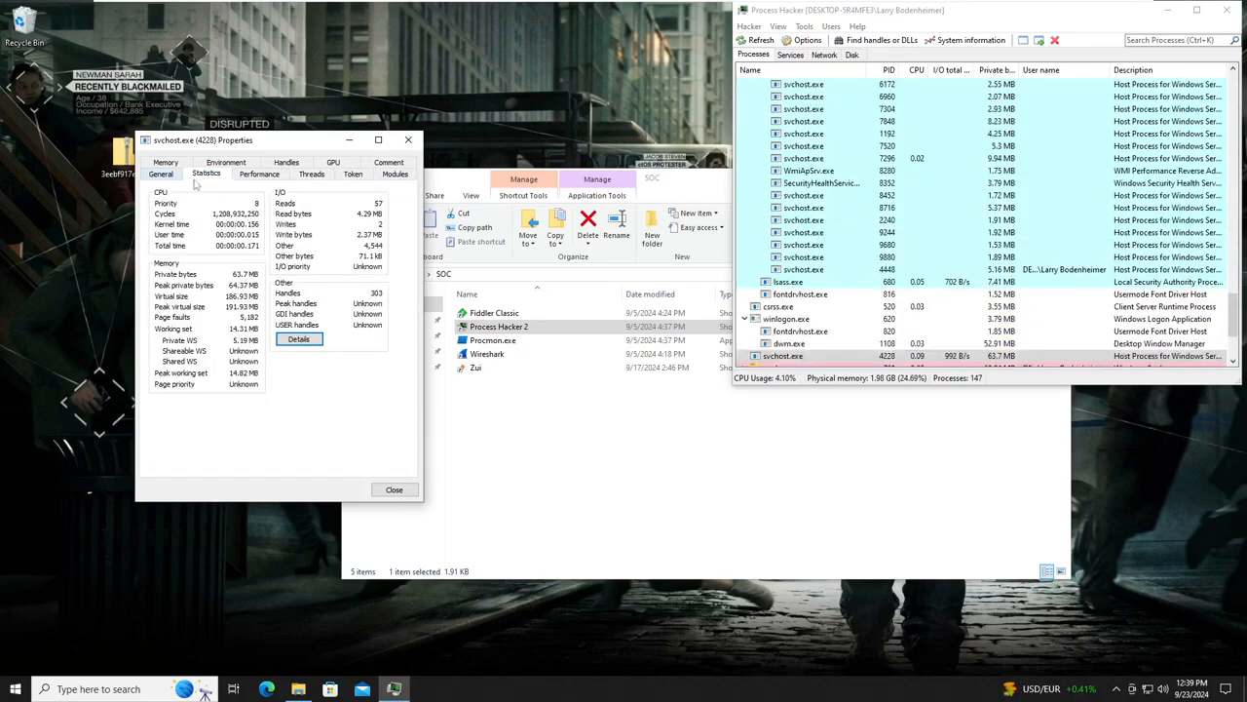
scroll(851, 245, down, 4)
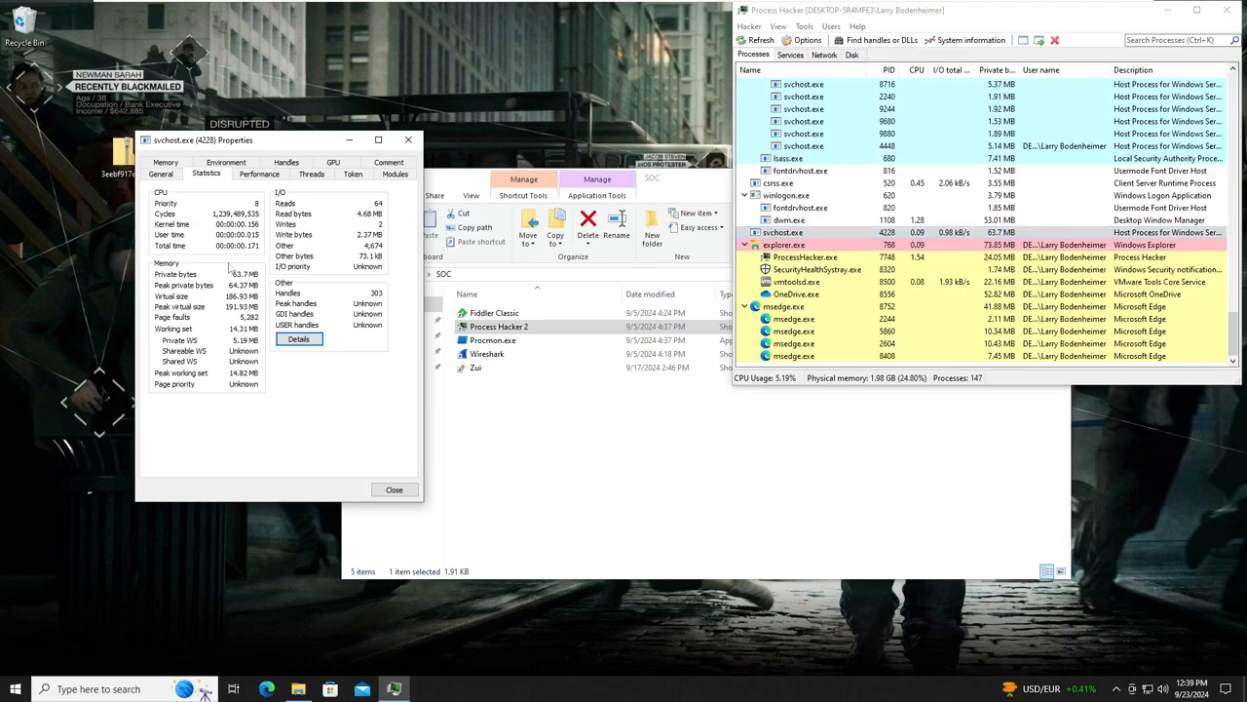
click(171, 173)
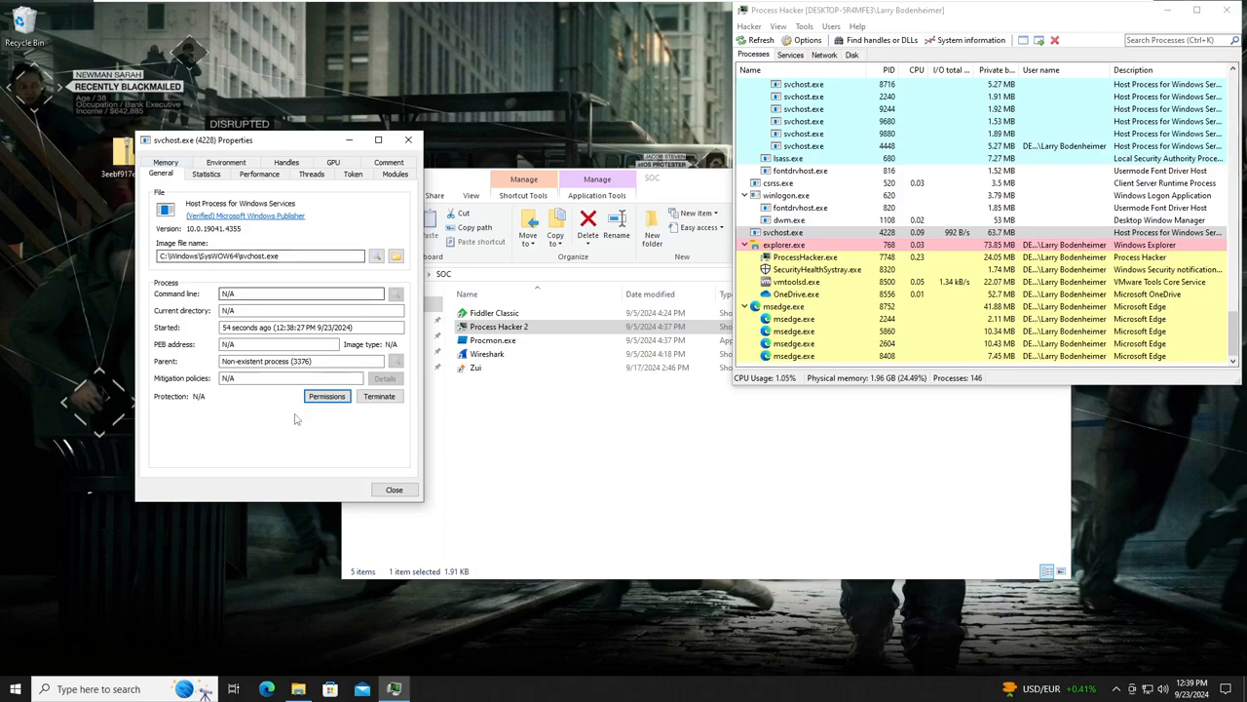
drag(282, 362, 314, 361)
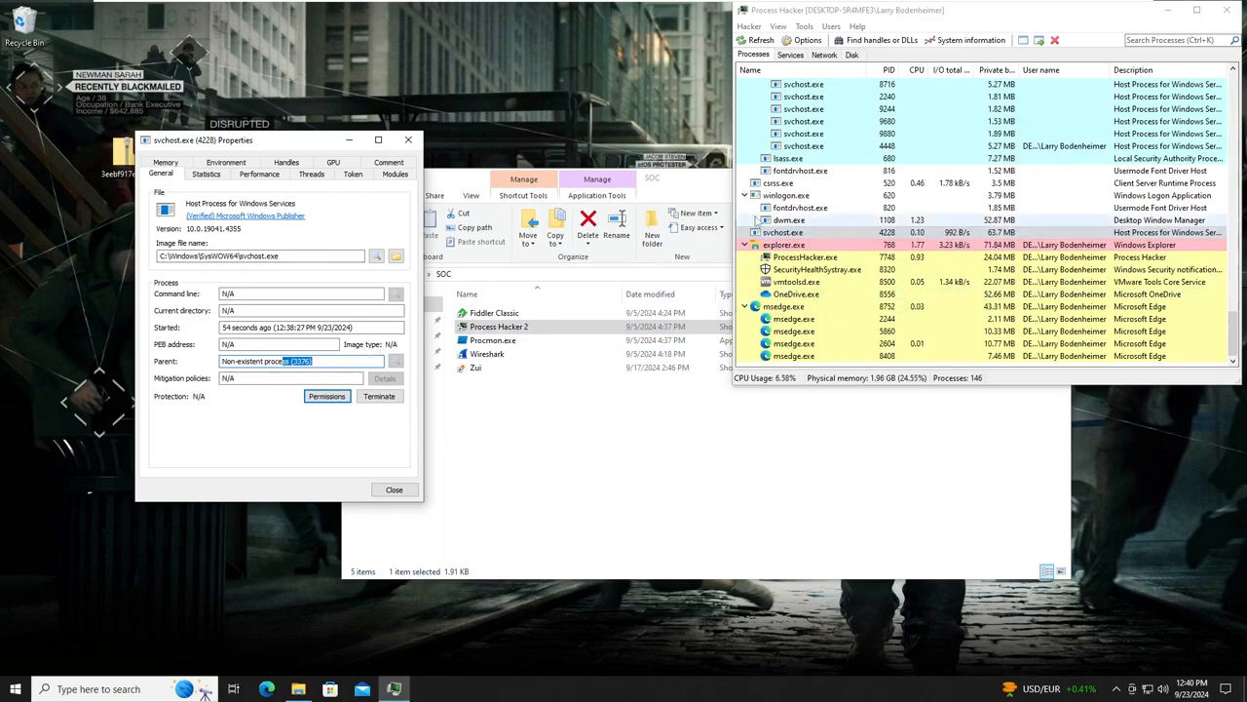
Terminate svchost.exe (PID 4228), continuing with administrator permission.
click(379, 396)
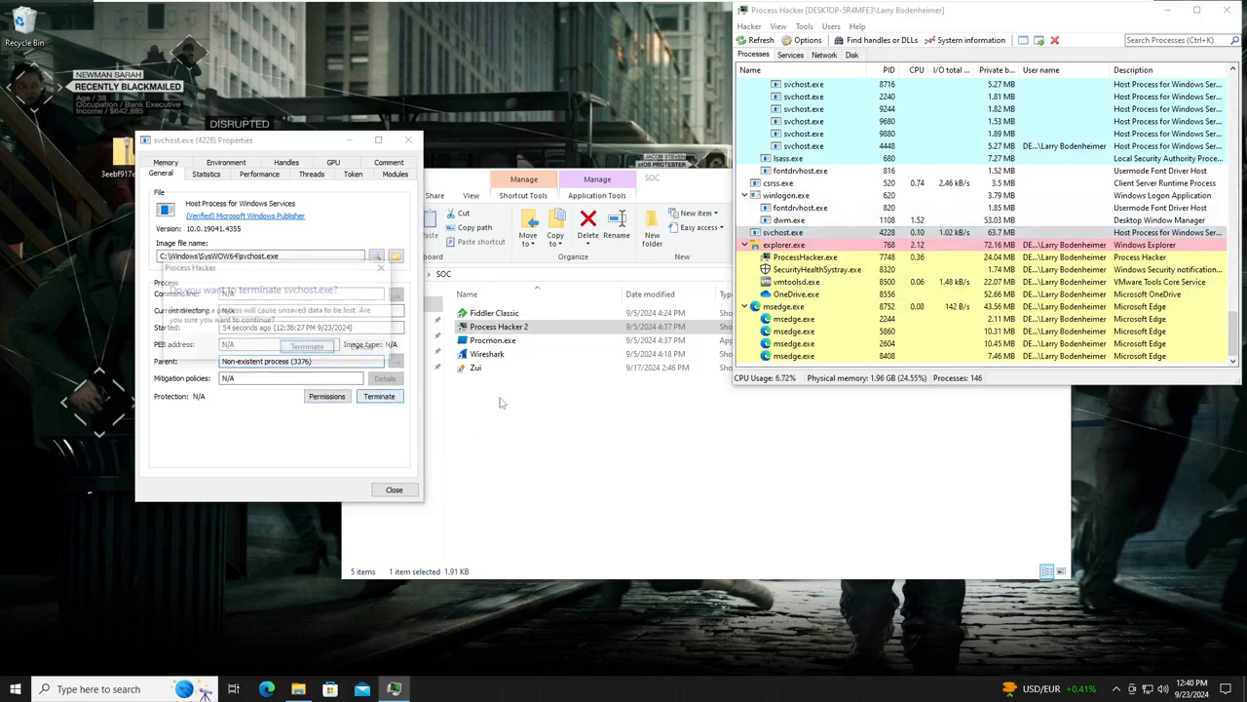
click(322, 352)
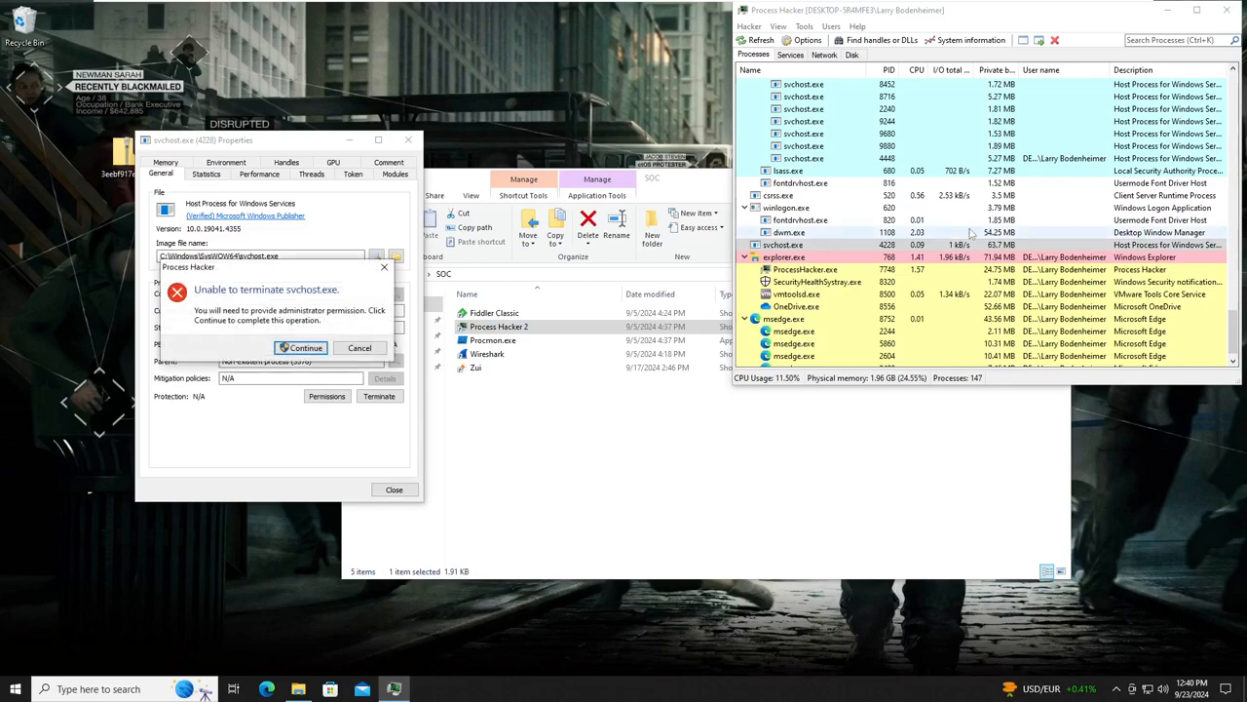
click(304, 348)
click(557, 432)
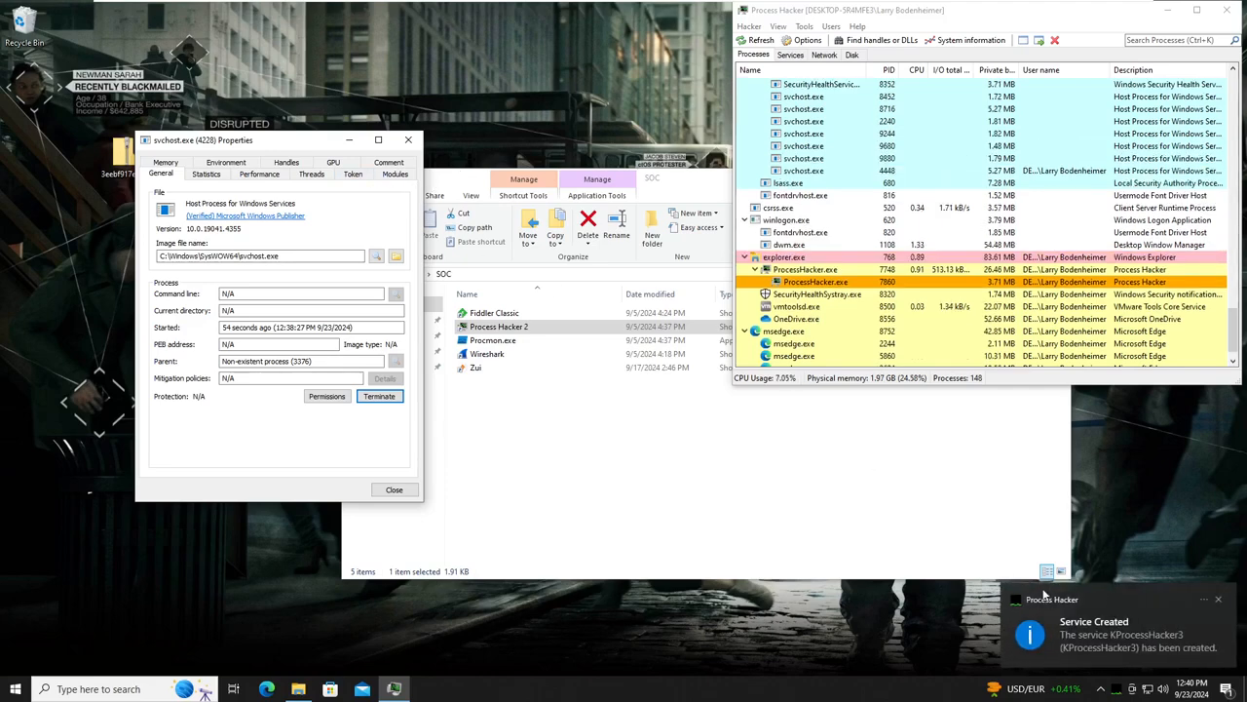
Collapse the ProcessHacker.exe branch and scan the whole process tree for remaining suspicious processes.
scroll(838, 308, down, 1)
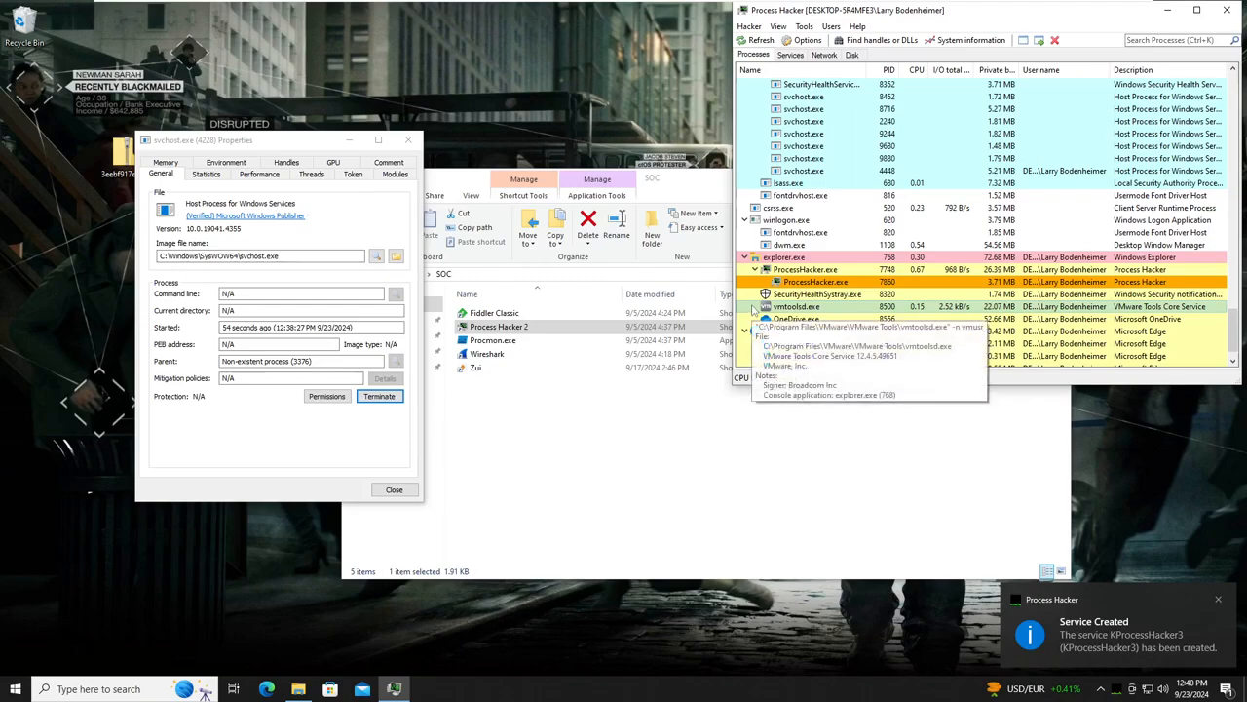
click(755, 270)
scroll(824, 349, up, 6)
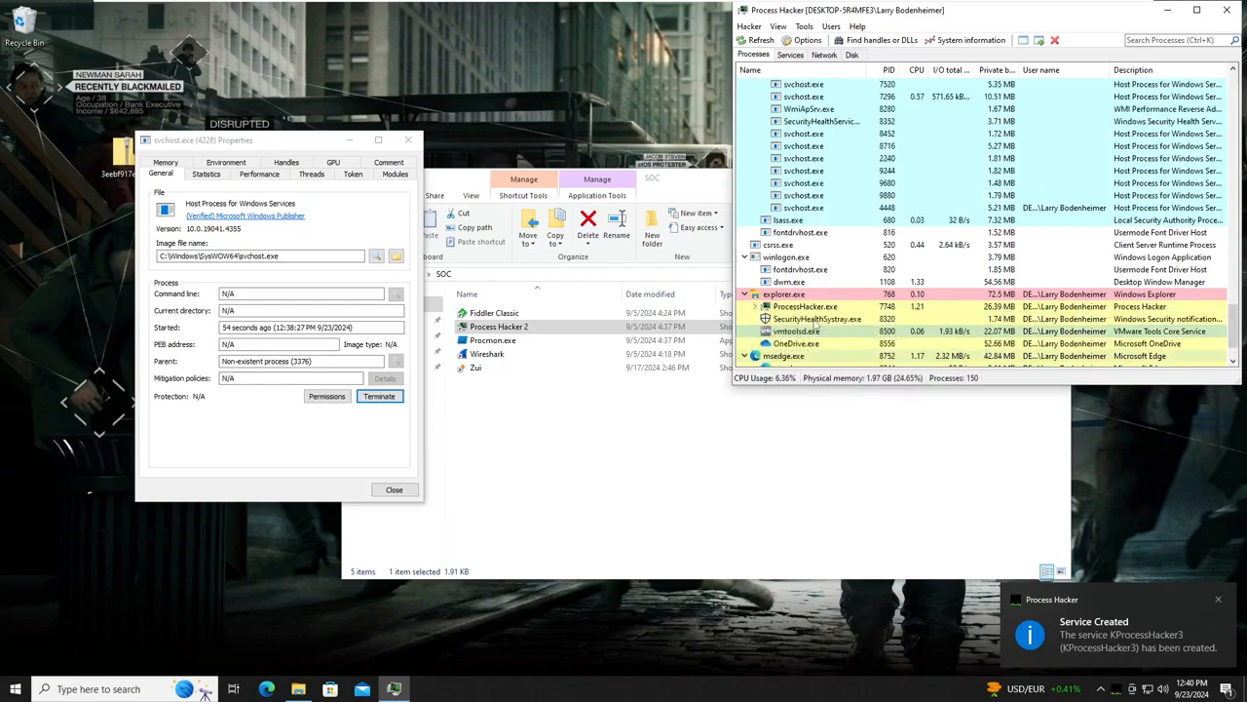
scroll(823, 349, up, 5)
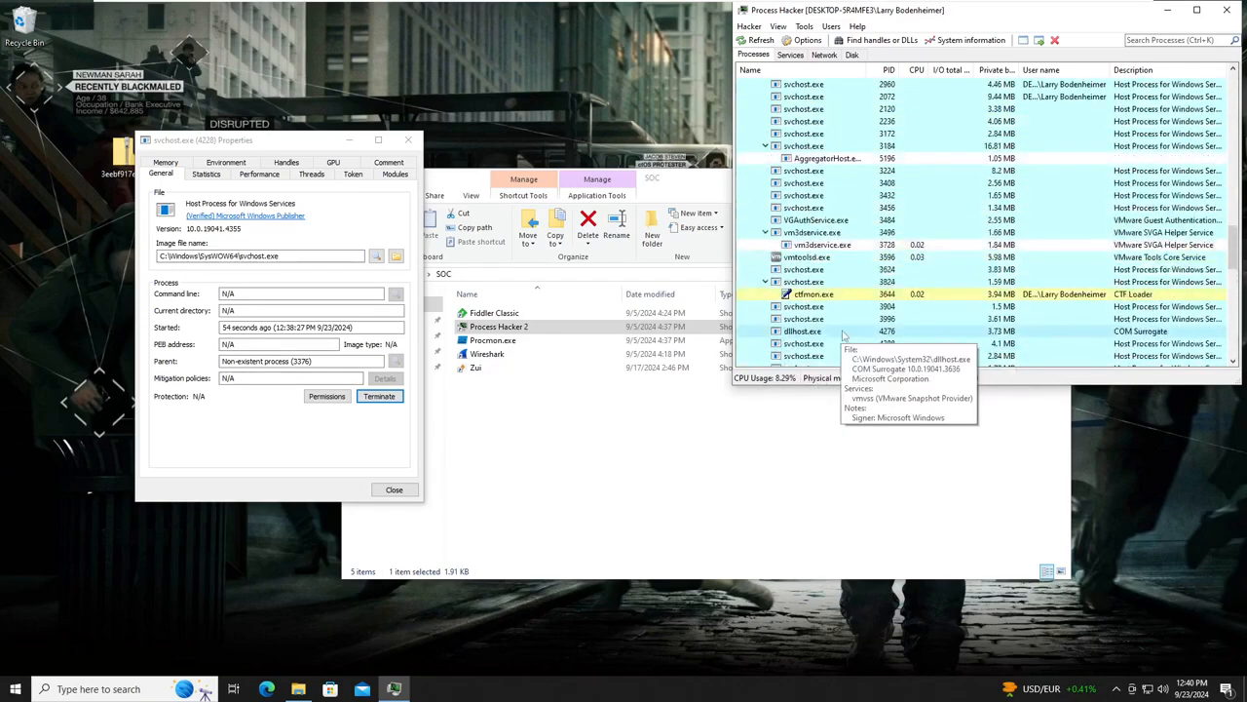
scroll(856, 329, up, 15)
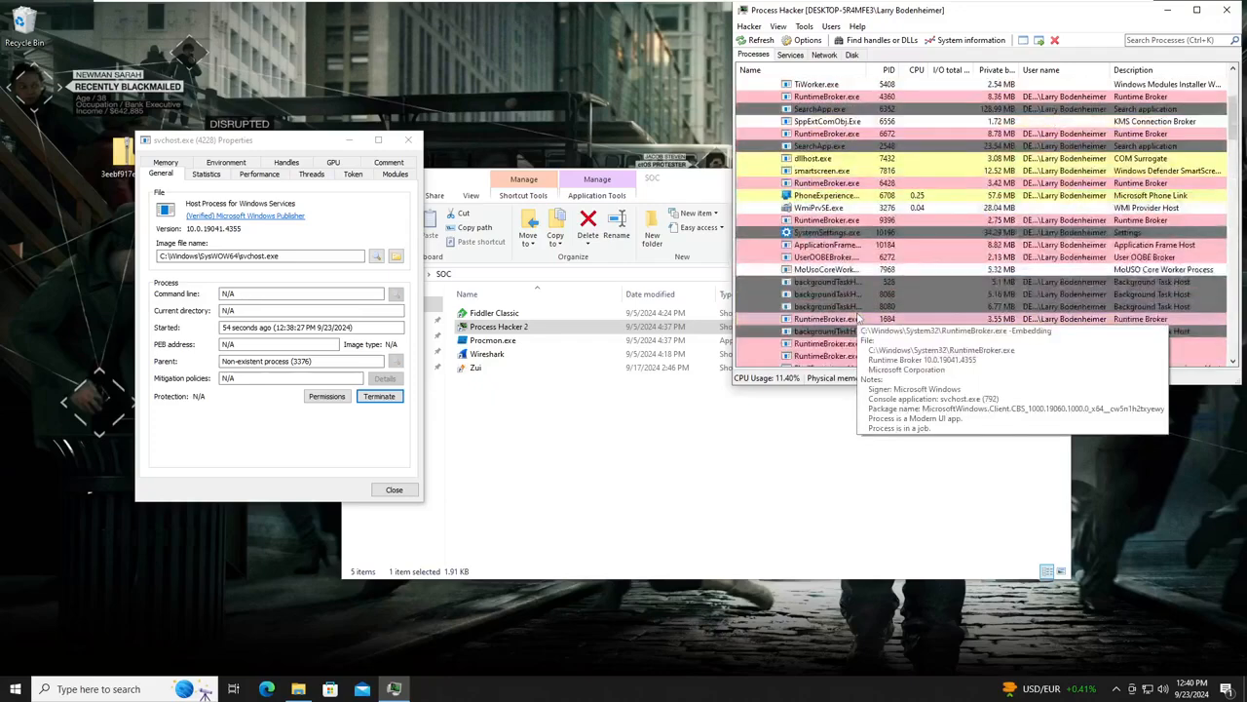
scroll(850, 302, down, 3)
scroll(850, 302, down, 4)
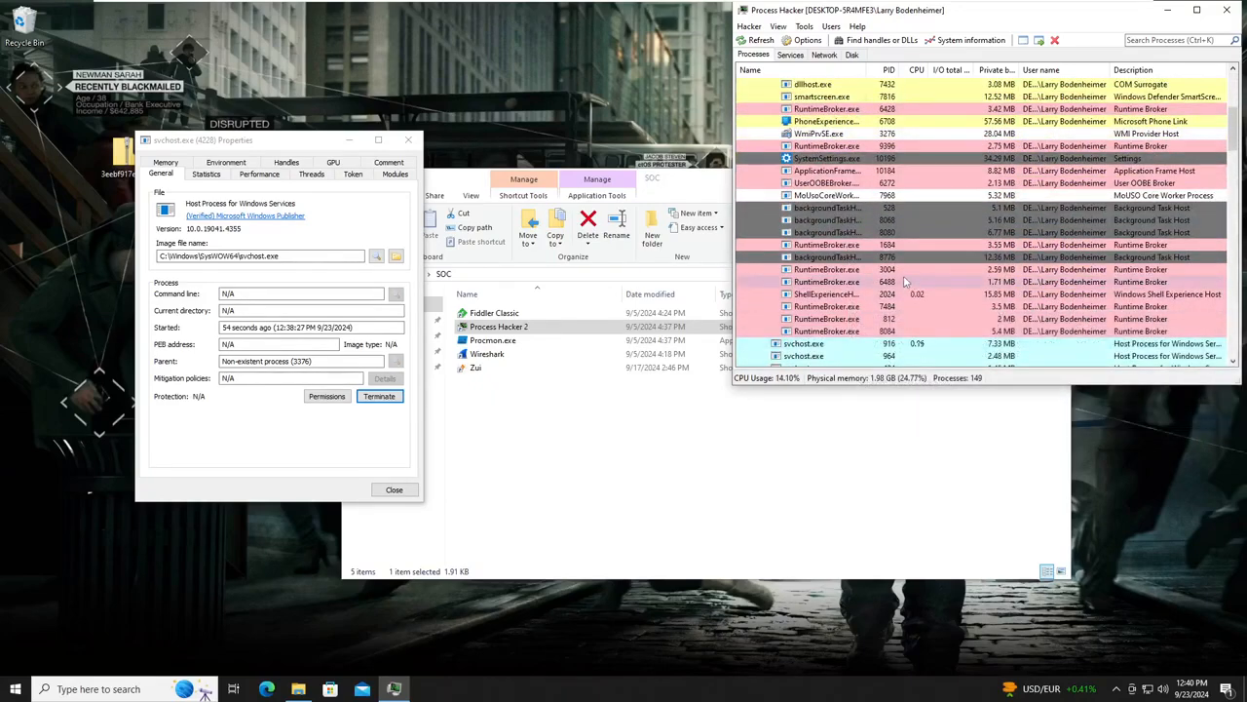
scroll(904, 278, down, 6)
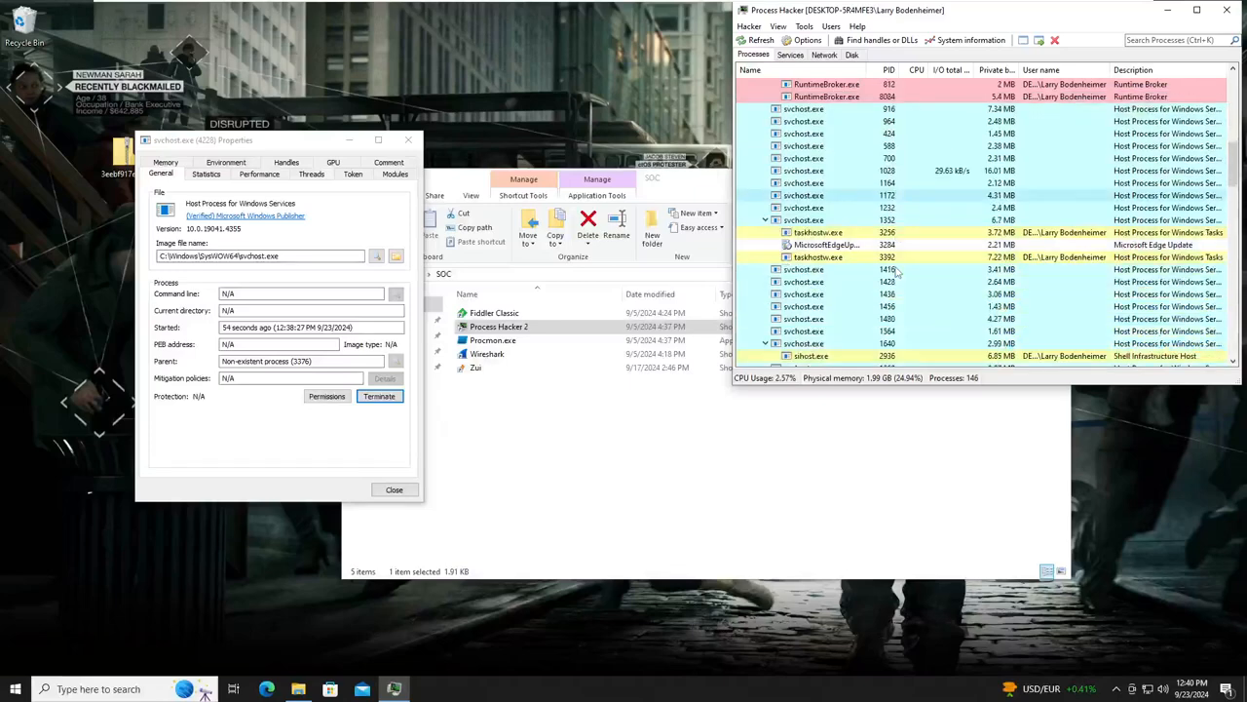
scroll(895, 272, down, 8)
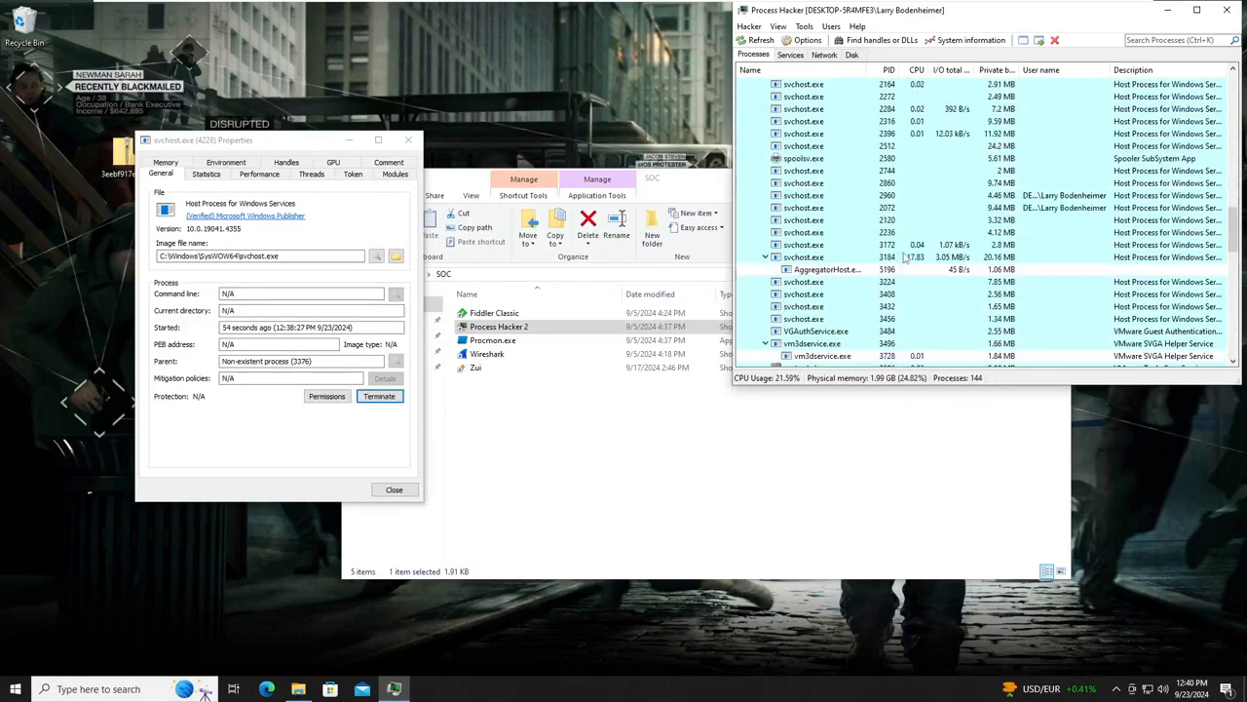
scroll(903, 256, down, 15)
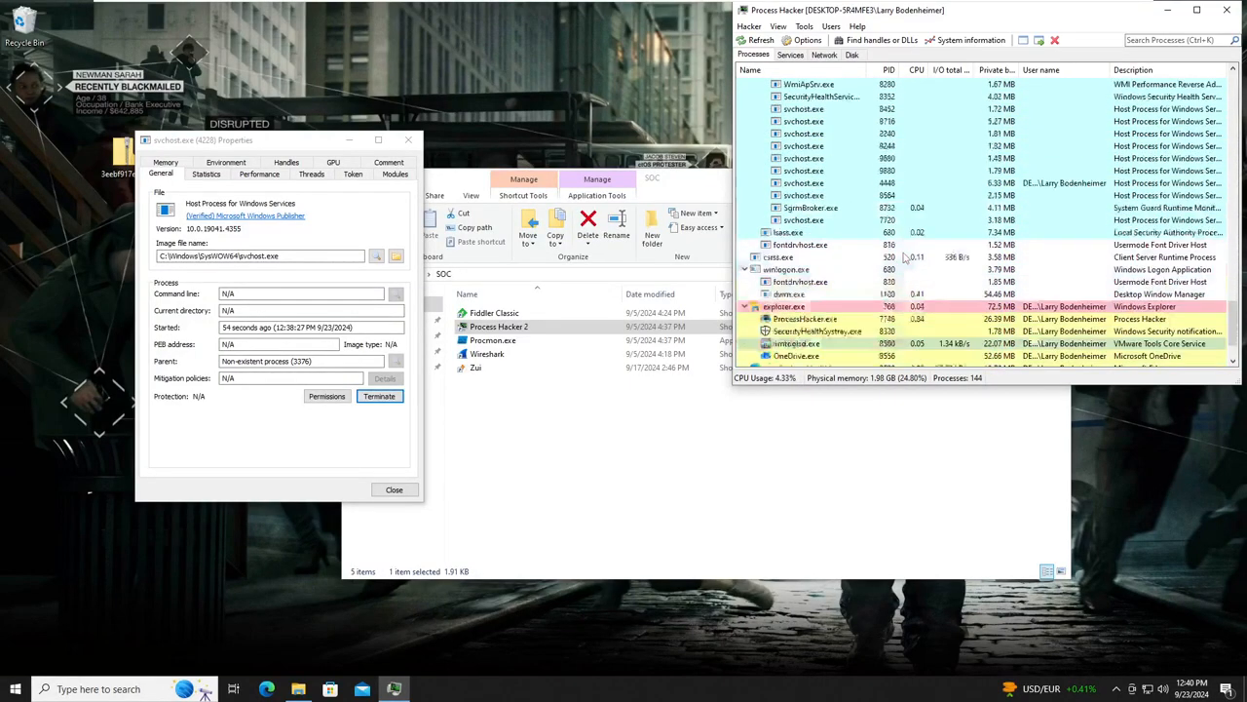
scroll(905, 256, down, 2)
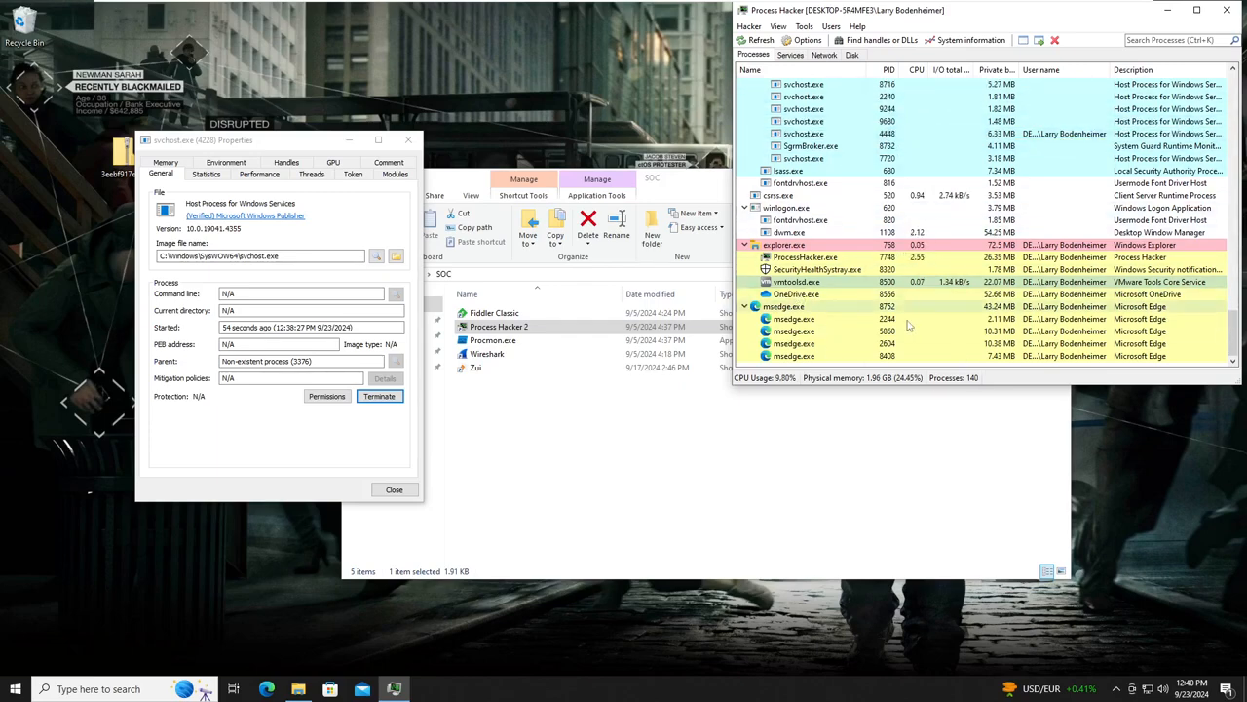
mouse_move(758, 315)
scroll(799, 283, up, 10)
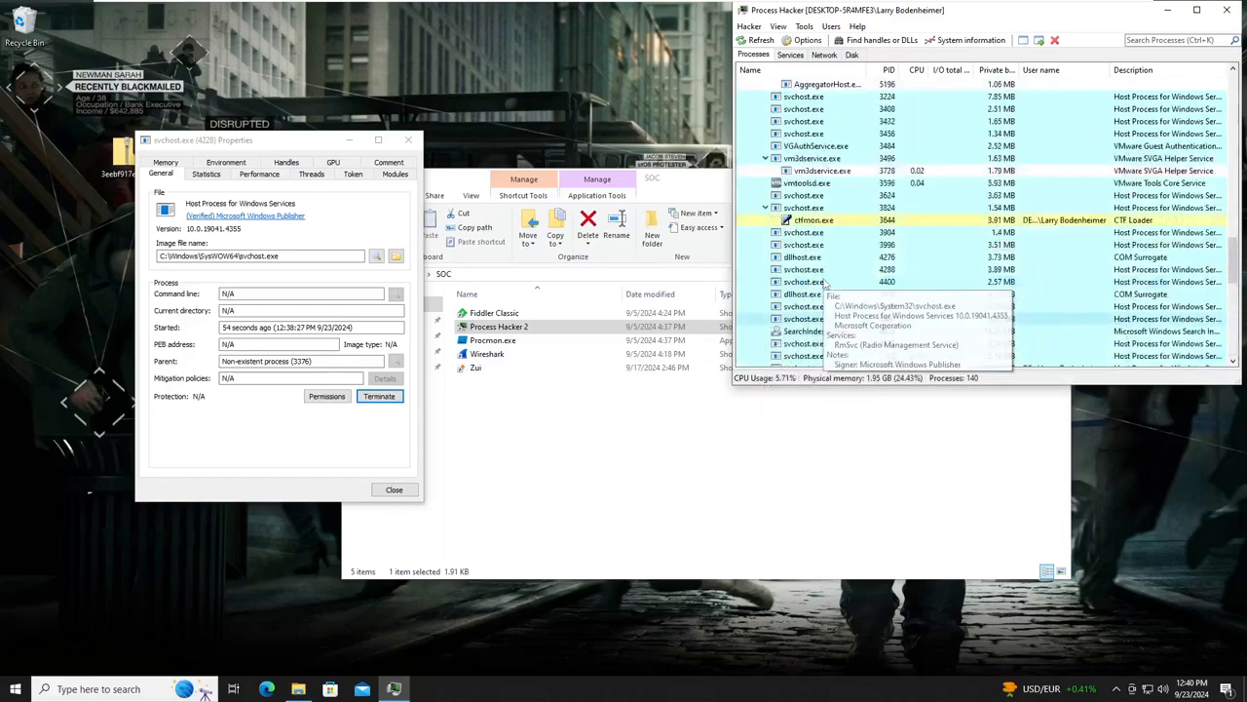
scroll(801, 276, up, 10)
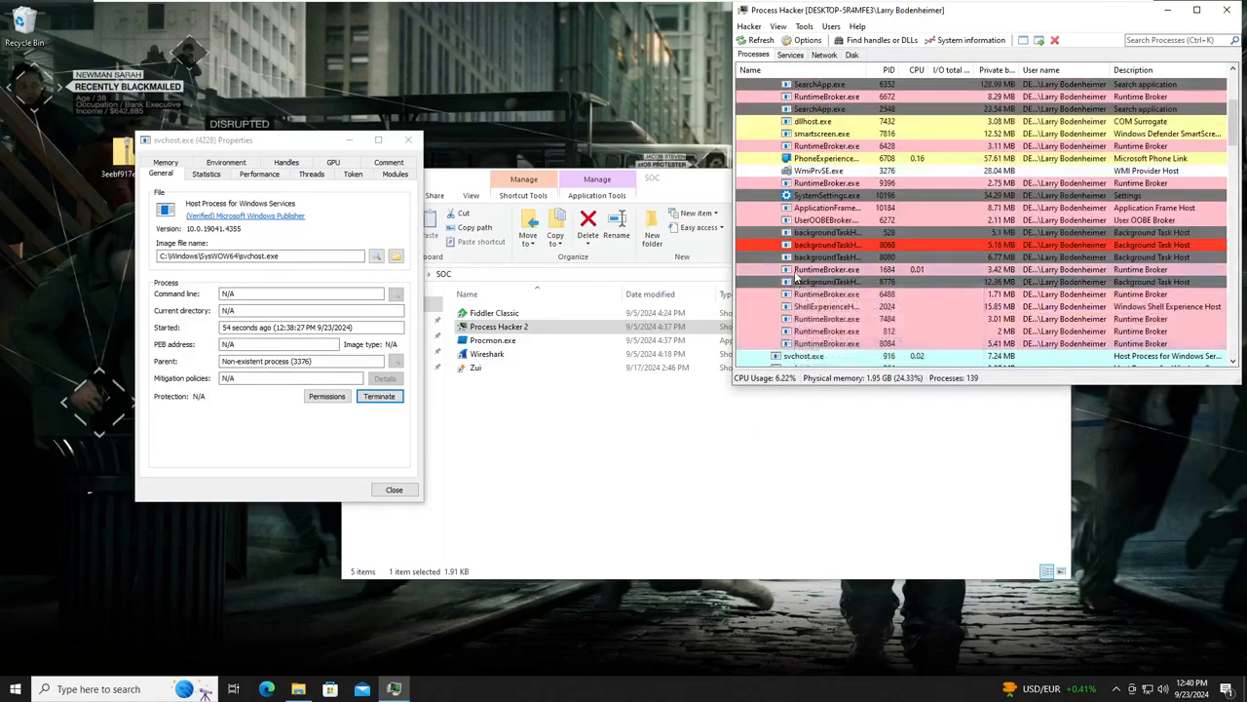
mouse_move(801, 276)
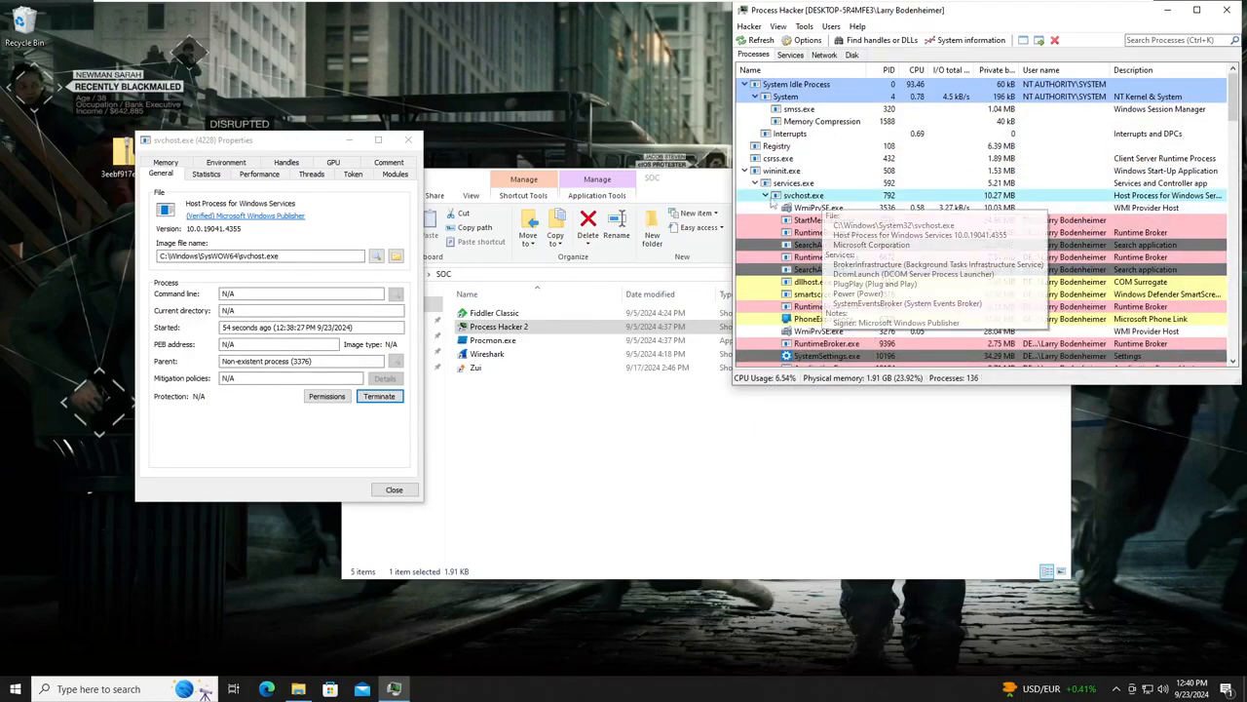
scroll(836, 343, down, 10)
scroll(836, 343, down, 10)
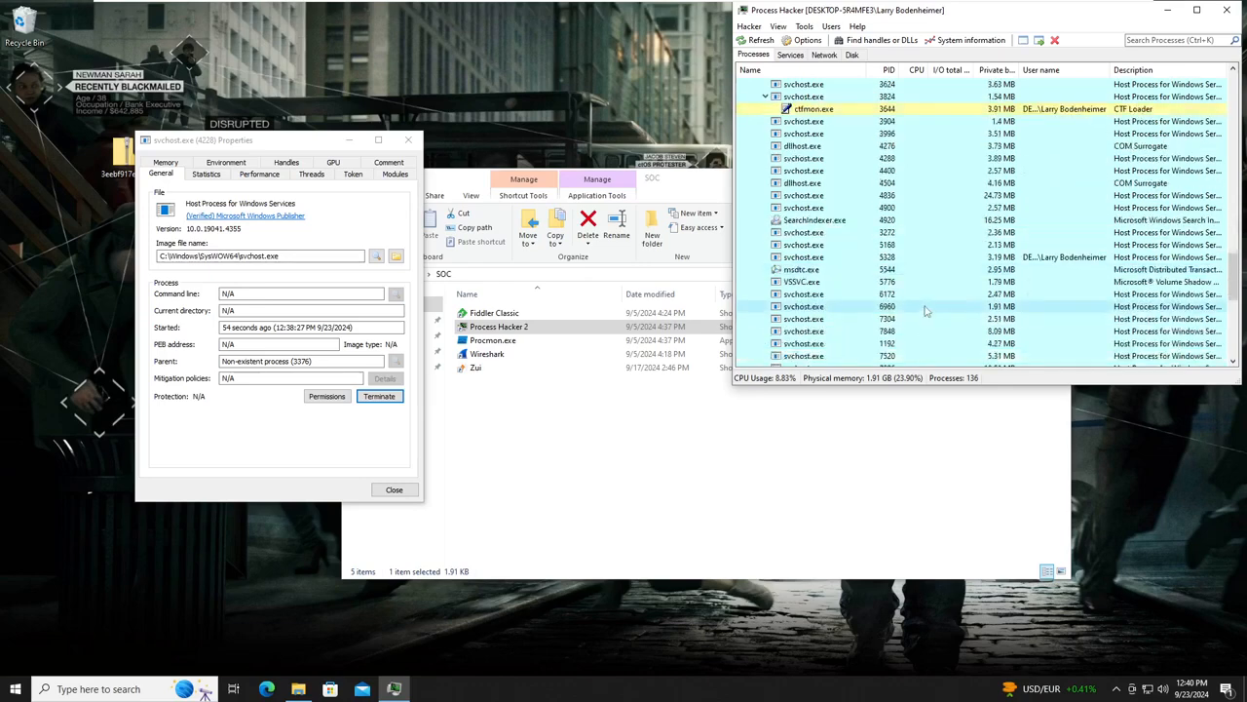